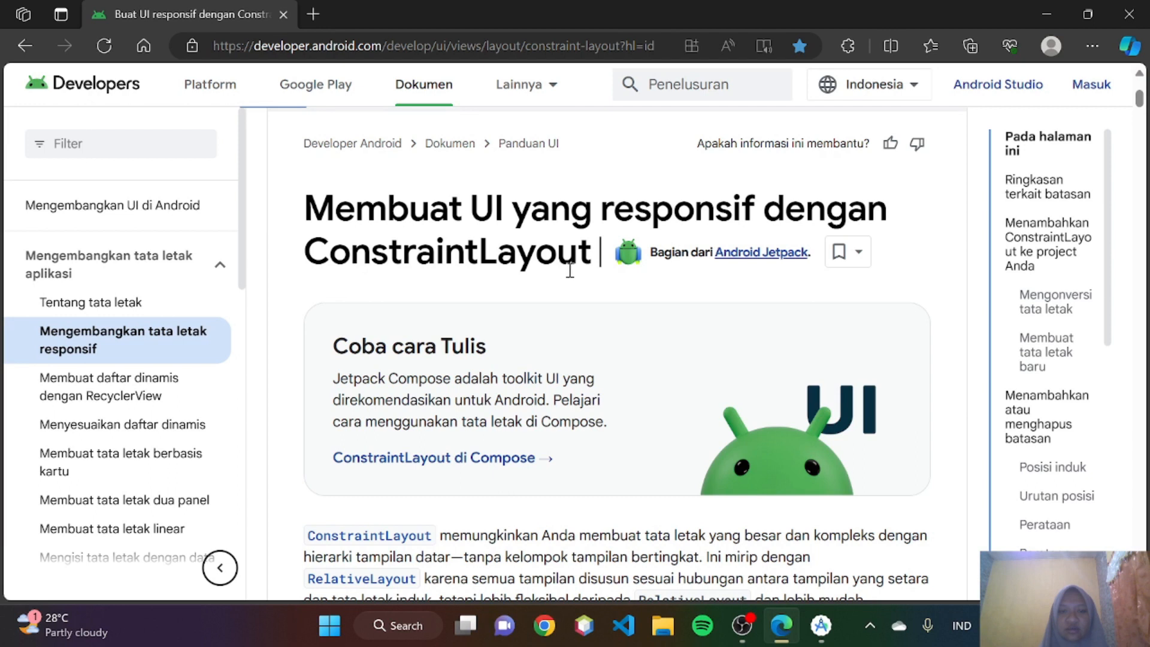
- Read the introduction of the ConstraintLayout guide on the Android Developers page, from the title to the video section
{"action": "scroll", "coordinate": [617, 308], "scroll_direction": "up", "scroll_amount": 1}
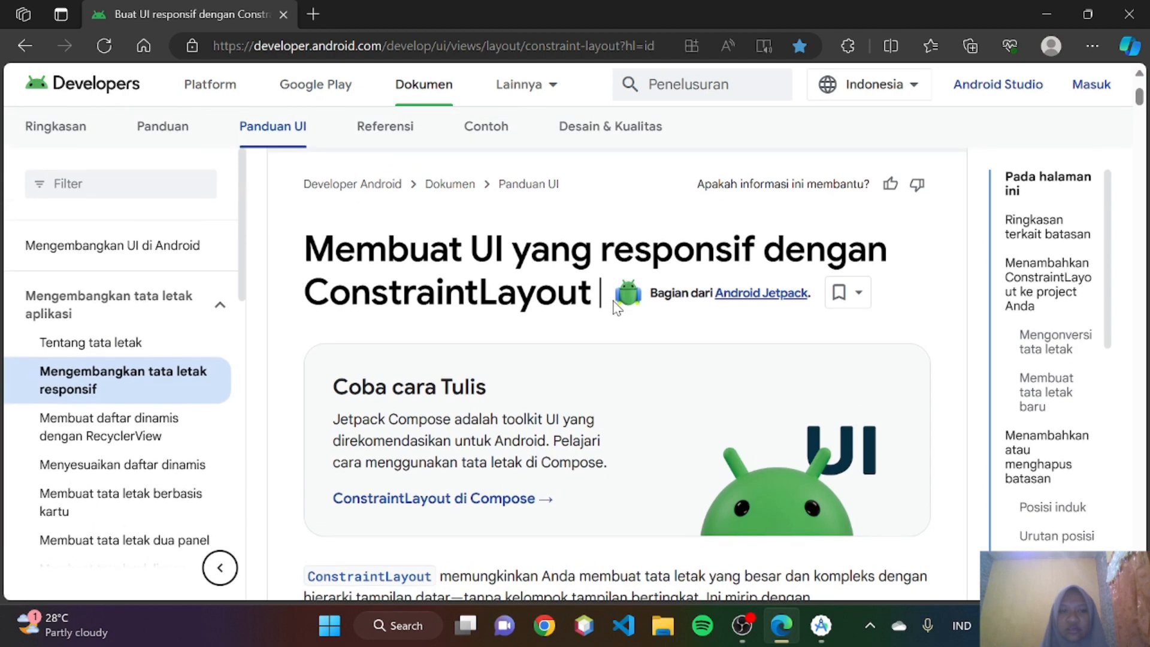
{"action": "scroll", "coordinate": [299, 191], "scroll_direction": "up", "scroll_amount": 1}
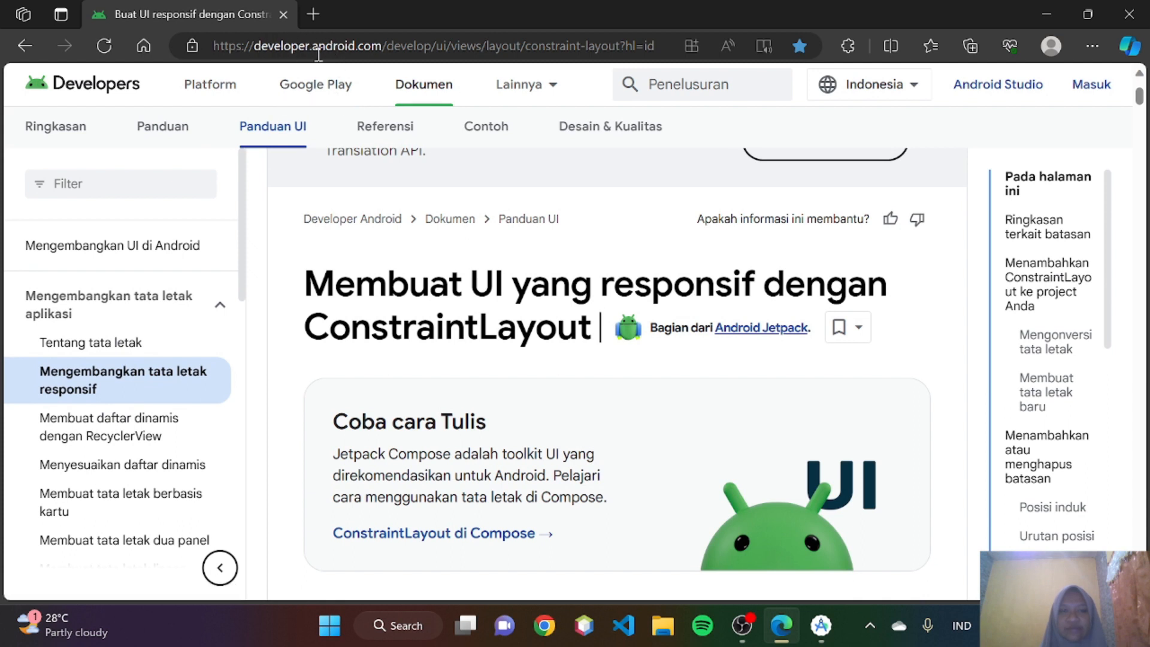
{"action": "scroll", "coordinate": [434, 299], "scroll_direction": "down", "scroll_amount": 2}
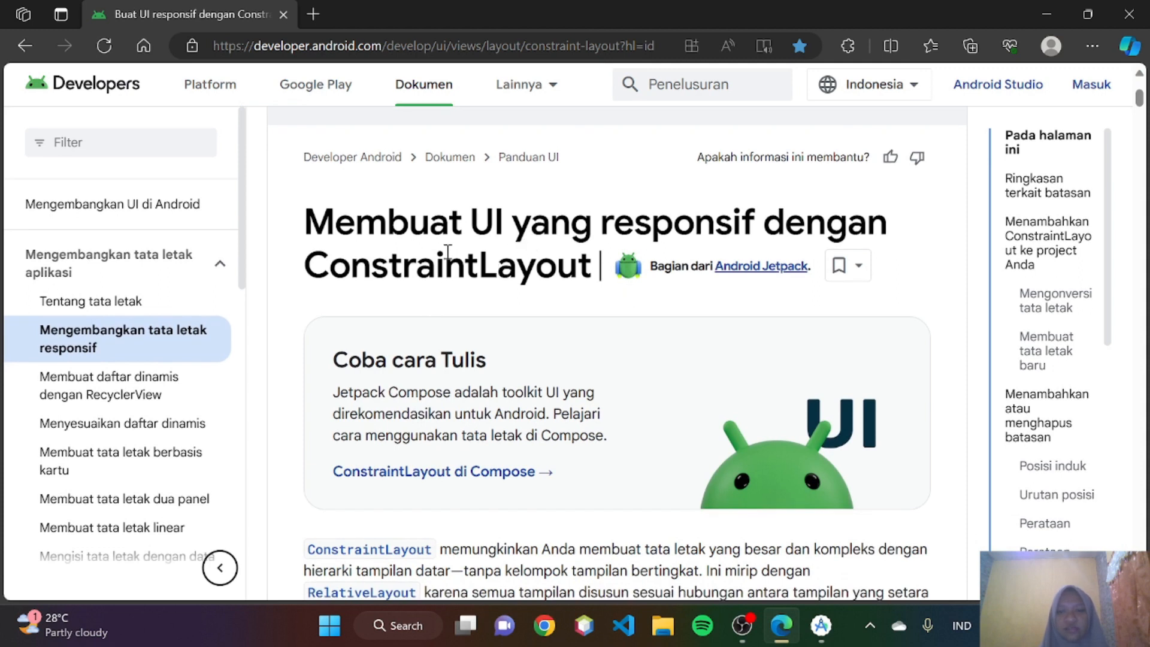
{"action": "scroll", "coordinate": [495, 339], "scroll_direction": "down", "scroll_amount": 3}
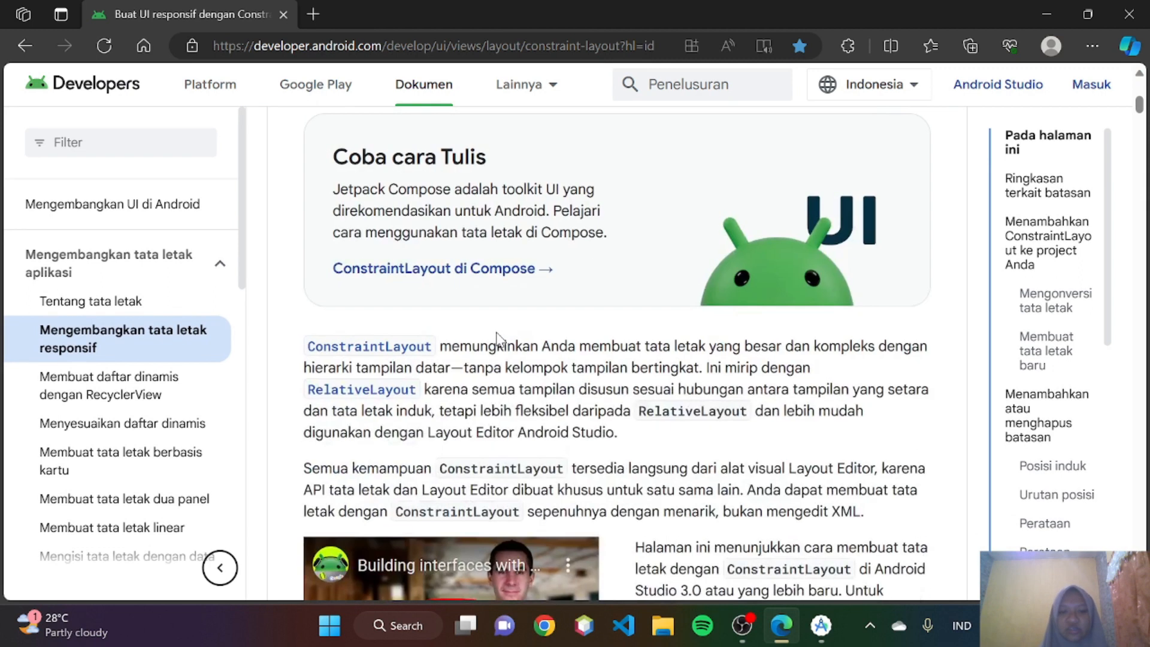
{"action": "scroll", "coordinate": [496, 338], "scroll_direction": "down", "scroll_amount": 2}
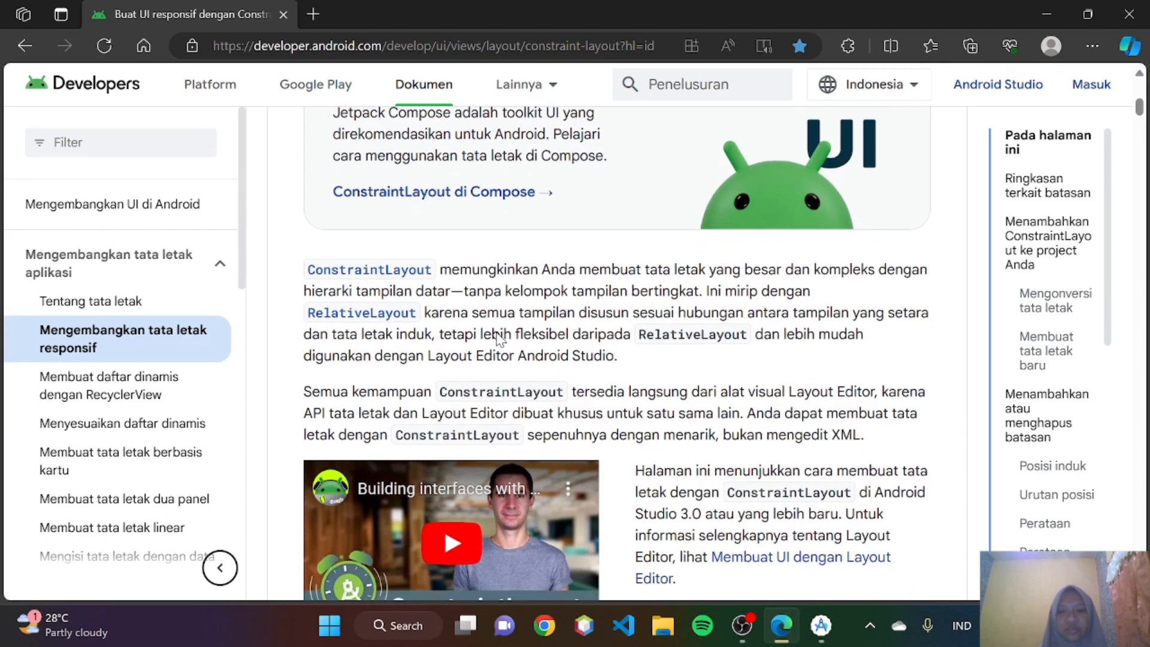
{"action": "scroll", "coordinate": [497, 329], "scroll_direction": "down", "scroll_amount": 1}
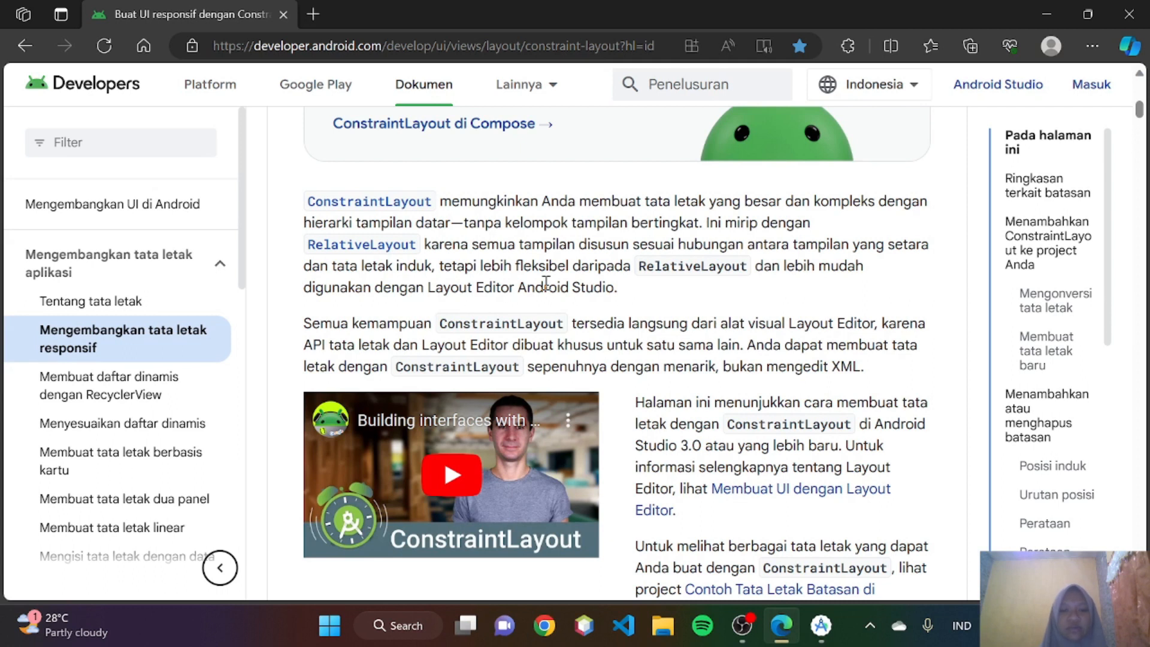
{"action": "scroll", "coordinate": [546, 283], "scroll_direction": "down", "scroll_amount": 1}
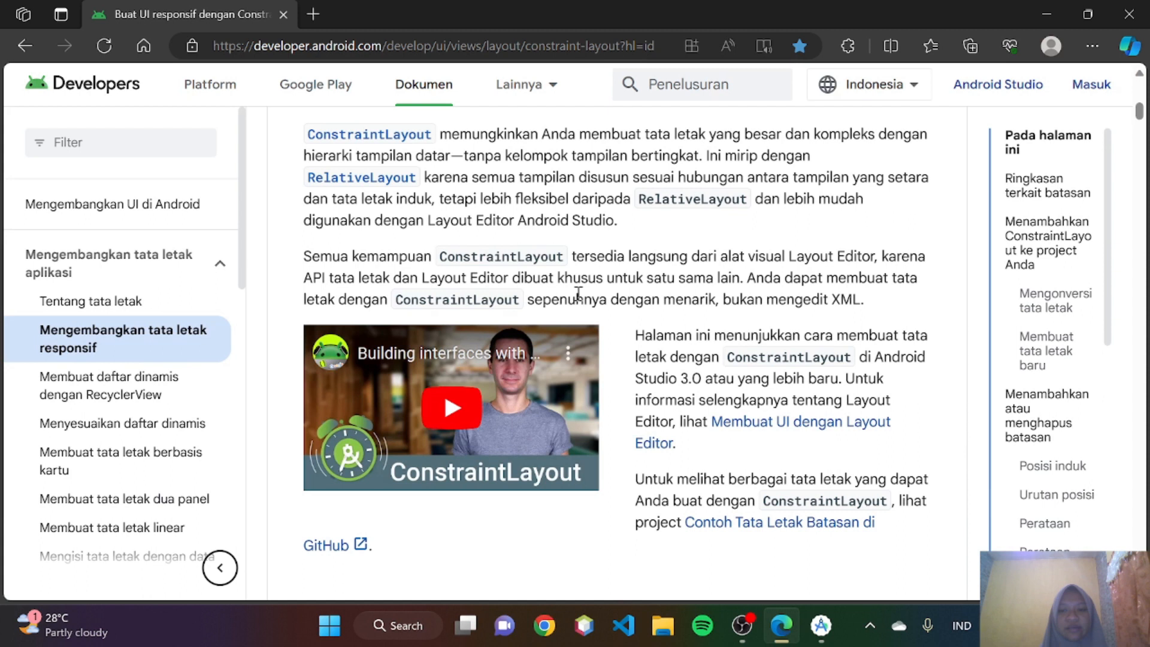
{"action": "scroll", "coordinate": [577, 291], "scroll_direction": "down", "scroll_amount": 1}
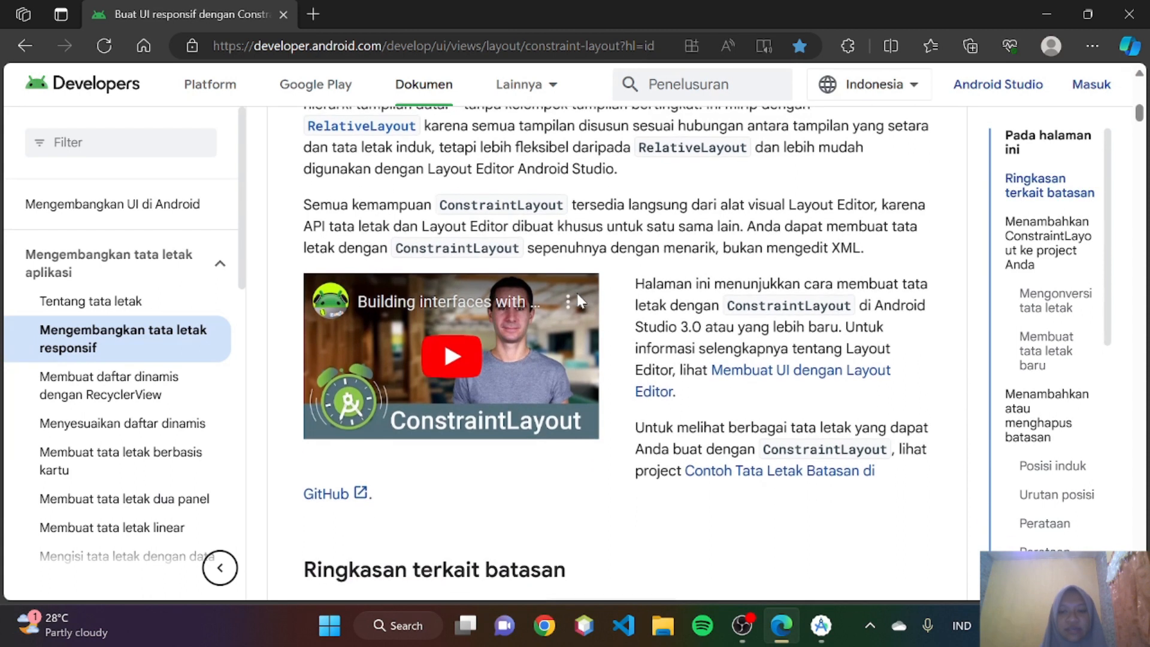
- Read the "Ringkasan terkait batasan" section, examining how Gambar 1 and Gambar 2 constrain view C and how missing constraints are handled
{"action": "scroll", "coordinate": [577, 294], "scroll_direction": "down", "scroll_amount": 5}
{"action": "scroll", "coordinate": [578, 294], "scroll_direction": "down", "scroll_amount": 1}
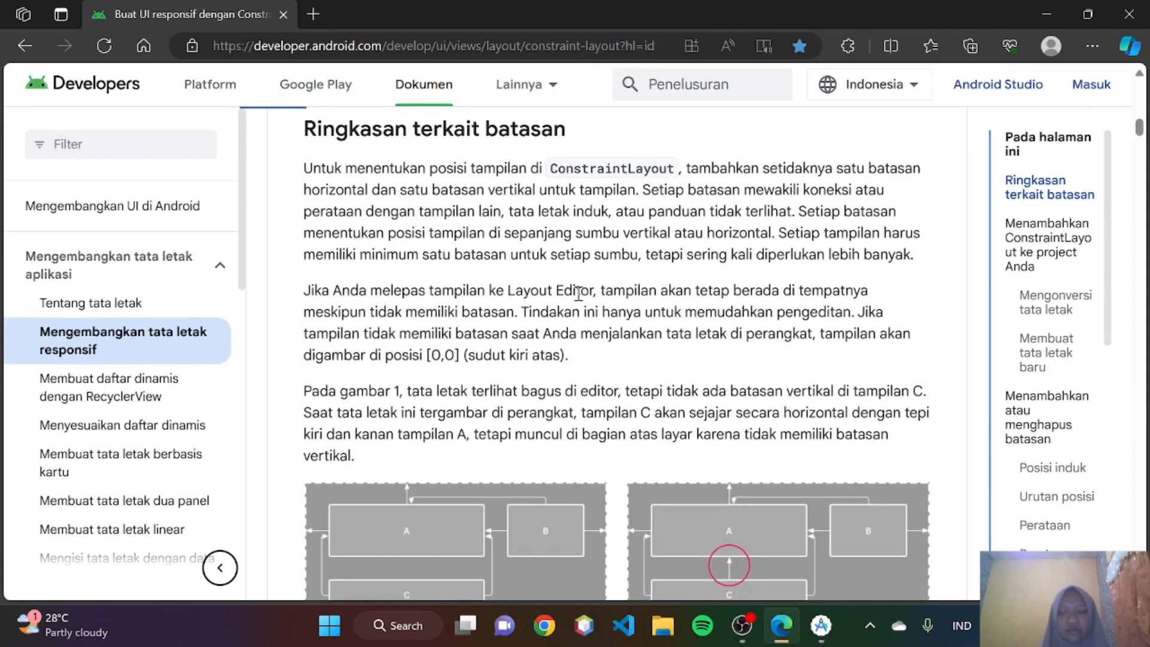
{"action": "scroll", "coordinate": [578, 293], "scroll_direction": "up", "scroll_amount": 1}
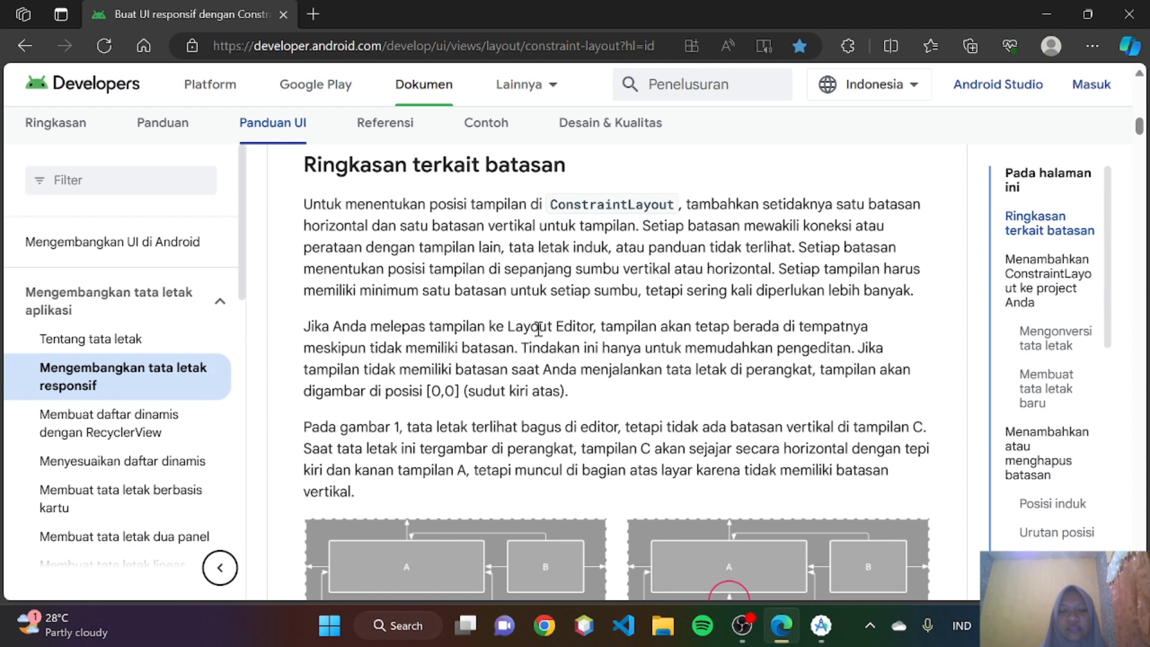
{"action": "scroll", "coordinate": [614, 303], "scroll_direction": "down", "scroll_amount": 1}
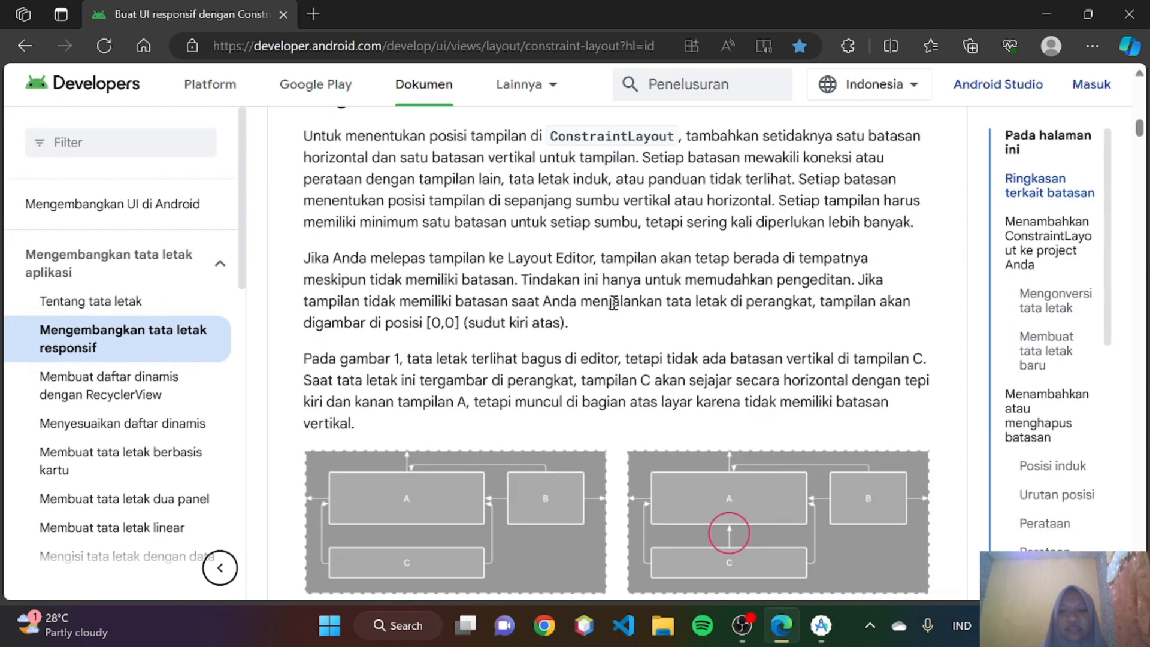
{"action": "scroll", "coordinate": [611, 301], "scroll_direction": "down", "scroll_amount": 1}
{"action": "scroll", "coordinate": [563, 309], "scroll_direction": "down", "scroll_amount": 1}
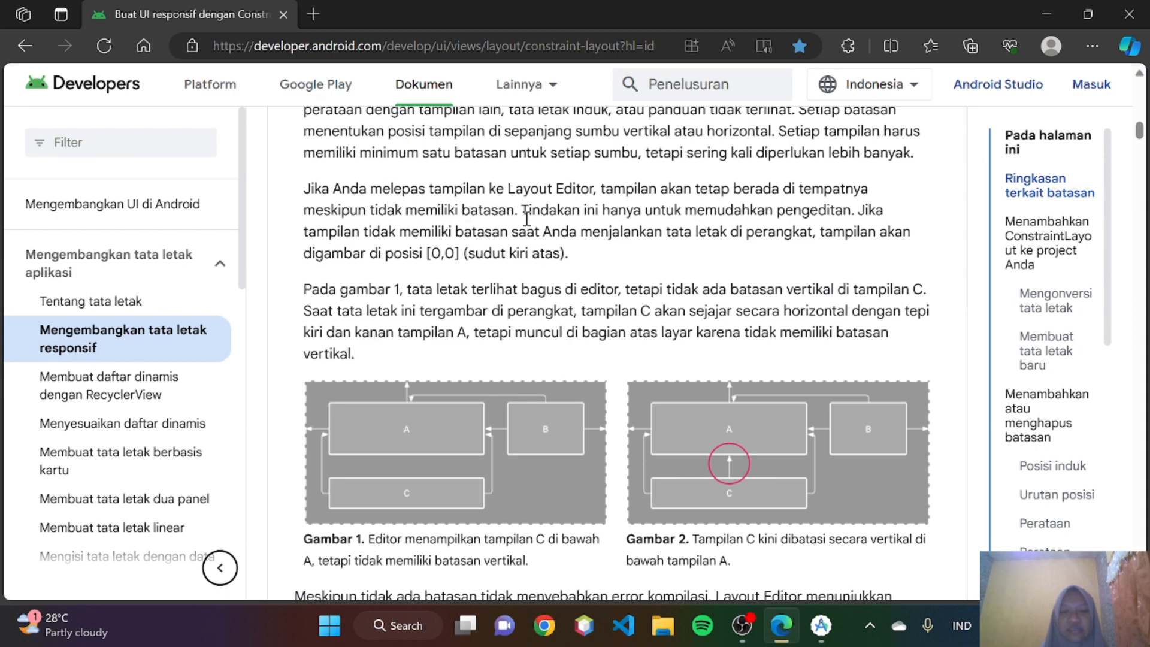
{"action": "scroll", "coordinate": [526, 218], "scroll_direction": "down", "scroll_amount": 1}
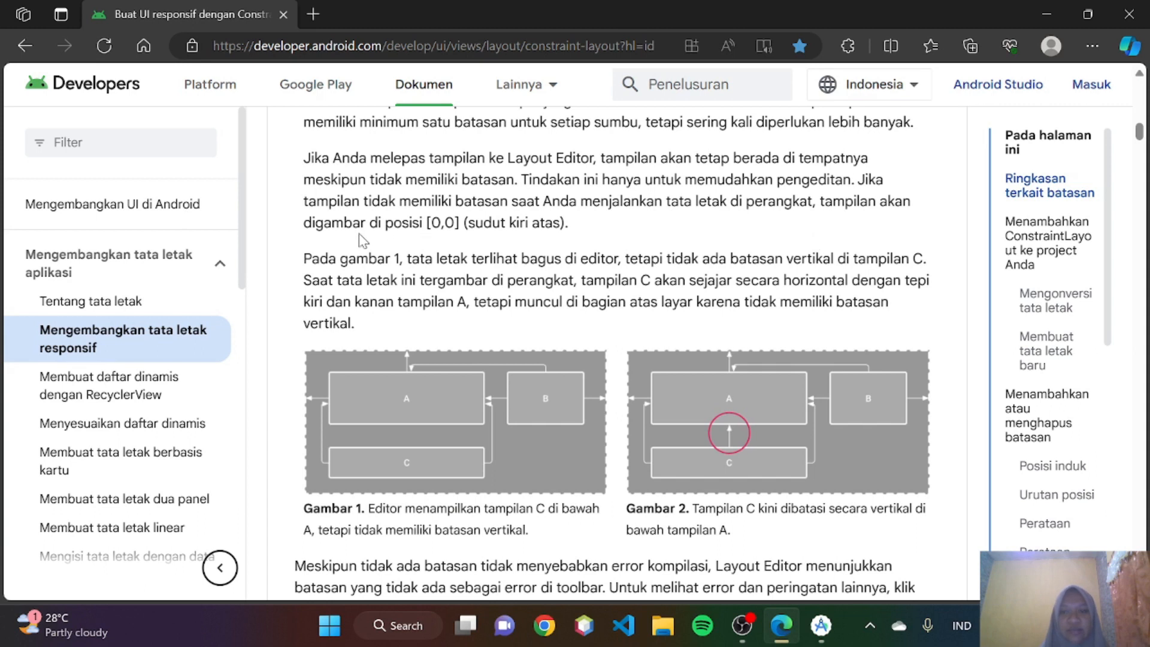
{"action": "scroll", "coordinate": [362, 239], "scroll_direction": "down", "scroll_amount": 1}
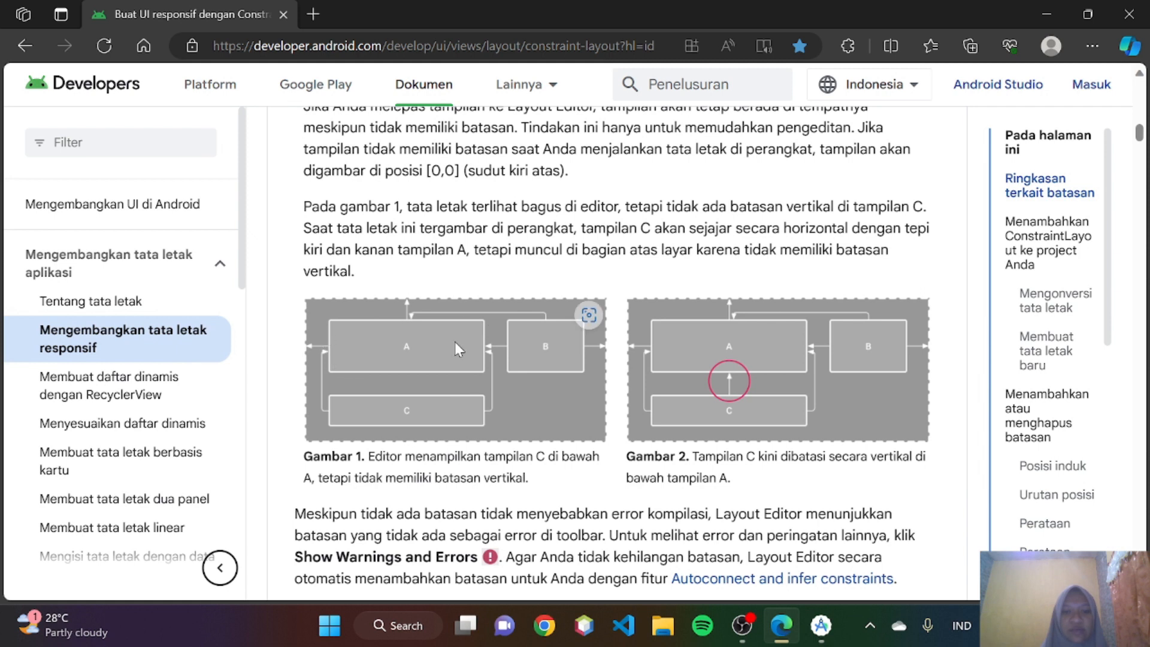
{"action": "scroll", "coordinate": [527, 305], "scroll_direction": "down", "scroll_amount": 1}
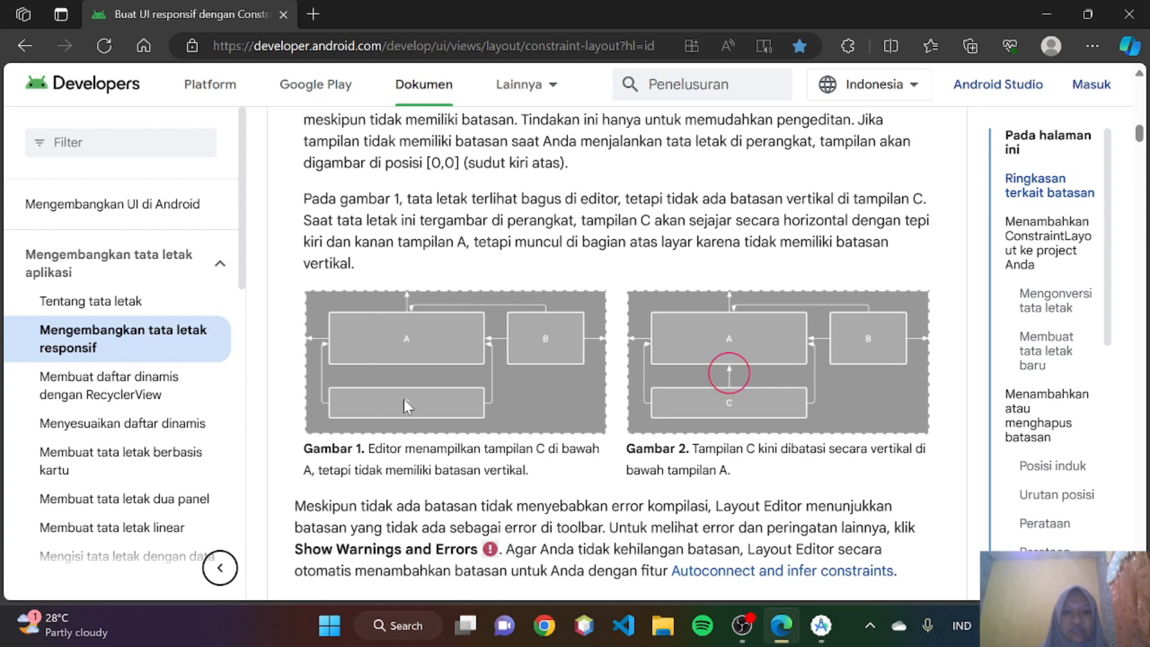
{"action": "scroll", "coordinate": [451, 383], "scroll_direction": "down", "scroll_amount": 2}
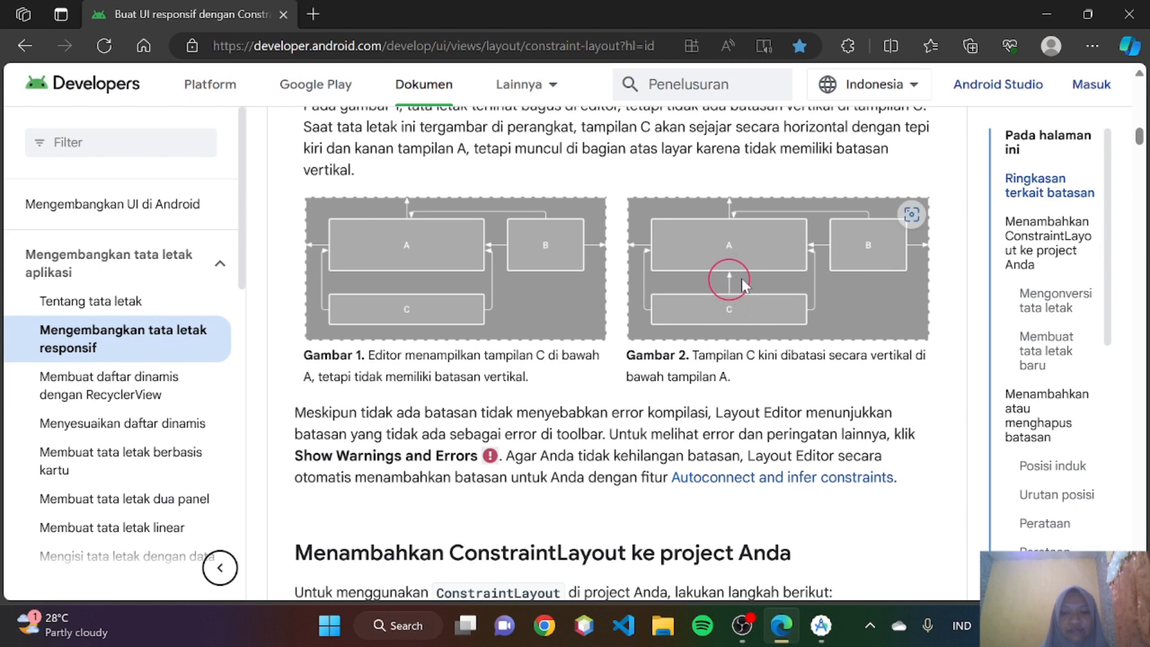
{"action": "scroll", "coordinate": [743, 282], "scroll_direction": "down", "scroll_amount": 1}
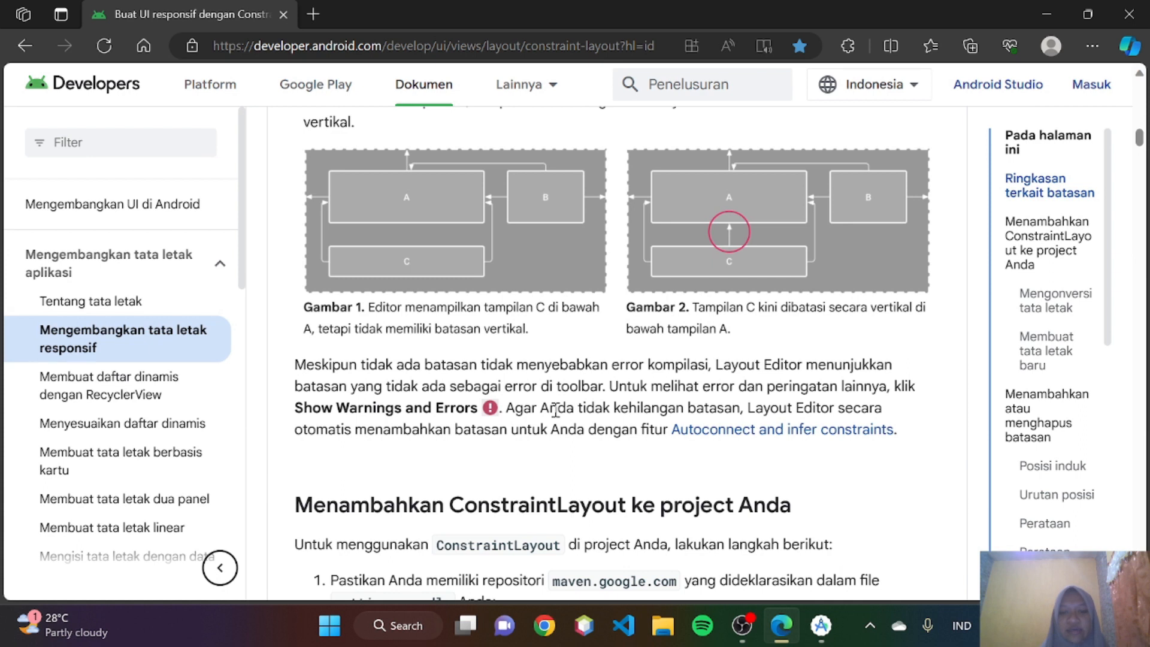
{"action": "scroll", "coordinate": [556, 410], "scroll_direction": "down", "scroll_amount": 1}
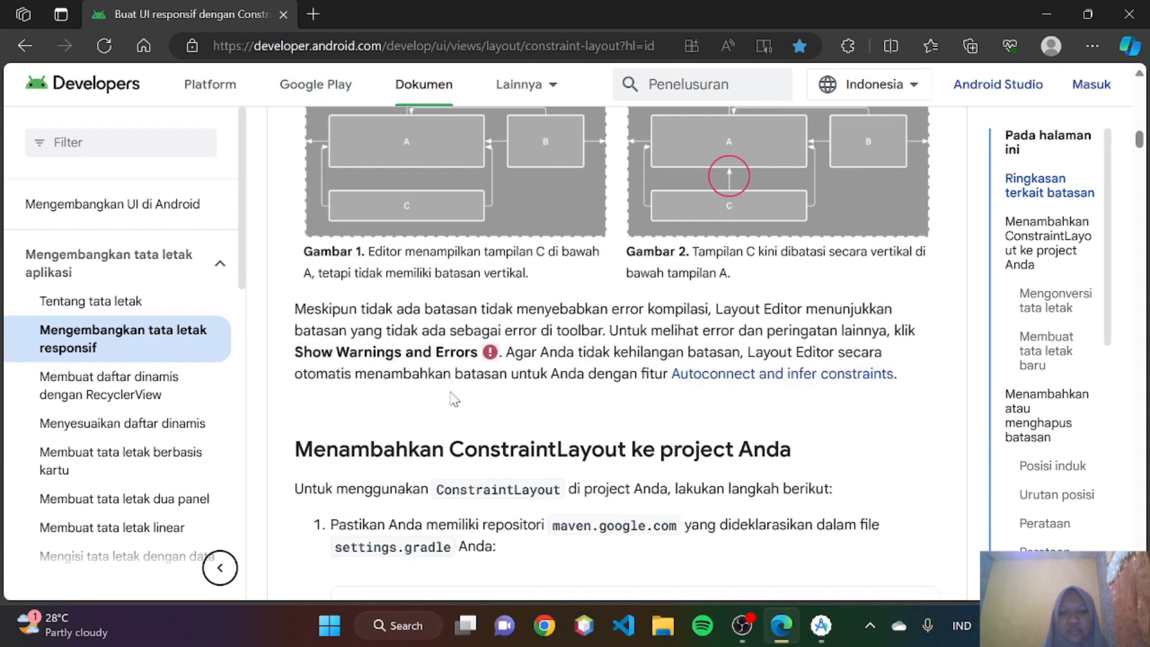
{"action": "scroll", "coordinate": [527, 422], "scroll_direction": "down", "scroll_amount": 1}
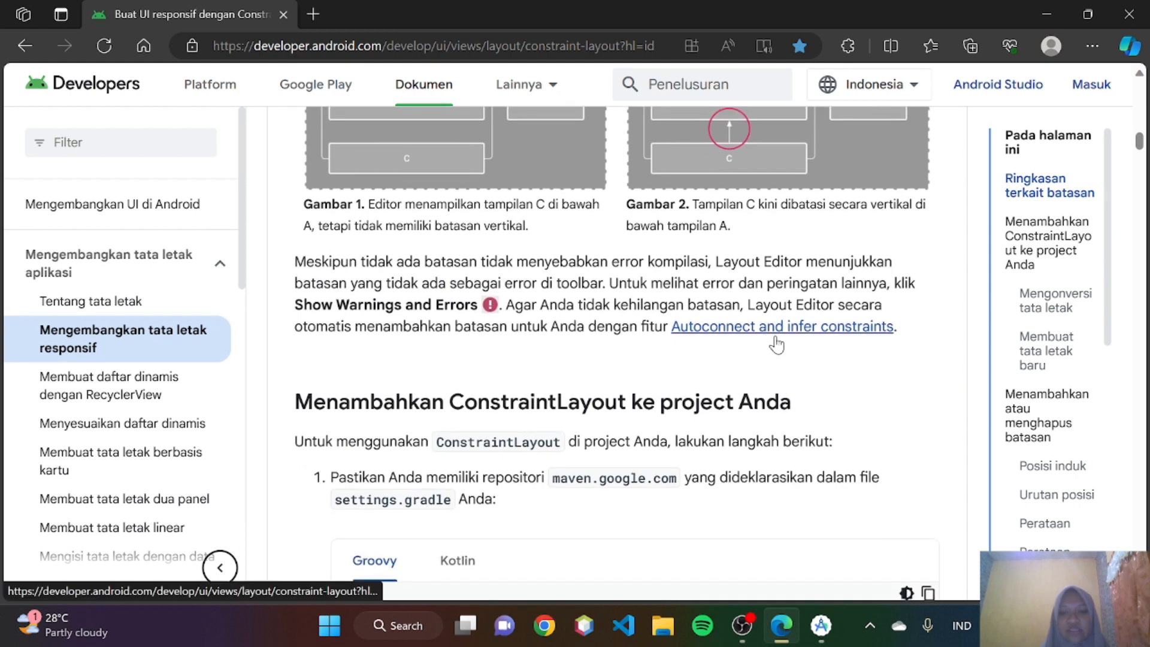
- Read the guide's settings.gradle repository requirement and open the project's settings.gradle.kts in Android Studio to check its repositories
{"action": "scroll", "coordinate": [777, 340], "scroll_direction": "down", "scroll_amount": 3}
{"action": "scroll", "coordinate": [777, 340], "scroll_direction": "down", "scroll_amount": 1}
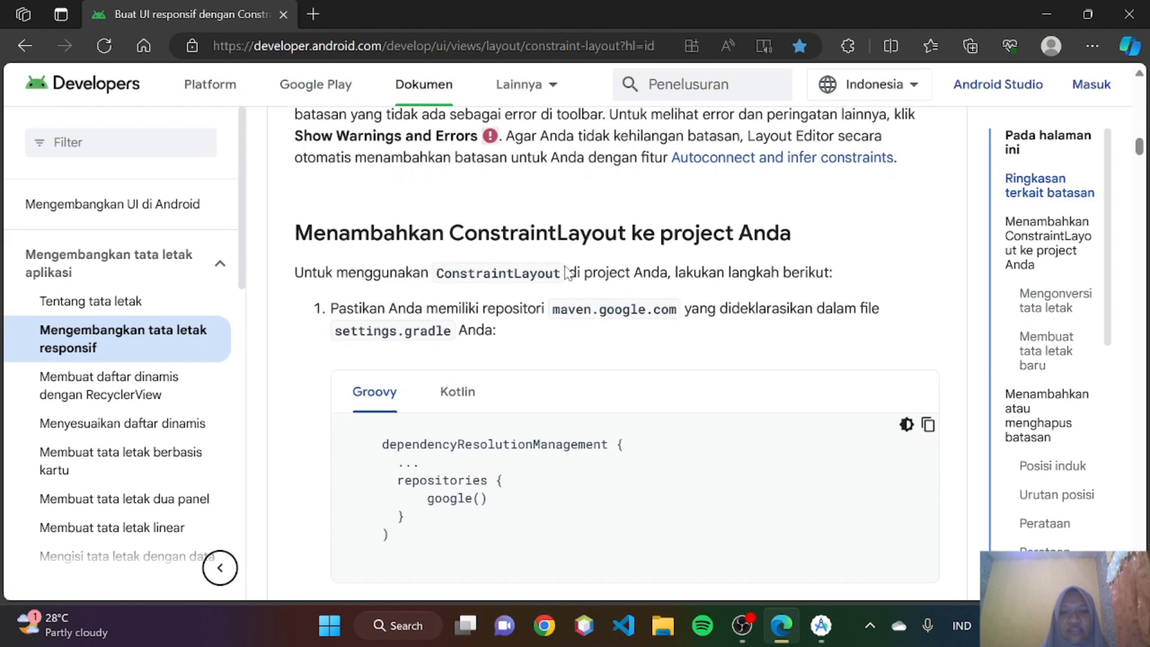
{"action": "scroll", "coordinate": [582, 227], "scroll_direction": "down", "scroll_amount": 1}
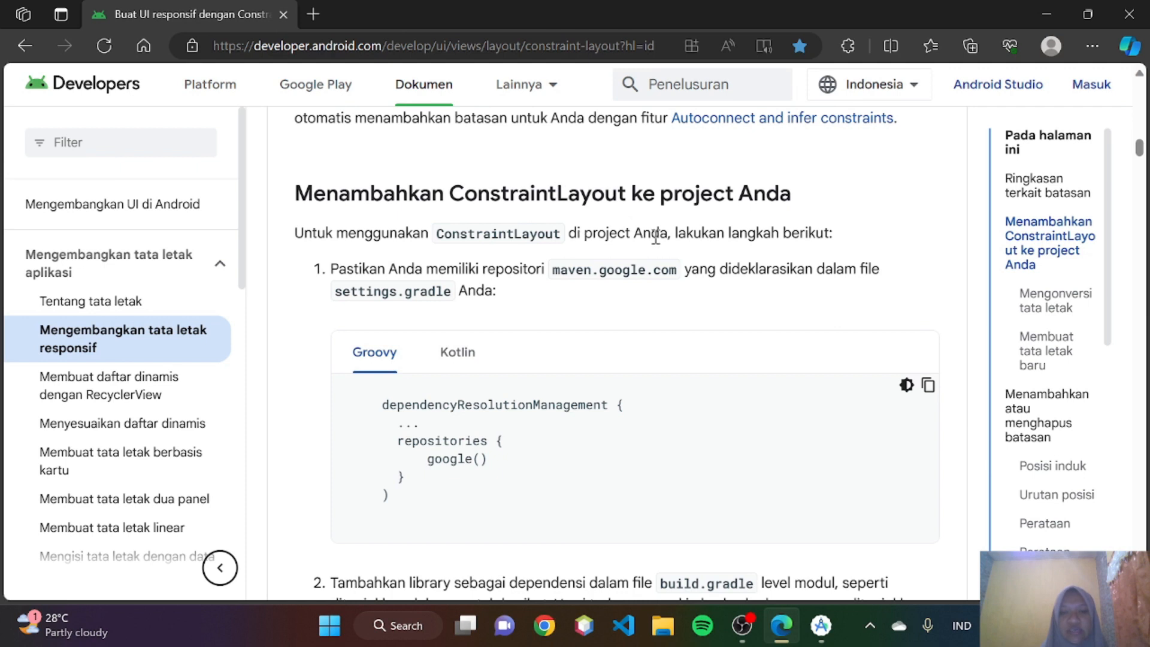
{"action": "scroll", "coordinate": [657, 243], "scroll_direction": "down", "scroll_amount": 1}
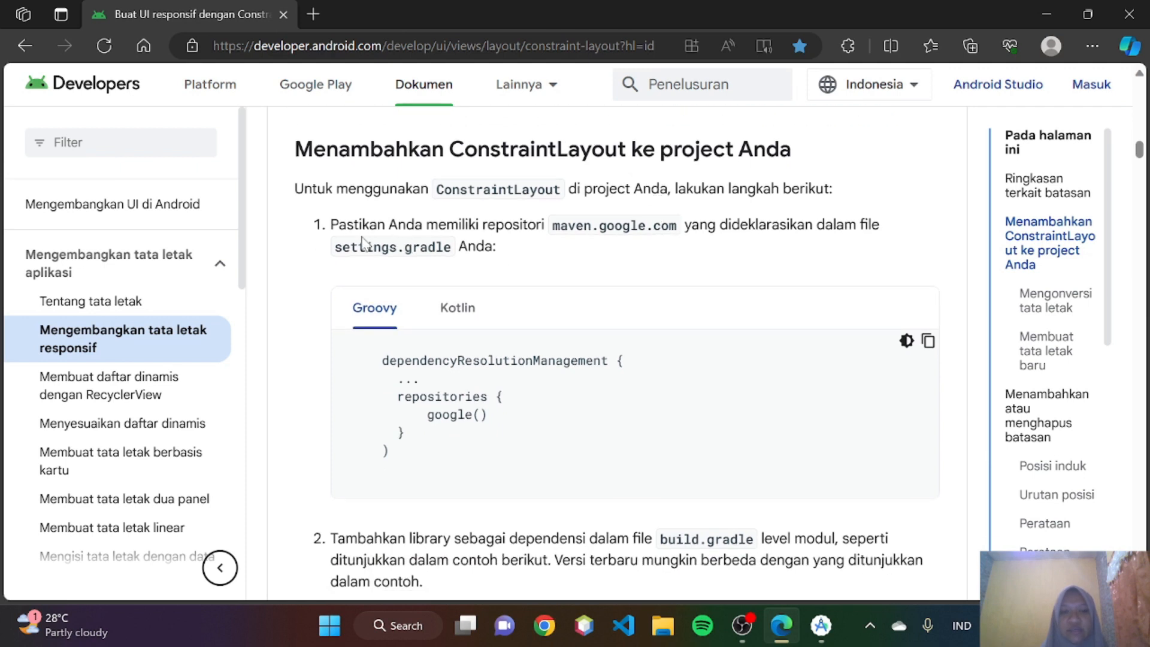
{"action": "scroll", "coordinate": [362, 240], "scroll_direction": "down", "scroll_amount": 1}
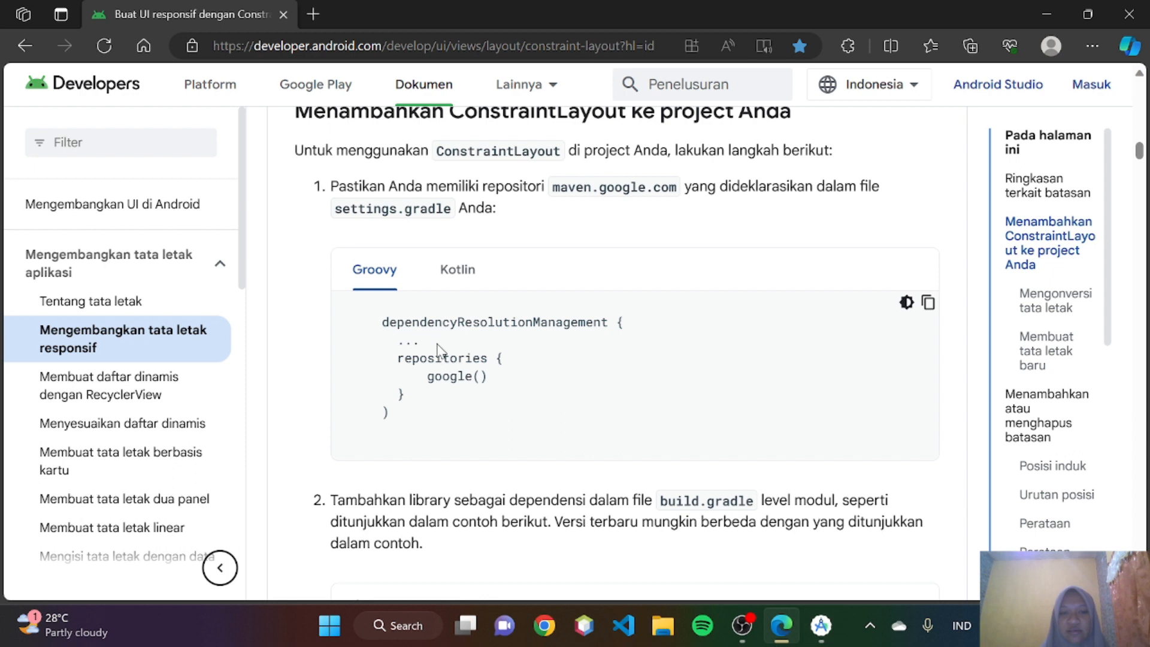
{"action": "scroll", "coordinate": [439, 347], "scroll_direction": "down", "scroll_amount": 1}
{"action": "left_click", "coordinate": [820, 625]}
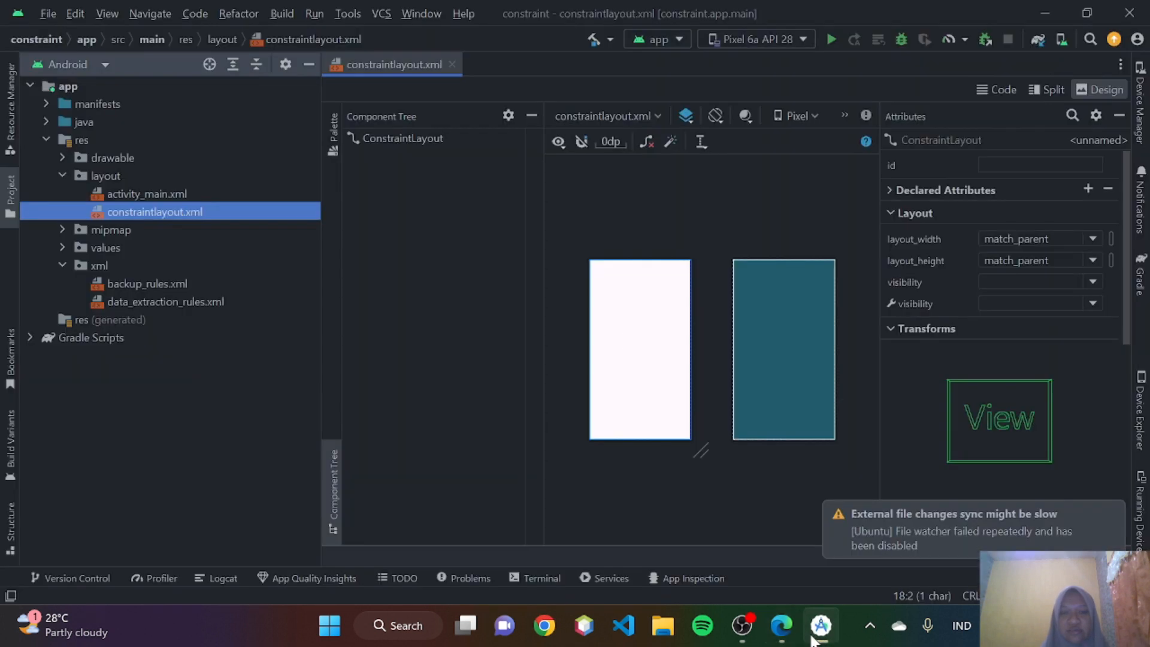
{"action": "left_click", "coordinate": [28, 338]}
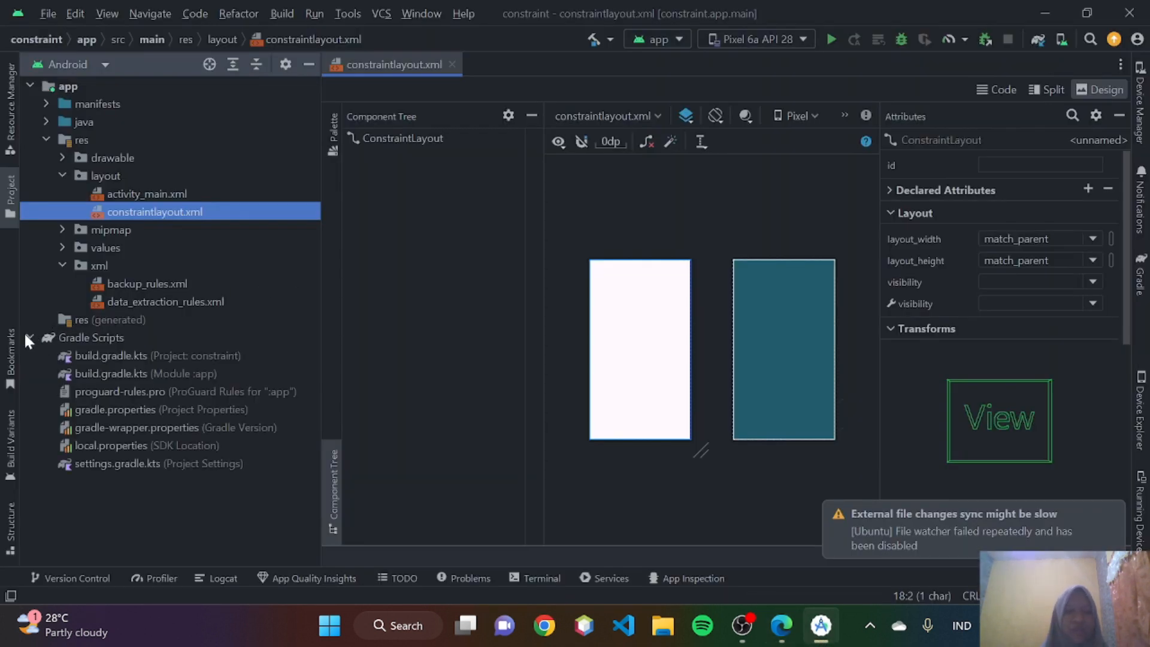
{"action": "double_click", "coordinate": [95, 462]}
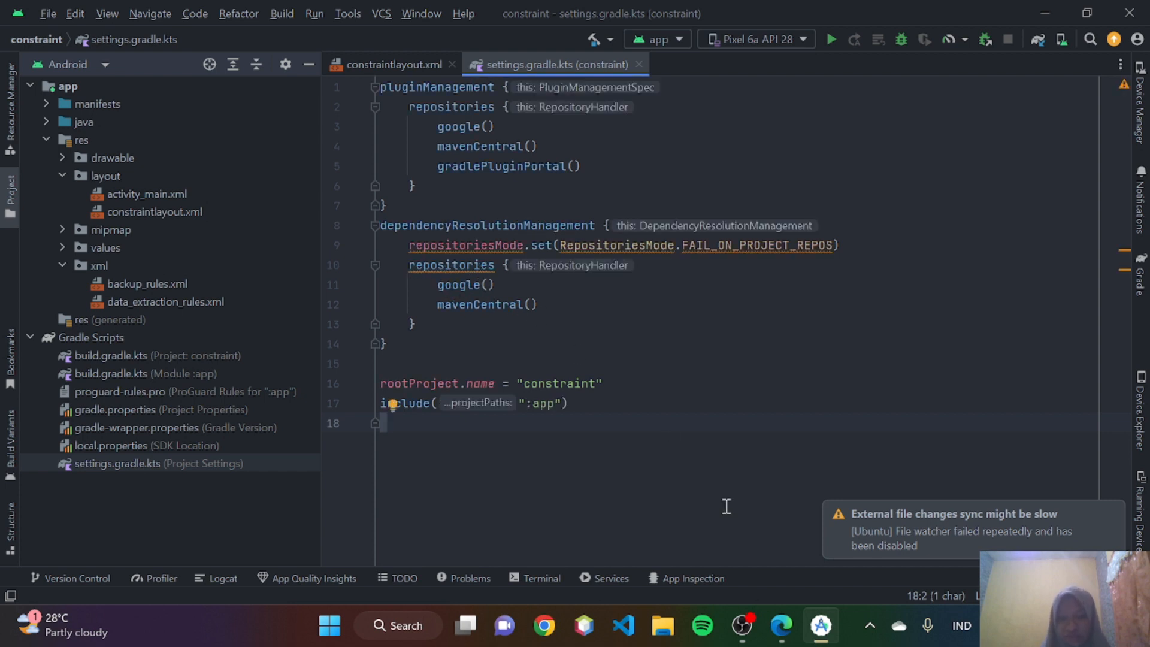
- Switch back to the guide in Edge and read the step on adding the library dependency to the module-level build.gradle
{"action": "left_click", "coordinate": [781, 625]}
{"action": "scroll", "coordinate": [669, 422], "scroll_direction": "down", "scroll_amount": 3}
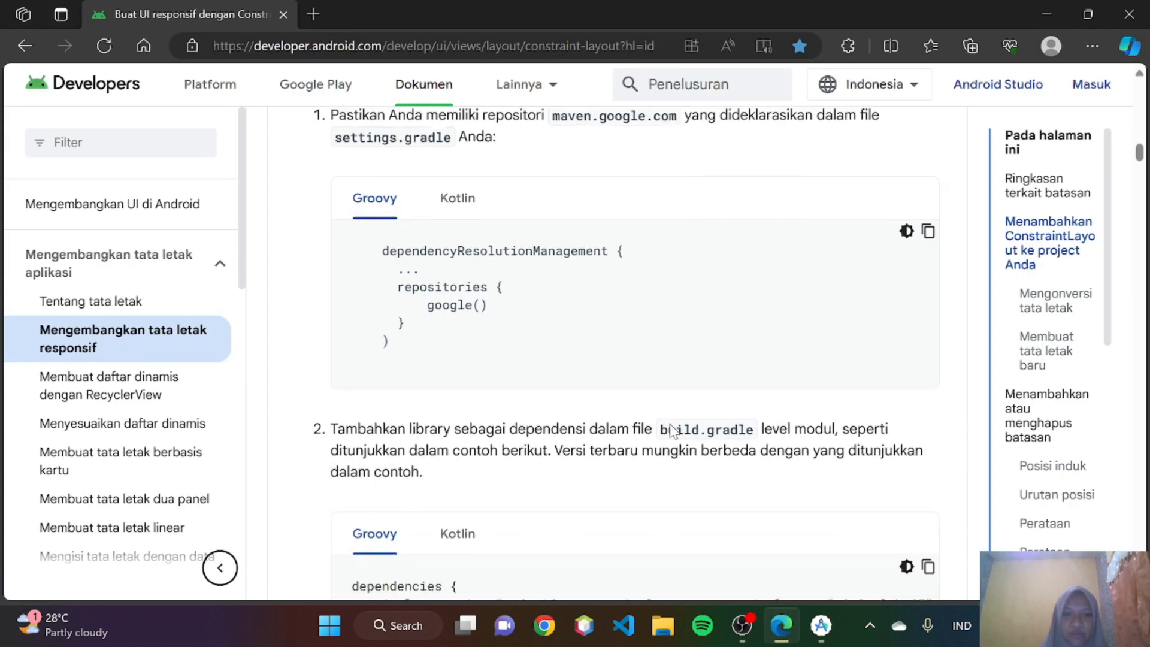
{"action": "scroll", "coordinate": [461, 369], "scroll_direction": "down", "scroll_amount": 1}
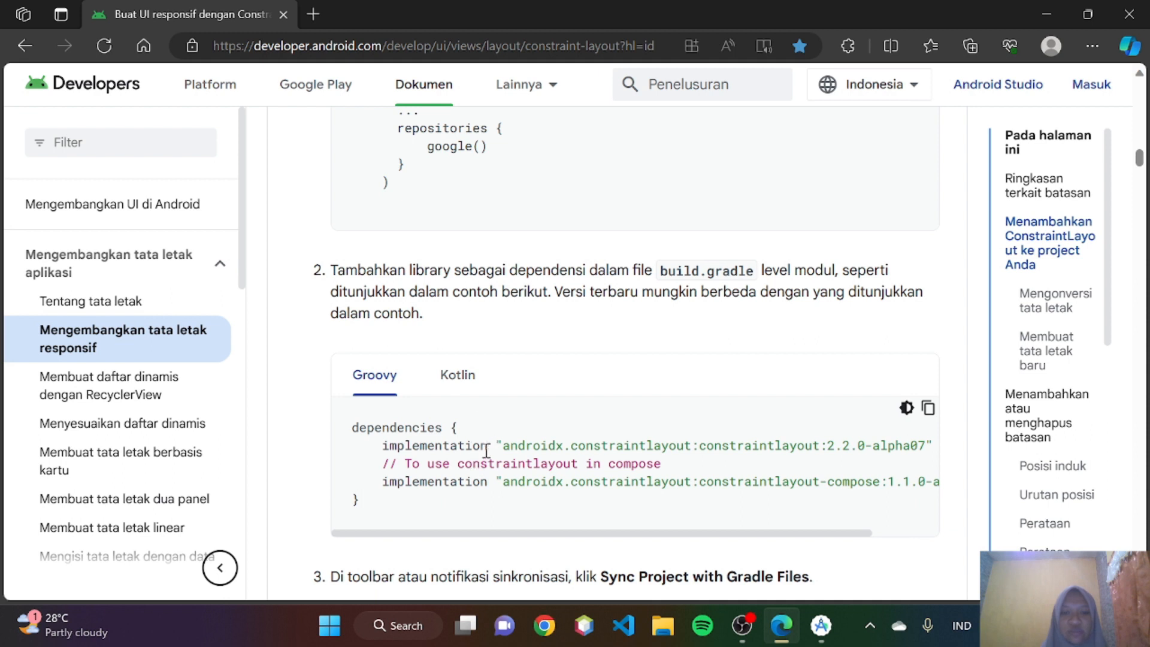
{"action": "scroll", "coordinate": [485, 452], "scroll_direction": "down", "scroll_amount": 1}
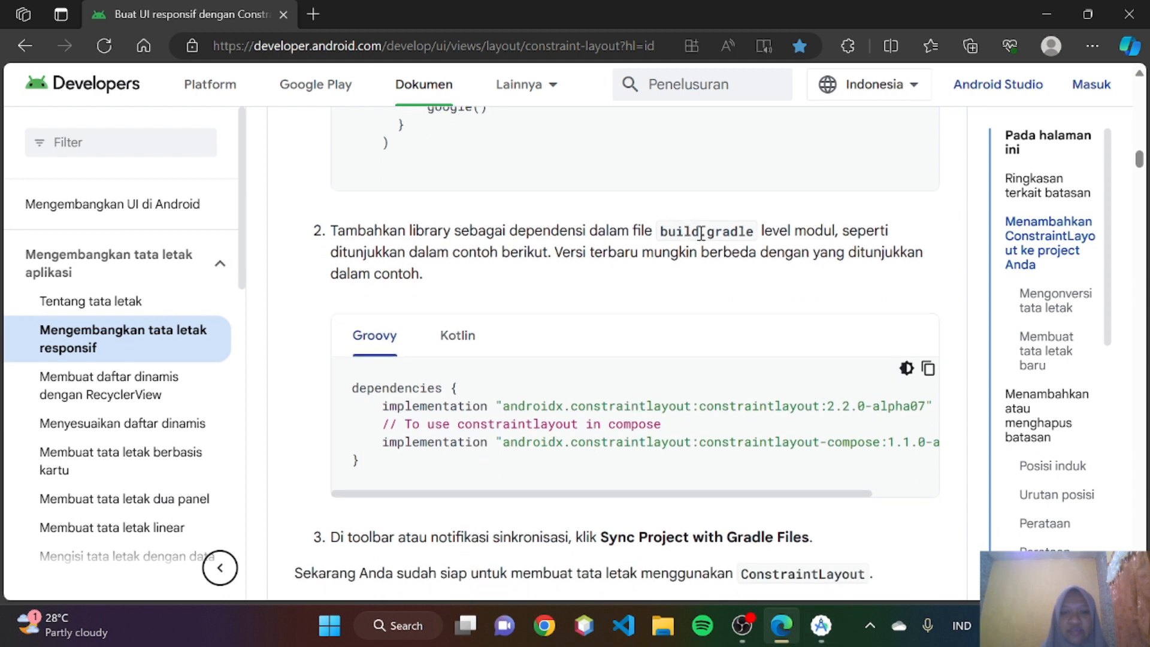
- In Android Studio, open build.gradle.kts of Module :app and select the ConstraintLayout implementation line in the dependencies block
{"action": "left_click", "coordinate": [820, 626]}
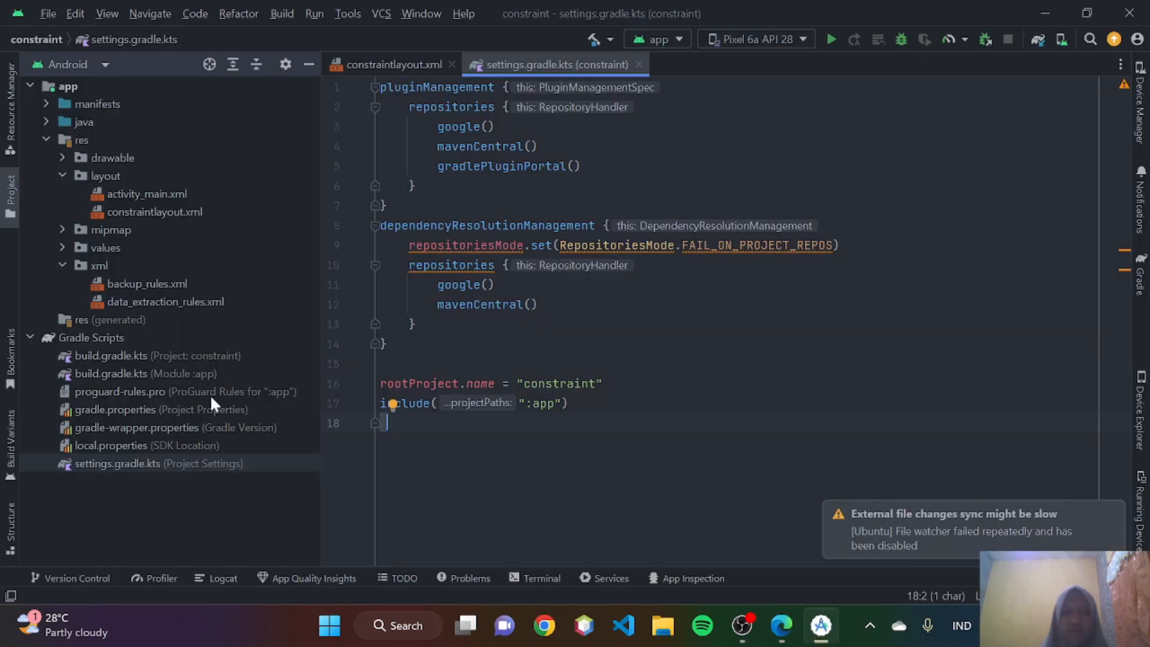
{"action": "double_click", "coordinate": [129, 373]}
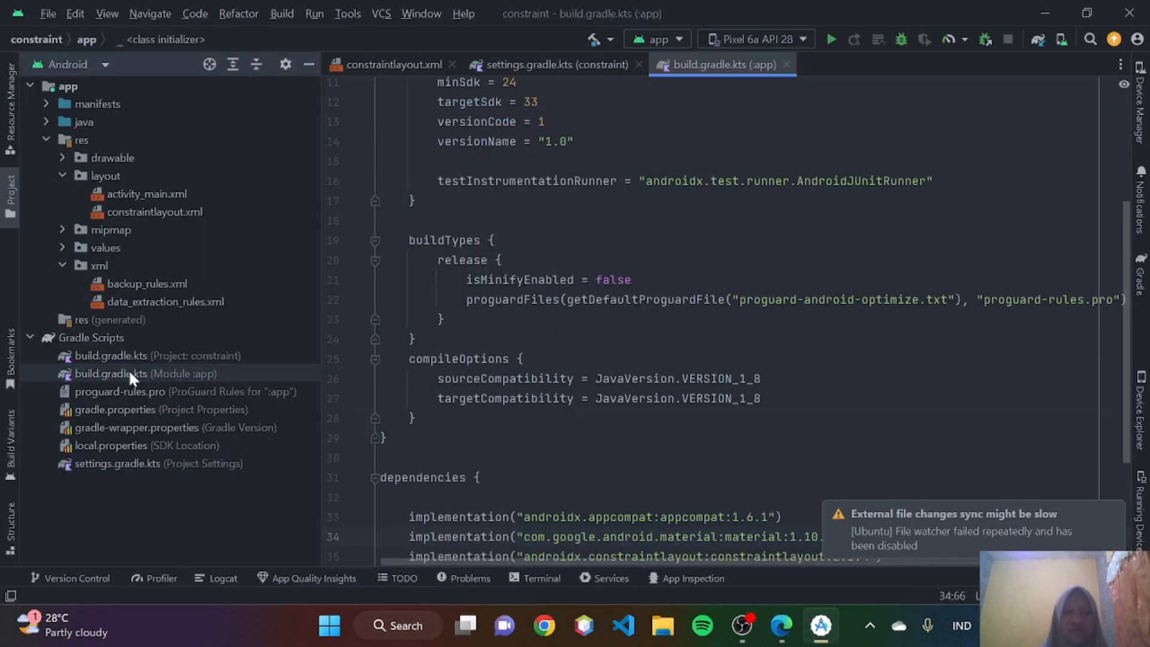
{"action": "scroll", "coordinate": [526, 386], "scroll_direction": "down", "scroll_amount": 3}
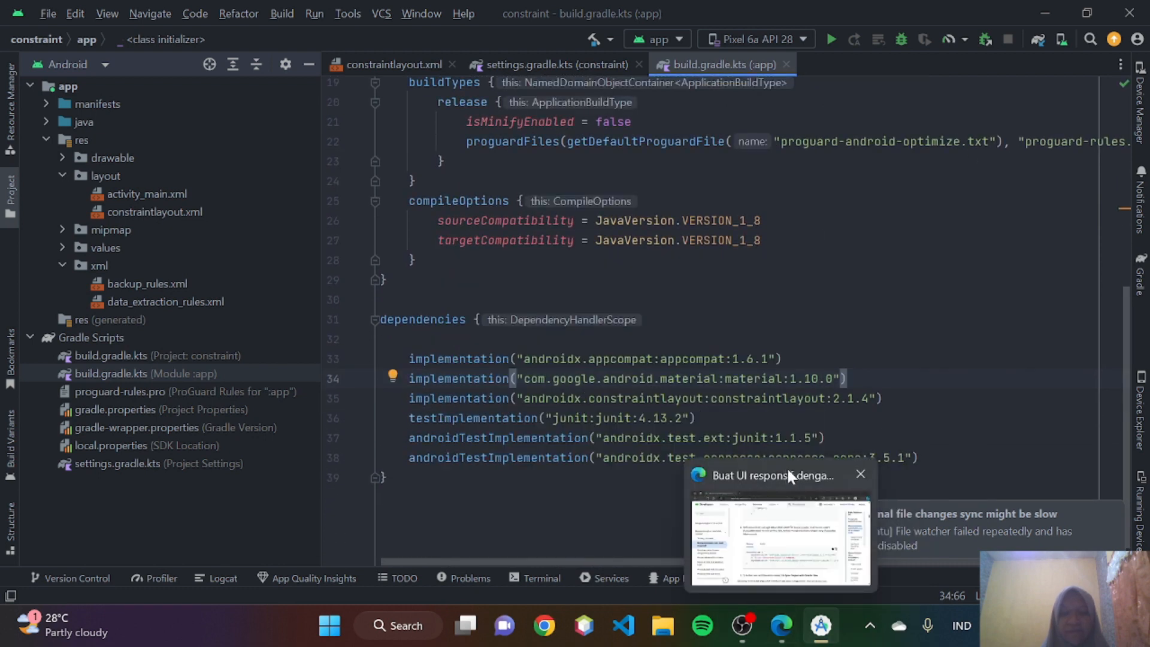
{"action": "left_click_drag", "start_coordinate": [882, 398], "coordinate": [418, 400]}
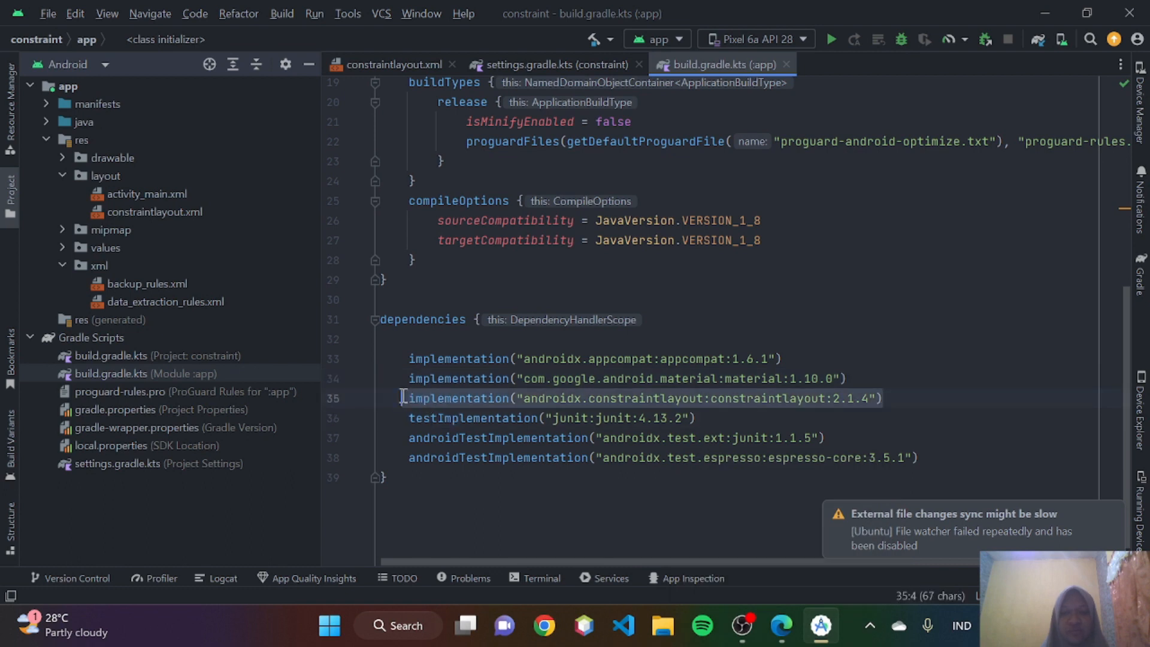
- Return to the guide in Edge, compare its dependency example, and read the step on syncing the project with Gradle files
{"action": "left_click", "coordinate": [780, 625]}
{"action": "scroll", "coordinate": [685, 405], "scroll_direction": "right", "scroll_amount": 1}
{"action": "scroll", "coordinate": [599, 402], "scroll_direction": "down", "scroll_amount": 3}
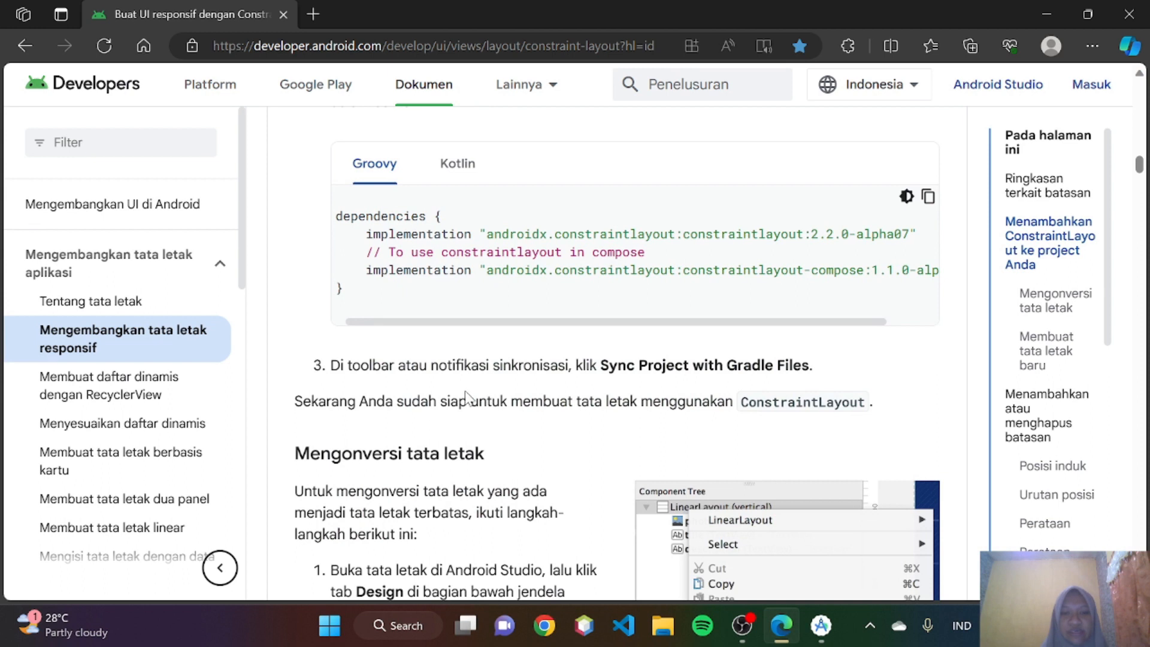
{"action": "scroll", "coordinate": [488, 400], "scroll_direction": "down", "scroll_amount": 1}
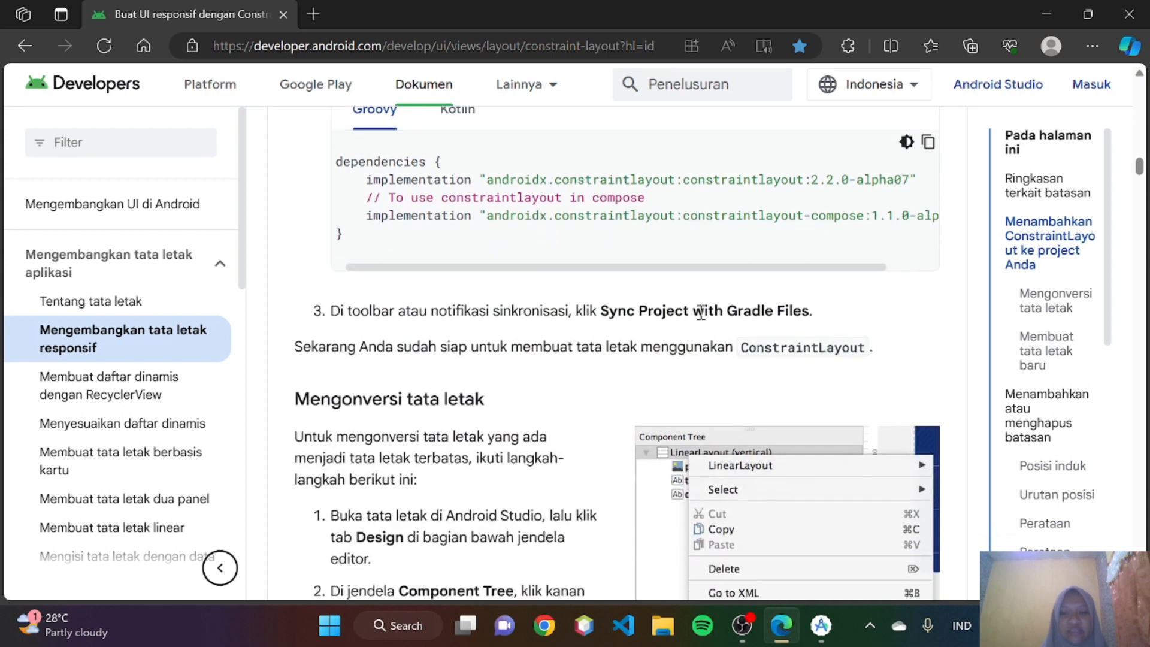
- Read the guide's Gradle sync step and its section on converting an existing layout to ConstraintLayout
{"action": "scroll", "coordinate": [698, 307], "scroll_direction": "up", "scroll_amount": 3}
{"action": "scroll", "coordinate": [699, 308], "scroll_direction": "down", "scroll_amount": 2}
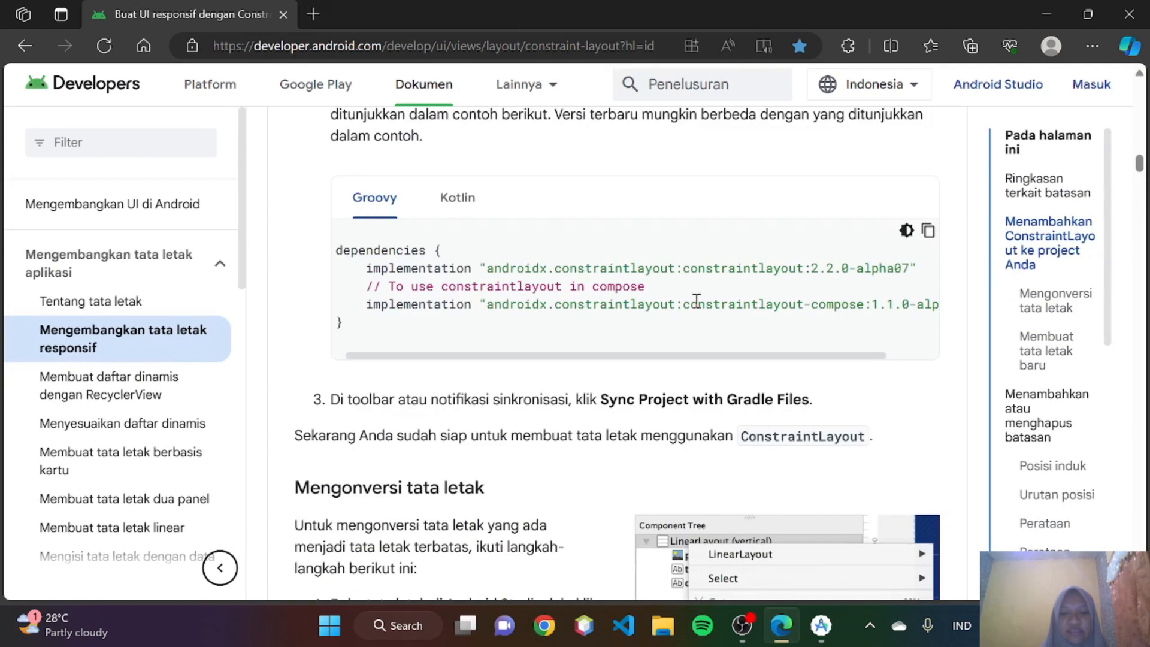
{"action": "scroll", "coordinate": [653, 330], "scroll_direction": "down", "scroll_amount": 1}
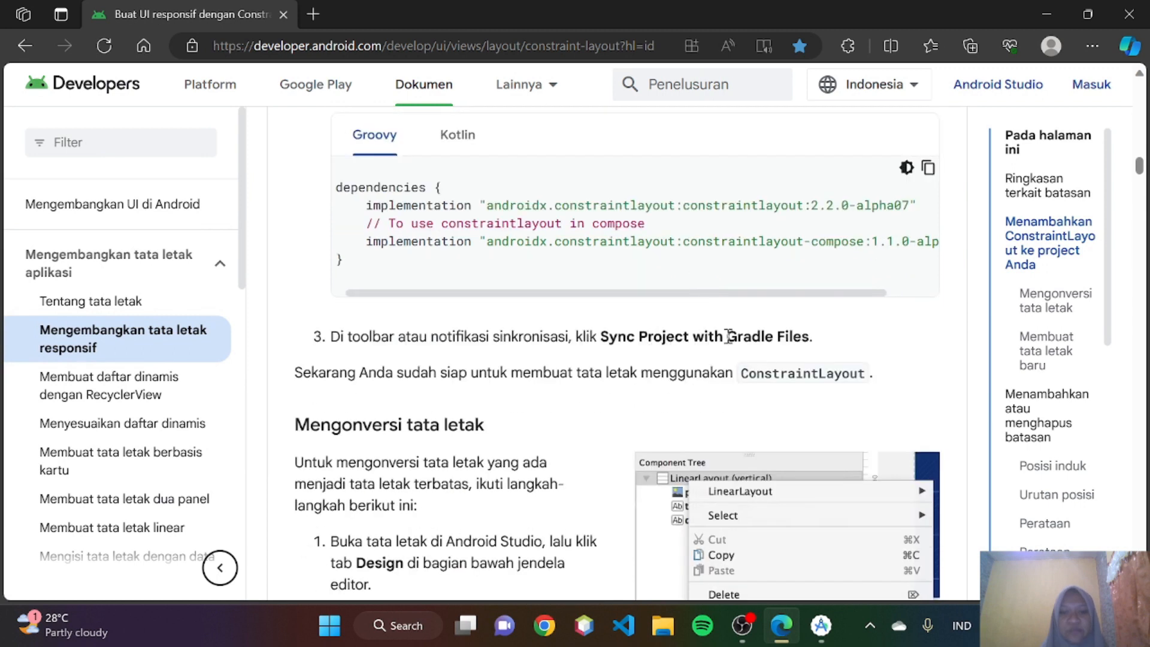
{"action": "scroll", "coordinate": [761, 337], "scroll_direction": "down", "scroll_amount": 2}
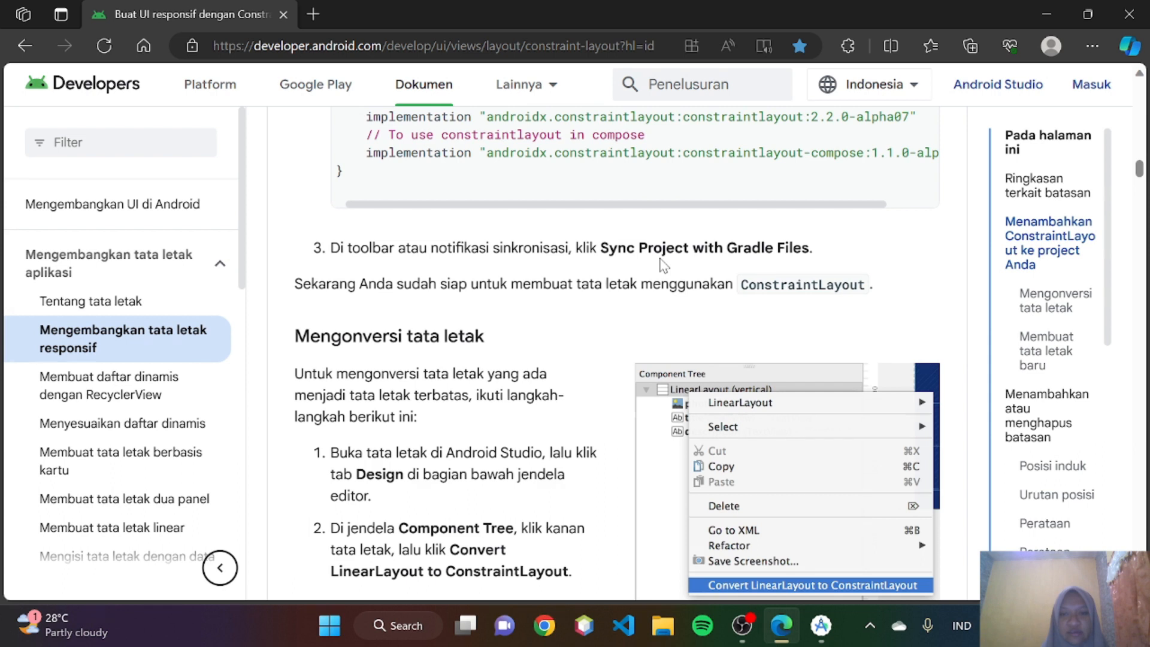
{"action": "scroll", "coordinate": [664, 265], "scroll_direction": "down", "scroll_amount": 2}
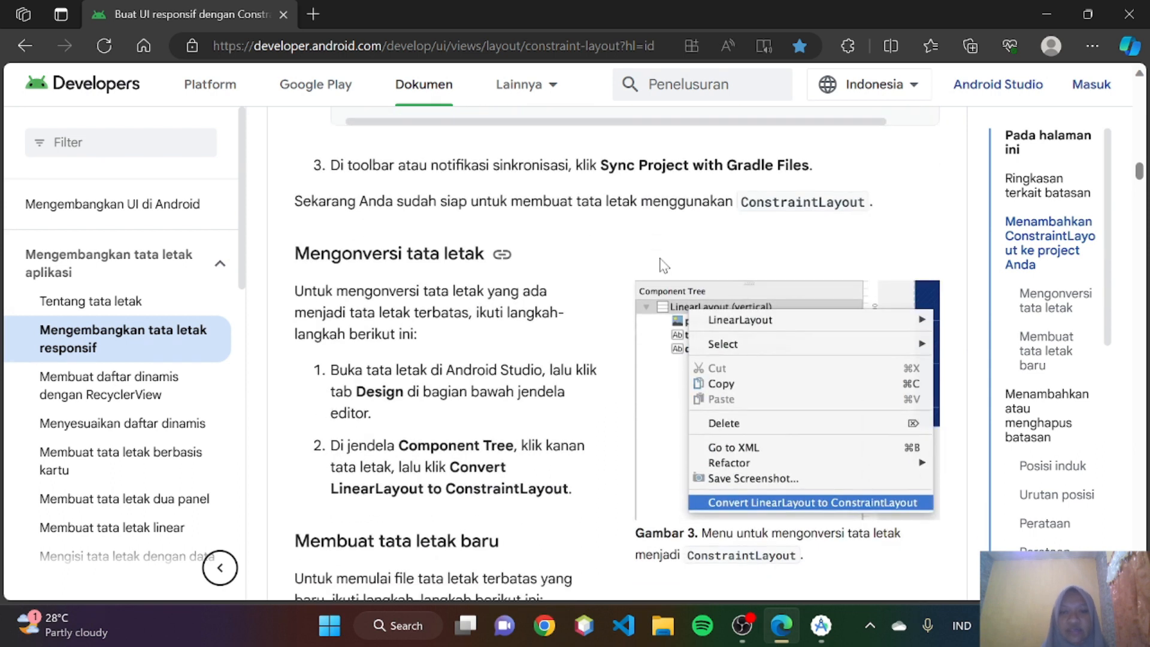
{"action": "scroll", "coordinate": [663, 265], "scroll_direction": "down", "scroll_amount": 1}
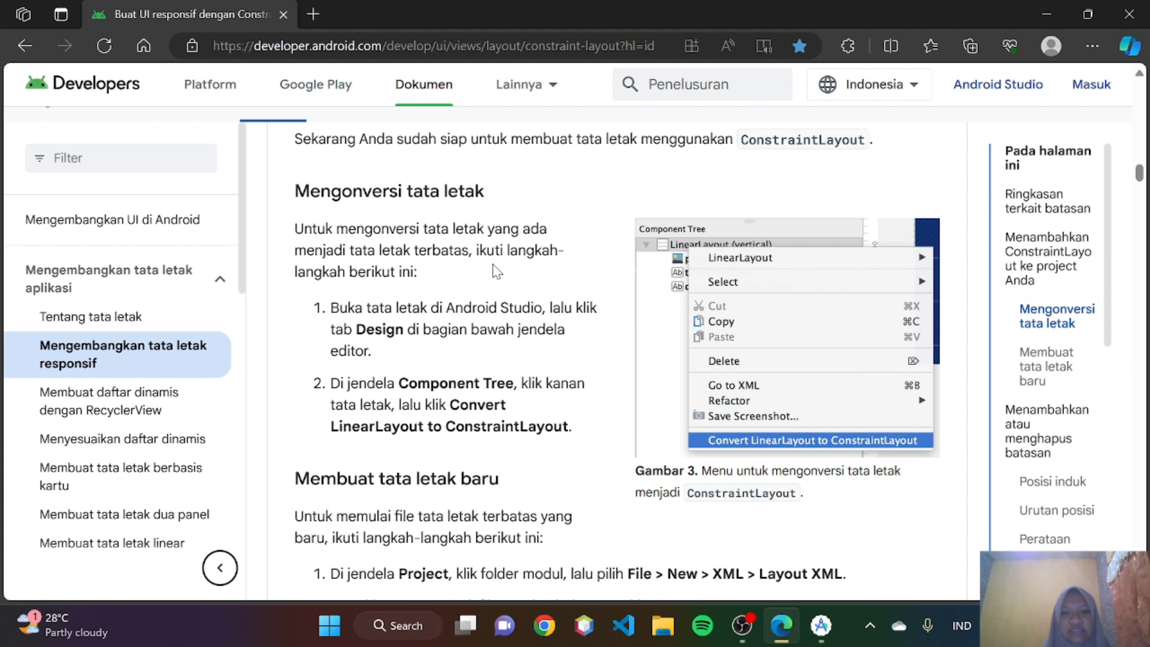
{"action": "scroll", "coordinate": [497, 272], "scroll_direction": "down", "scroll_amount": 1}
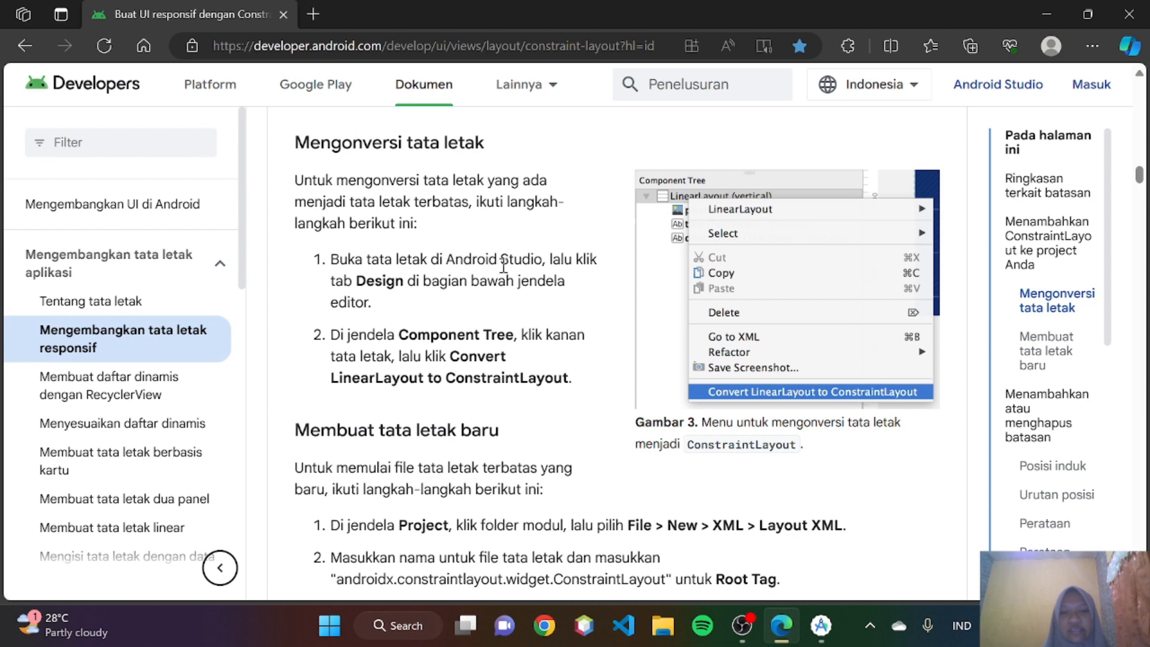
- Switch to Android Studio, bring up constraintlayout.xml in the editor, and return to the guide in Edge
{"action": "left_click", "coordinate": [824, 635]}
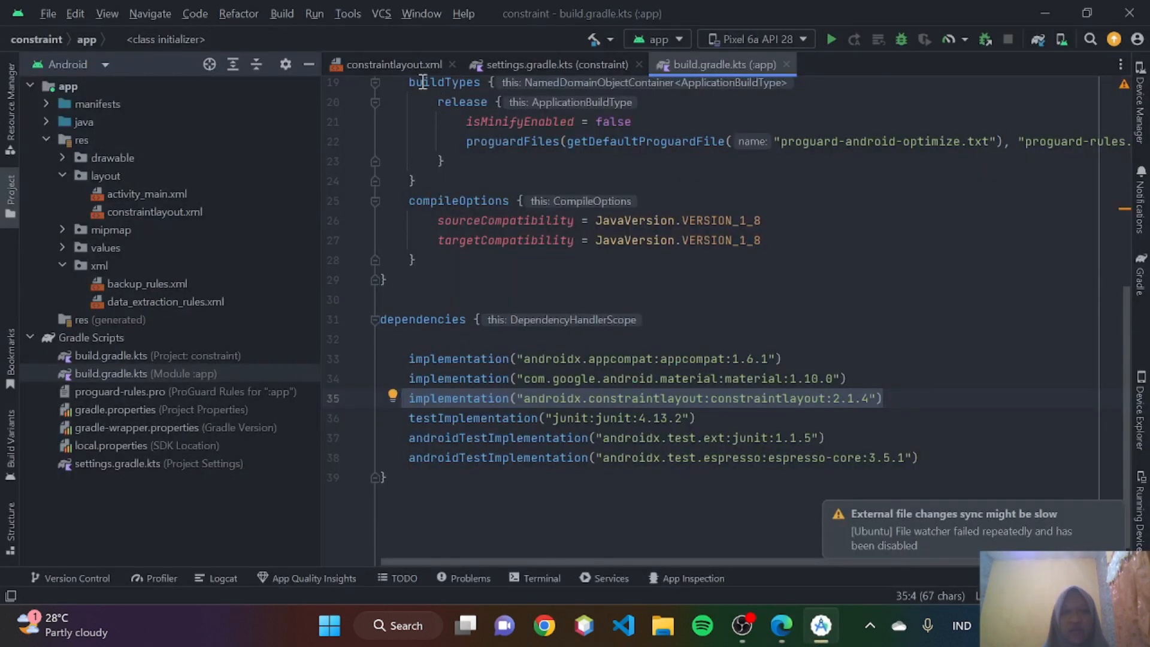
{"action": "left_click", "coordinate": [395, 64]}
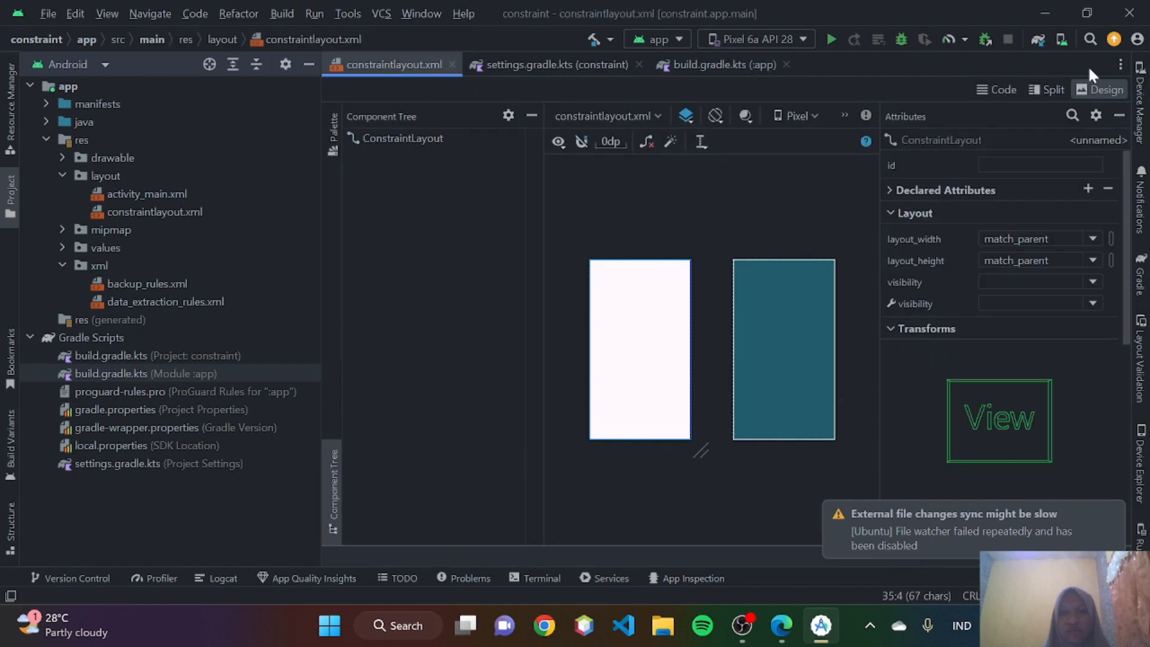
{"action": "left_click", "coordinate": [772, 638]}
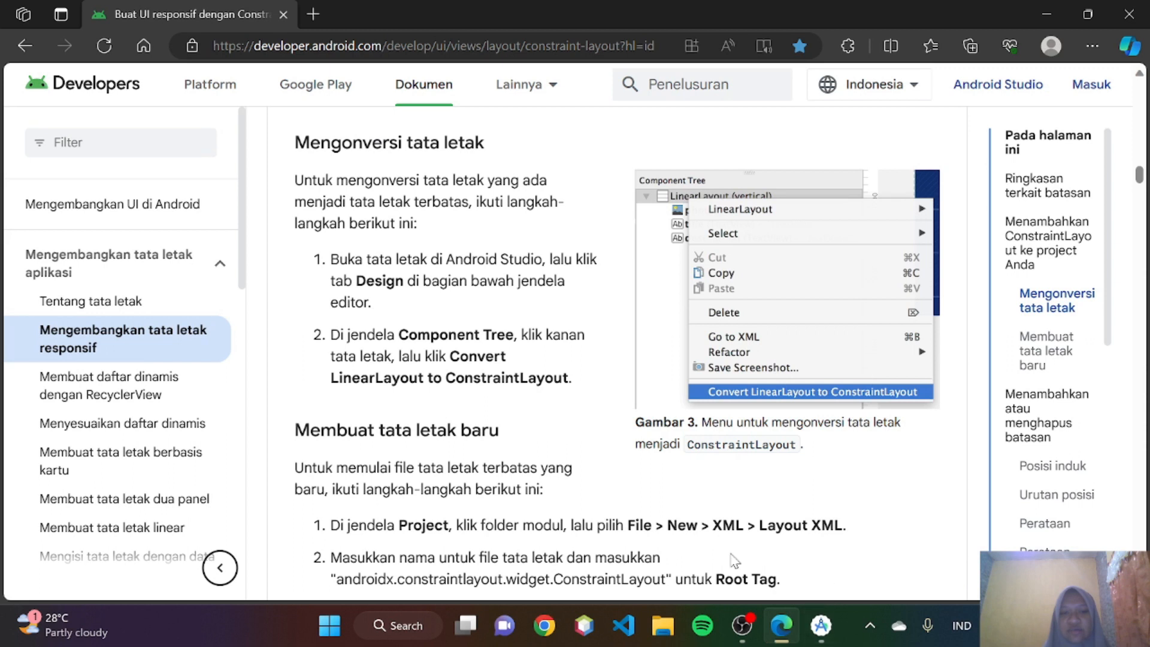
- In Android Studio, examine the commands offered for the root ConstraintLayout in the Component Tree, check the layout's XML code, and return to Design view
{"action": "left_click", "coordinate": [818, 640]}
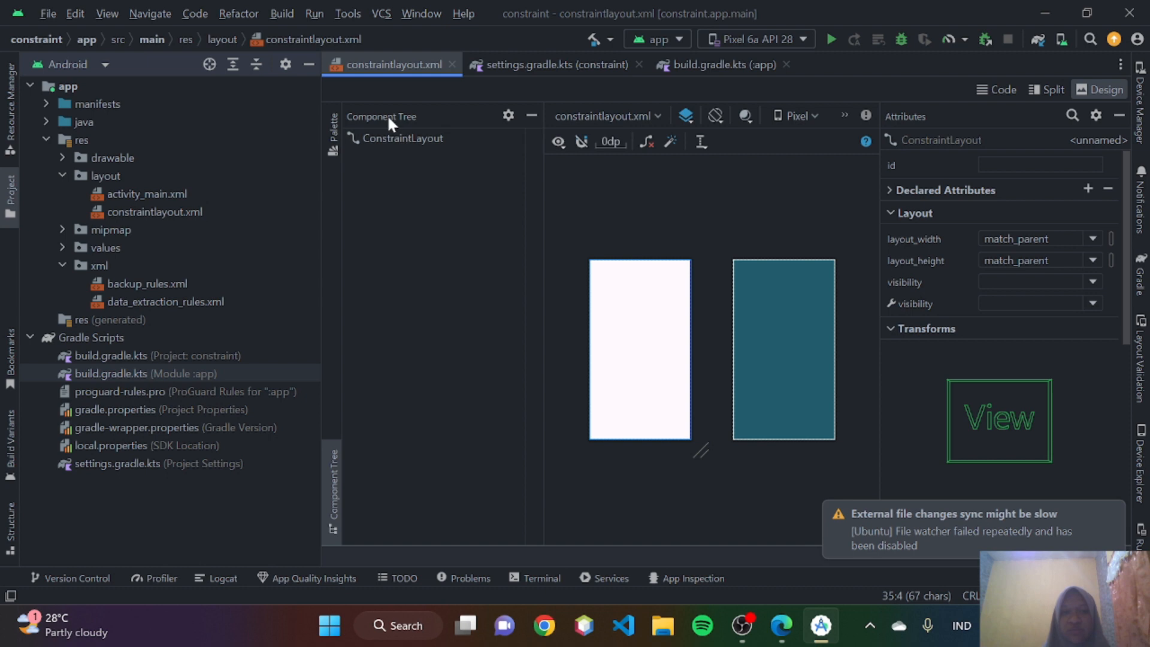
{"action": "right_click", "coordinate": [397, 134]}
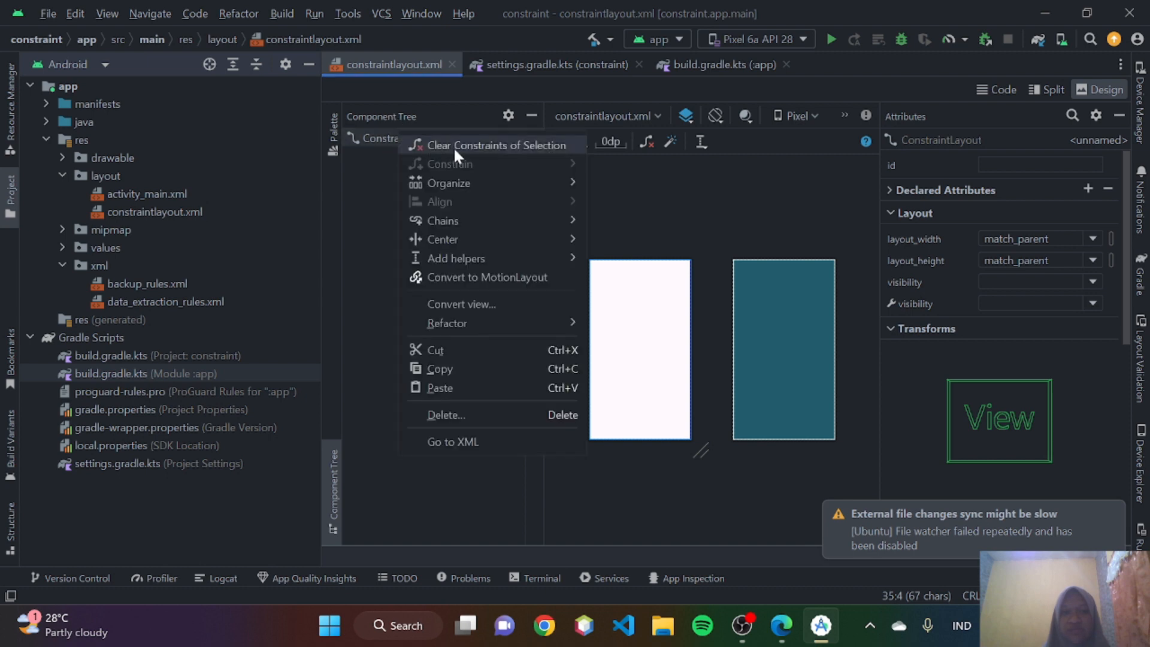
{"action": "mouse_move", "coordinate": [480, 258]}
{"action": "left_click", "coordinate": [701, 183]}
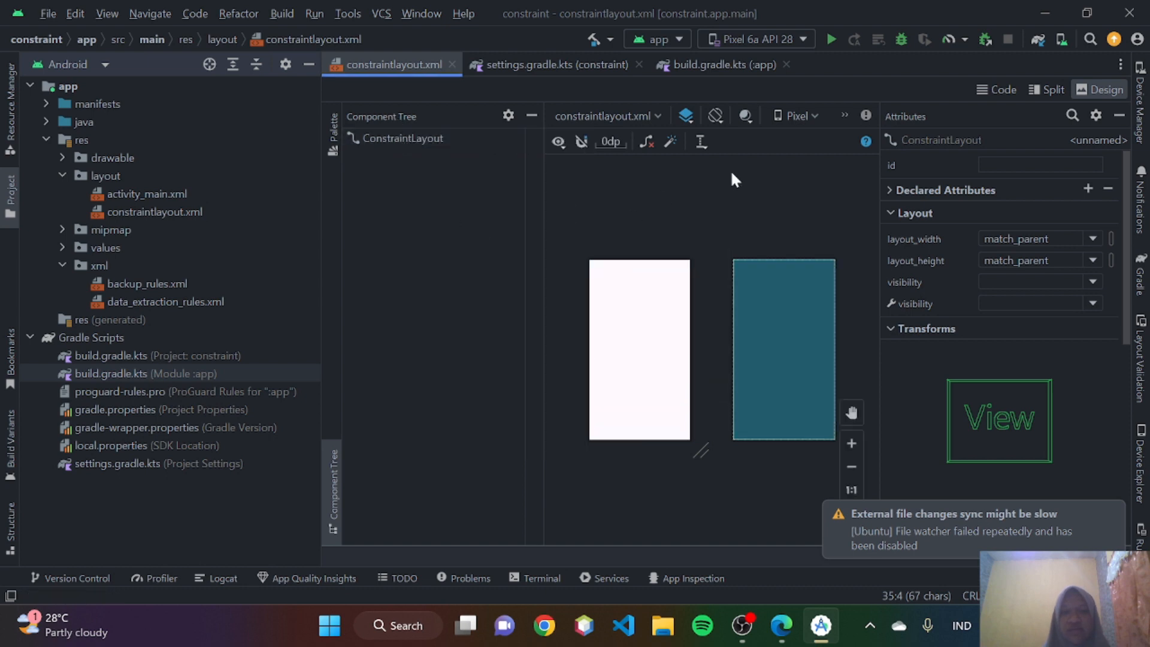
{"action": "left_click", "coordinate": [995, 89]}
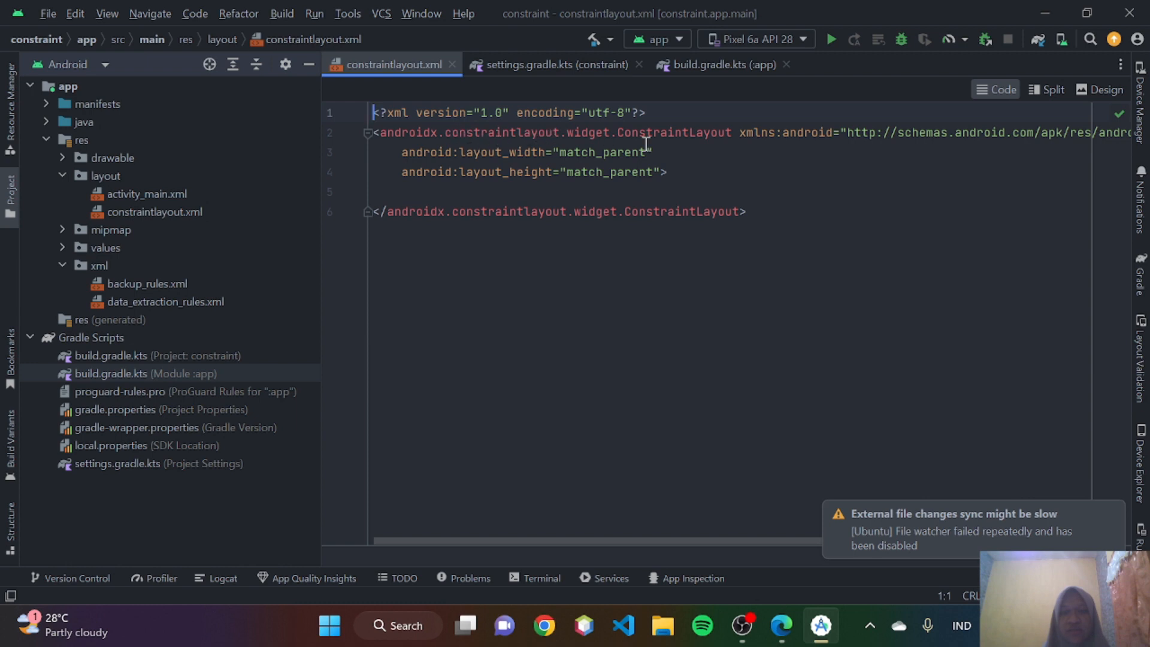
{"action": "left_click", "coordinate": [1112, 87]}
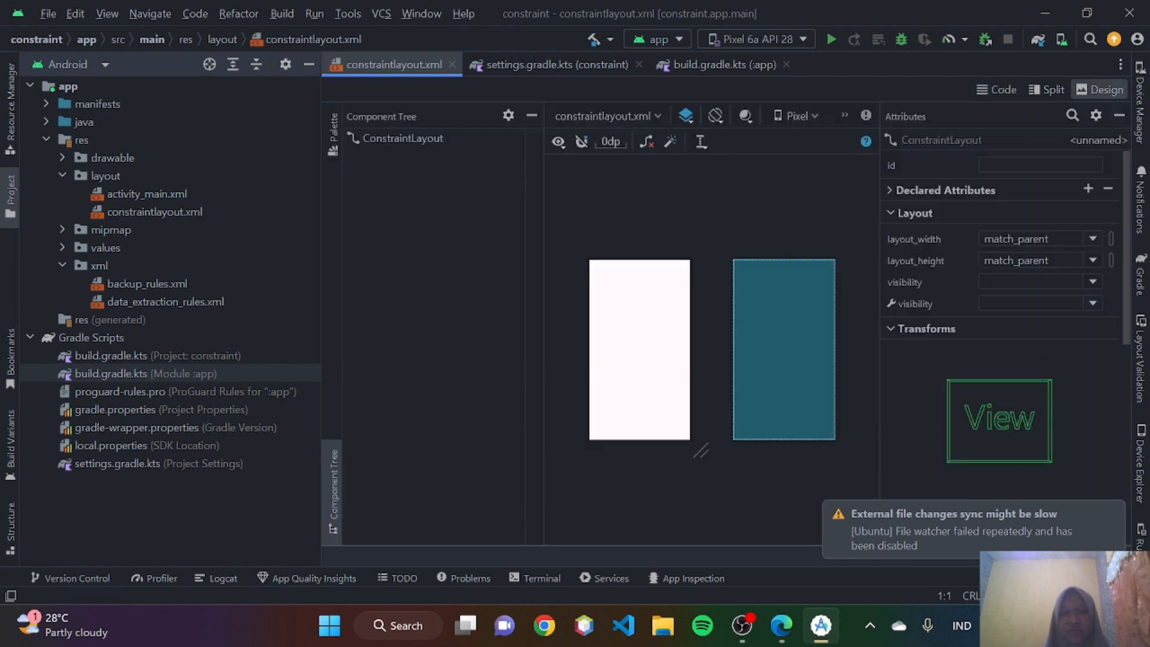
- Switch back to the guide in Edge and read the steps for creating a new constraint layout file
{"action": "key", "text": "alt+Tab"}
{"action": "scroll", "coordinate": [623, 364], "scroll_direction": "down", "scroll_amount": 3}
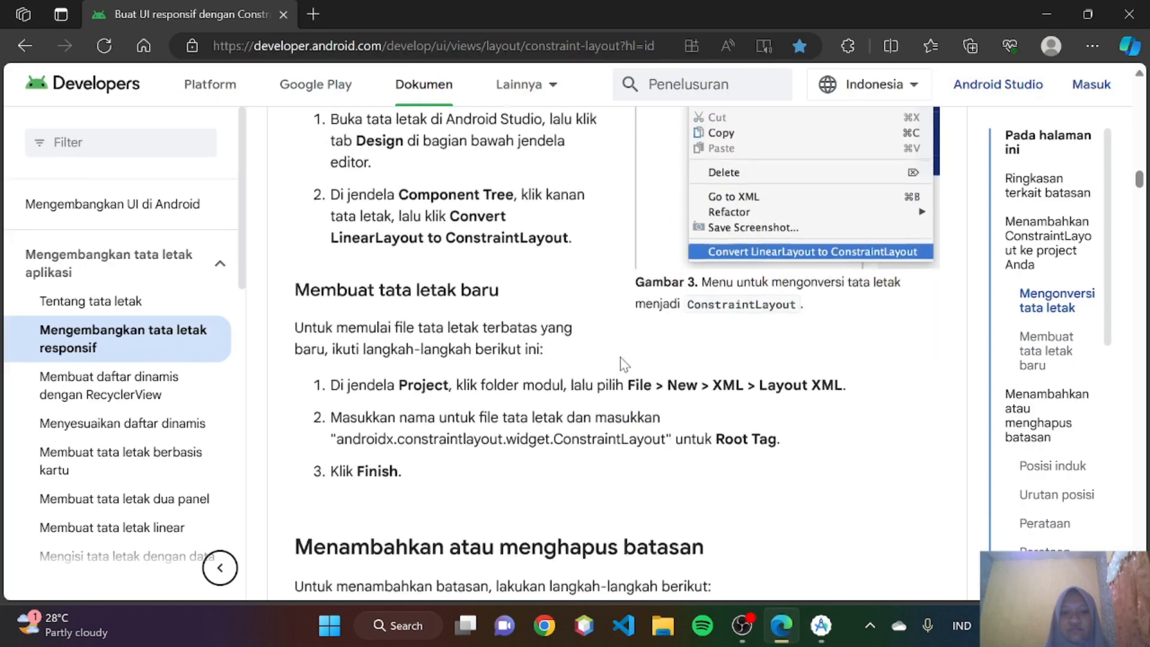
{"action": "scroll", "coordinate": [623, 363], "scroll_direction": "down", "scroll_amount": 1}
{"action": "scroll", "coordinate": [424, 264], "scroll_direction": "down", "scroll_amount": 1}
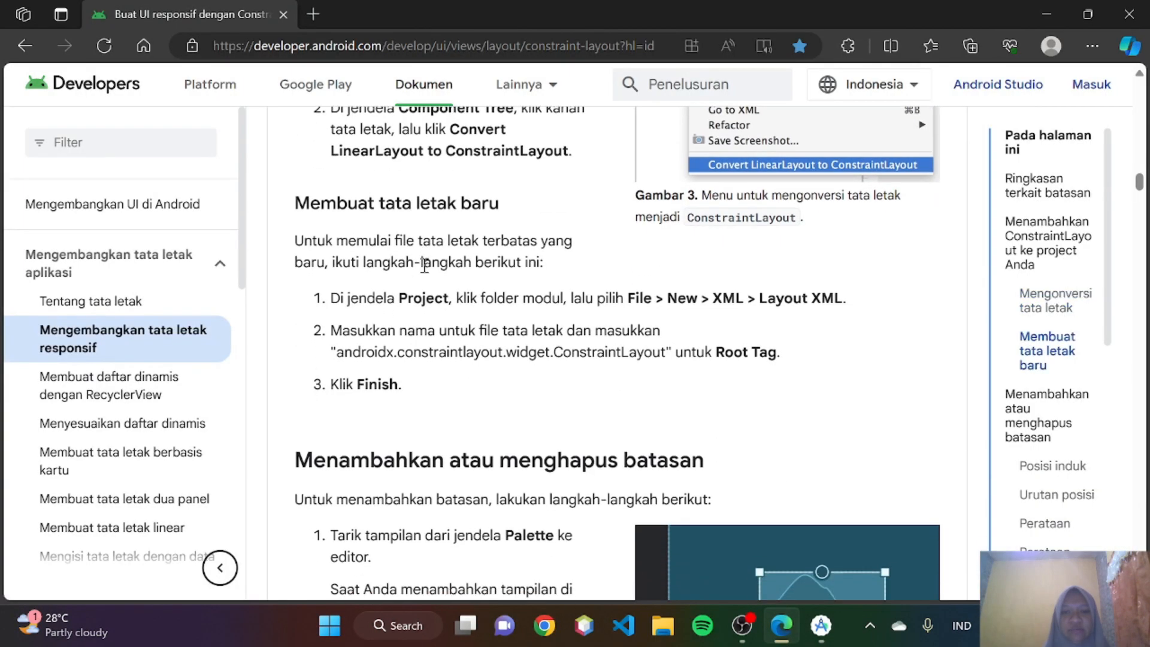
{"action": "scroll", "coordinate": [462, 259], "scroll_direction": "down", "scroll_amount": 1}
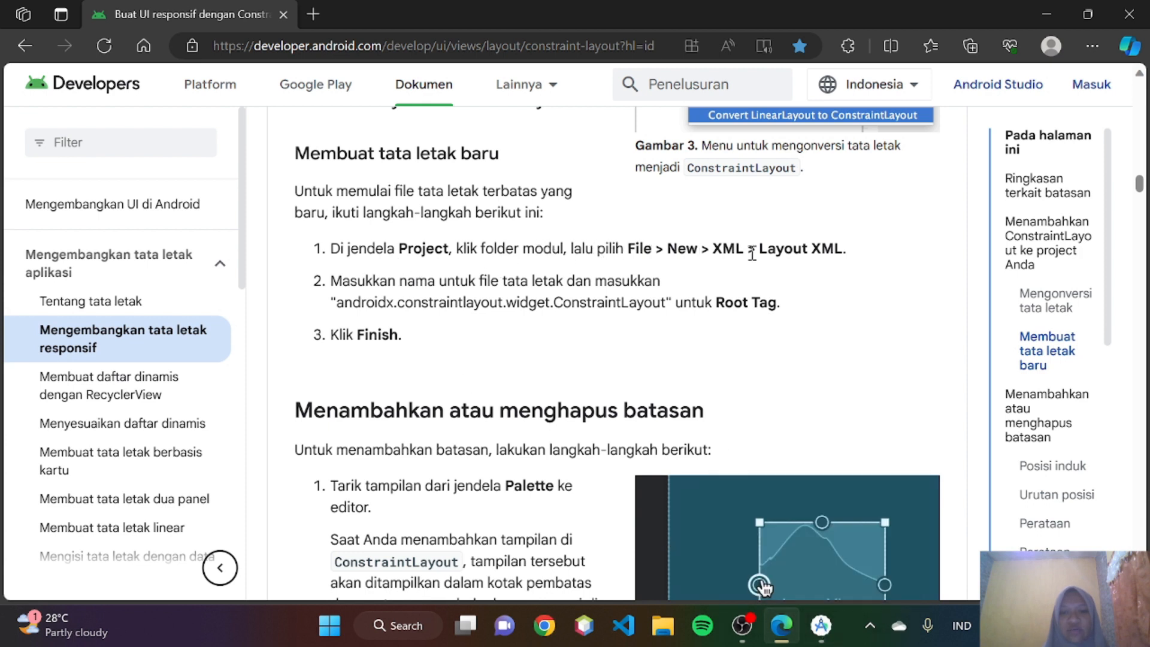
- In Android Studio, examine the options for creating a new file inside the project's res/layout folder
{"action": "left_click", "coordinate": [821, 625]}
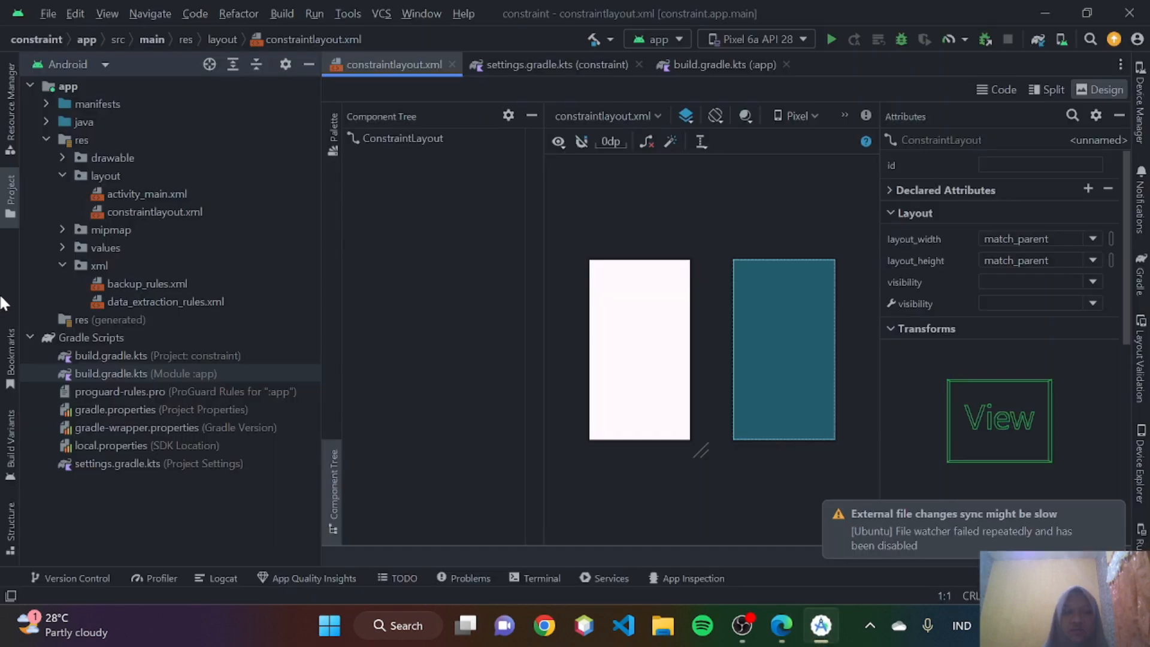
{"action": "left_click", "coordinate": [102, 178]}
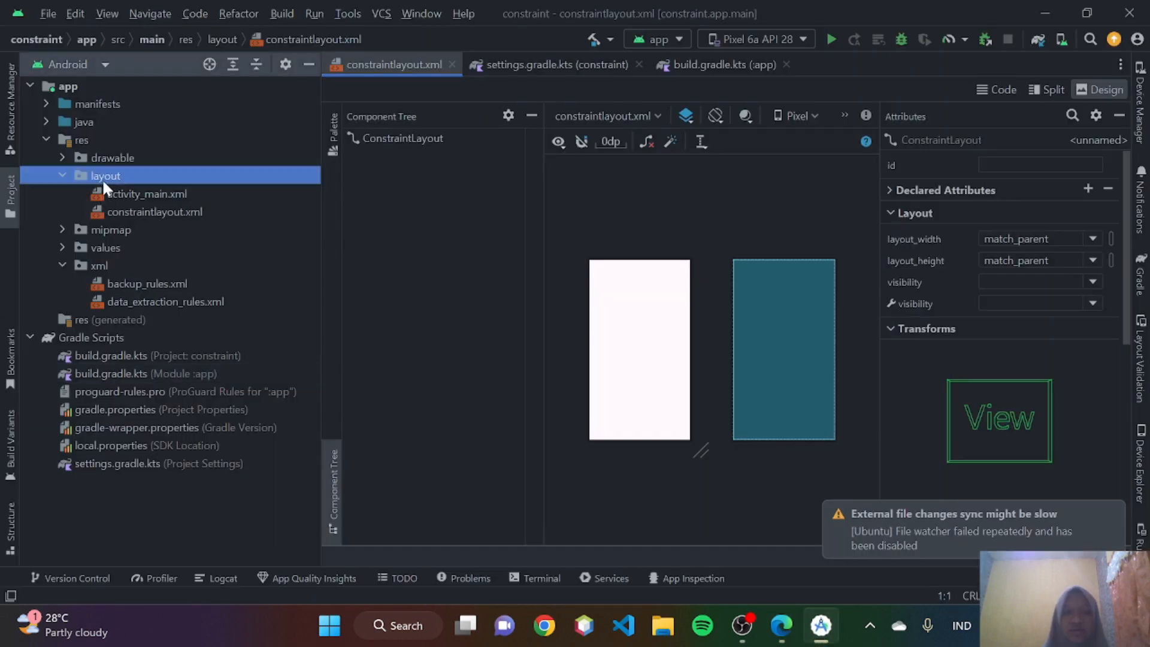
{"action": "right_click", "coordinate": [102, 179]}
{"action": "mouse_move", "coordinate": [186, 102]}
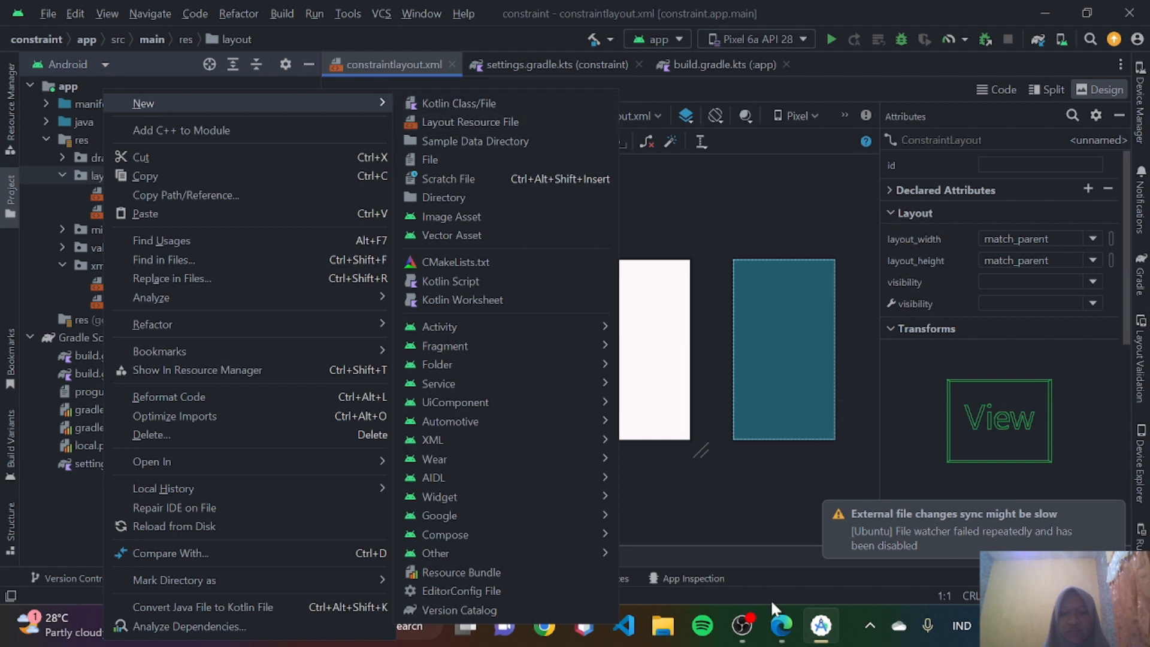
- Return to the guide in Edge and read the instructions on adding or removing constraints, including the Create a connection option
{"action": "left_click", "coordinate": [780, 627]}
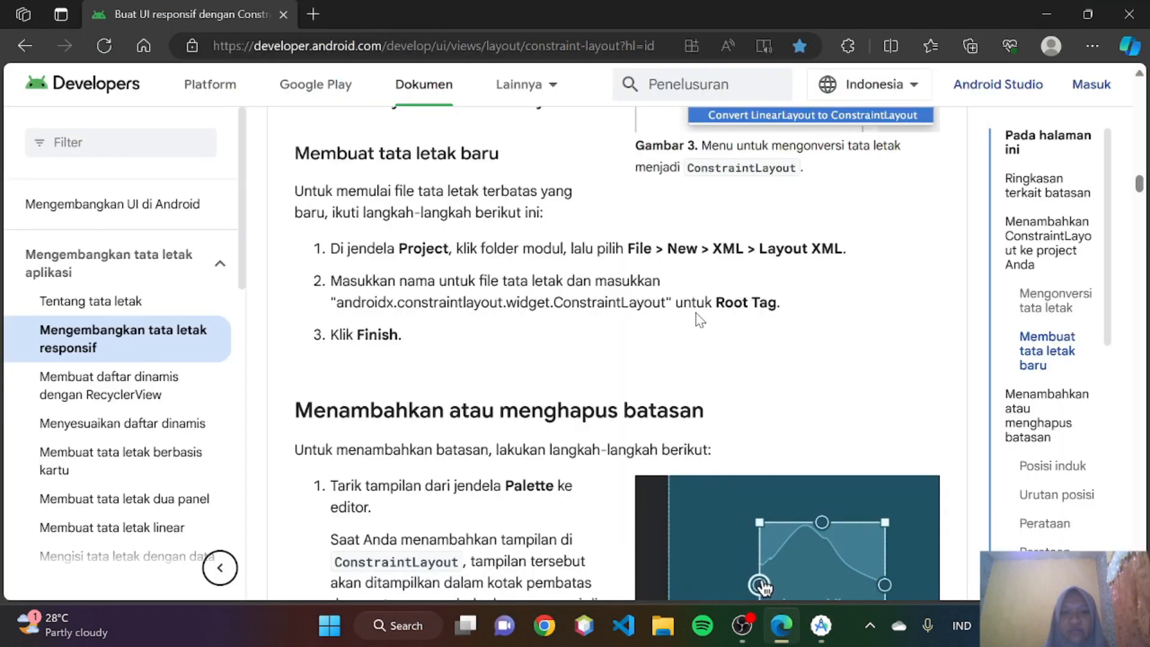
{"action": "scroll", "coordinate": [700, 321], "scroll_direction": "down", "scroll_amount": 3}
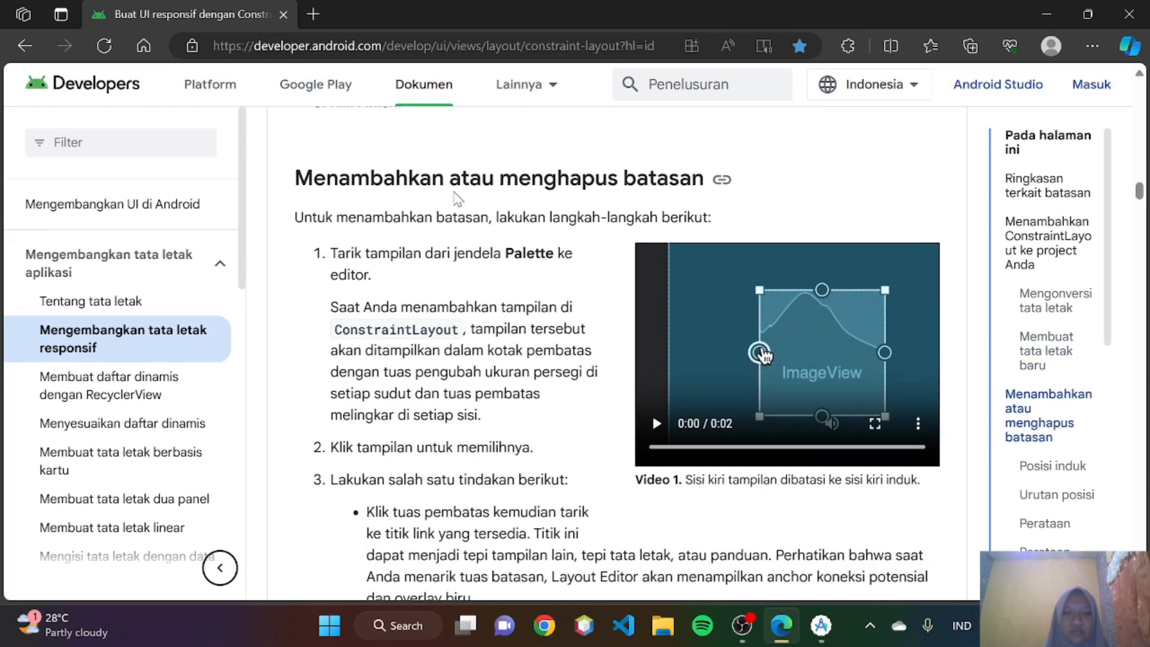
{"action": "scroll", "coordinate": [614, 215], "scroll_direction": "down", "scroll_amount": 1}
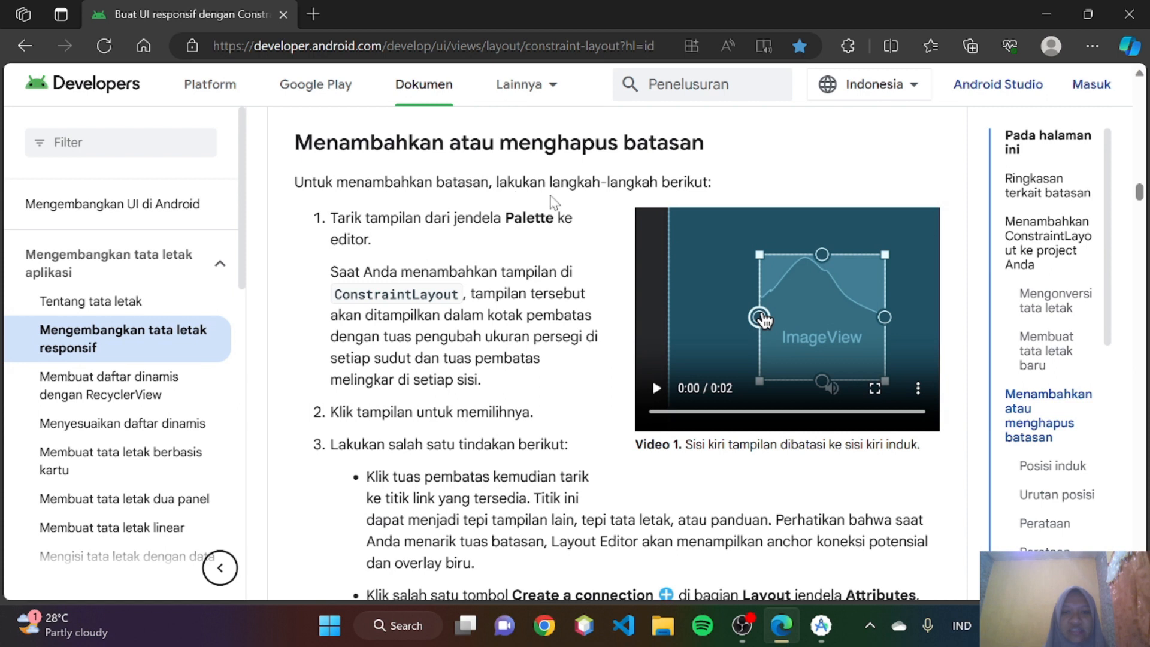
{"action": "scroll", "coordinate": [626, 343], "scroll_direction": "down", "scroll_amount": 1}
{"action": "scroll", "coordinate": [626, 343], "scroll_direction": "up", "scroll_amount": 1}
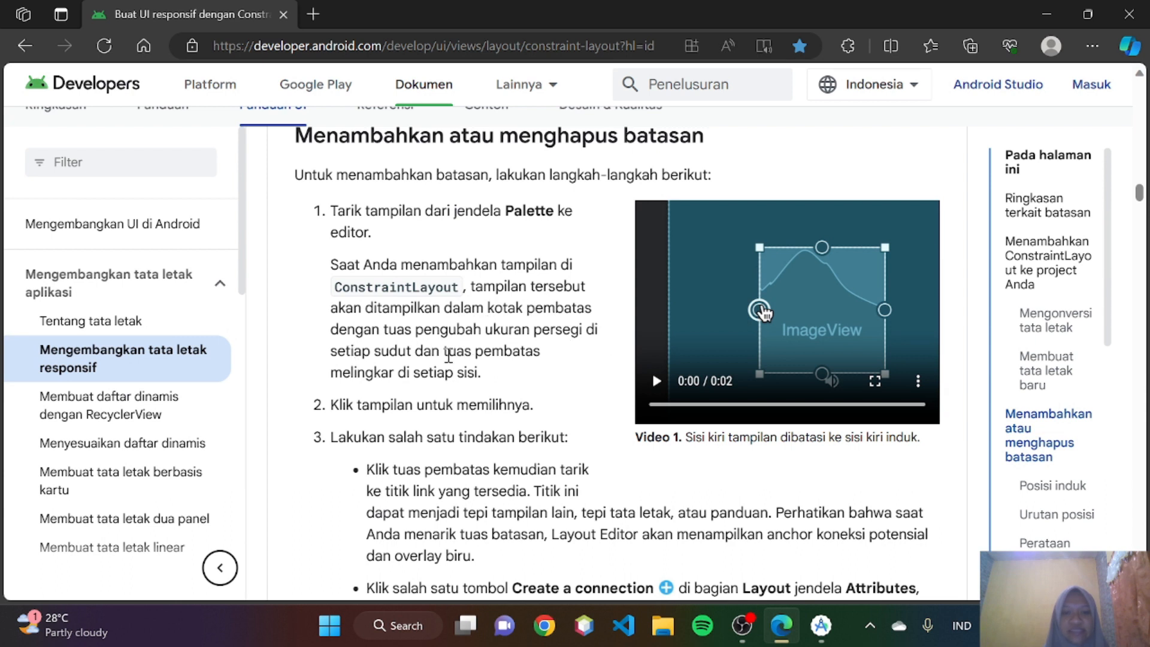
{"action": "scroll", "coordinate": [449, 355], "scroll_direction": "down", "scroll_amount": 1}
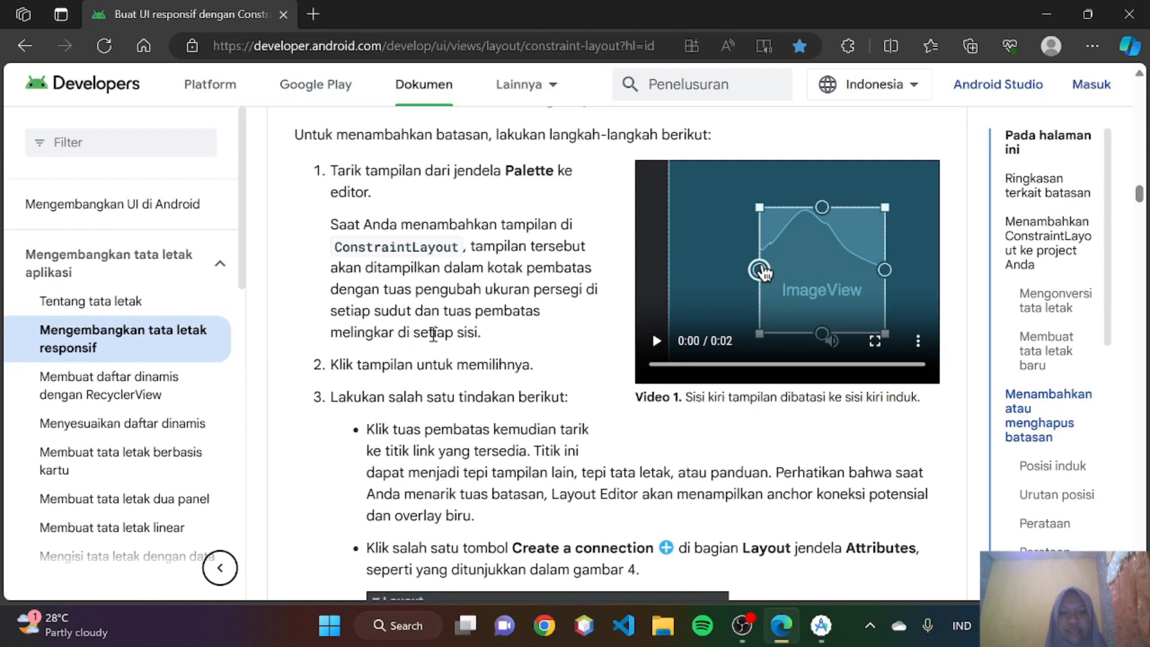
{"action": "scroll", "coordinate": [433, 333], "scroll_direction": "down", "scroll_amount": 3}
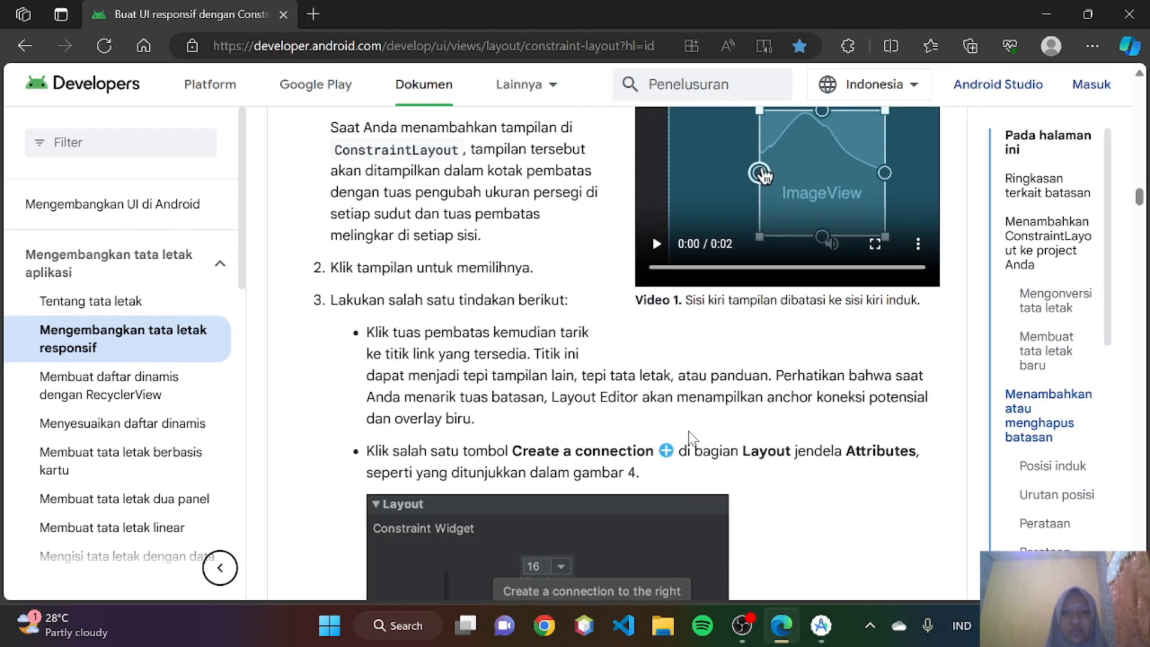
{"action": "scroll", "coordinate": [433, 333], "scroll_direction": "up", "scroll_amount": 5}
- In Android Studio, add an ImageView using the avatars sample drawable near the top of constraintlayout.xml
{"action": "left_click", "coordinate": [820, 624]}
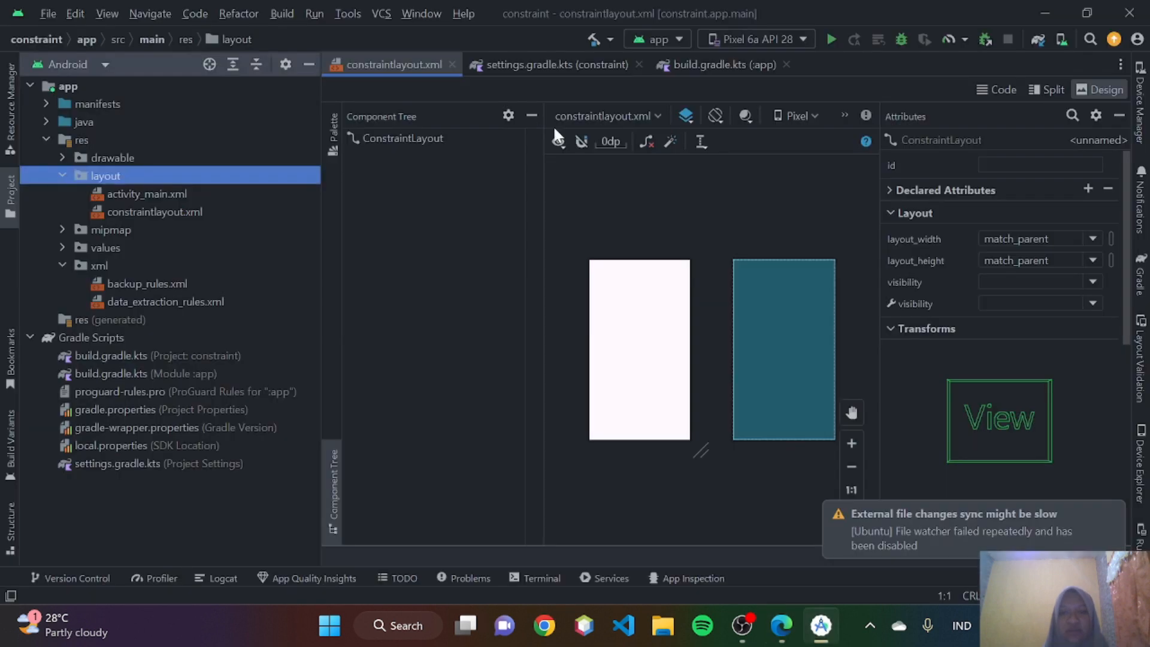
{"action": "left_click", "coordinate": [333, 131]}
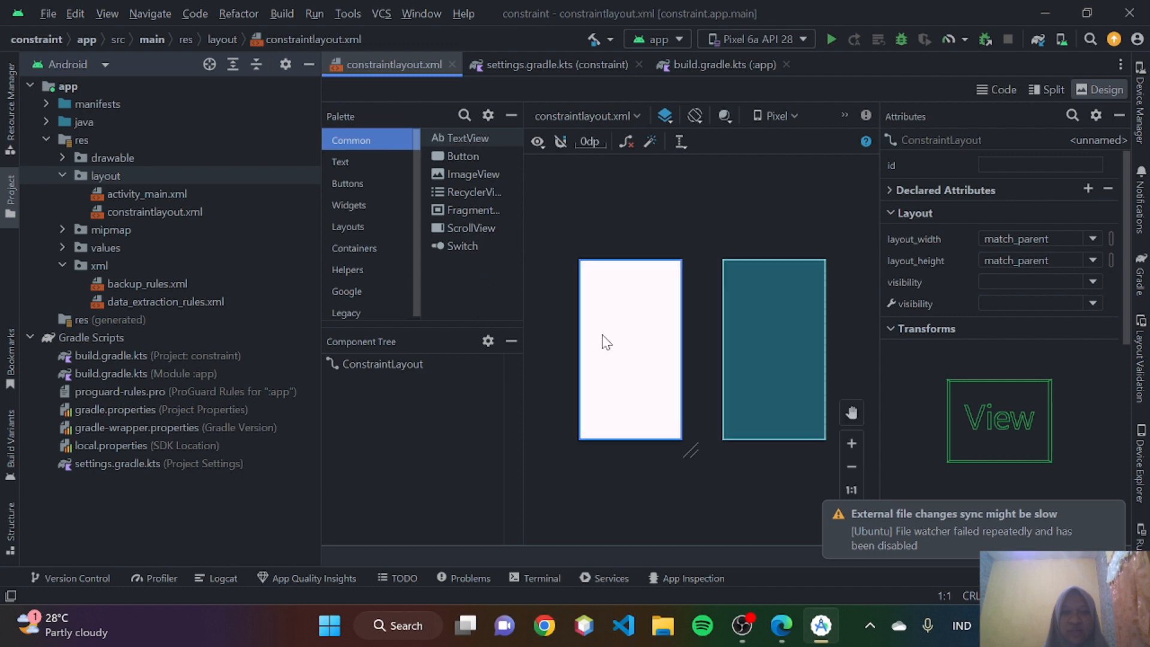
{"action": "left_click_drag", "start_coordinate": [463, 175], "coordinate": [630, 294]}
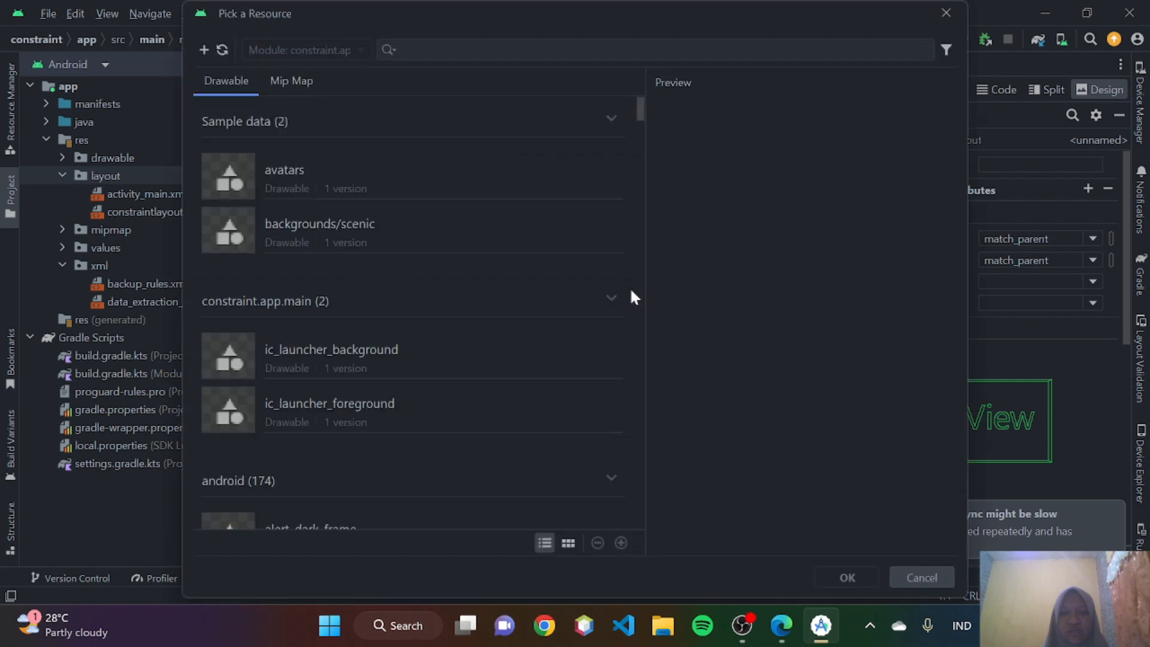
{"action": "left_click", "coordinate": [375, 177]}
{"action": "left_click", "coordinate": [847, 577]}
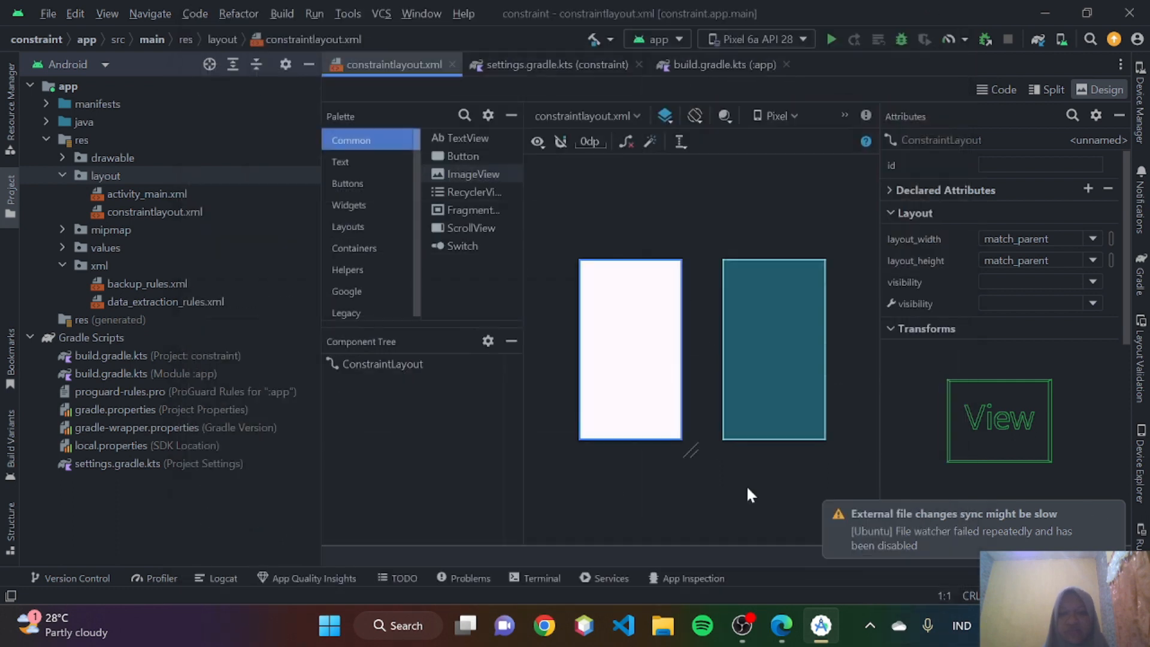
{"action": "scroll", "coordinate": [639, 344], "scroll_direction": "up", "scroll_amount": 3}
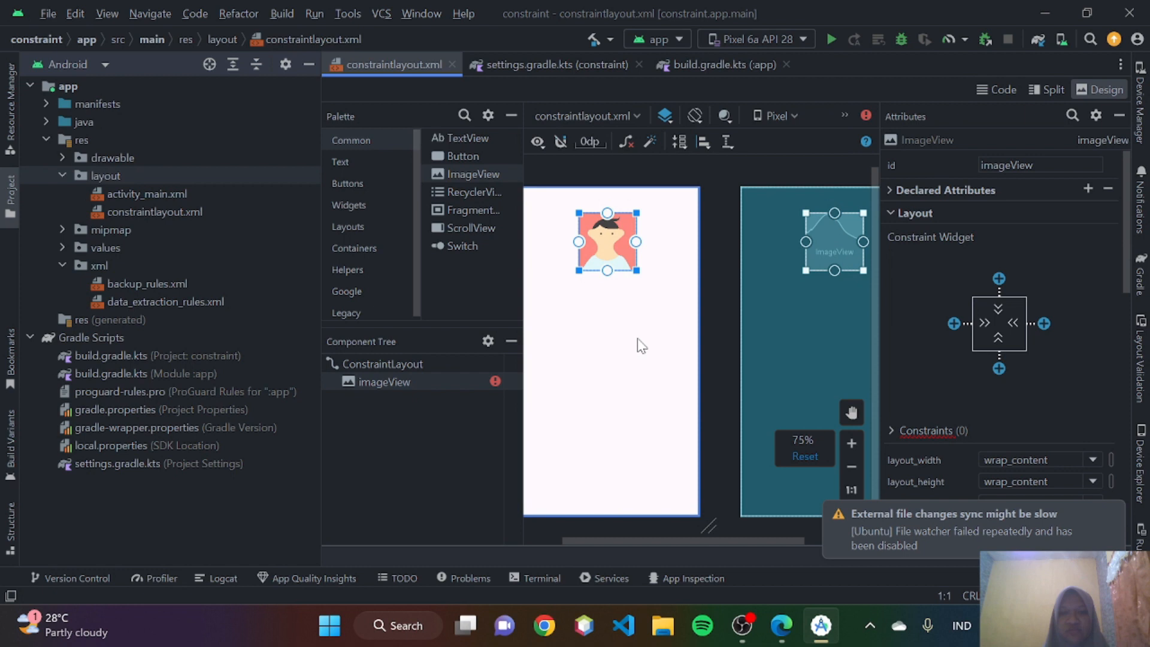
{"action": "scroll", "coordinate": [631, 327], "scroll_direction": "left", "scroll_amount": 2}
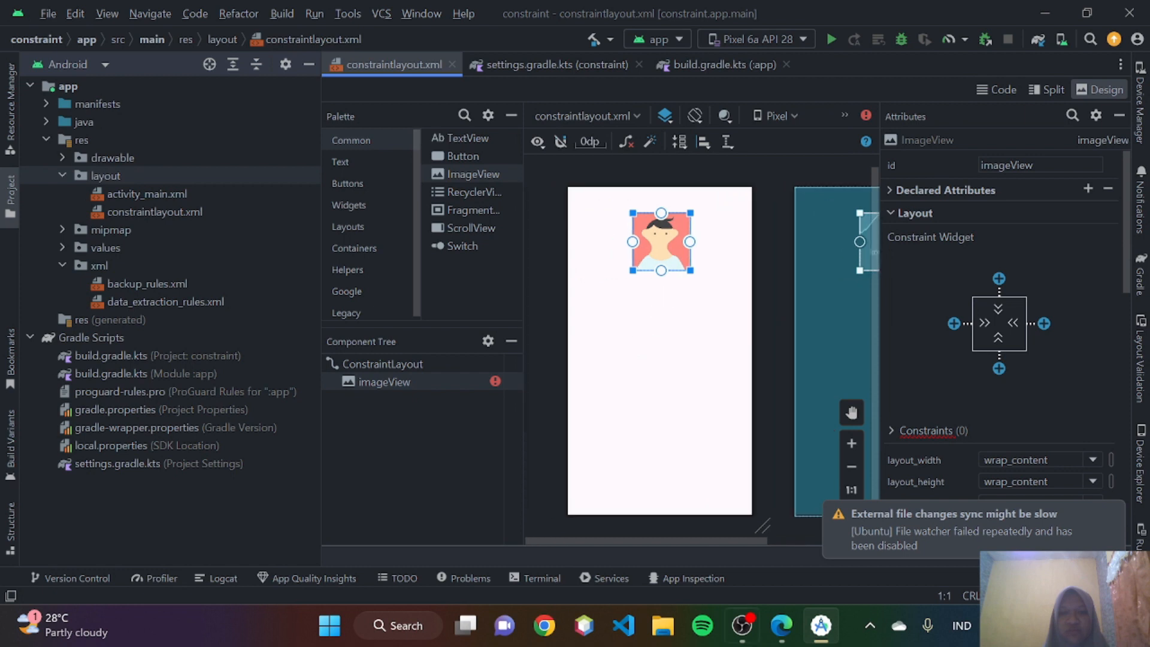
- Switch to the guide in Edge and watch Video 1 on constraining a view's left side to its parent's left side
{"action": "left_click", "coordinate": [782, 626]}
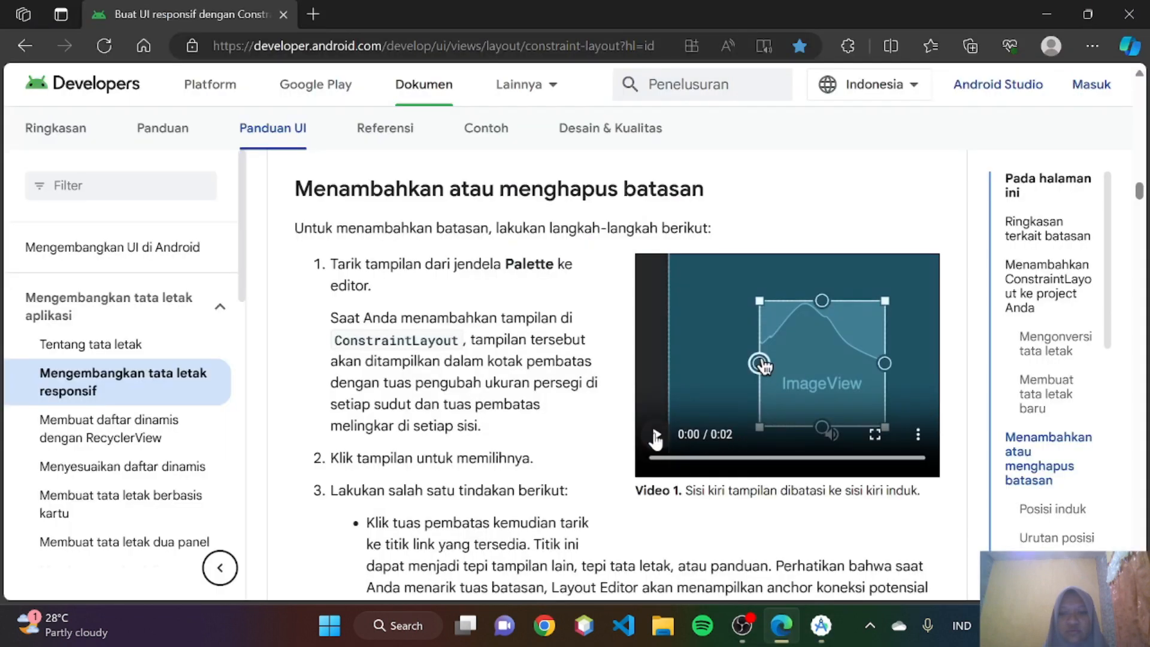
{"action": "scroll", "coordinate": [655, 440], "scroll_direction": "down", "scroll_amount": 1}
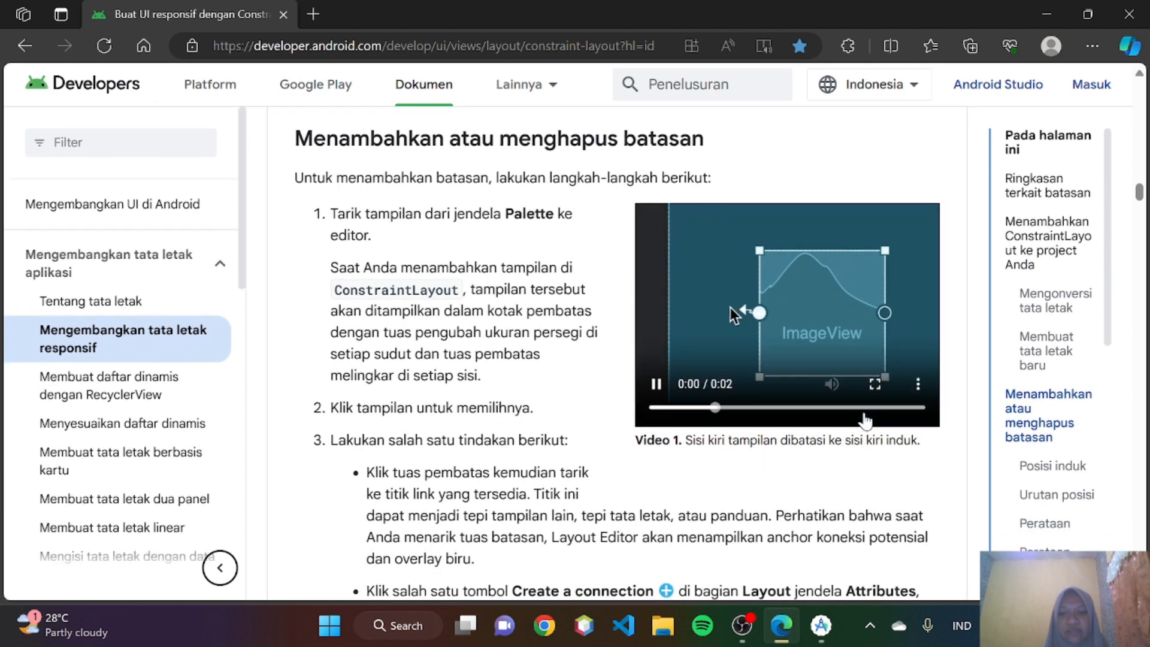
{"action": "mouse_move", "coordinate": [706, 332]}
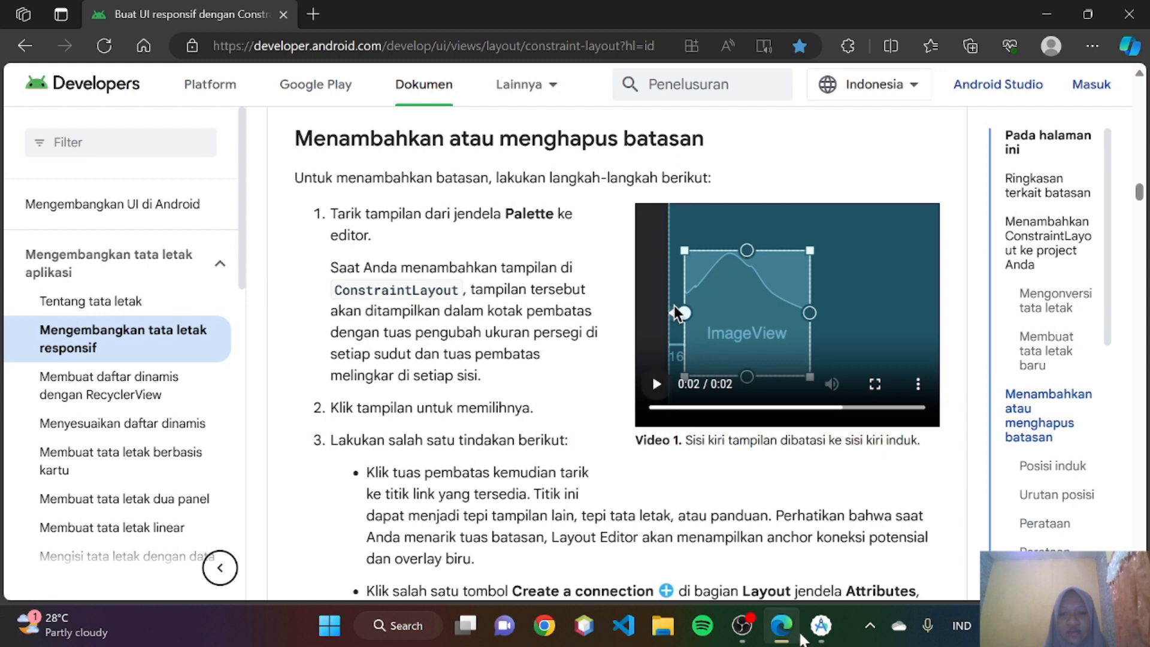
- Switch to Android Studio and constrain the ImageView's left side to the parent's left edge with a 0dp margin
{"action": "left_click", "coordinate": [821, 625]}
{"action": "left_click_drag", "start_coordinate": [633, 241], "coordinate": [573, 245]}
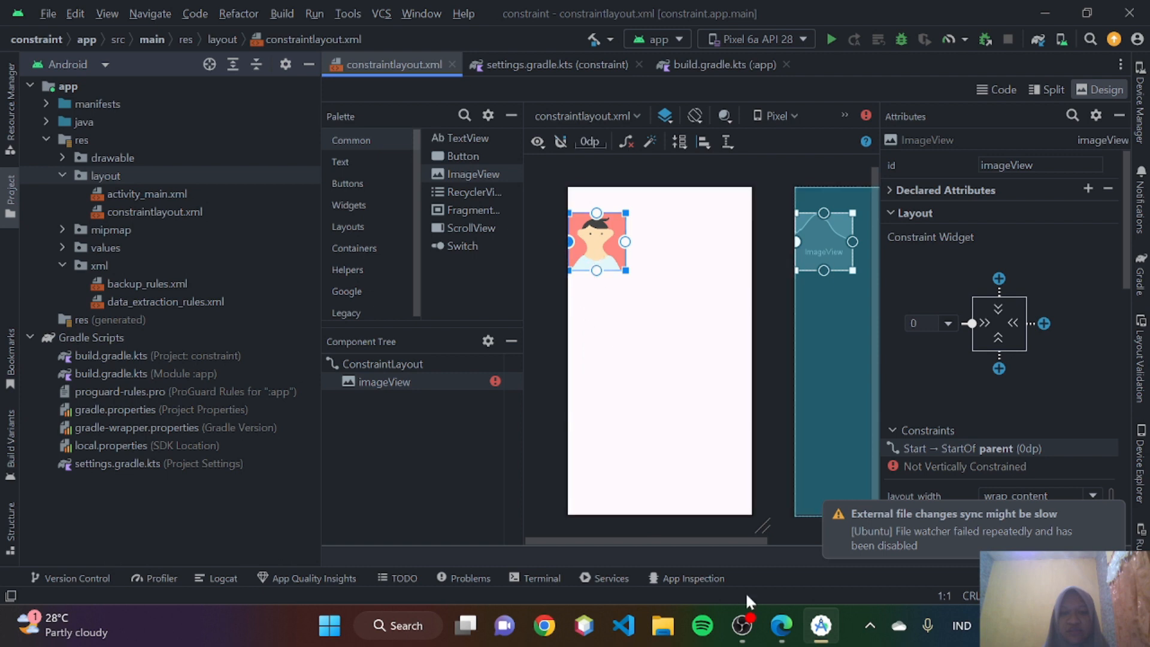
- Switch to the guide in Edge and read the Create a connection instructions and Figure 4 on the Constraint Widget
{"action": "left_click", "coordinate": [781, 625]}
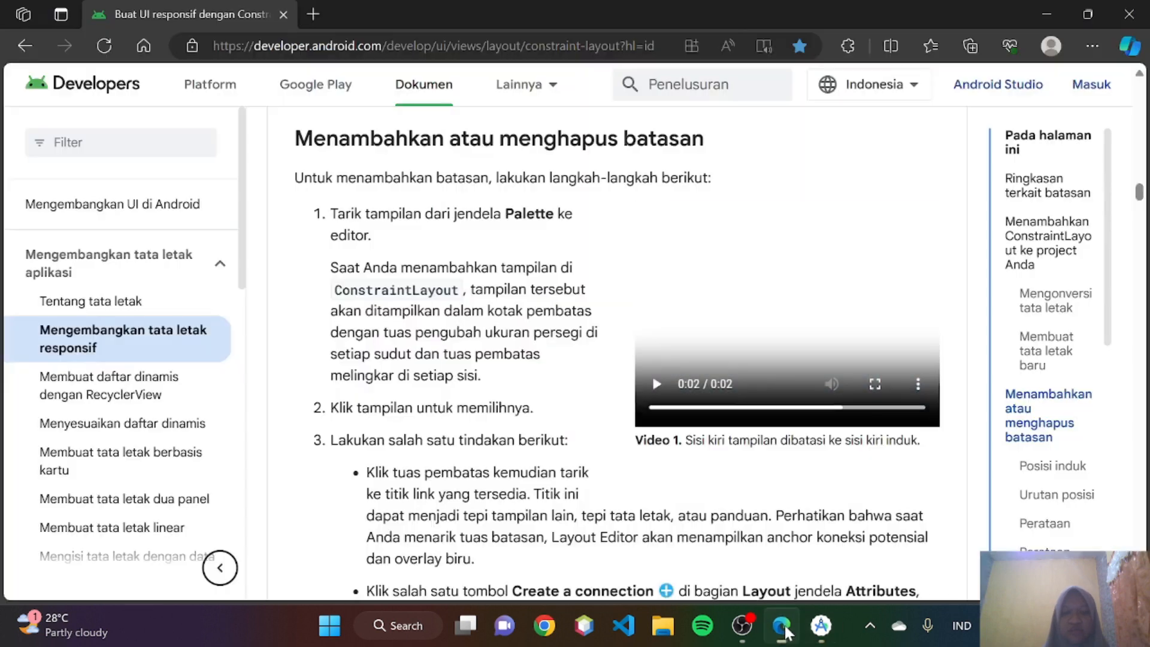
{"action": "scroll", "coordinate": [384, 283], "scroll_direction": "down", "scroll_amount": 3}
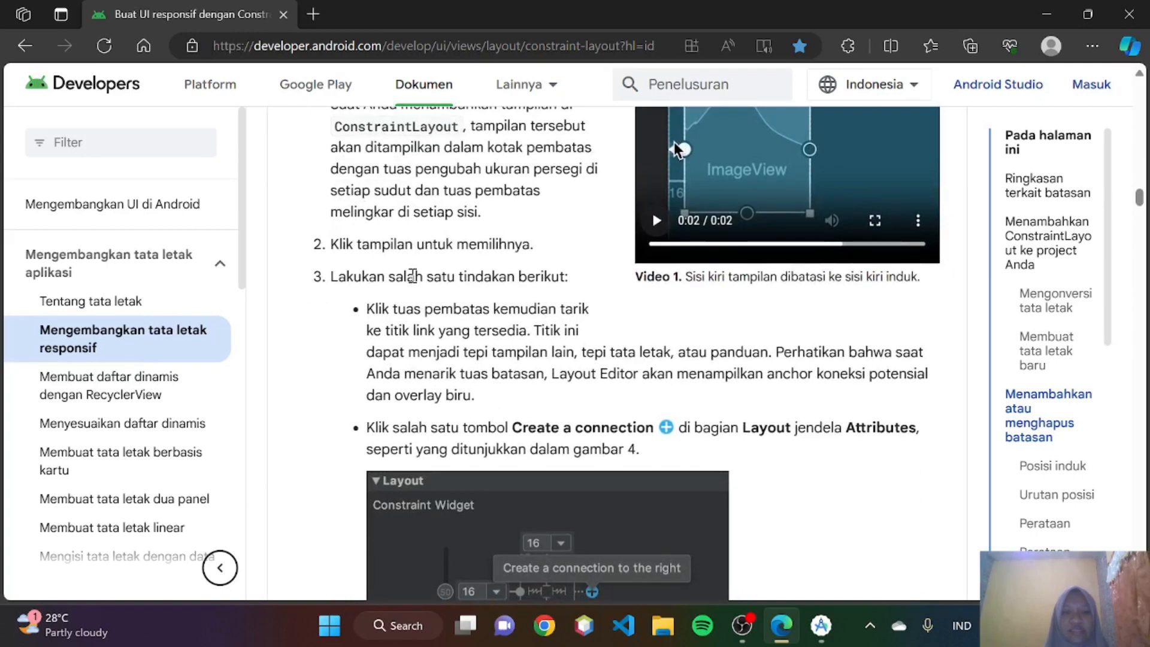
{"action": "scroll", "coordinate": [498, 283], "scroll_direction": "down", "scroll_amount": 1}
{"action": "scroll", "coordinate": [498, 283], "scroll_direction": "down", "scroll_amount": 2}
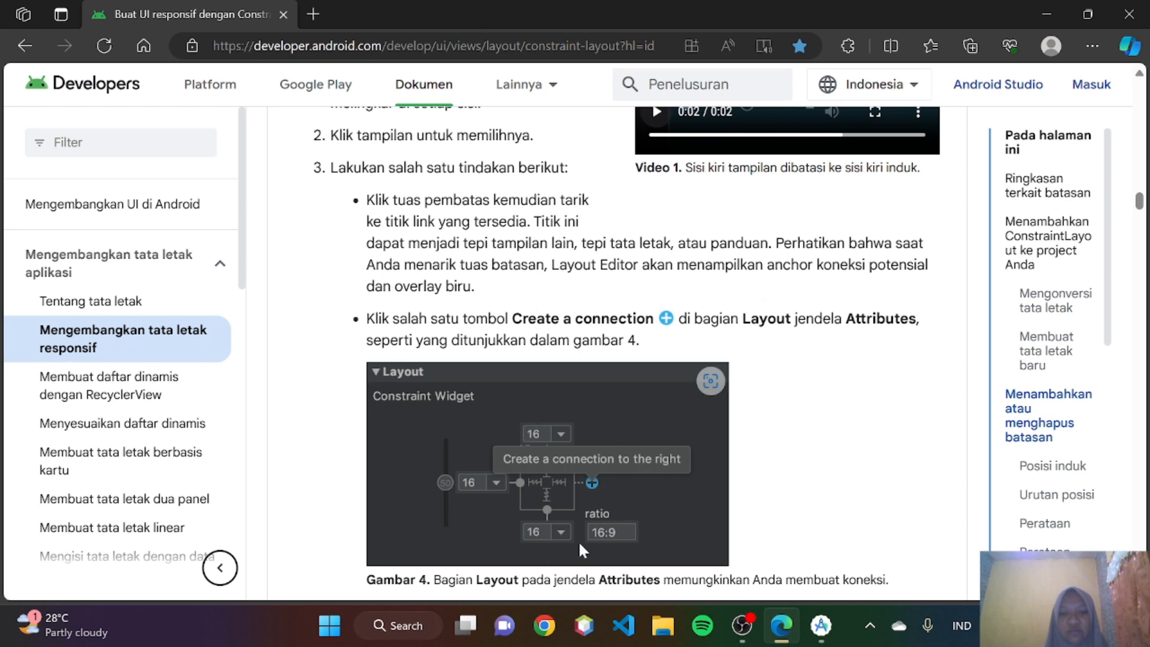
{"action": "scroll", "coordinate": [583, 469], "scroll_direction": "down", "scroll_amount": 1}
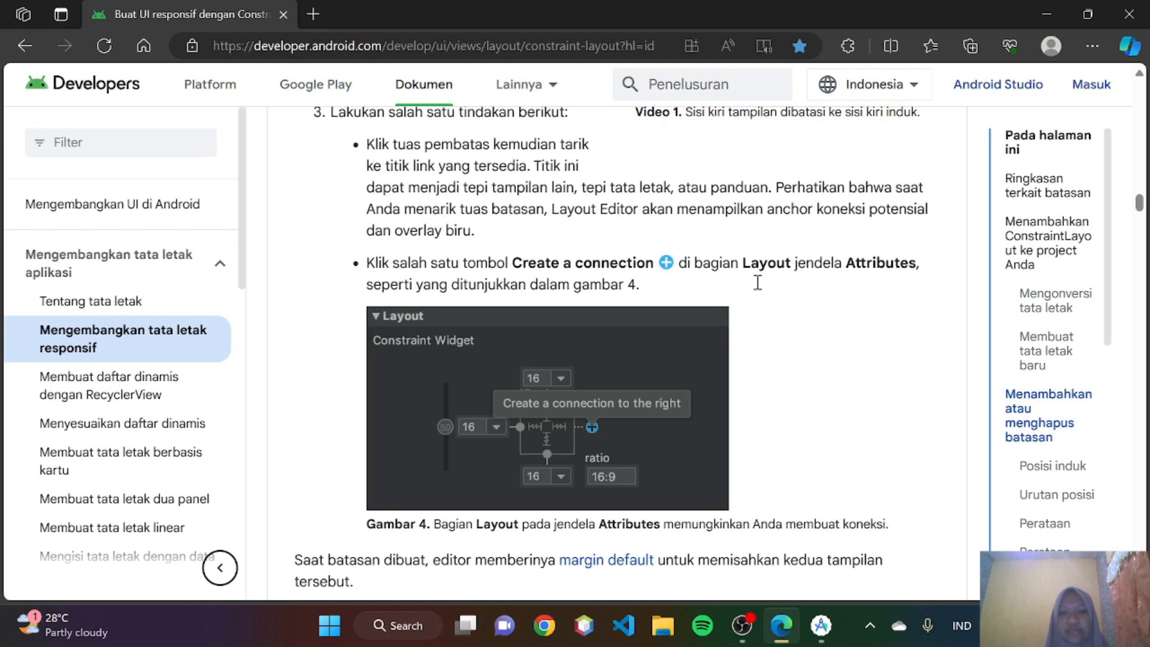
{"action": "scroll", "coordinate": [550, 334], "scroll_direction": "up", "scroll_amount": 1}
{"action": "scroll", "coordinate": [550, 337], "scroll_direction": "down", "scroll_amount": 1}
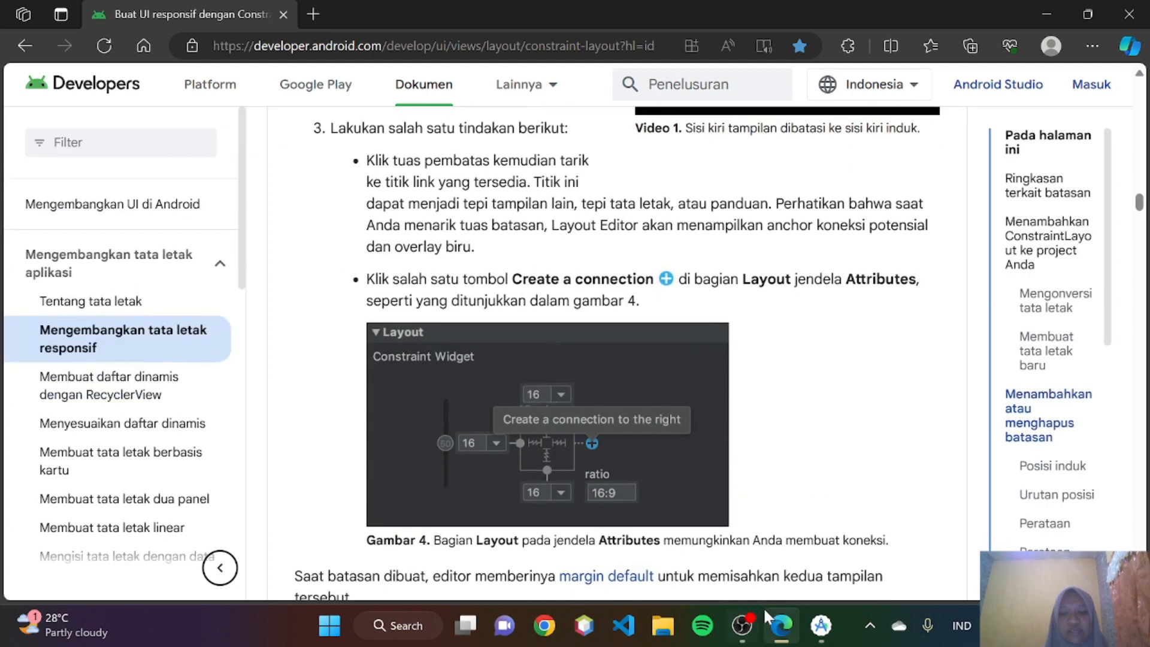
- In Android Studio, constrain the ImageView's right side to the parent and set the margin to 24
{"action": "left_click", "coordinate": [821, 625]}
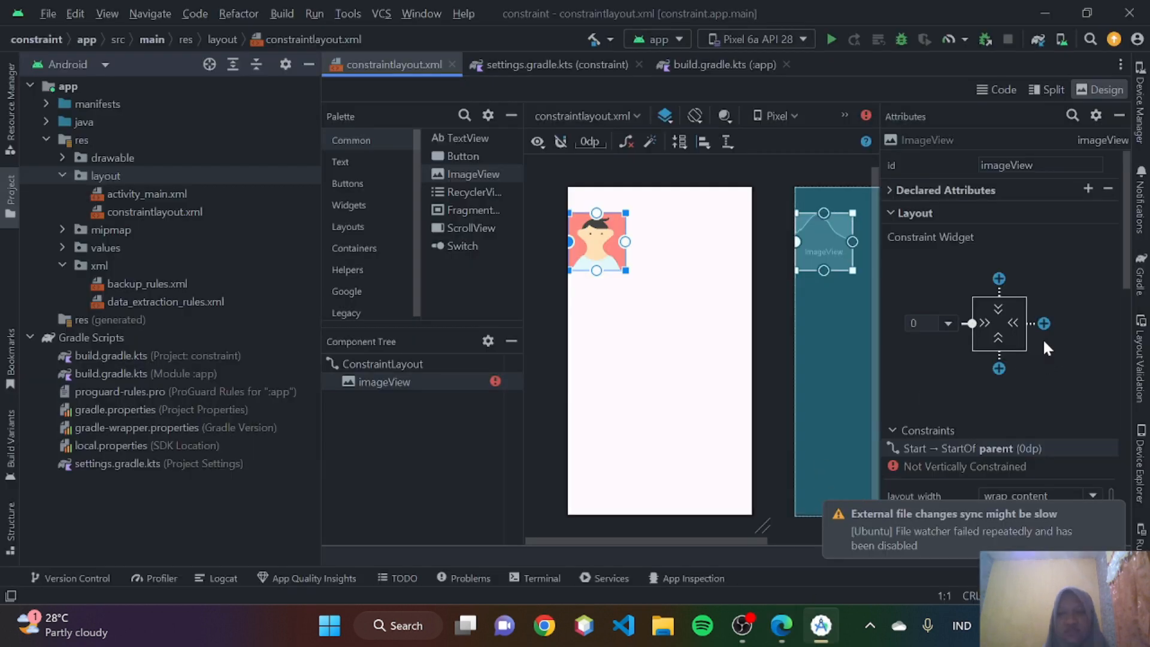
{"action": "left_click", "coordinate": [1044, 323]}
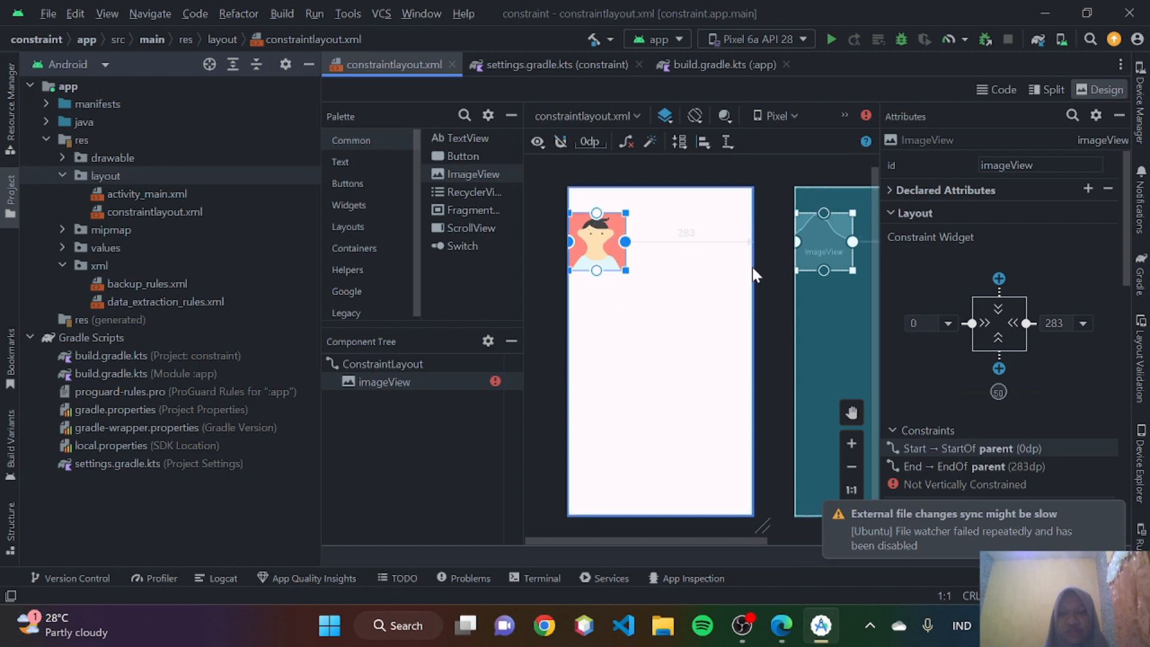
{"action": "left_click", "coordinate": [1083, 322]}
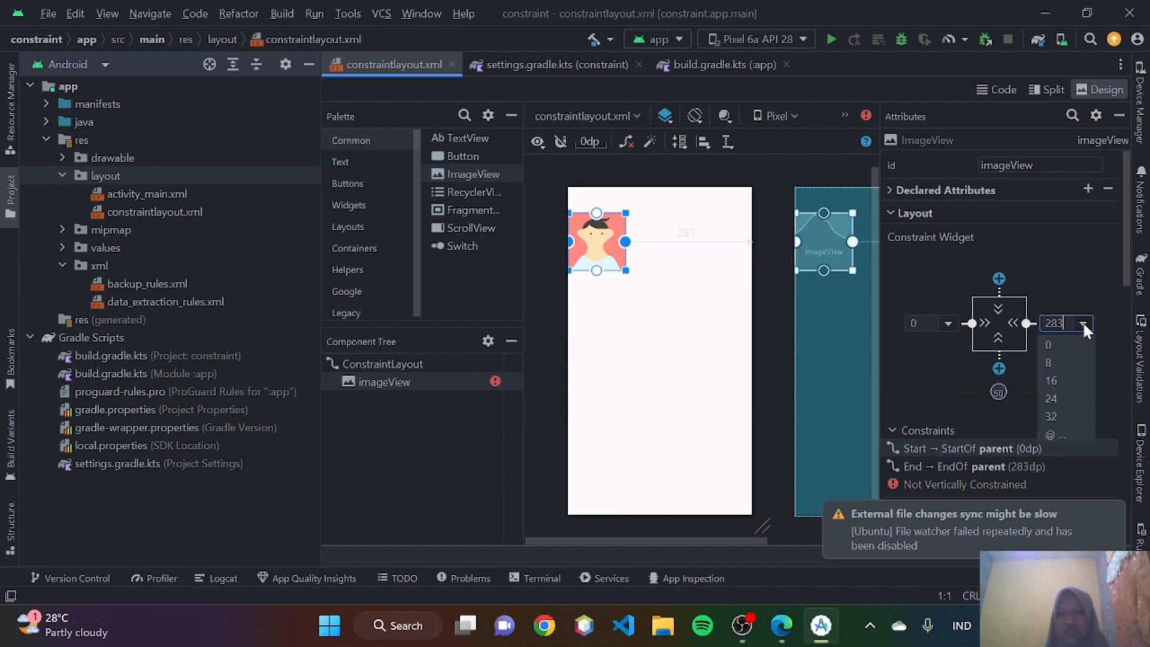
{"action": "left_click", "coordinate": [1055, 391]}
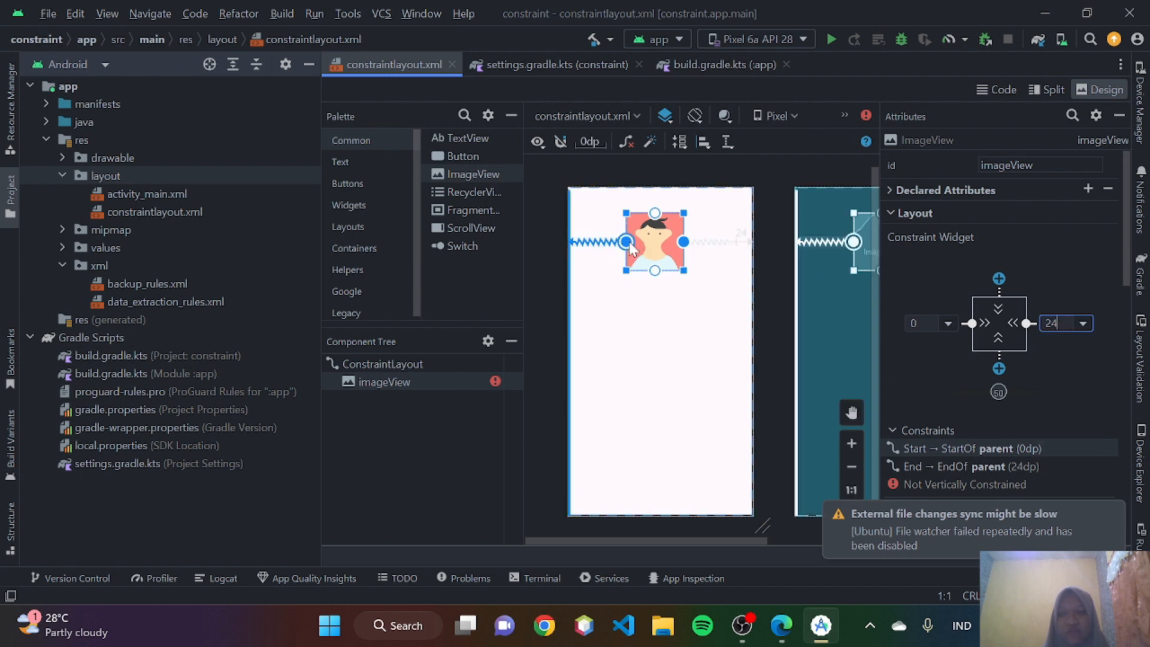
- Return to the guide in Edge and read about the default margin and the rules for creating constraints
{"action": "left_click", "coordinate": [789, 630]}
{"action": "scroll", "coordinate": [653, 403], "scroll_direction": "down", "scroll_amount": 5}
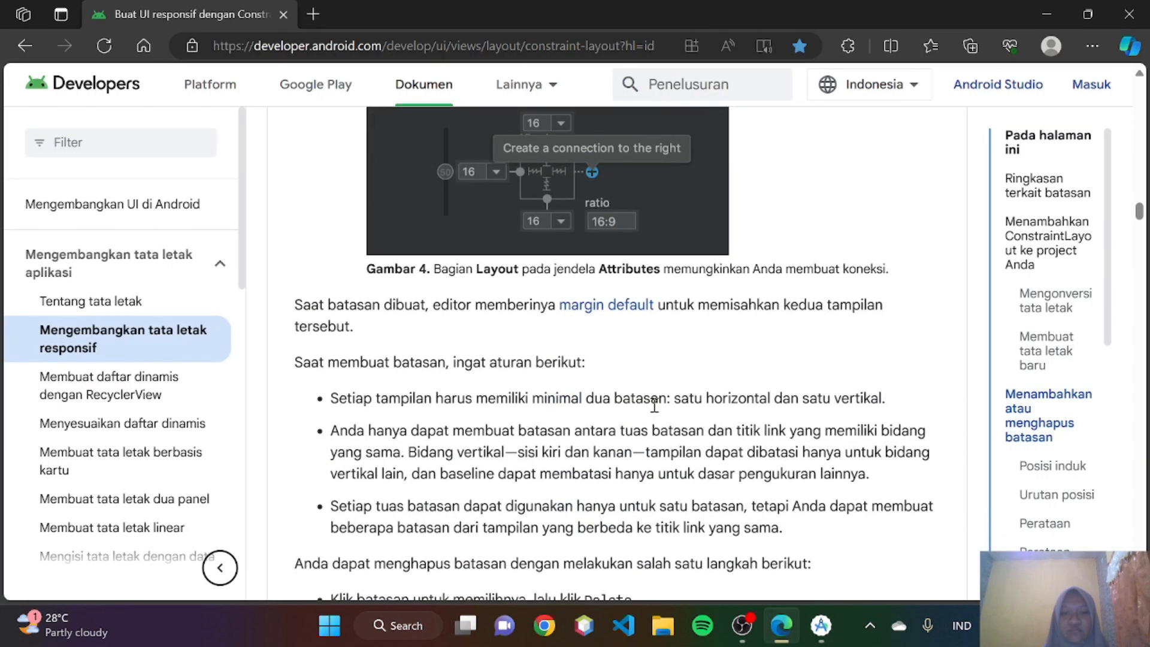
{"action": "scroll", "coordinate": [654, 406], "scroll_direction": "down", "scroll_amount": 2}
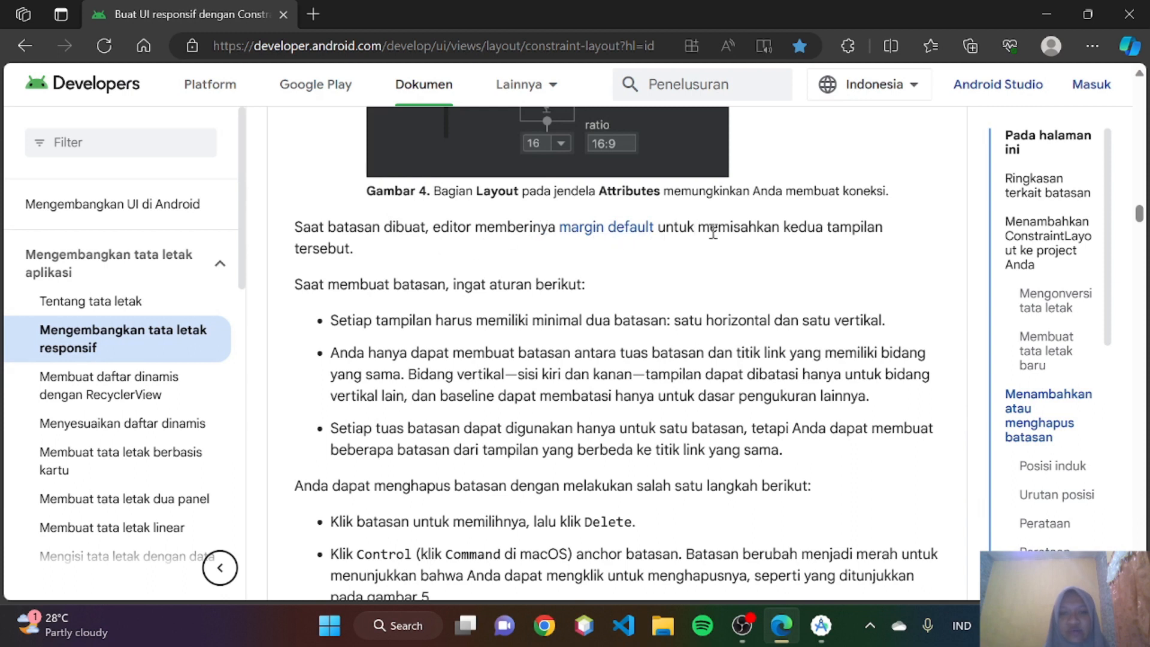
{"action": "scroll", "coordinate": [413, 276], "scroll_direction": "up", "scroll_amount": 1}
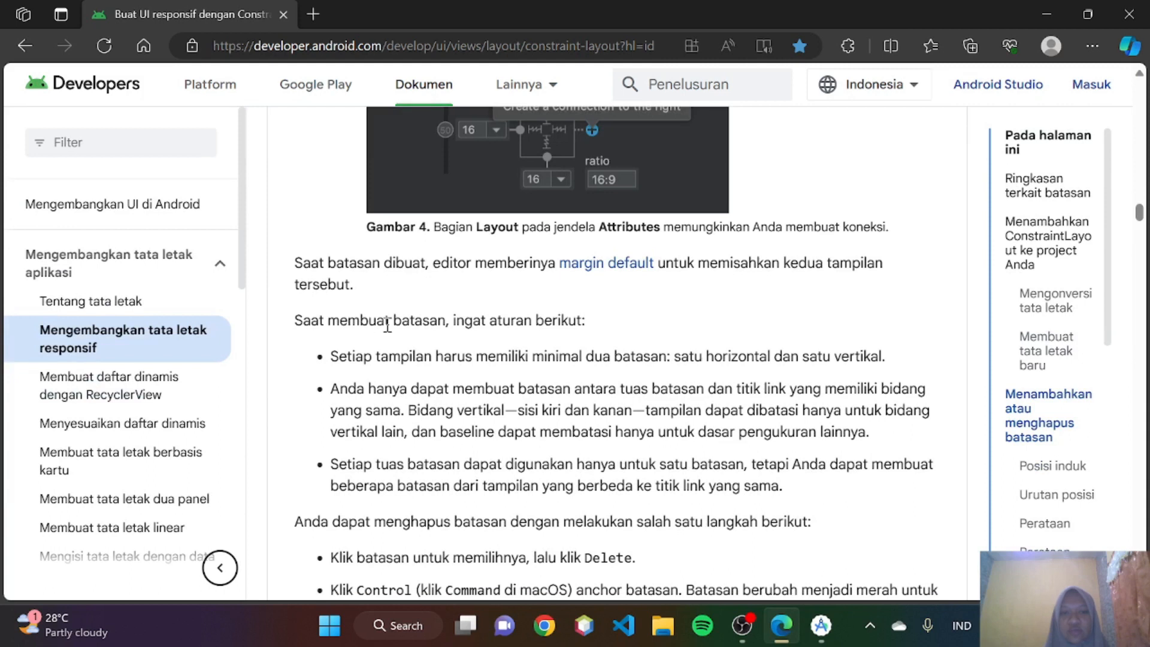
{"action": "scroll", "coordinate": [391, 327], "scroll_direction": "down", "scroll_amount": 1}
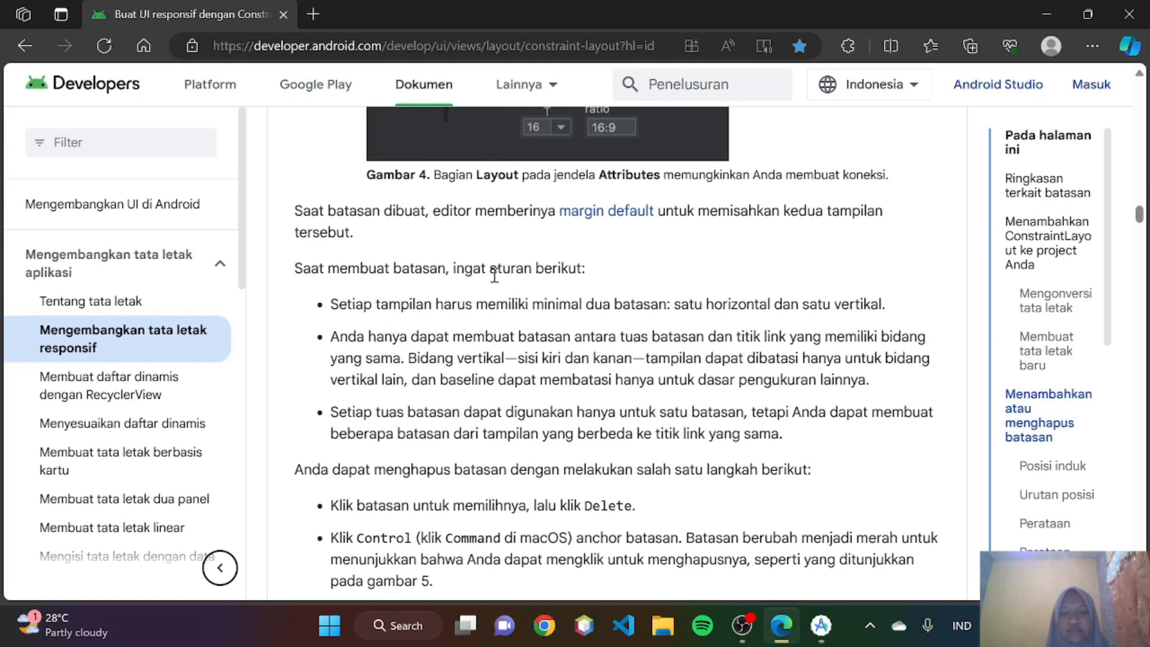
{"action": "scroll", "coordinate": [494, 276], "scroll_direction": "down", "scroll_amount": 1}
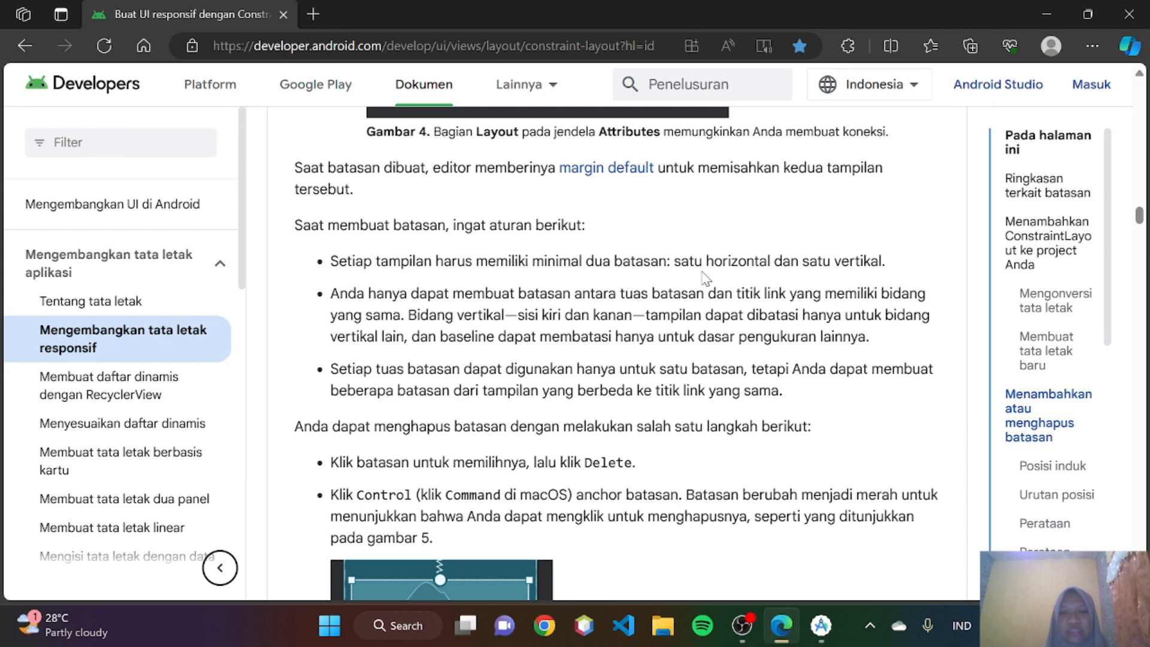
- In Android Studio, constrain the ImageView's top side to the parent's top and set the margin to 24
{"action": "left_click", "coordinate": [821, 625]}
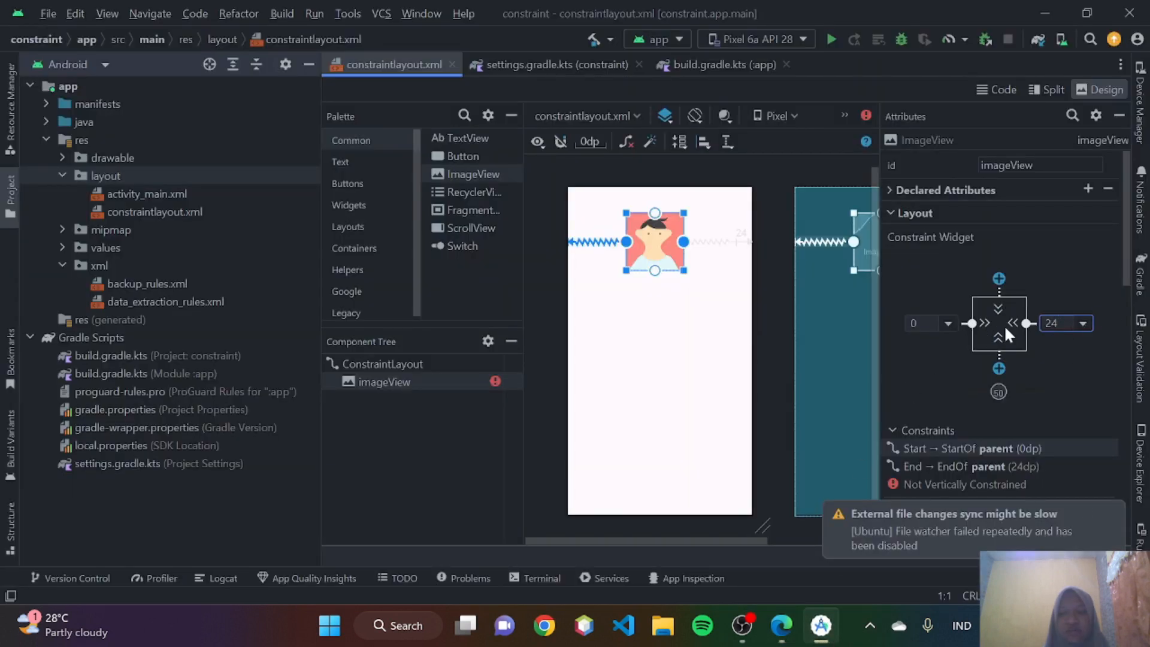
{"action": "left_click", "coordinate": [999, 279]}
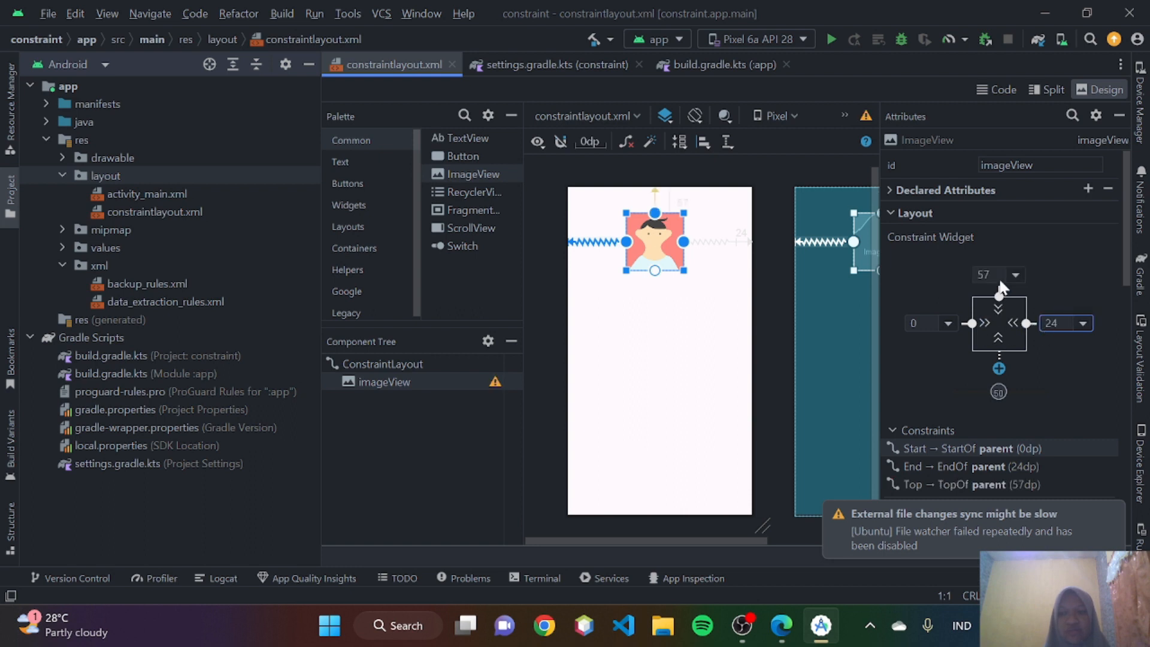
{"action": "left_click", "coordinate": [1016, 277]}
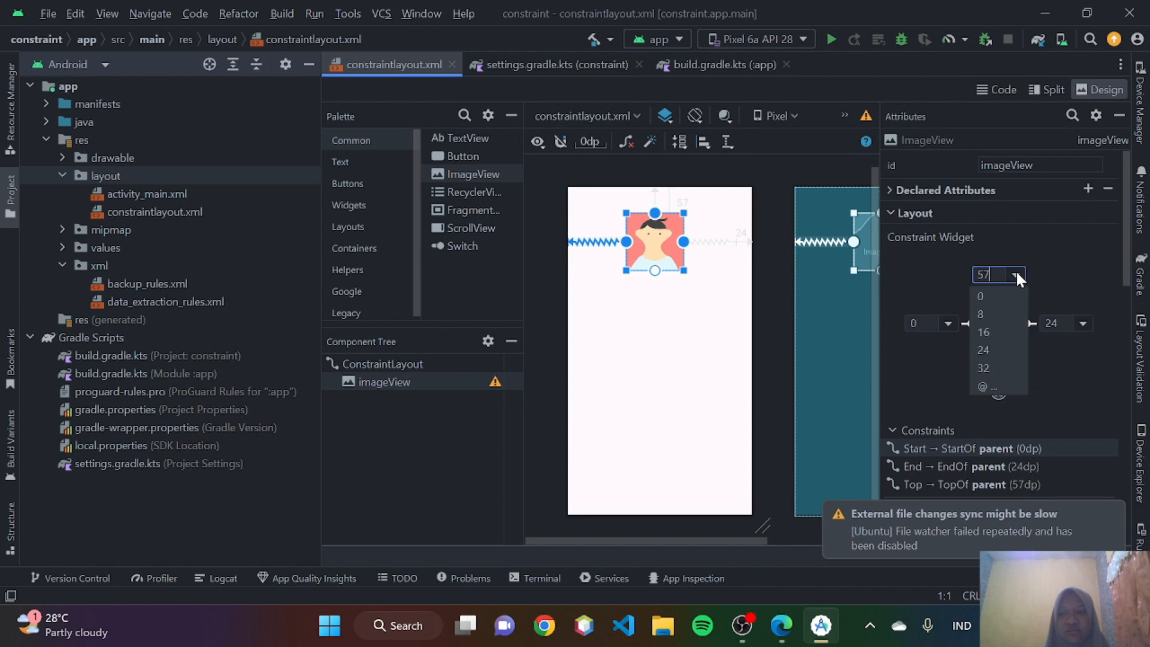
{"action": "left_click", "coordinate": [994, 351]}
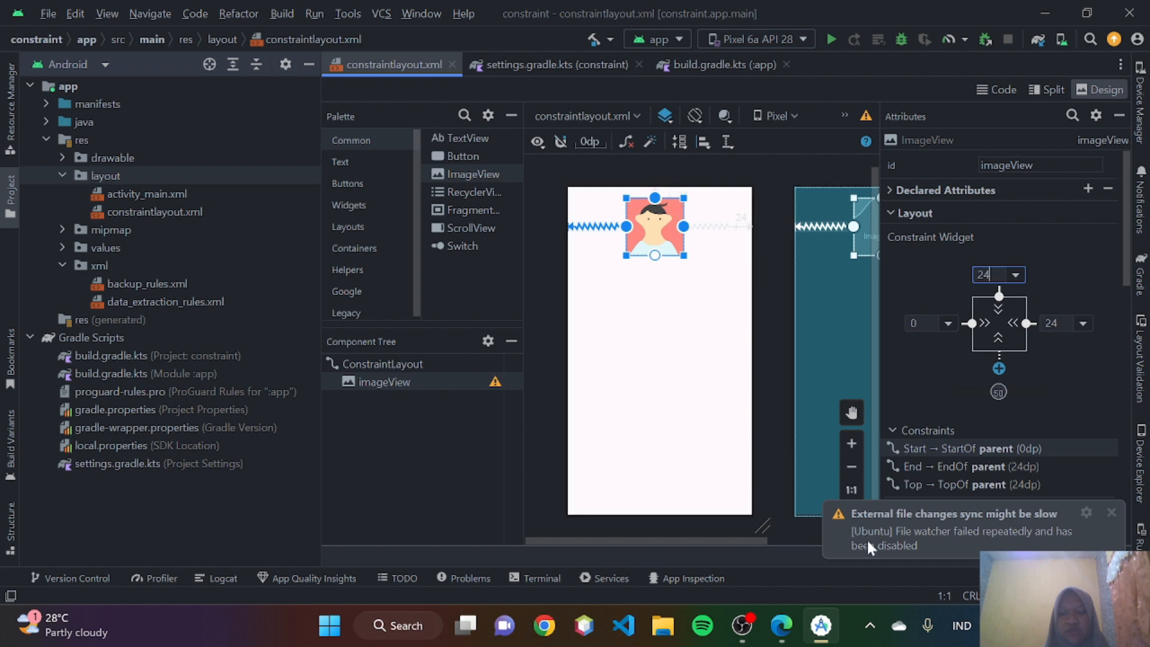
- Switch to Edge and read the remaining constraint rules and the ways to delete a constraint, including Figure 5
{"action": "left_click", "coordinate": [781, 626]}
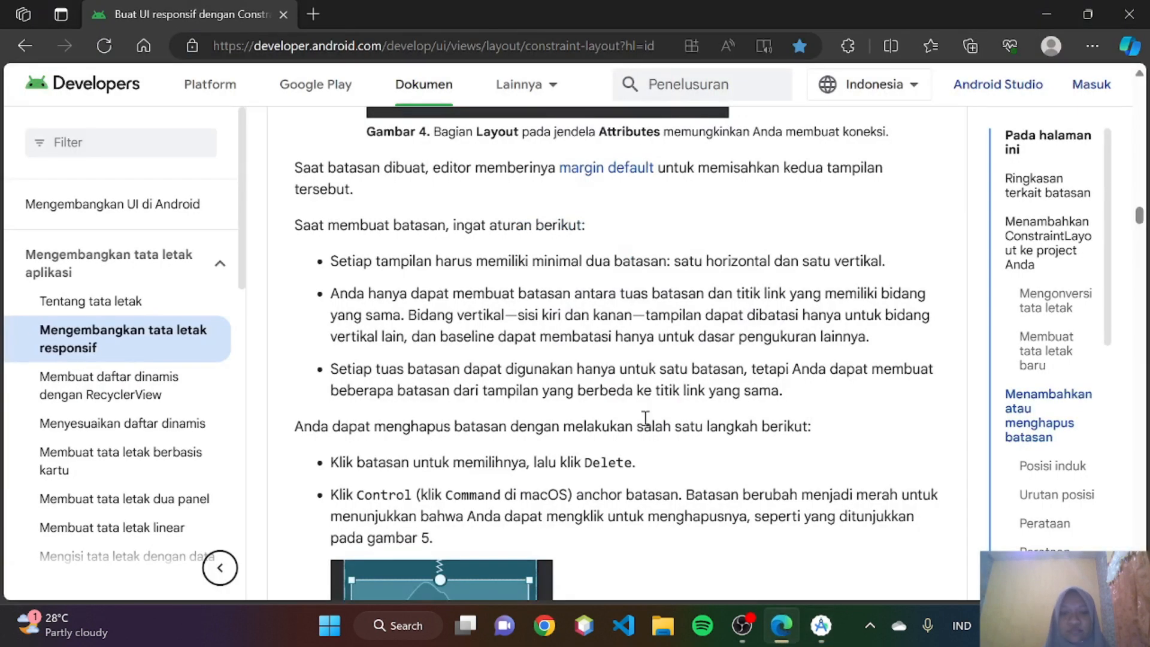
{"action": "scroll", "coordinate": [645, 417], "scroll_direction": "down", "scroll_amount": 1}
{"action": "scroll", "coordinate": [475, 248], "scroll_direction": "up", "scroll_amount": 1}
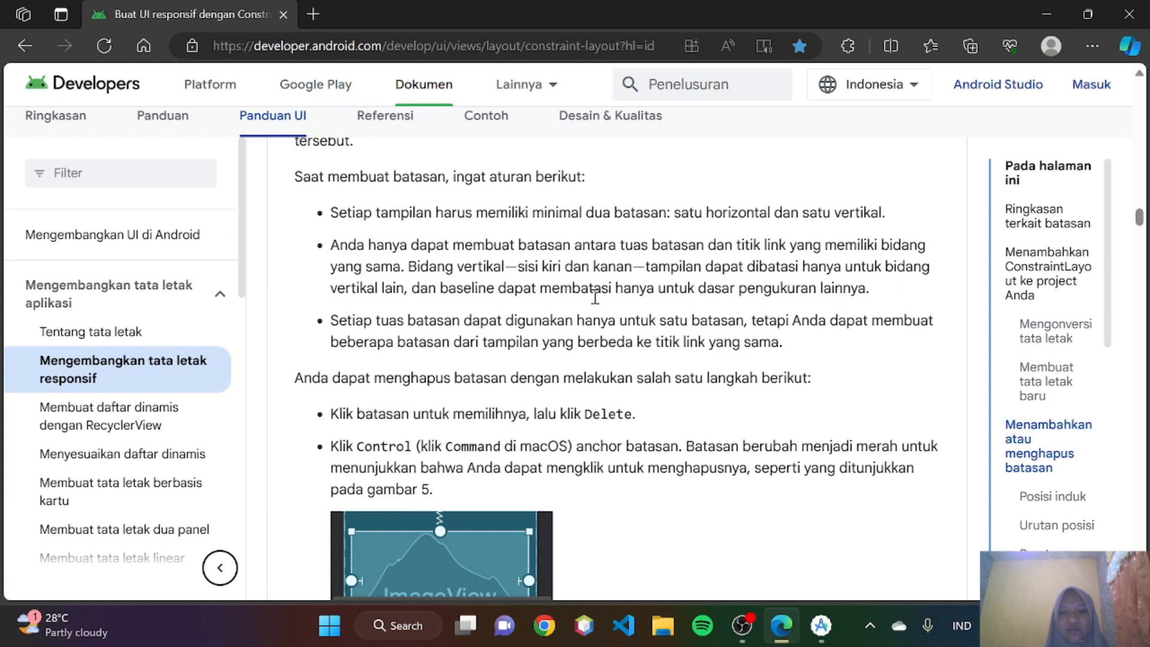
{"action": "scroll", "coordinate": [389, 261], "scroll_direction": "down", "scroll_amount": 1}
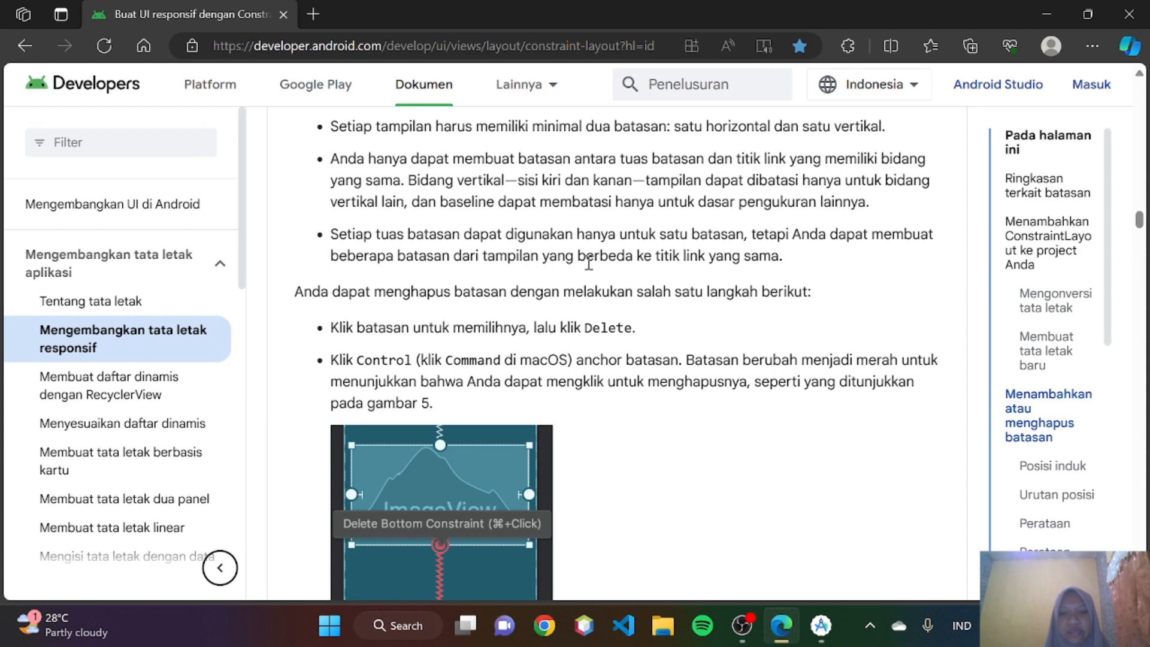
{"action": "scroll", "coordinate": [589, 262], "scroll_direction": "down", "scroll_amount": 2}
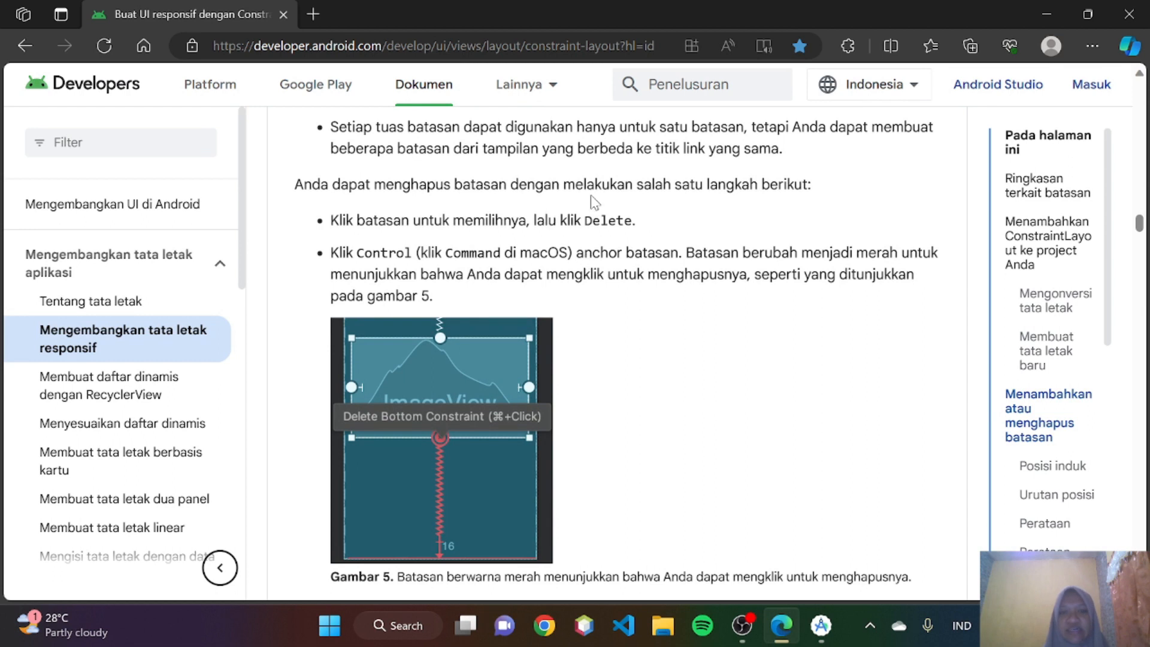
{"action": "scroll", "coordinate": [628, 184], "scroll_direction": "down", "scroll_amount": 1}
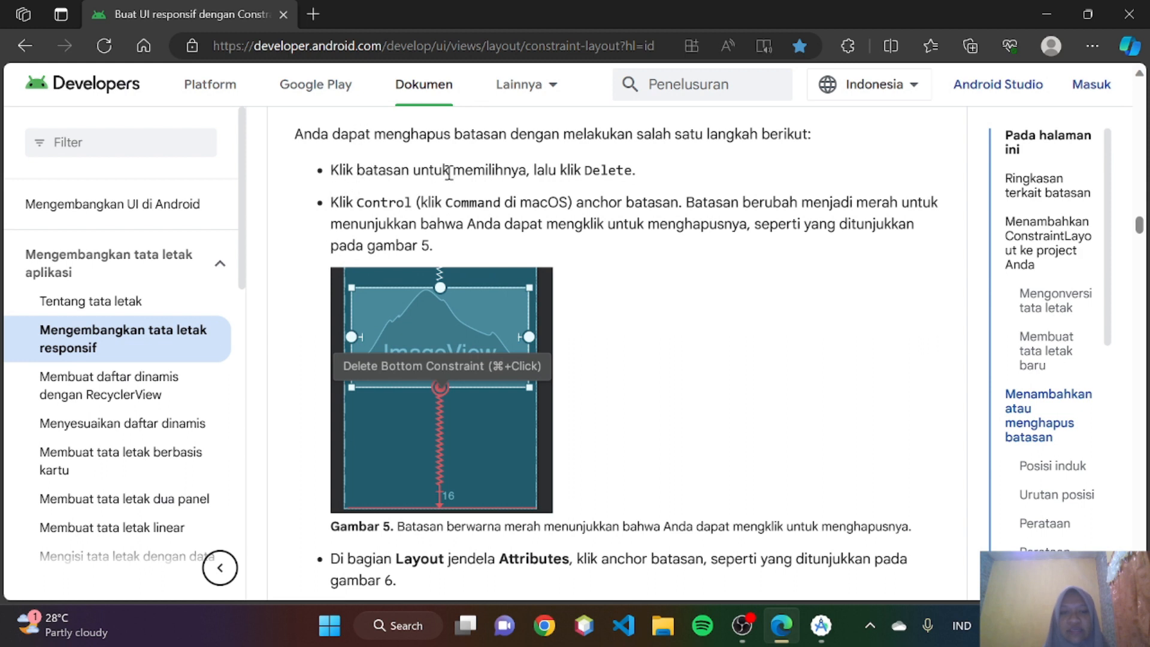
- In Android Studio, delete the ImageView's right-side constraint to the parent in the layout design
{"action": "left_click", "coordinate": [848, 642]}
{"action": "left_click", "coordinate": [821, 625]}
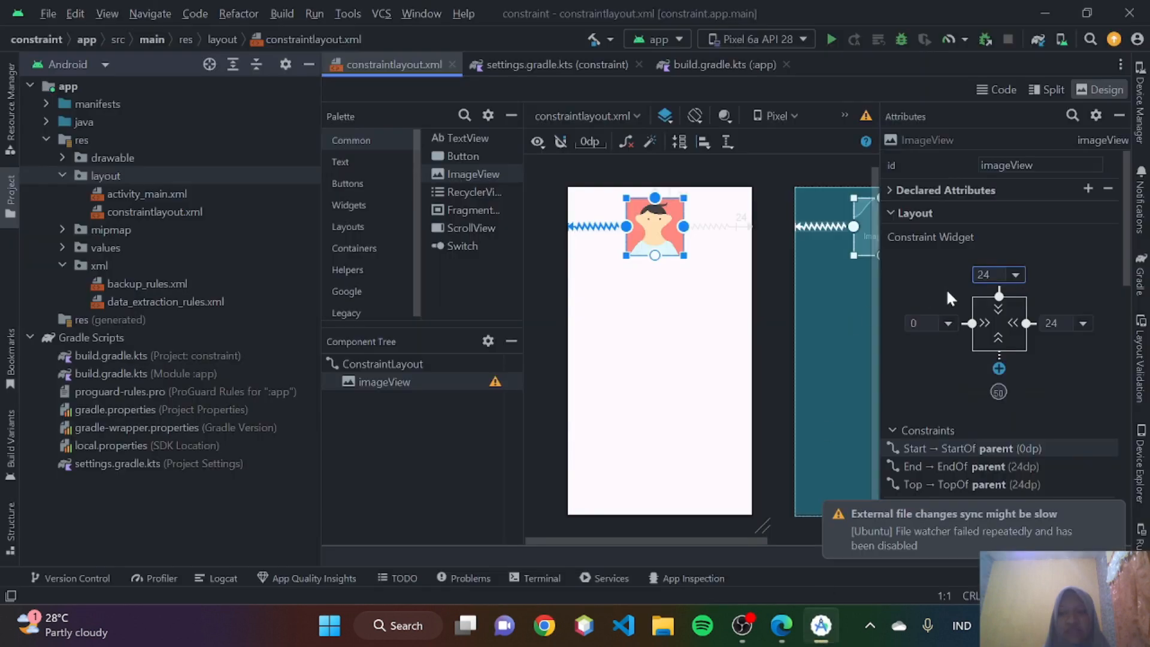
{"action": "left_click", "coordinate": [596, 235]}
{"action": "left_click", "coordinate": [630, 233]}
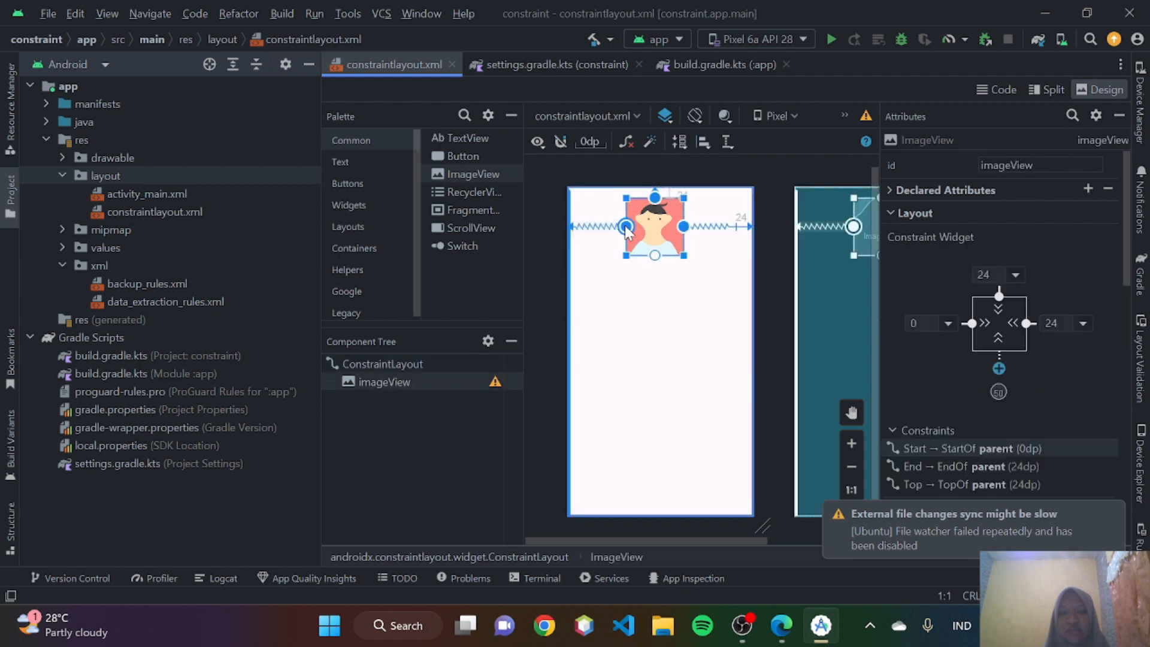
{"action": "left_click", "coordinate": [625, 232]}
{"action": "left_click", "coordinate": [642, 230]}
{"action": "scroll", "coordinate": [643, 230], "scroll_direction": "up", "scroll_amount": 3}
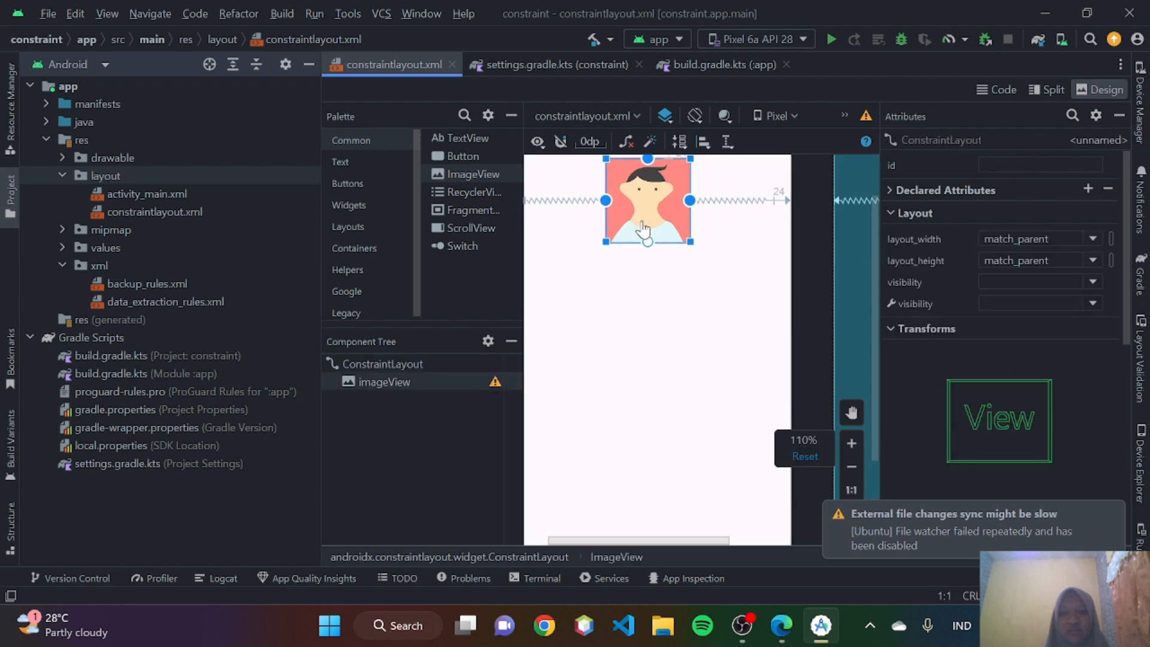
{"action": "scroll", "coordinate": [643, 230], "scroll_direction": "up", "scroll_amount": 1}
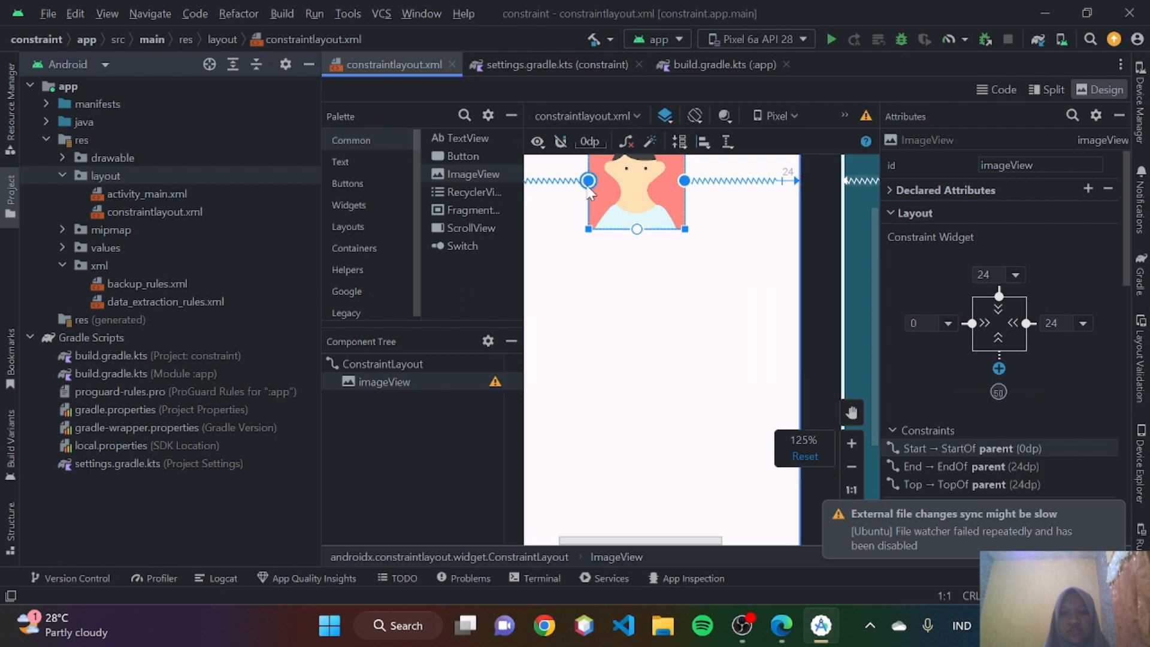
{"action": "left_click", "coordinate": [586, 188]}
{"action": "left_click", "coordinate": [612, 185]}
{"action": "scroll", "coordinate": [612, 185], "scroll_direction": "up", "scroll_amount": 1}
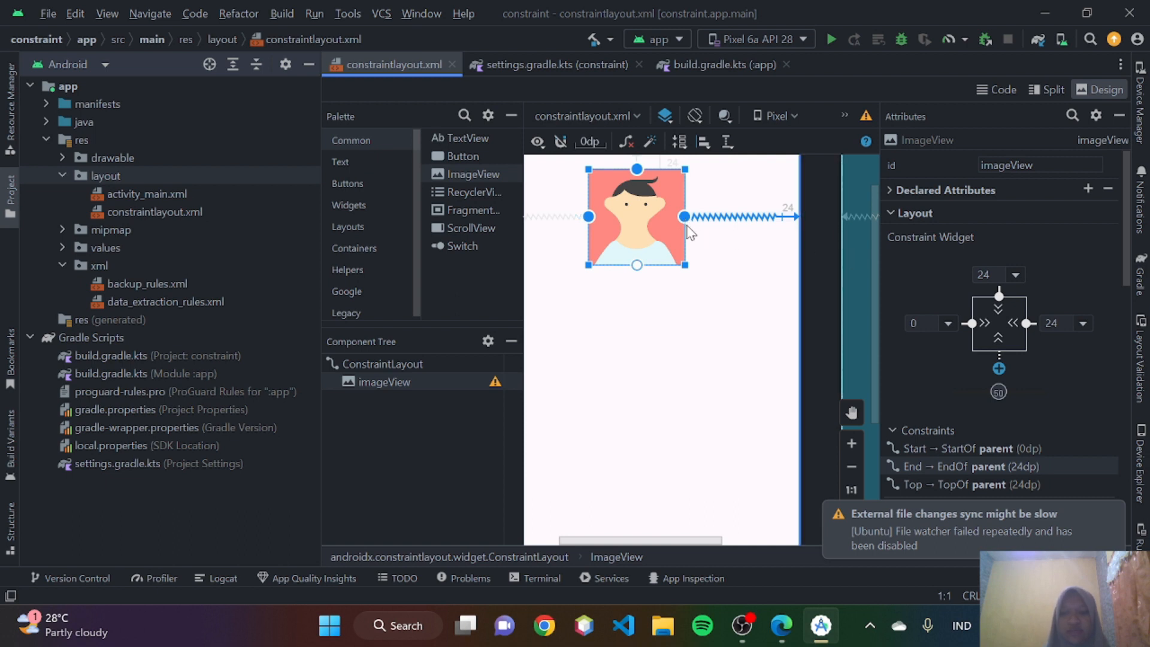
{"action": "key", "text": "Delete"}
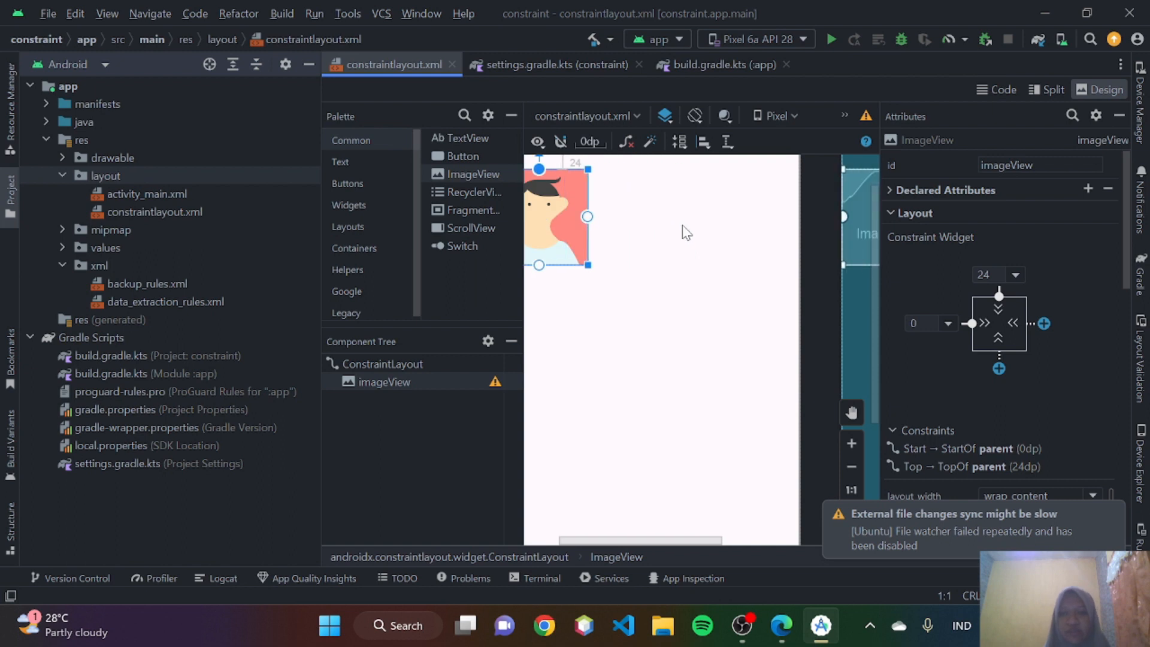
{"action": "scroll", "coordinate": [593, 235], "scroll_direction": "down", "scroll_amount": 2}
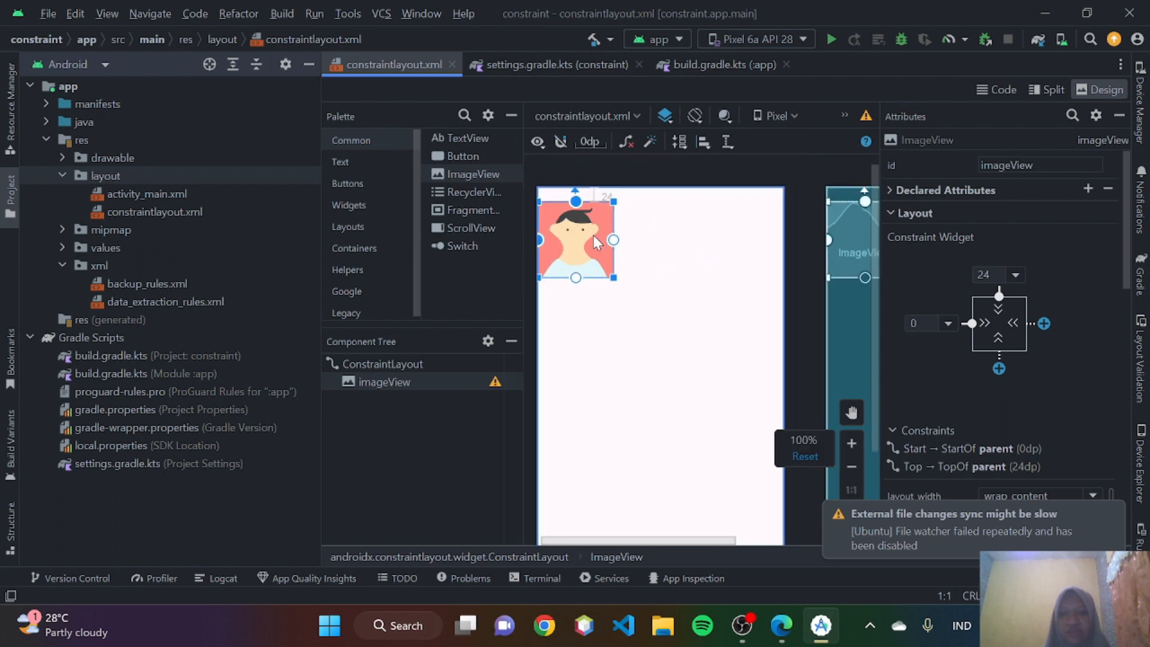
- Return to the guide in Edge and read about deleting constraints through their anchors in the editor and the Attributes window
{"action": "left_click", "coordinate": [791, 625]}
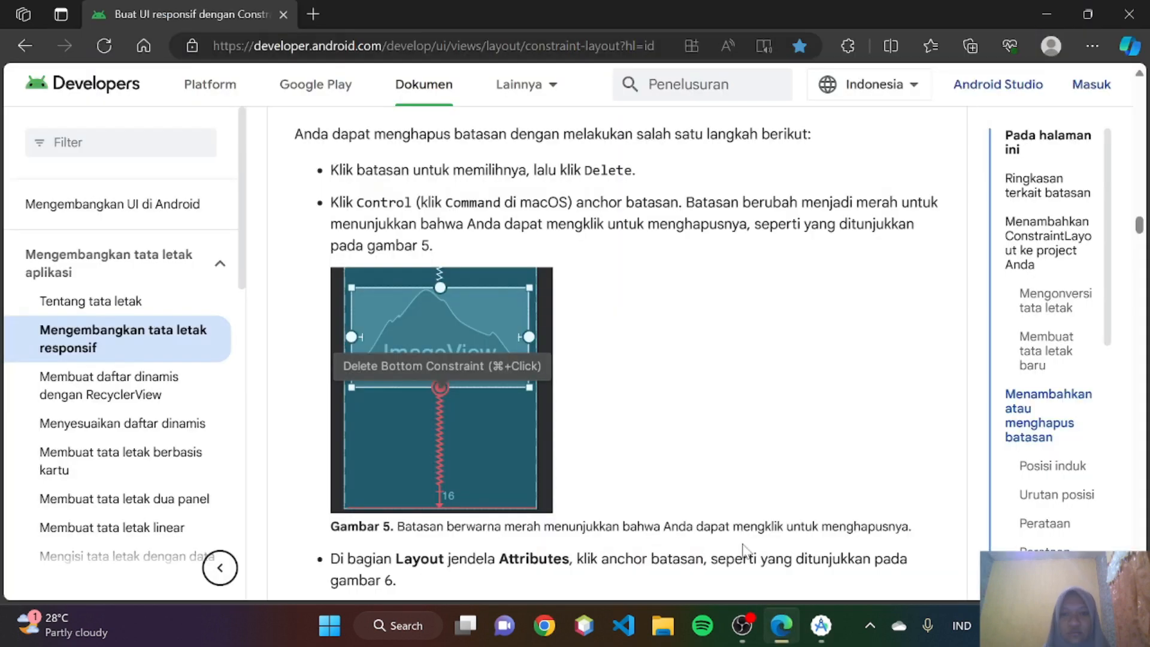
{"action": "scroll", "coordinate": [597, 323], "scroll_direction": "down", "scroll_amount": 3}
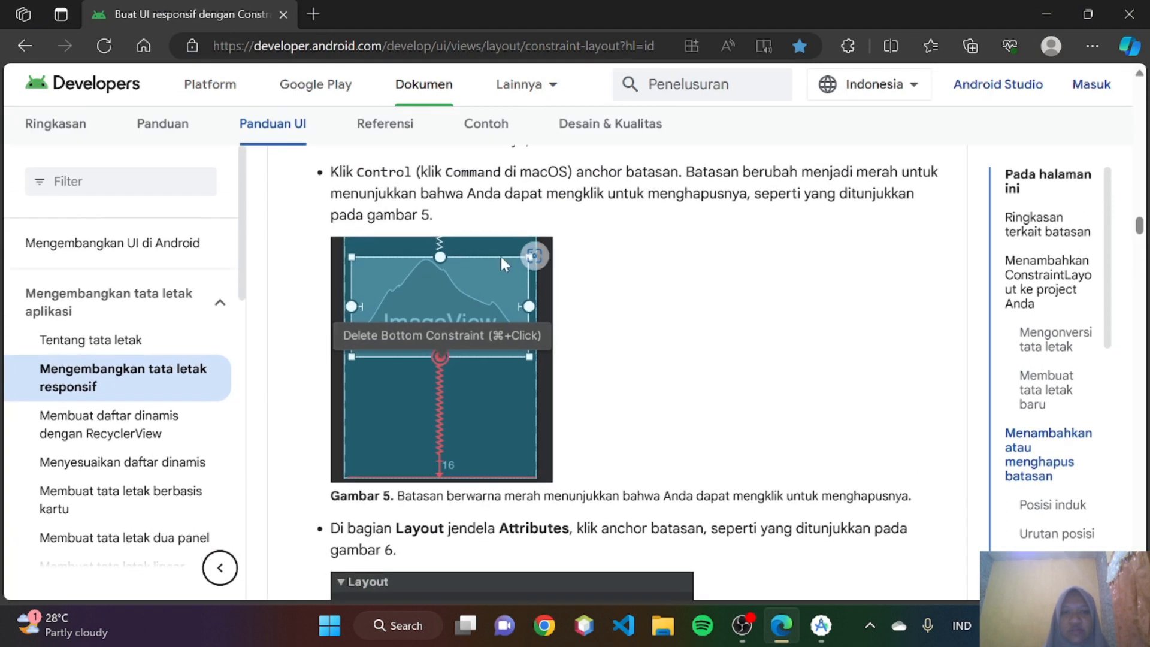
{"action": "scroll", "coordinate": [602, 323], "scroll_direction": "up", "scroll_amount": 2}
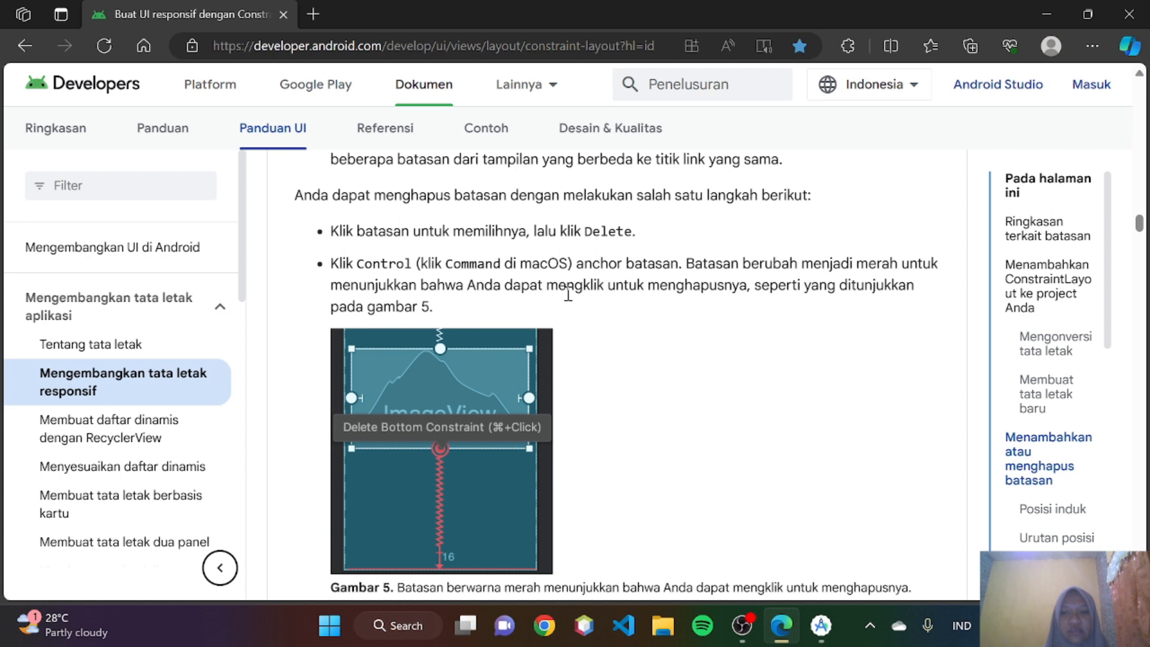
{"action": "scroll", "coordinate": [568, 294], "scroll_direction": "down", "scroll_amount": 2}
{"action": "scroll", "coordinate": [466, 436], "scroll_direction": "down", "scroll_amount": 2}
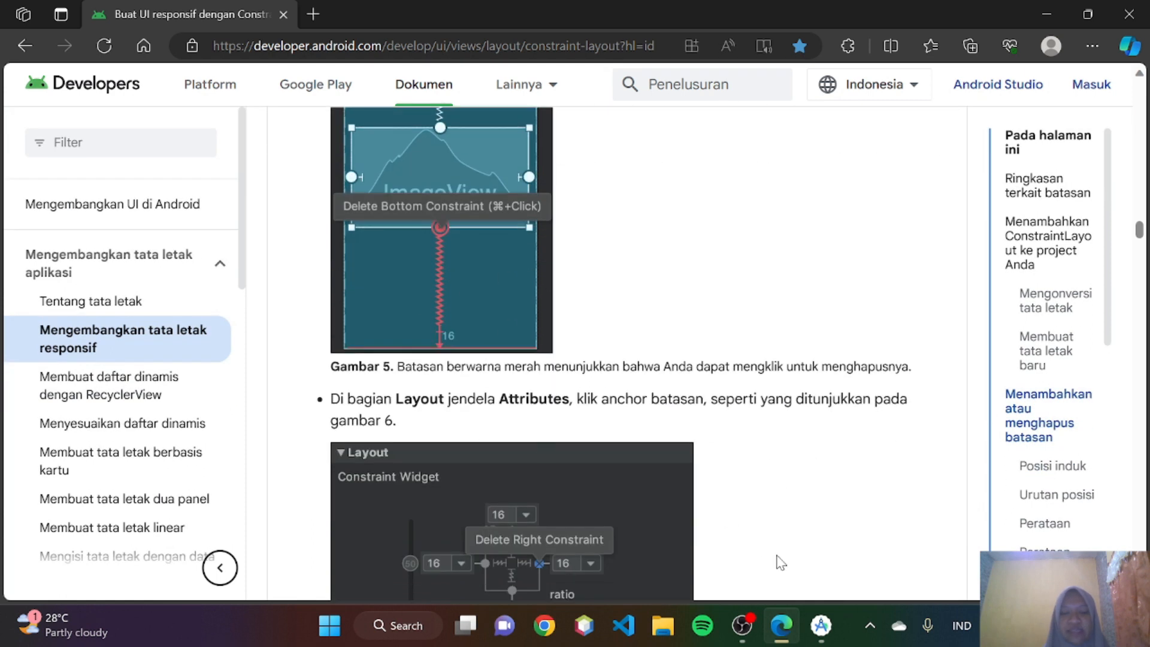
- Read up to Figure 6 in the guide, then switch to Android Studio and delete the ImageView's top constraint in its Constraint Widget
{"action": "mouse_move", "coordinate": [819, 626]}
{"action": "scroll", "coordinate": [537, 366], "scroll_direction": "down", "scroll_amount": 3}
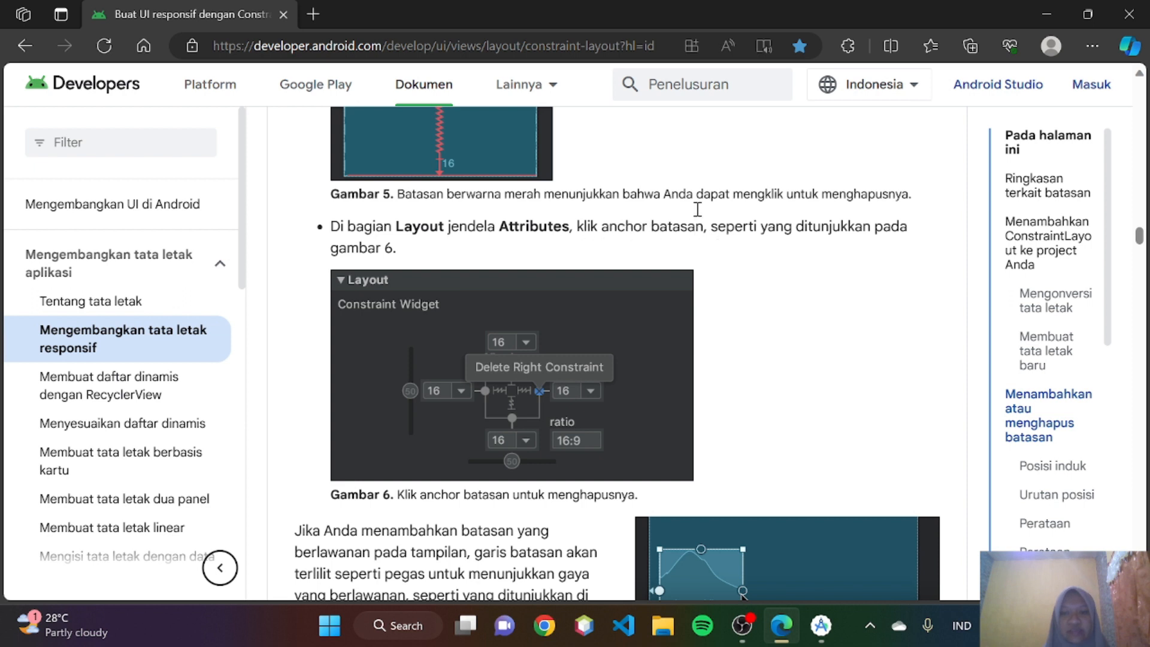
{"action": "scroll", "coordinate": [551, 358], "scroll_direction": "down", "scroll_amount": 1}
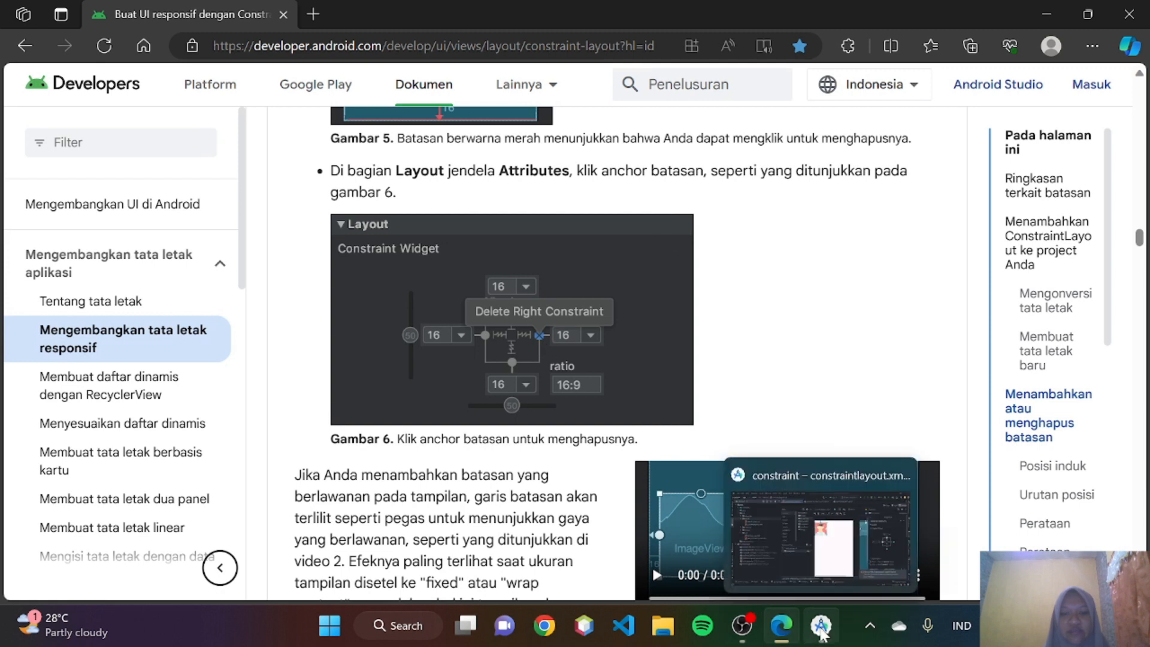
{"action": "left_click", "coordinate": [822, 633]}
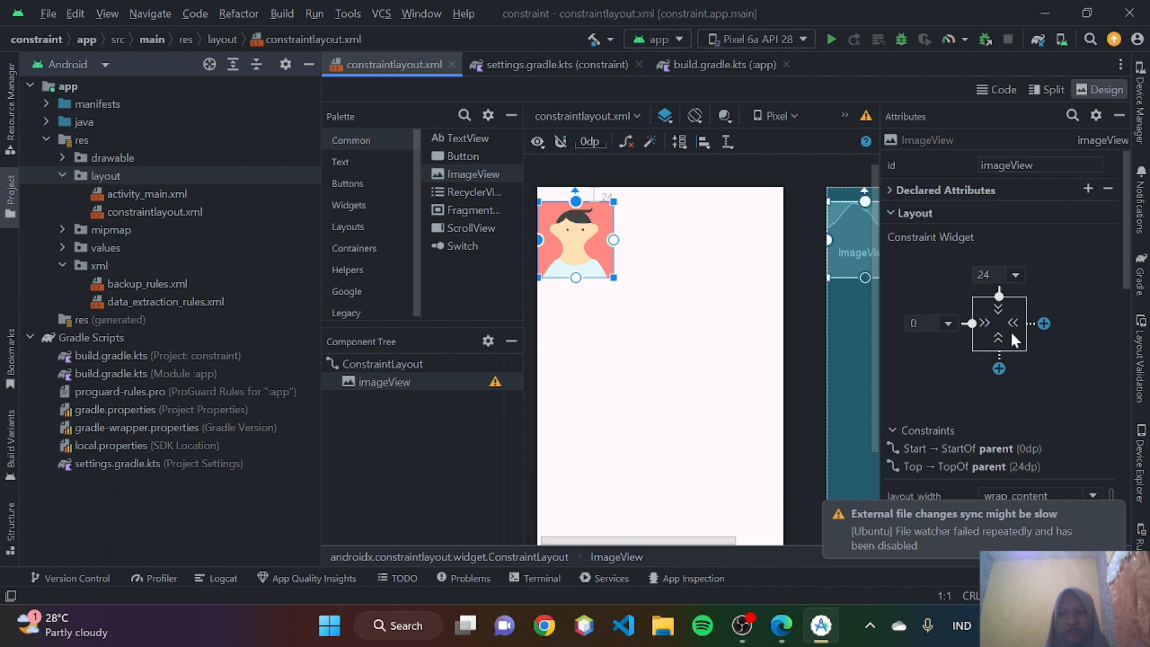
{"action": "scroll", "coordinate": [1011, 335], "scroll_direction": "down", "scroll_amount": 1}
{"action": "scroll", "coordinate": [1010, 330], "scroll_direction": "up", "scroll_amount": 1}
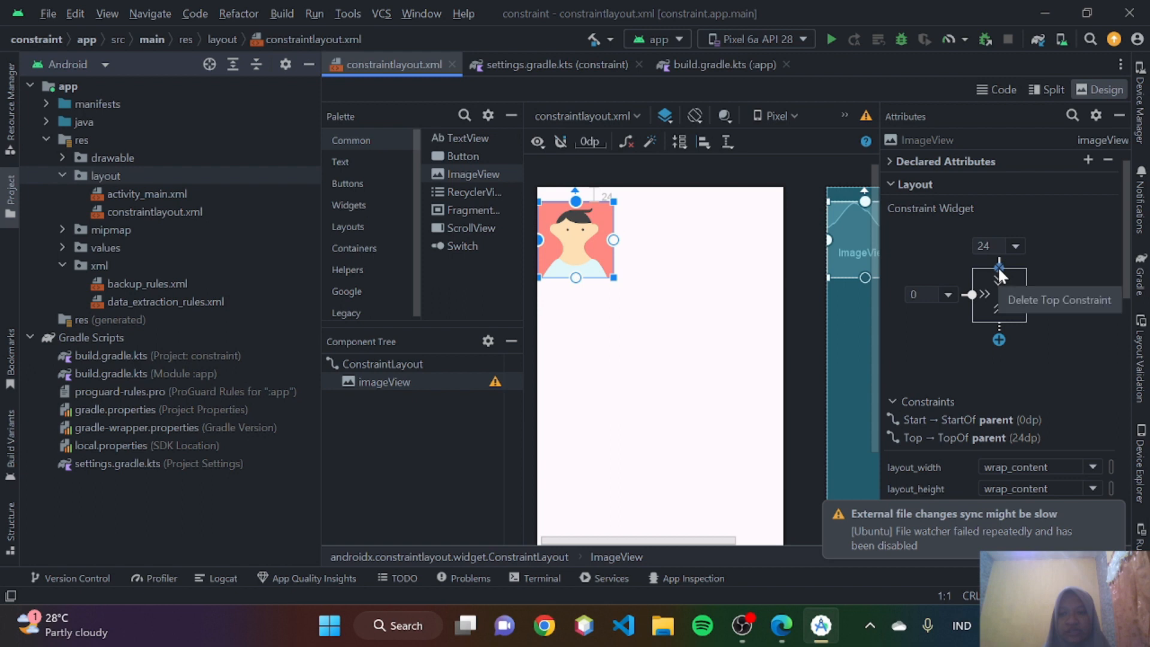
{"action": "left_click", "coordinate": [998, 267]}
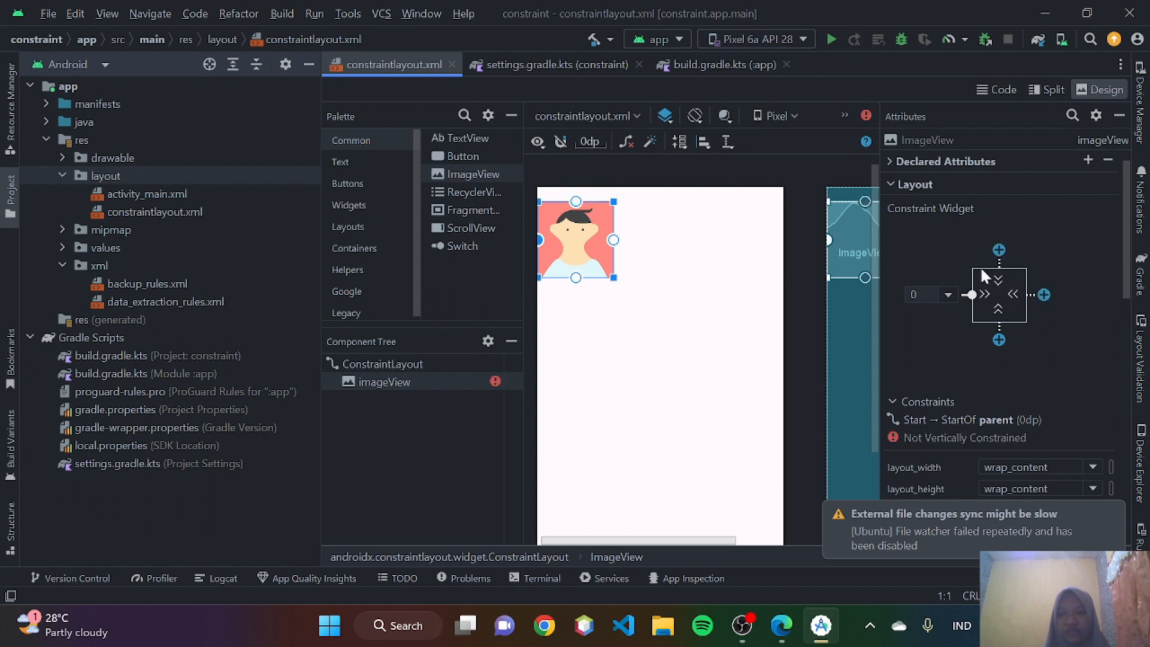
- Return to the guide in Edge and read about opposing constraints, Video 2, and the Posisi induk section with Figure 7
{"action": "left_click", "coordinate": [781, 625]}
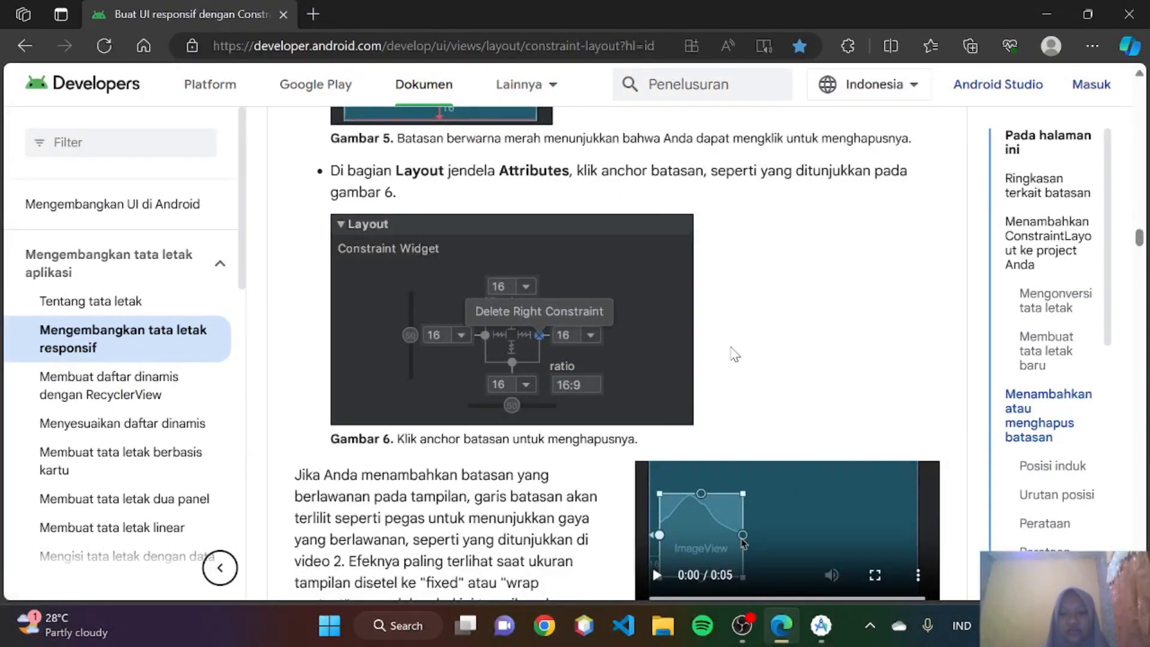
{"action": "scroll", "coordinate": [729, 352], "scroll_direction": "down", "scroll_amount": 4}
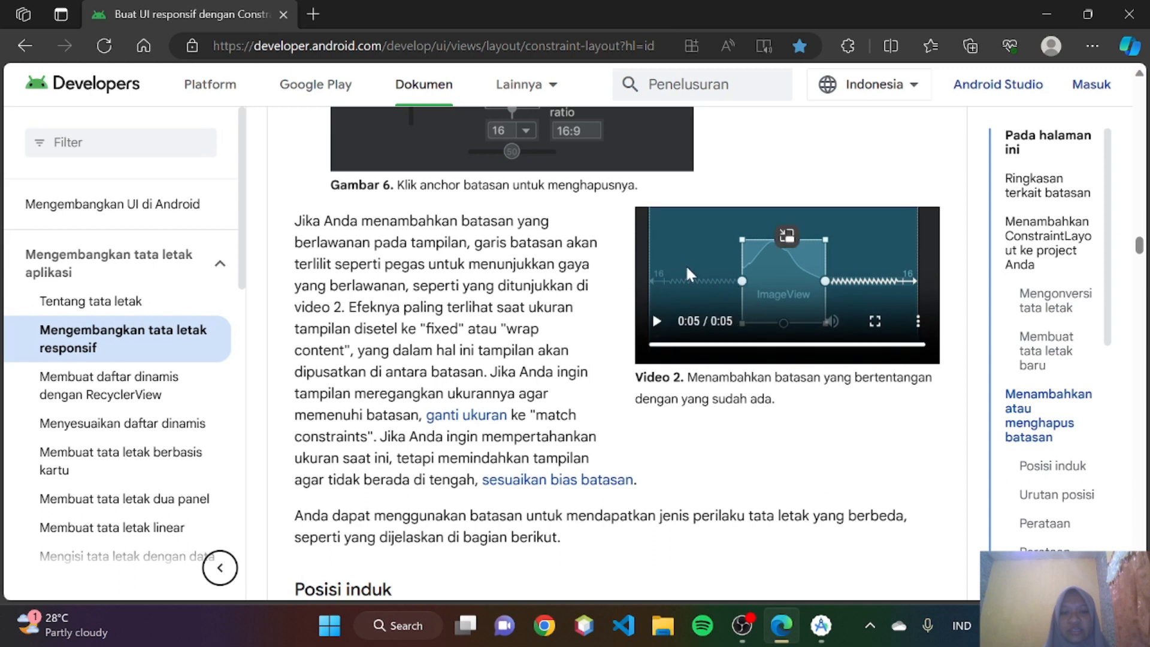
{"action": "scroll", "coordinate": [354, 327], "scroll_direction": "down", "scroll_amount": 1}
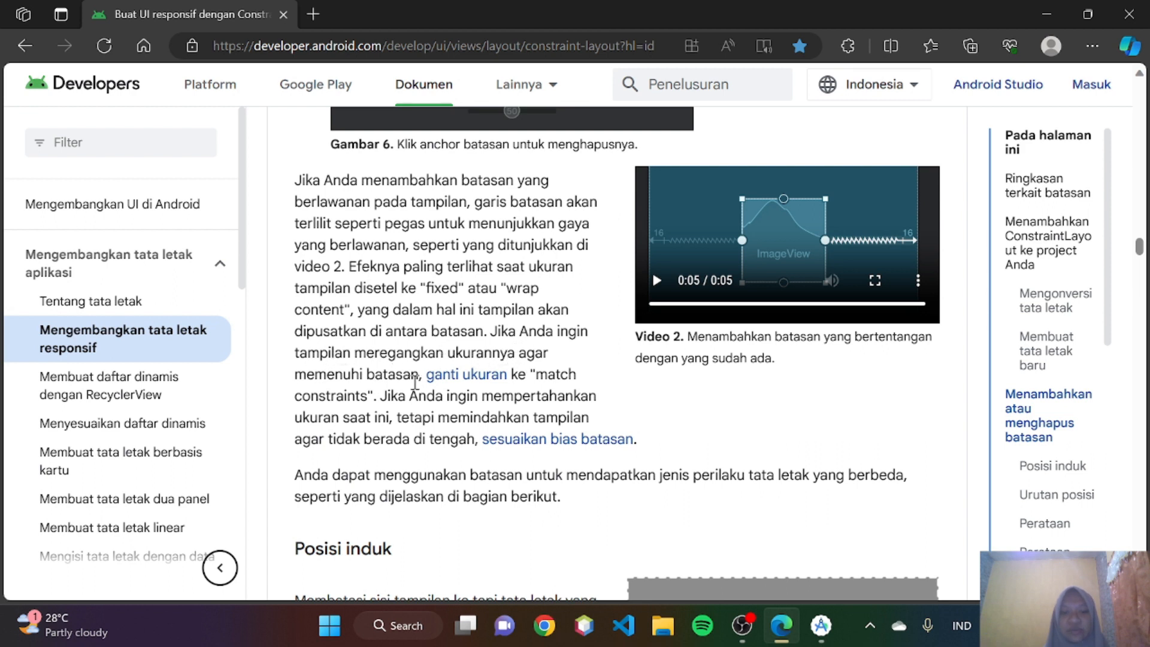
{"action": "scroll", "coordinate": [415, 381], "scroll_direction": "down", "scroll_amount": 1}
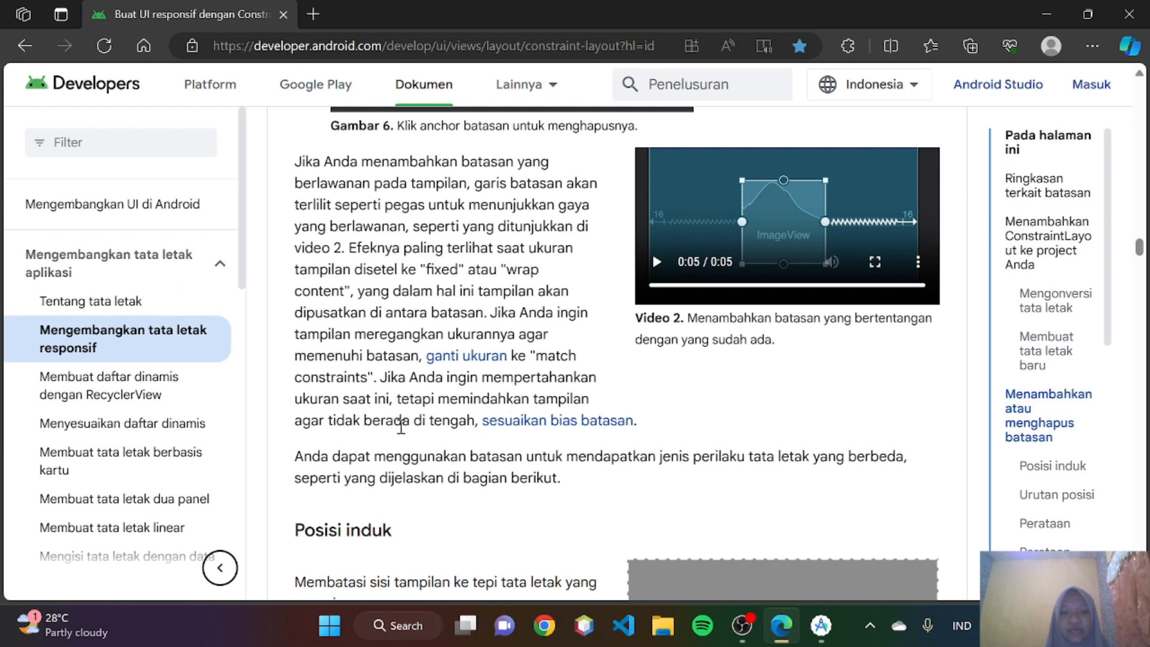
{"action": "scroll", "coordinate": [437, 429], "scroll_direction": "down", "scroll_amount": 1}
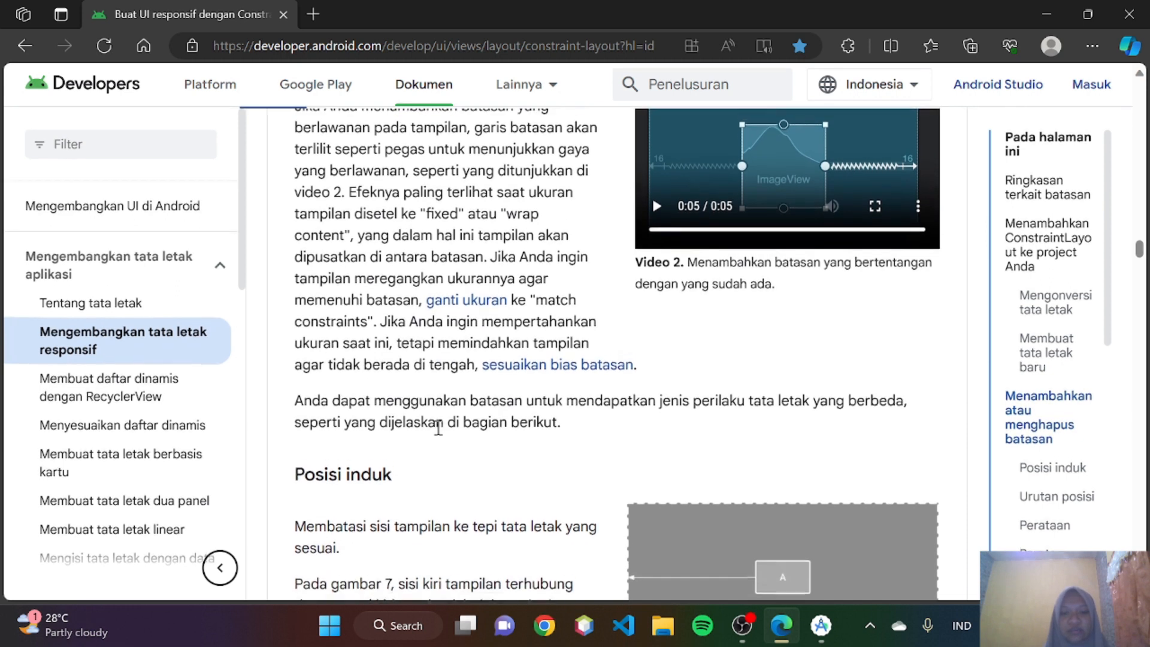
{"action": "scroll", "coordinate": [437, 428], "scroll_direction": "up", "scroll_amount": 1}
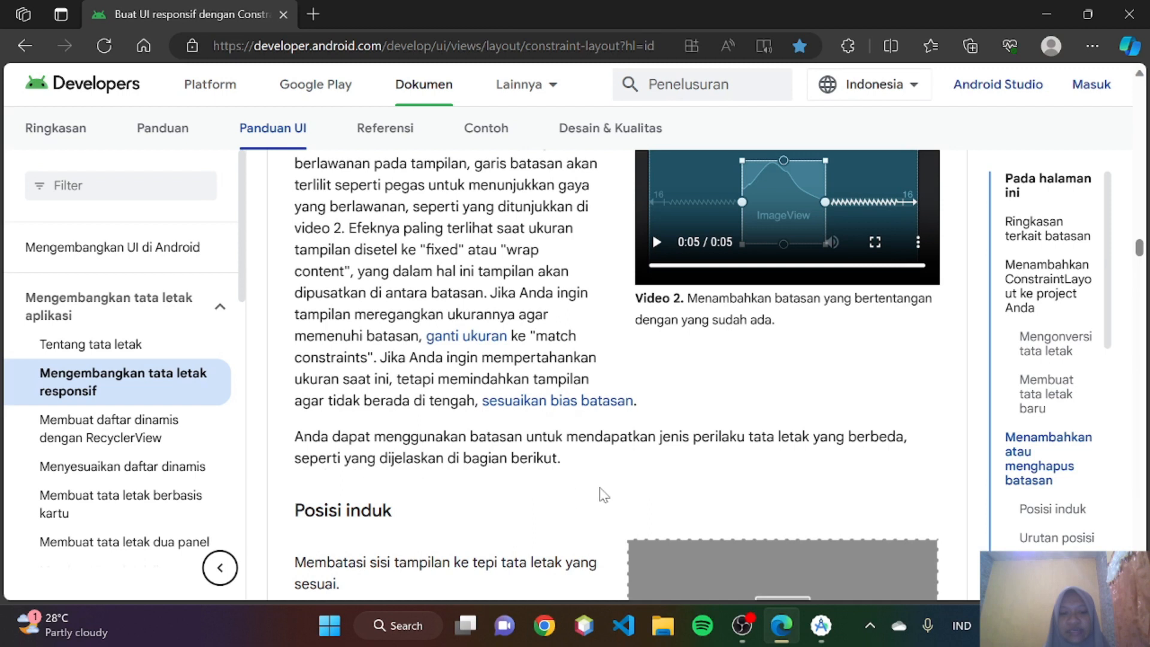
{"action": "scroll", "coordinate": [601, 493], "scroll_direction": "down", "scroll_amount": 3}
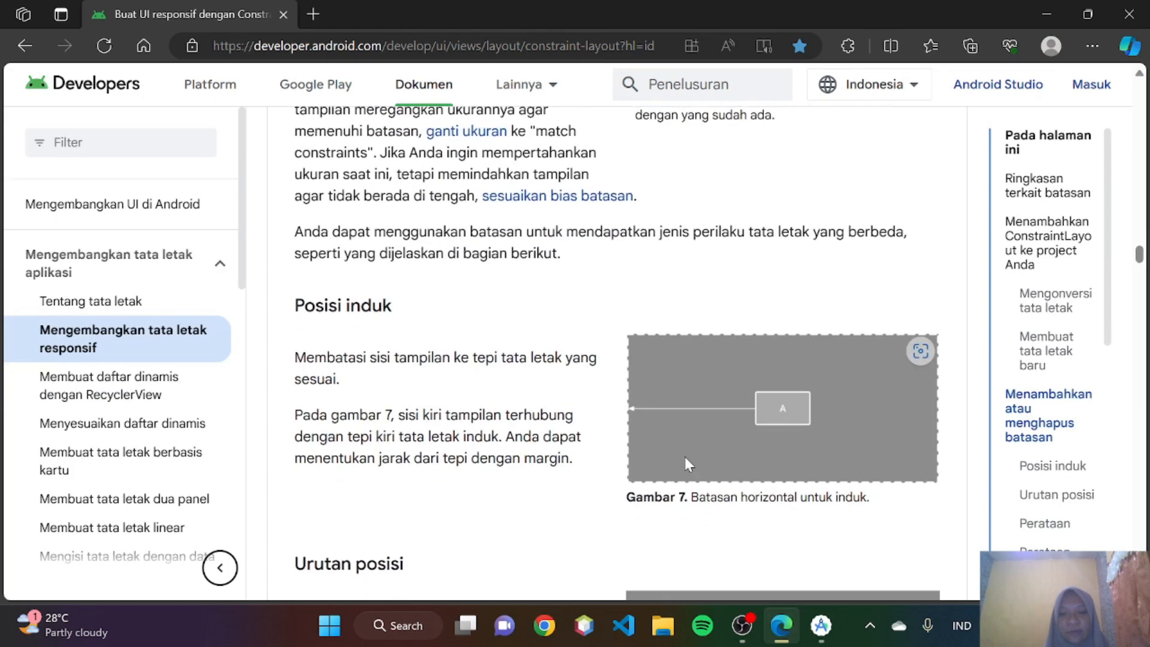
{"action": "scroll", "coordinate": [684, 453], "scroll_direction": "down", "scroll_amount": 1}
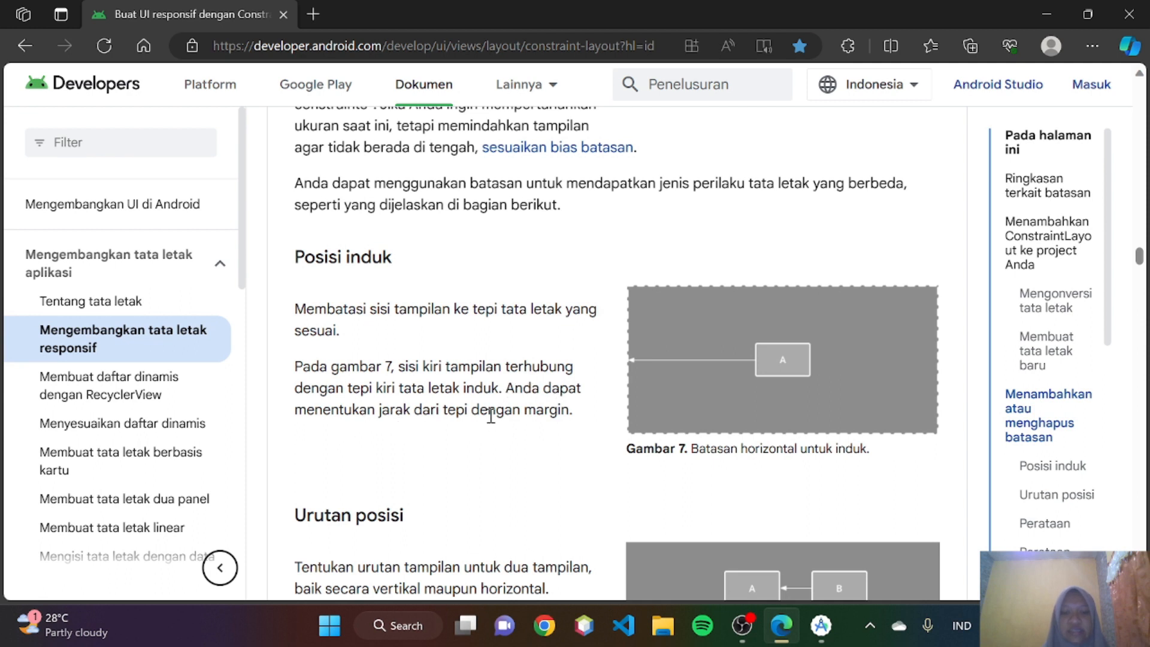
{"action": "scroll", "coordinate": [514, 413], "scroll_direction": "down", "scroll_amount": 2}
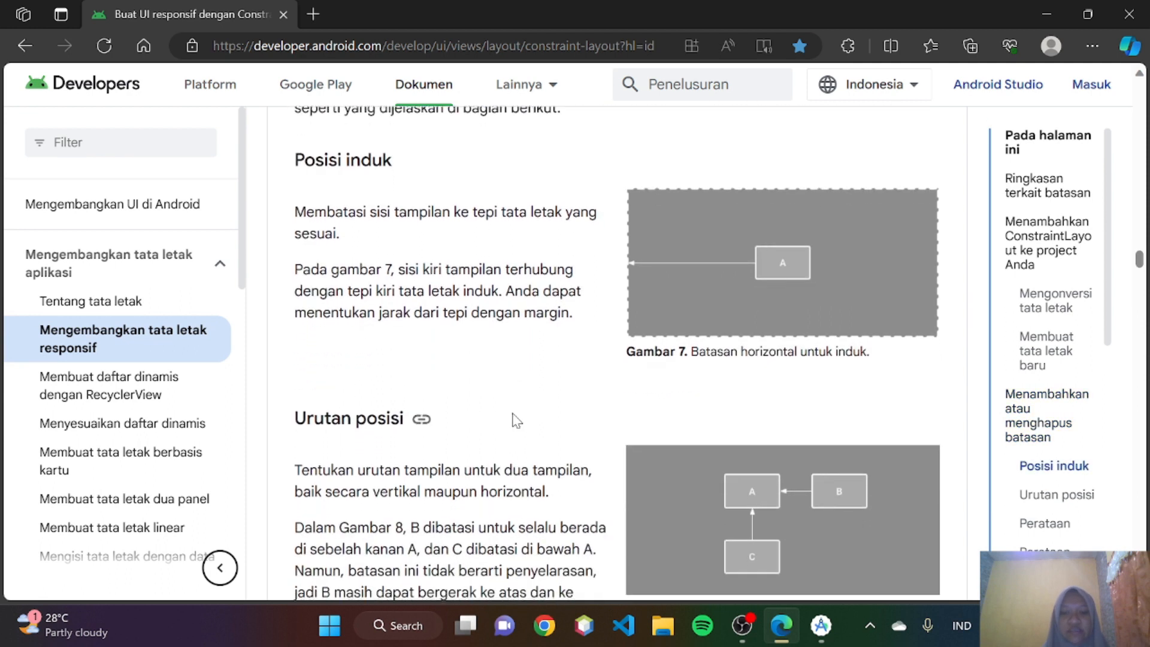
- In Android Studio, set the ImageView's left margin to 16, then reposition the image at a left margin of about 104
{"action": "left_click", "coordinate": [812, 624]}
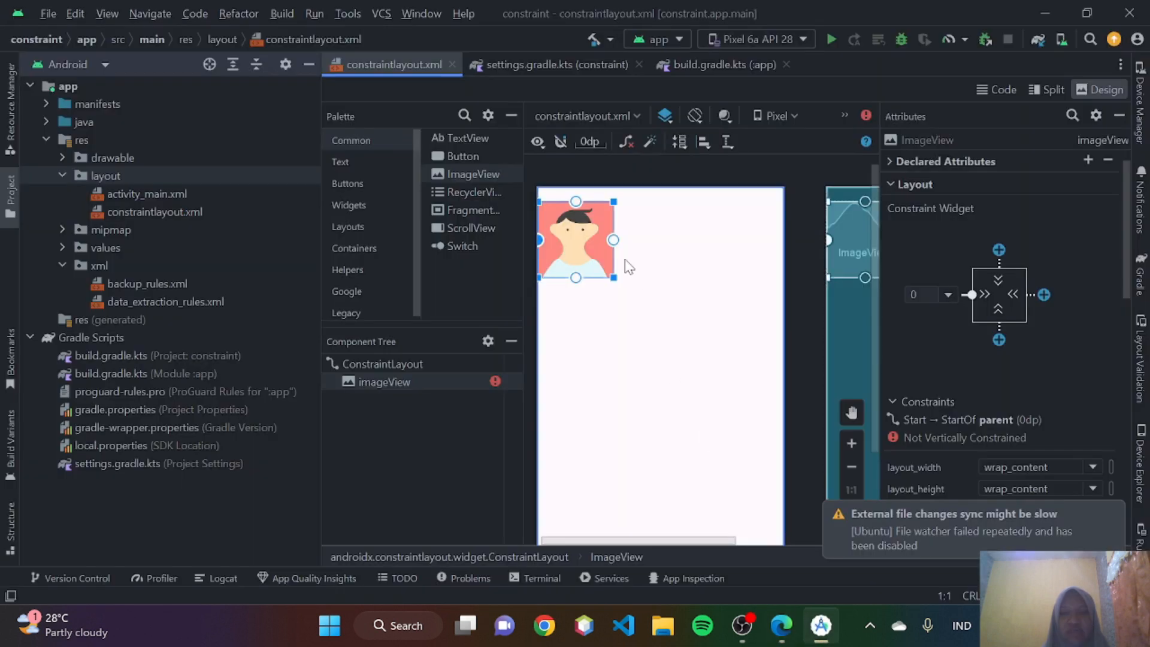
{"action": "left_click_drag", "start_coordinate": [572, 246], "coordinate": [655, 257]}
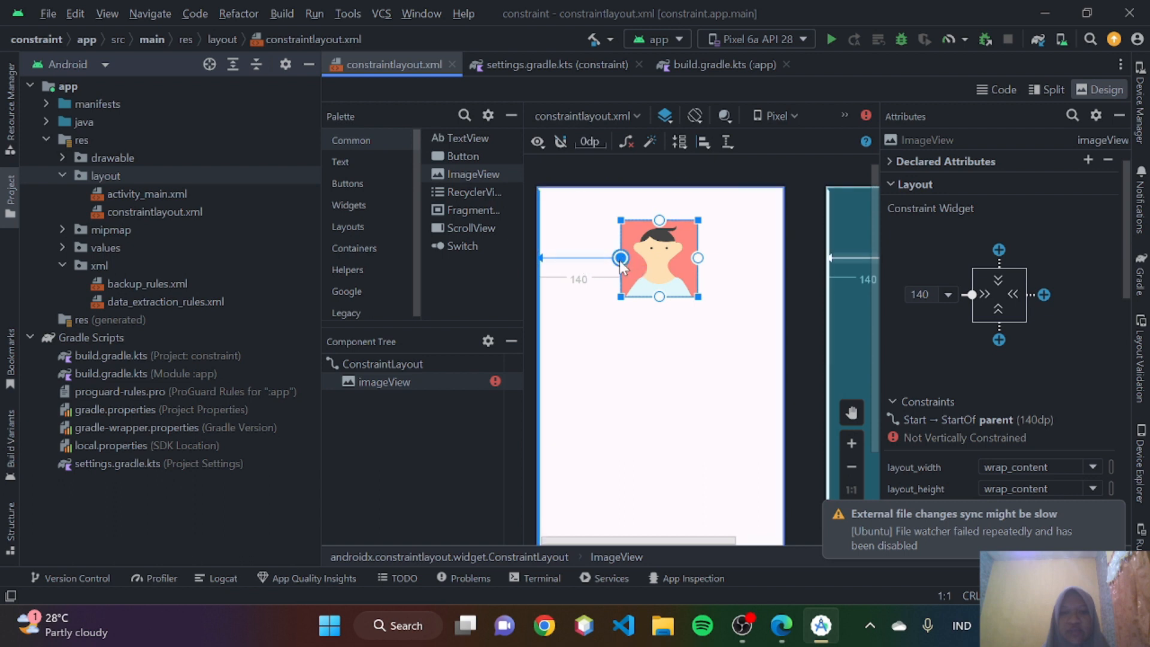
{"action": "left_click_drag", "start_coordinate": [577, 259], "coordinate": [540, 257]}
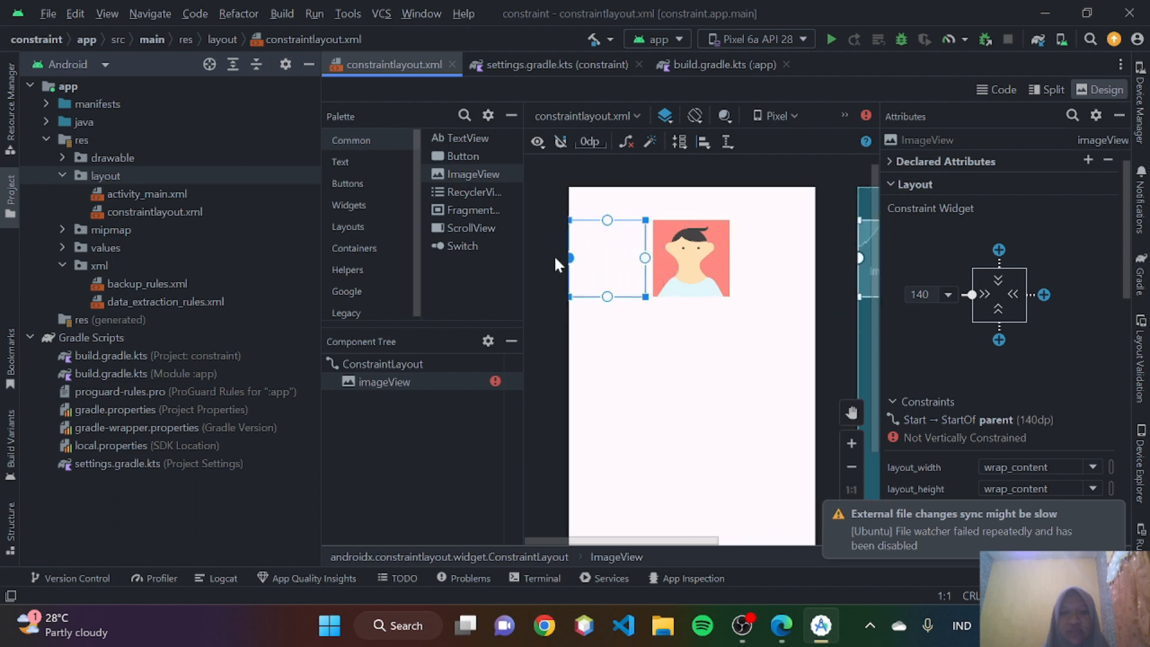
{"action": "left_click", "coordinate": [946, 296]}
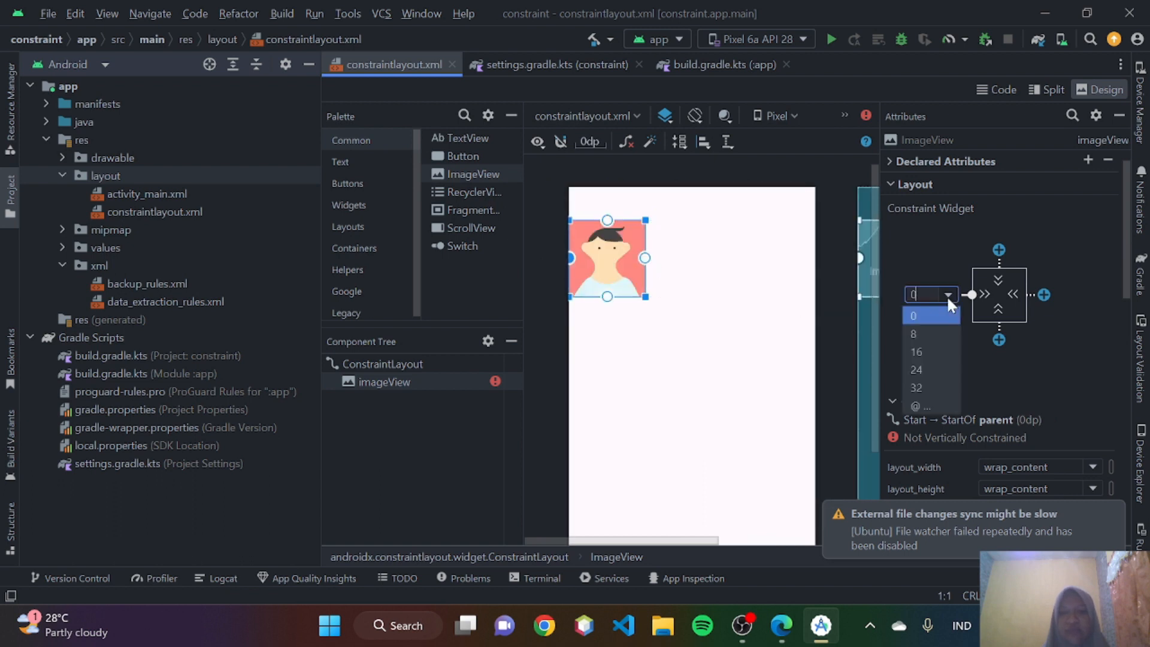
{"action": "left_click", "coordinate": [926, 353]}
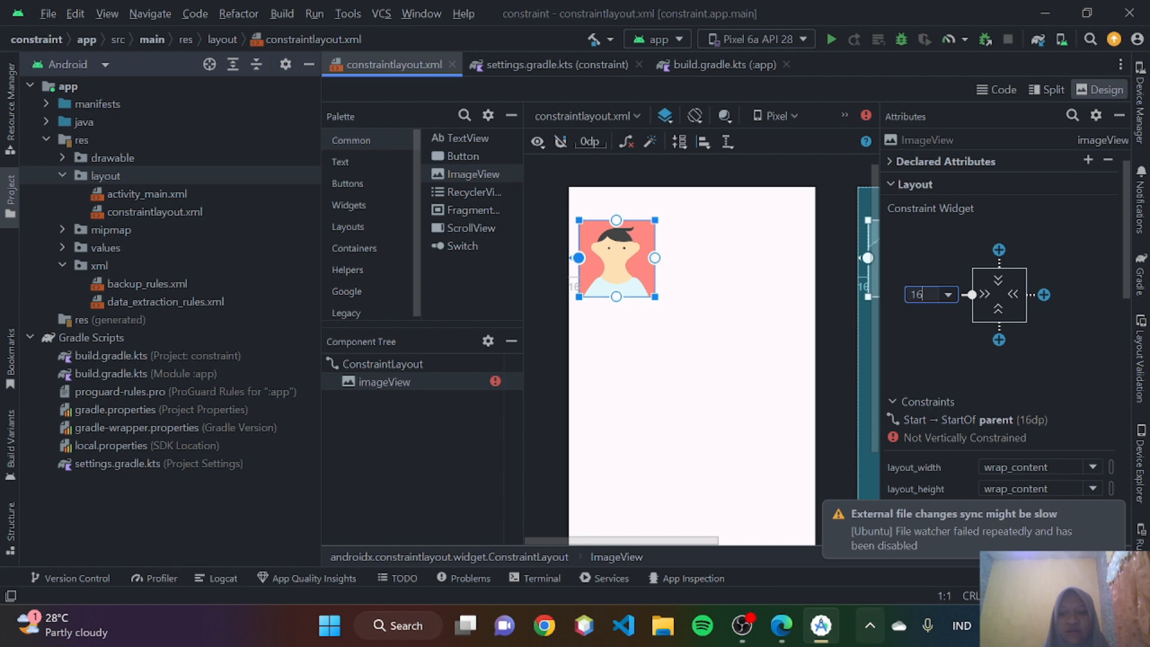
{"action": "left_click_drag", "start_coordinate": [617, 265], "coordinate": [669, 271]}
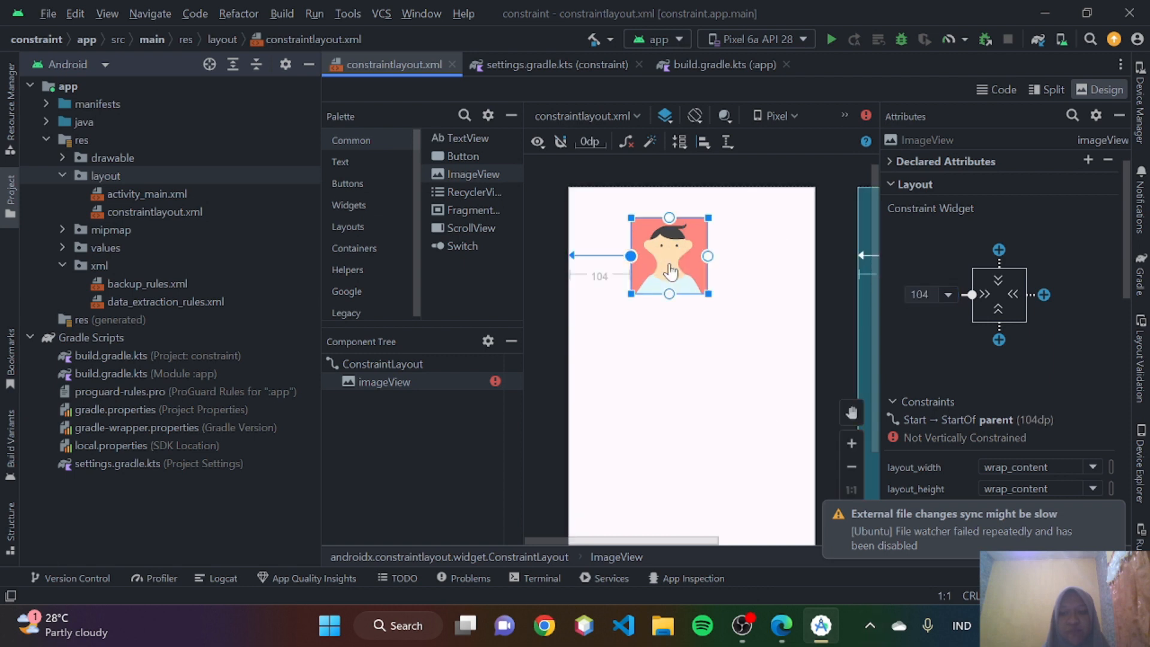
- Return to the guide in Edge and read the Urutan posisi section with Figure 8
{"action": "left_click", "coordinate": [781, 625]}
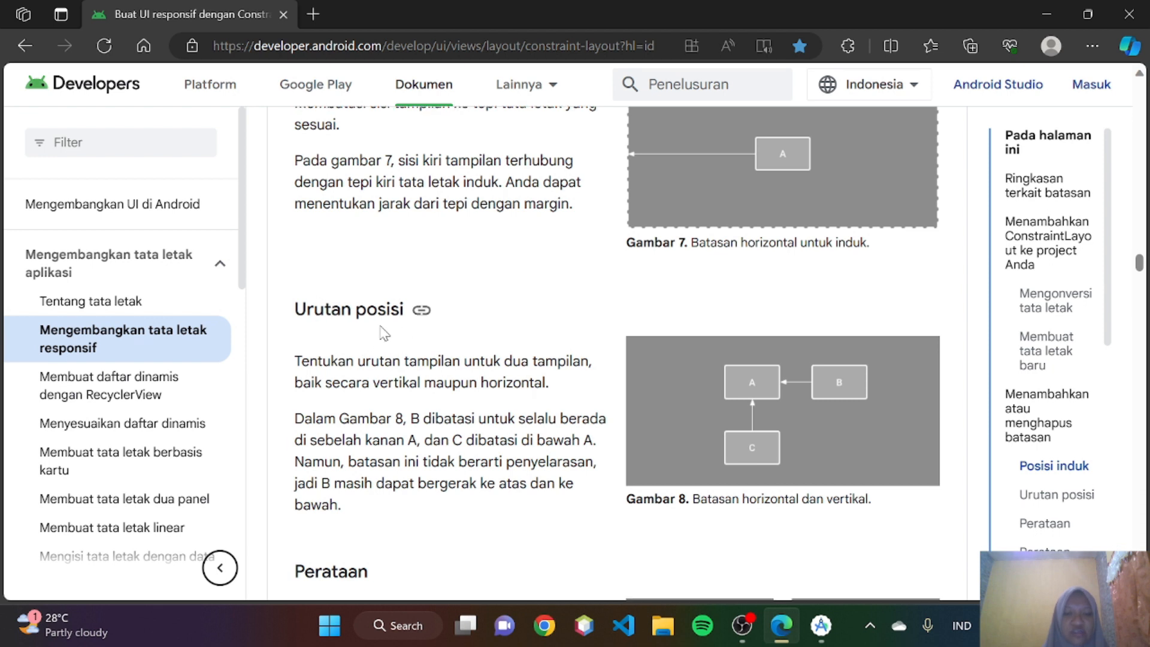
{"action": "scroll", "coordinate": [384, 333], "scroll_direction": "down", "scroll_amount": 1}
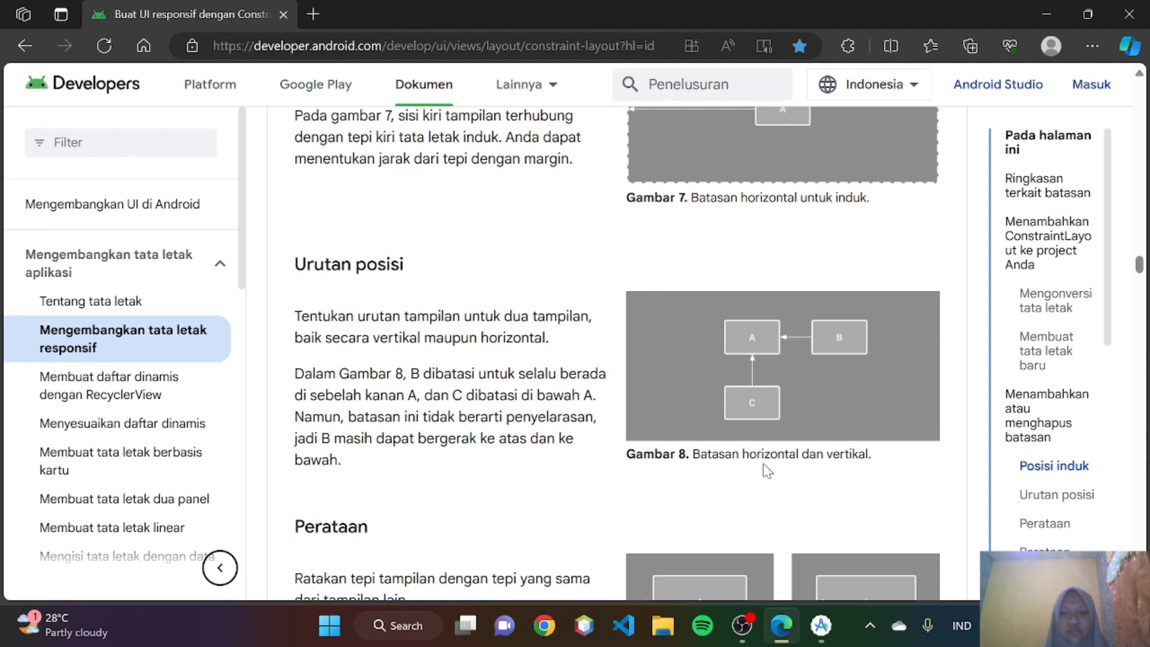
{"action": "mouse_move", "coordinate": [781, 635]}
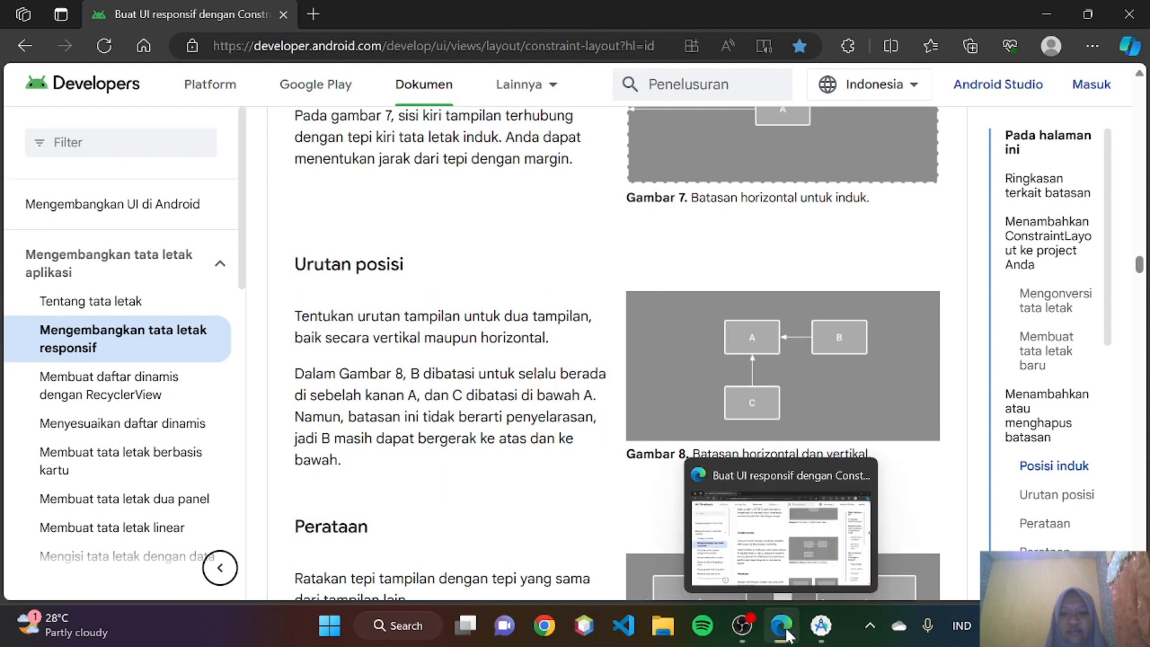
- In Android Studio, replace the ImageView with three TextViews, two side by side and one below the first
{"action": "left_click", "coordinate": [821, 625]}
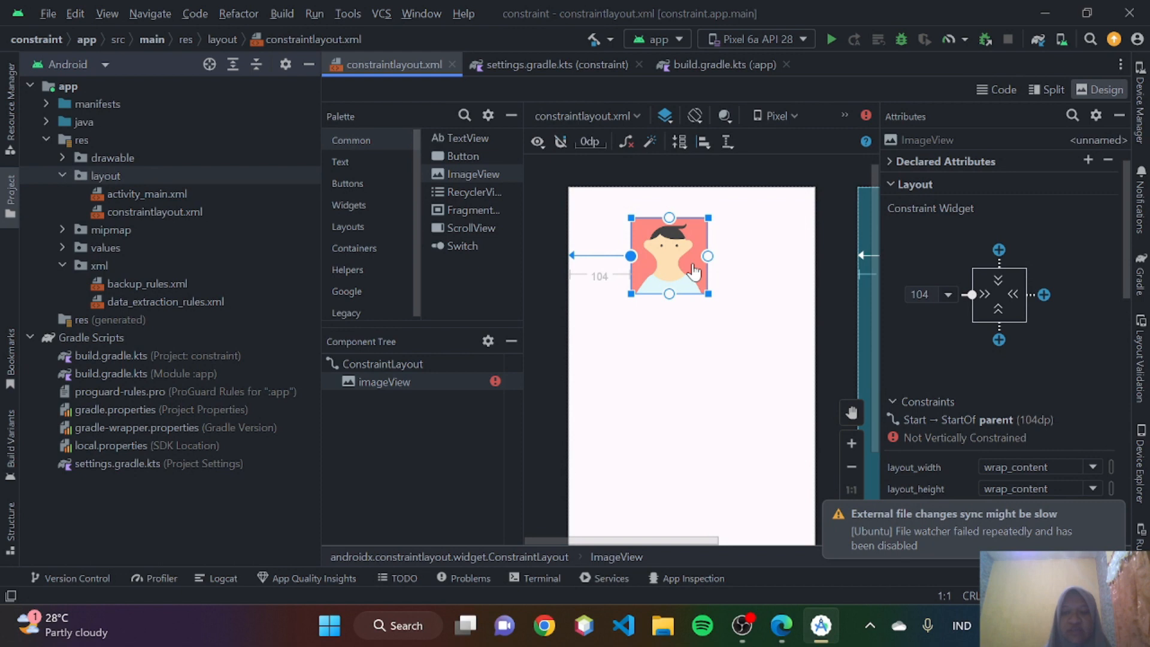
{"action": "key", "text": "Delete"}
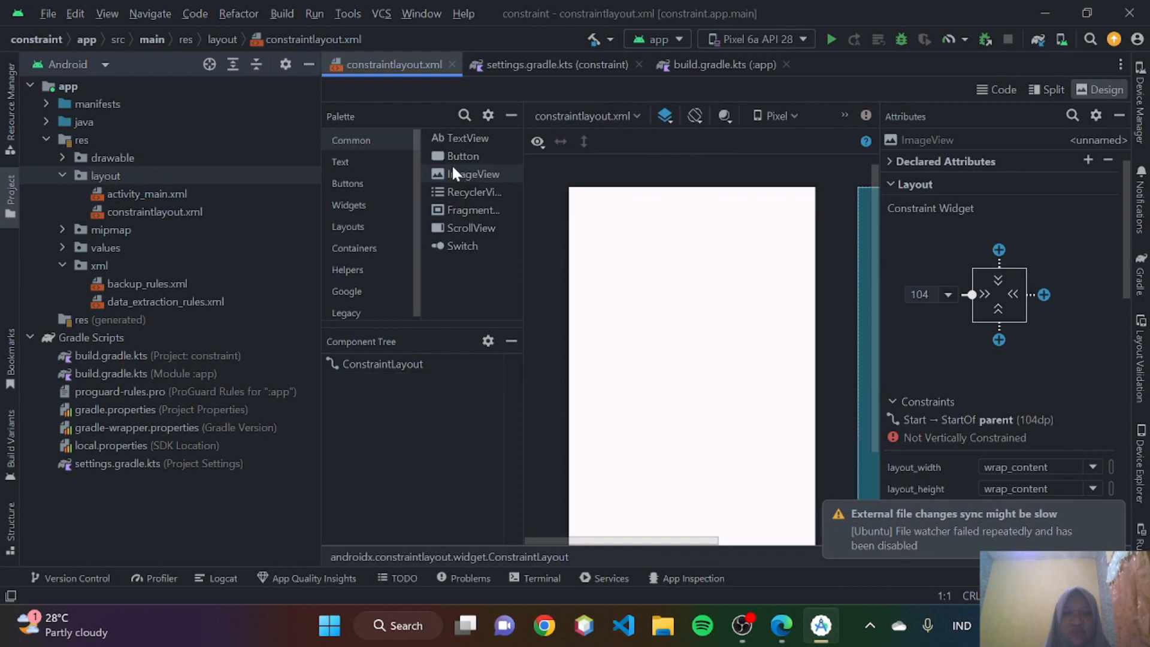
{"action": "left_click", "coordinate": [446, 140]}
{"action": "left_click_drag", "start_coordinate": [643, 248], "coordinate": [673, 271]}
{"action": "left_click_drag", "start_coordinate": [458, 135], "coordinate": [654, 264]}
{"action": "left_click_drag", "start_coordinate": [452, 135], "coordinate": [722, 258]}
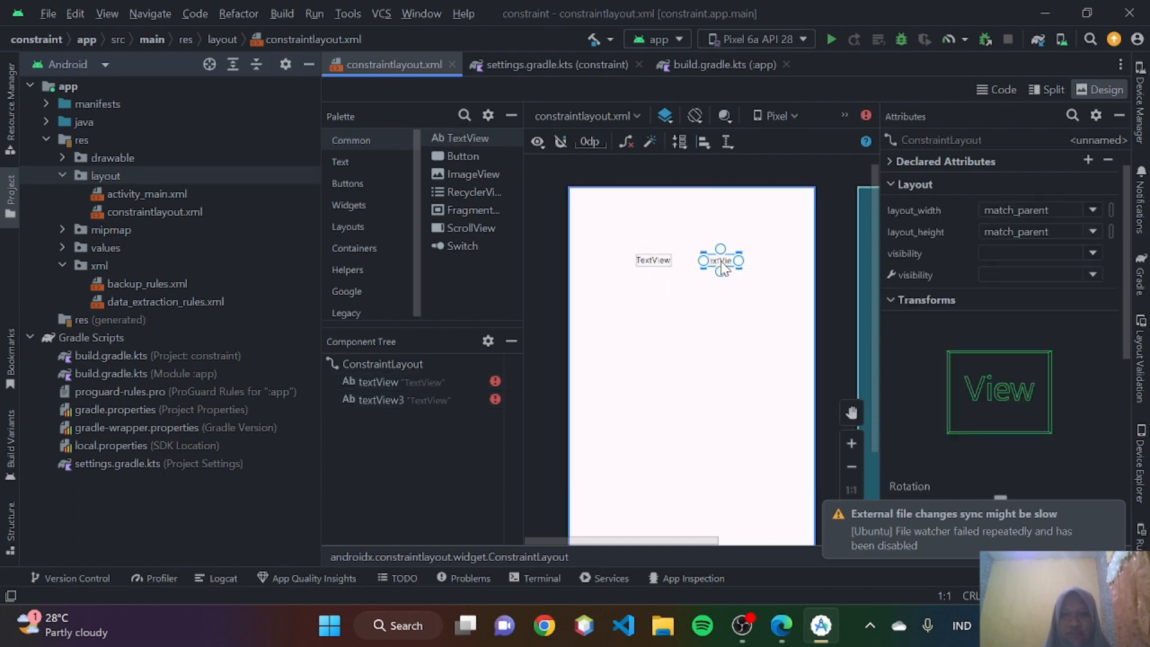
{"action": "left_click_drag", "start_coordinate": [475, 136], "coordinate": [652, 294]}
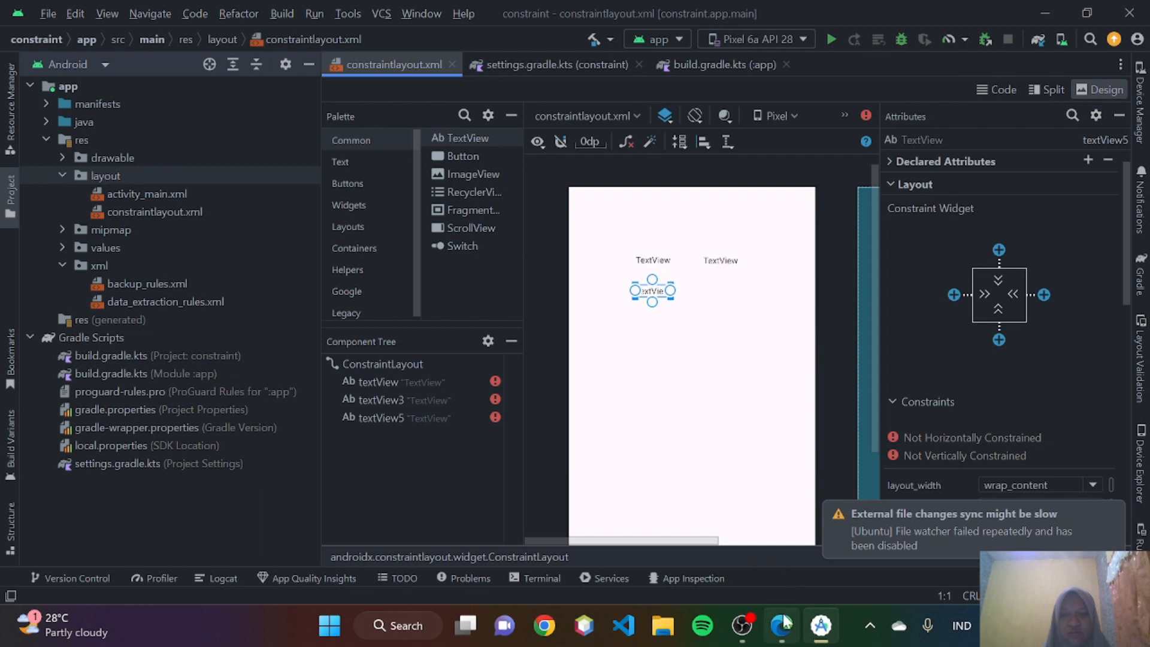
- Switch to Edge and reread how Figure 8 constrains B to the right of A and C below A
{"action": "left_click", "coordinate": [783, 624]}
{"action": "scroll", "coordinate": [696, 374], "scroll_direction": "down", "scroll_amount": 1}
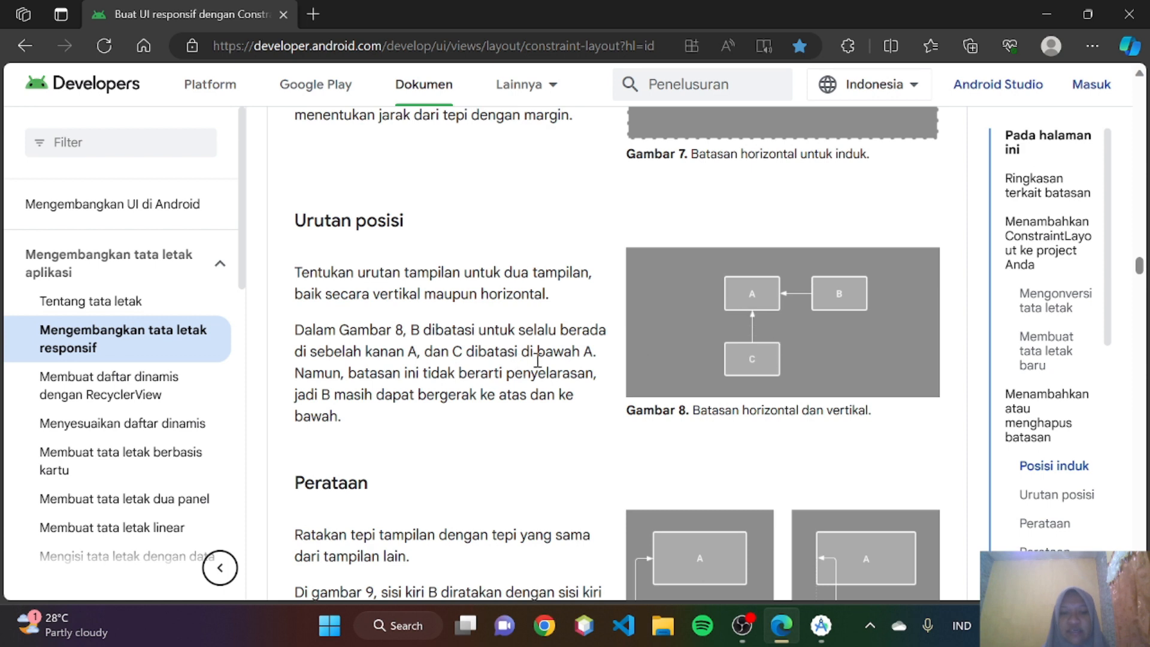
{"action": "scroll", "coordinate": [537, 360], "scroll_direction": "down", "scroll_amount": 1}
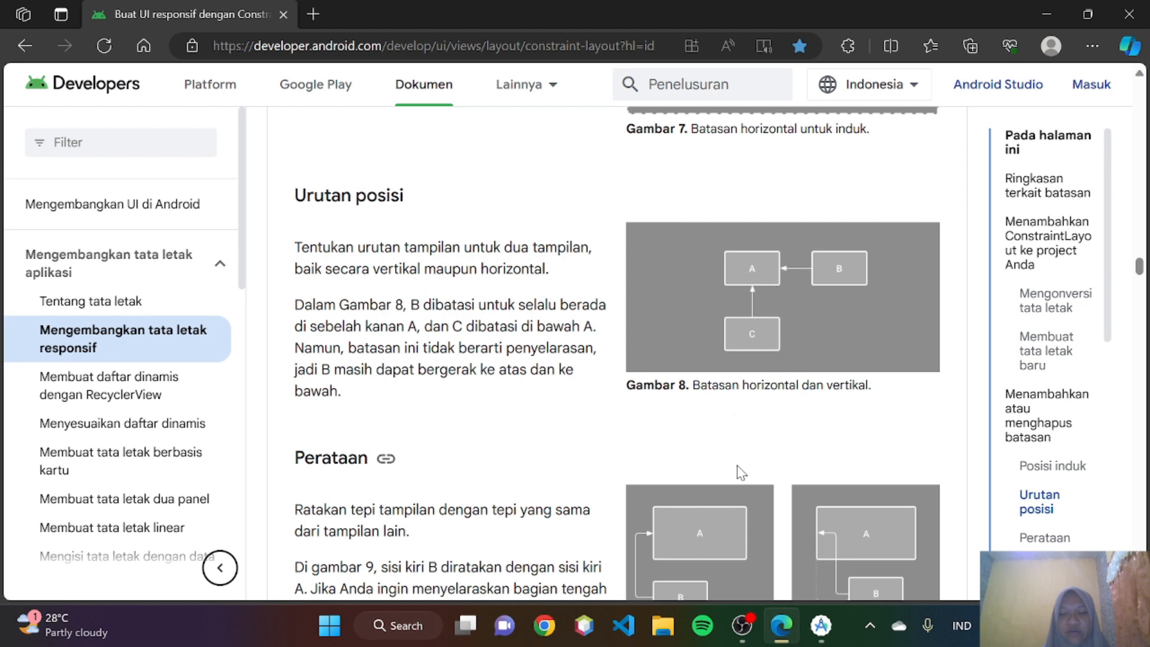
- In Android Studio, constrain the start of textView3 to the end of textView with a margin of about 55
{"action": "left_click", "coordinate": [821, 625]}
{"action": "left_click", "coordinate": [721, 260]}
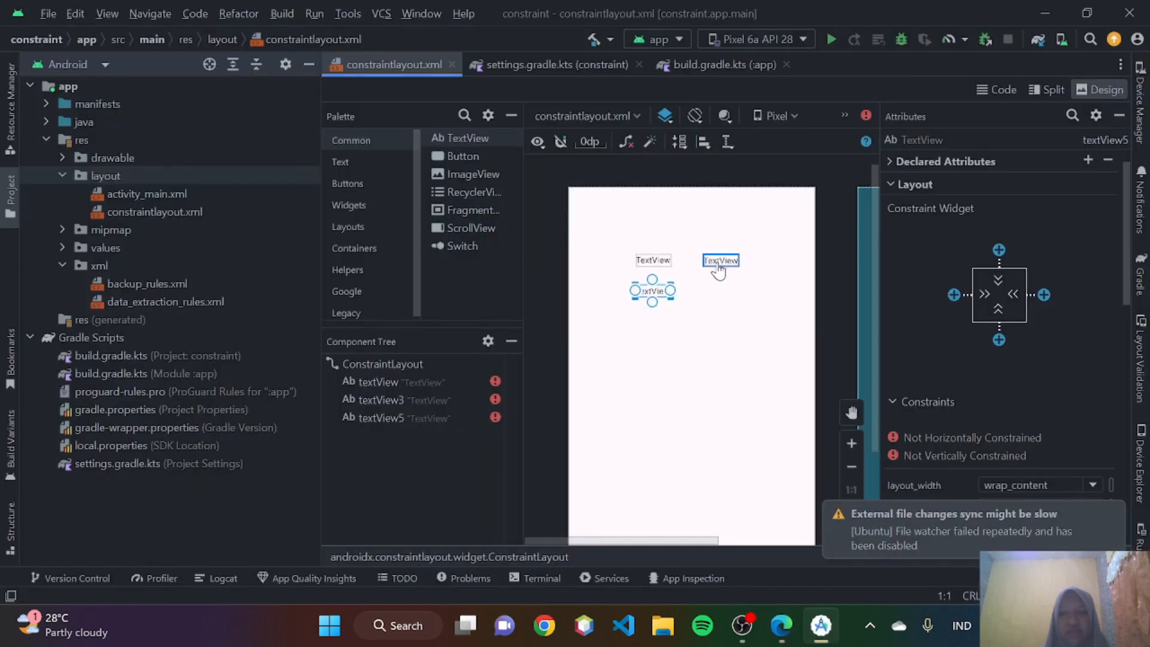
{"action": "left_click", "coordinate": [953, 293]}
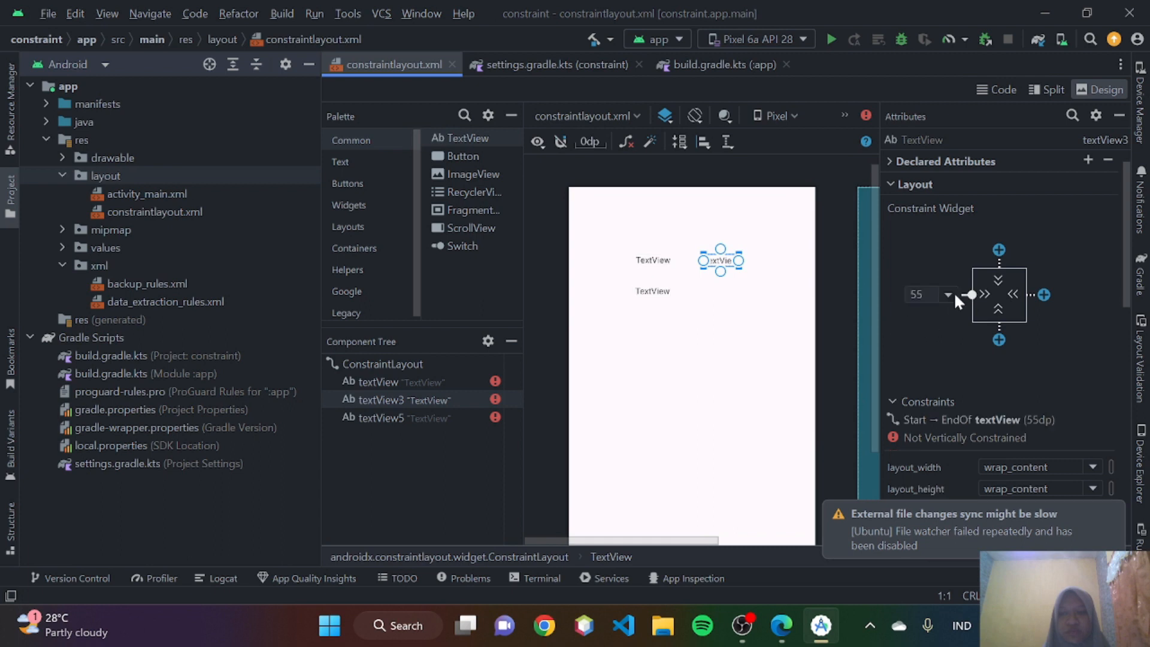
- Constrain the top of textView5 to the bottom of textView with a margin of about 44 dp
{"action": "left_click", "coordinate": [659, 265]}
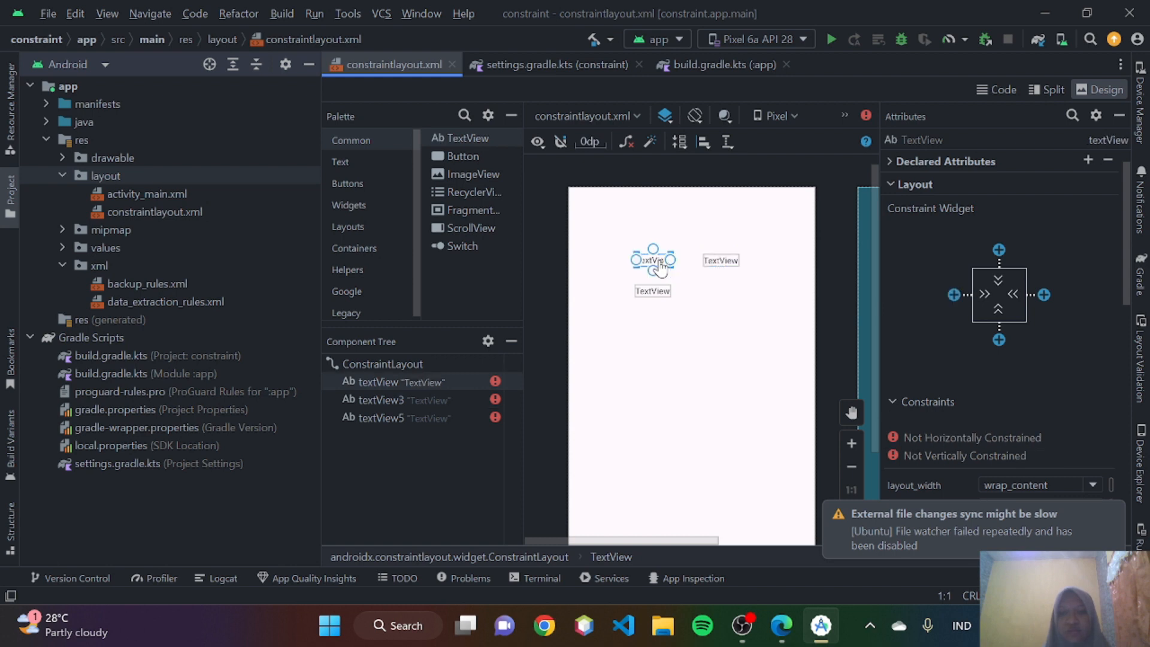
{"action": "scroll", "coordinate": [660, 268], "scroll_direction": "up", "scroll_amount": 8}
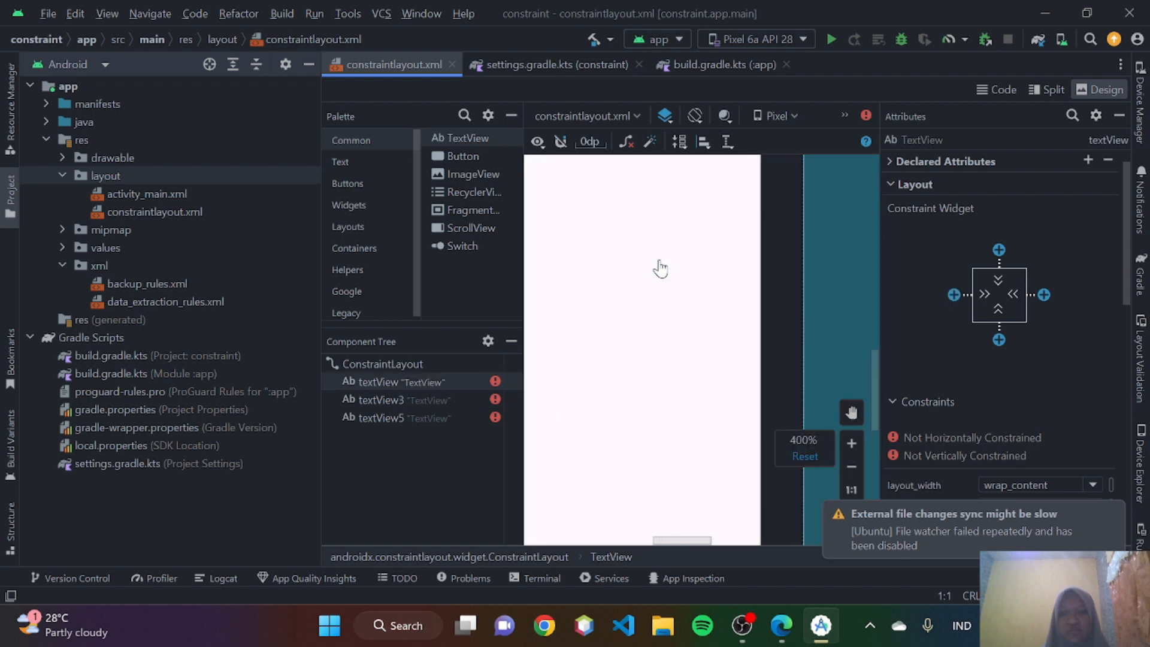
{"action": "scroll", "coordinate": [660, 267], "scroll_direction": "up", "scroll_amount": 6}
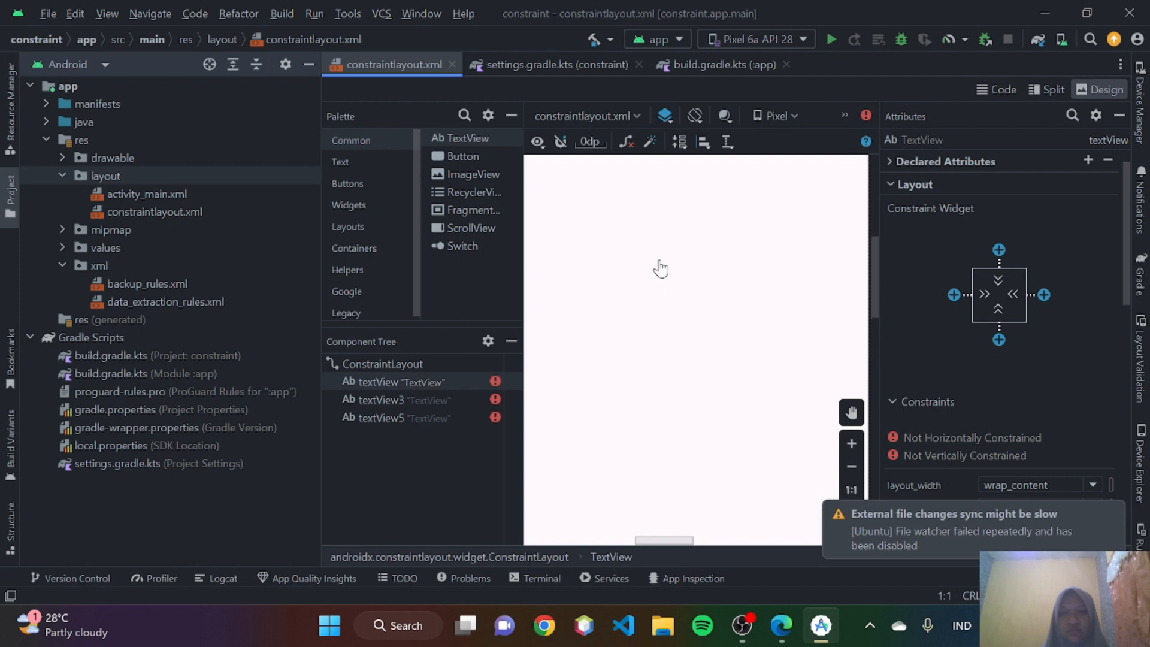
{"action": "scroll", "coordinate": [659, 267], "scroll_direction": "up", "scroll_amount": 5}
{"action": "scroll", "coordinate": [660, 267], "scroll_direction": "down", "scroll_amount": 3}
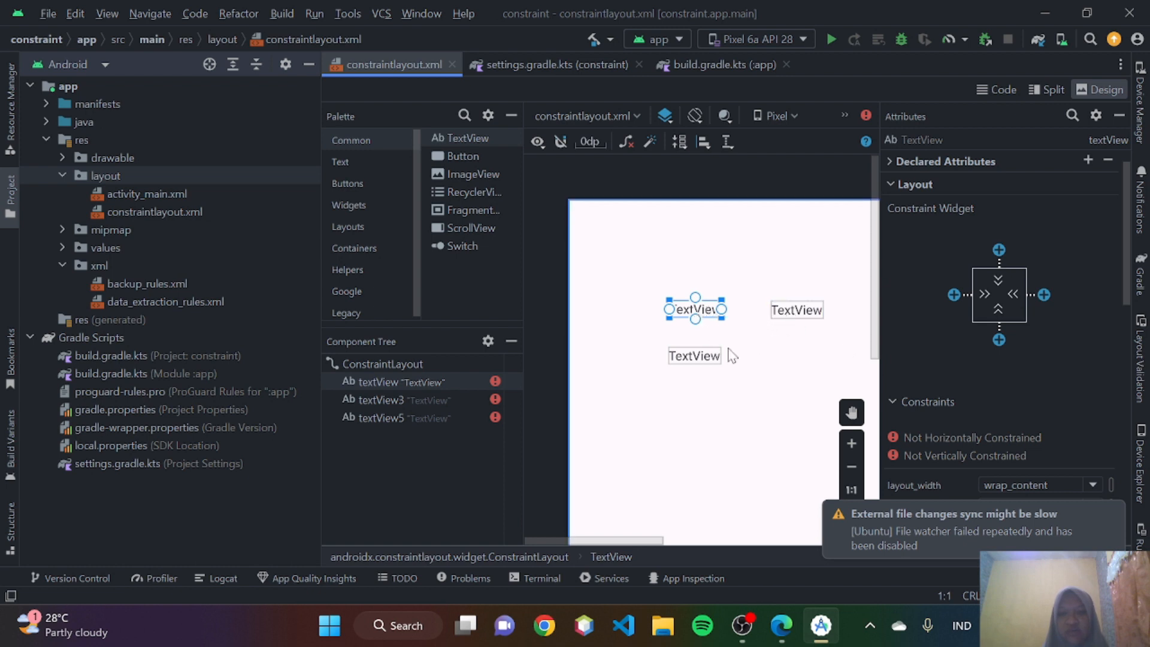
{"action": "left_click", "coordinate": [696, 359]}
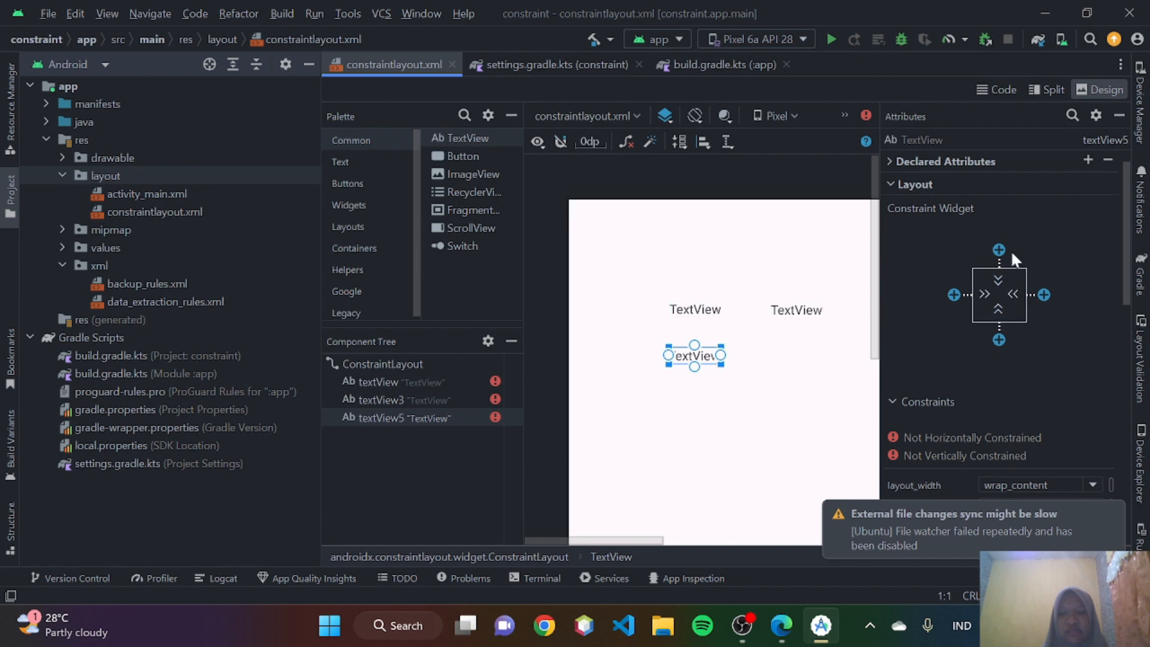
{"action": "left_click", "coordinate": [999, 250]}
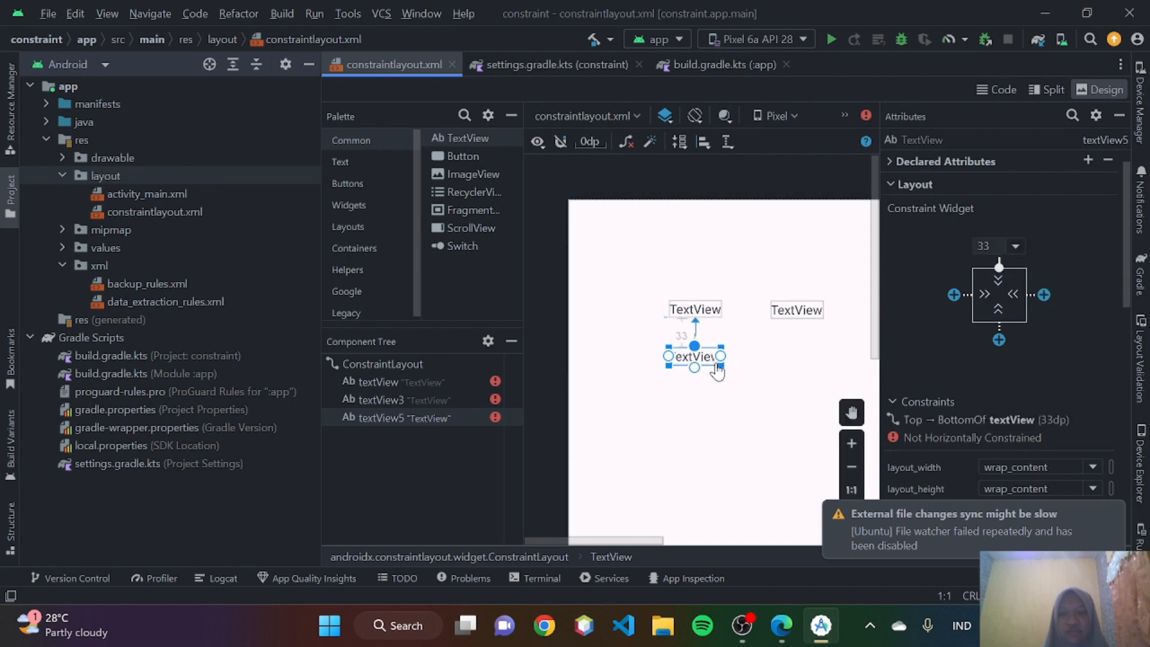
{"action": "scroll", "coordinate": [717, 371], "scroll_direction": "right", "scroll_amount": 2}
{"action": "left_click_drag", "start_coordinate": [688, 359], "coordinate": [690, 369]}
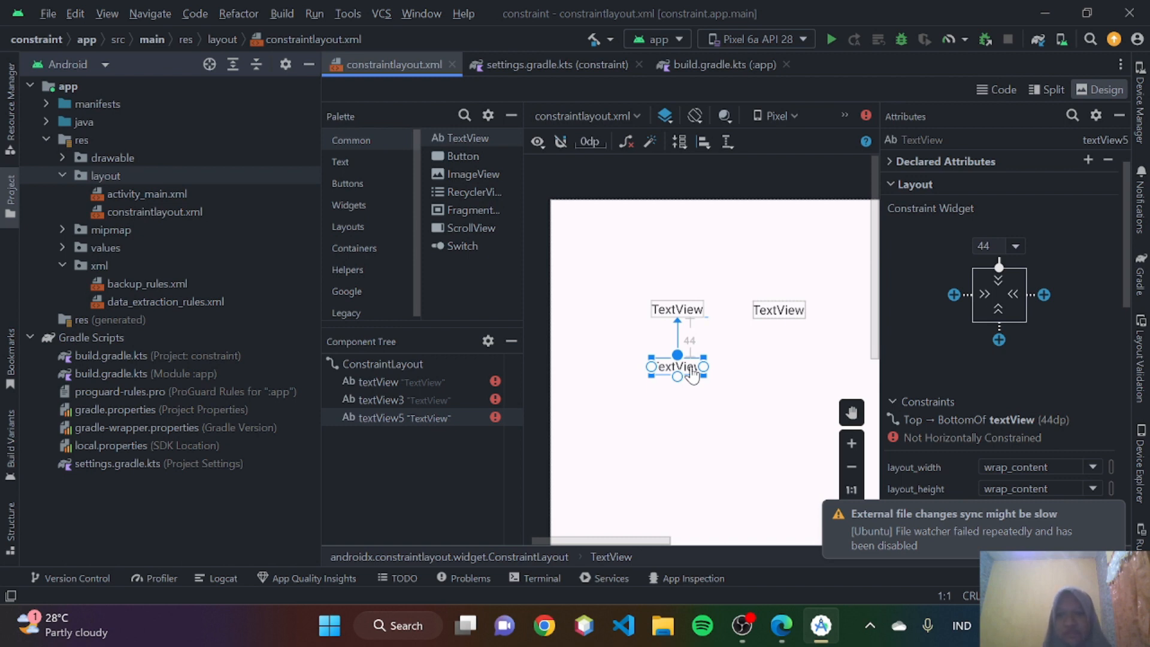
- Check Figure 8 in the Edge guide, and in Android Studio move textView3 to a start margin of about 60 dp
{"action": "left_click", "coordinate": [781, 625]}
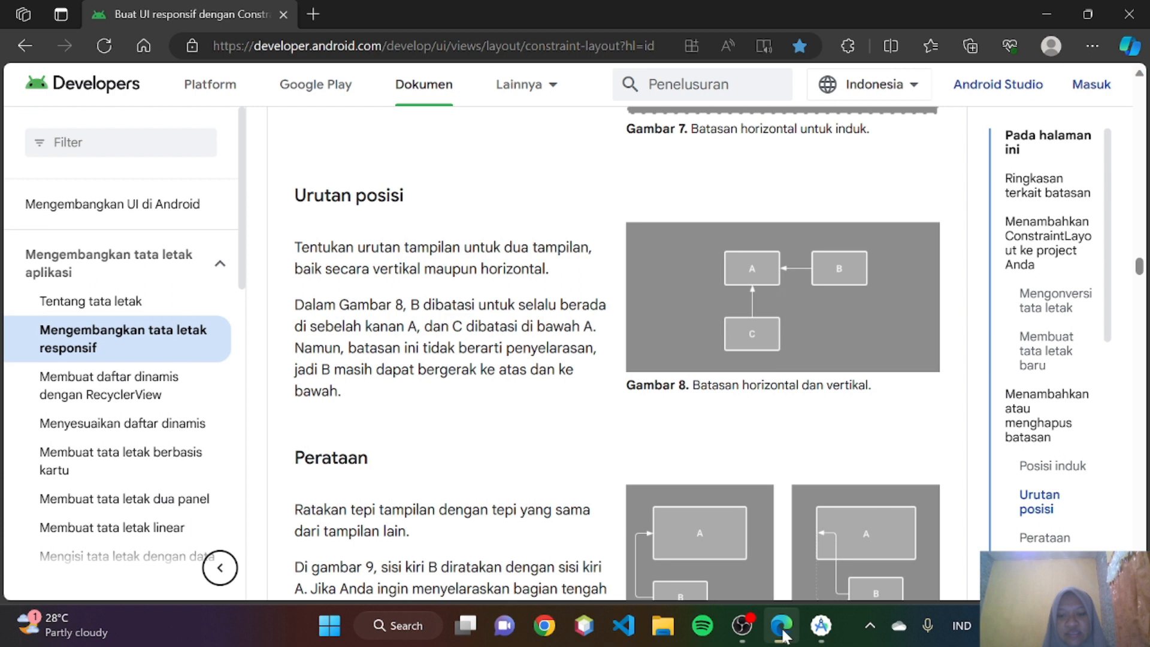
{"action": "left_click", "coordinate": [821, 626]}
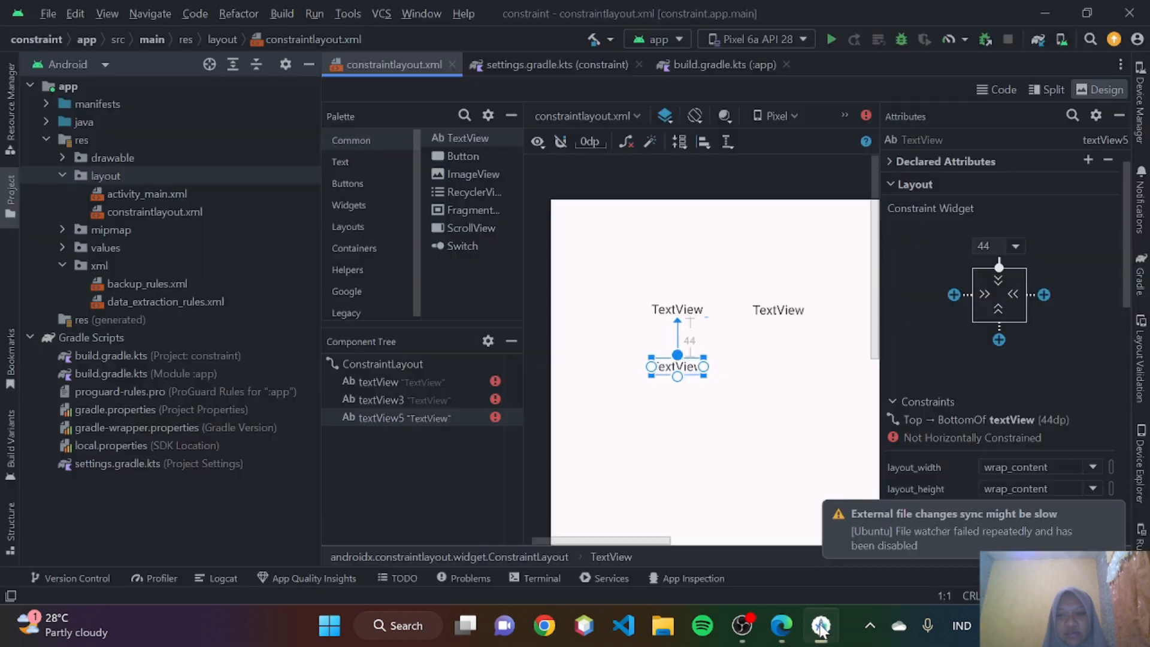
{"action": "left_click", "coordinate": [775, 315]}
{"action": "left_click_drag", "start_coordinate": [775, 315], "coordinate": [778, 311]}
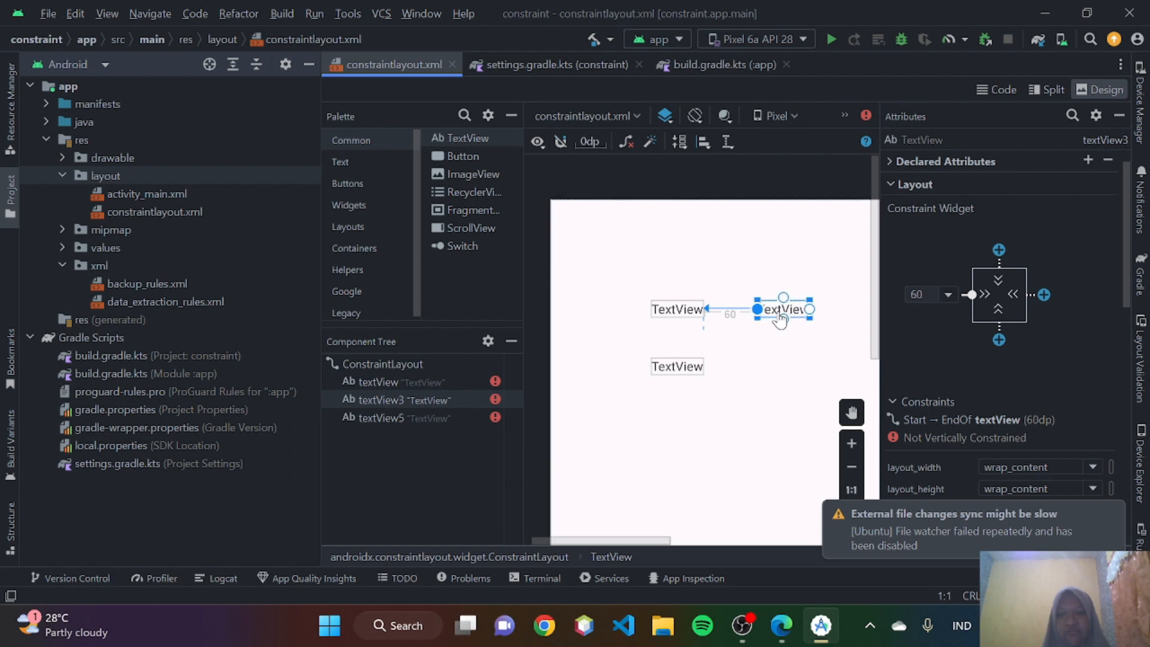
- Switch to Edge and read the Perataan section with Figures 9 and 10
{"action": "left_click", "coordinate": [781, 624]}
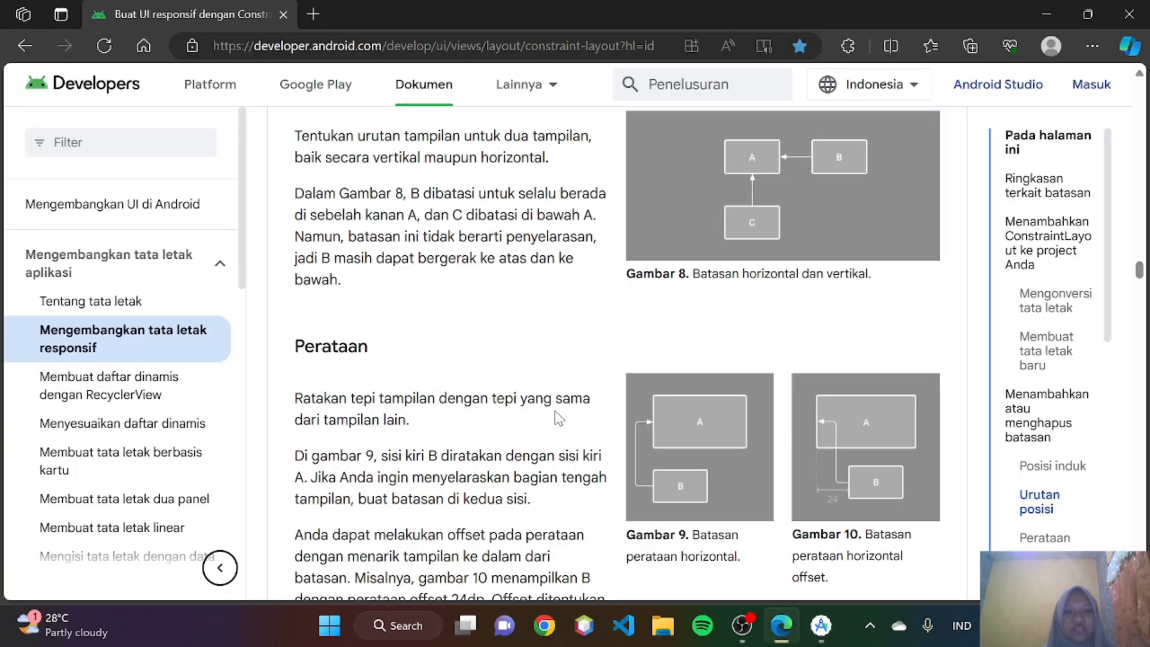
{"action": "scroll", "coordinate": [554, 411], "scroll_direction": "down", "scroll_amount": 1}
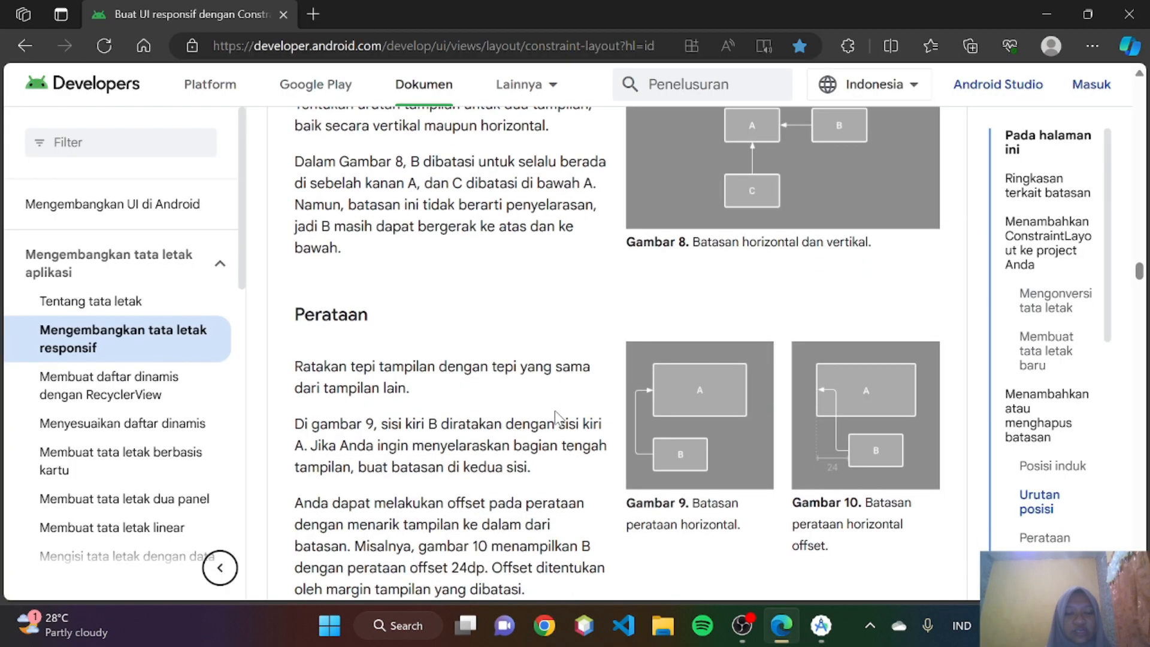
{"action": "scroll", "coordinate": [384, 390], "scroll_direction": "down", "scroll_amount": 1}
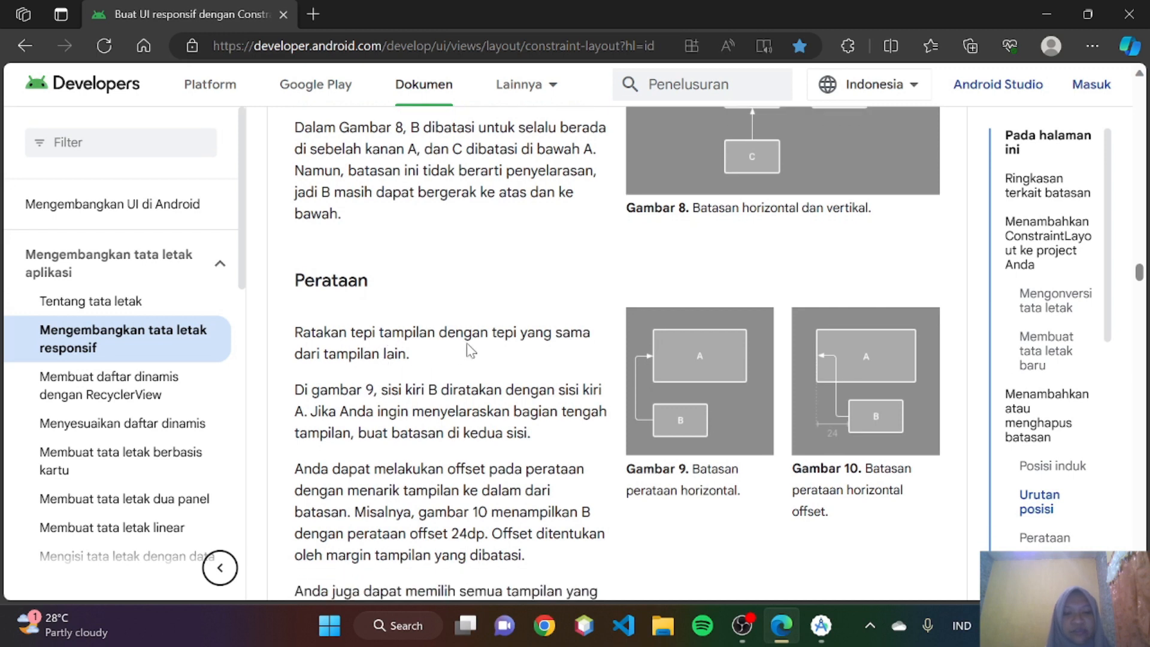
{"action": "scroll", "coordinate": [471, 350], "scroll_direction": "down", "scroll_amount": 1}
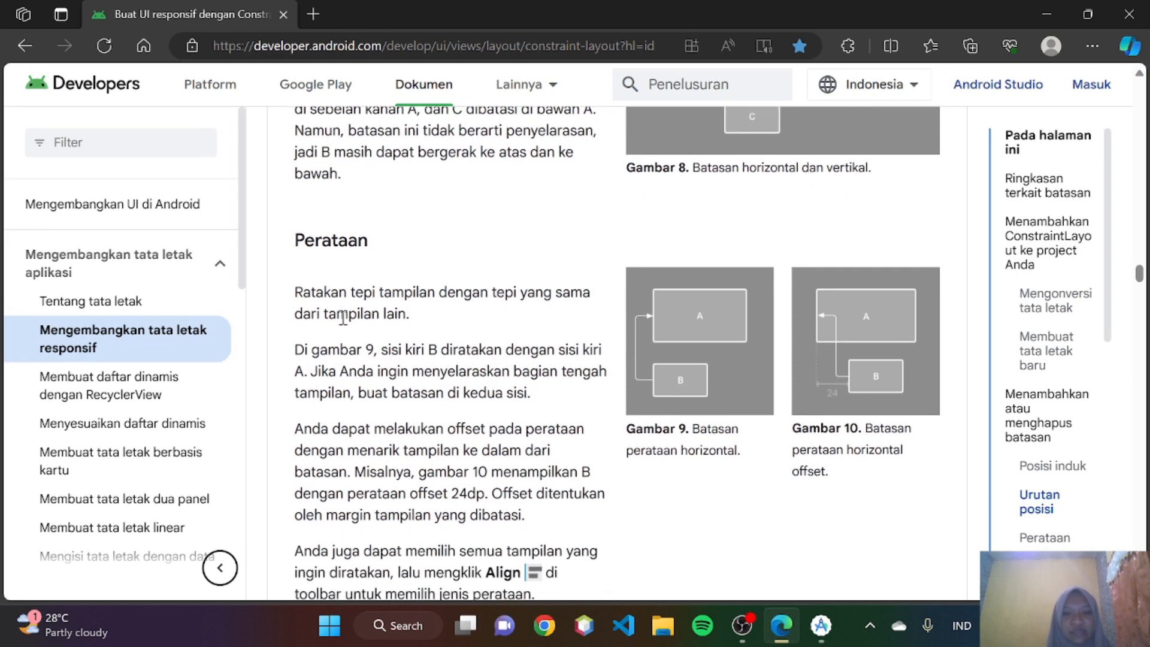
{"action": "scroll", "coordinate": [436, 331], "scroll_direction": "down", "scroll_amount": 1}
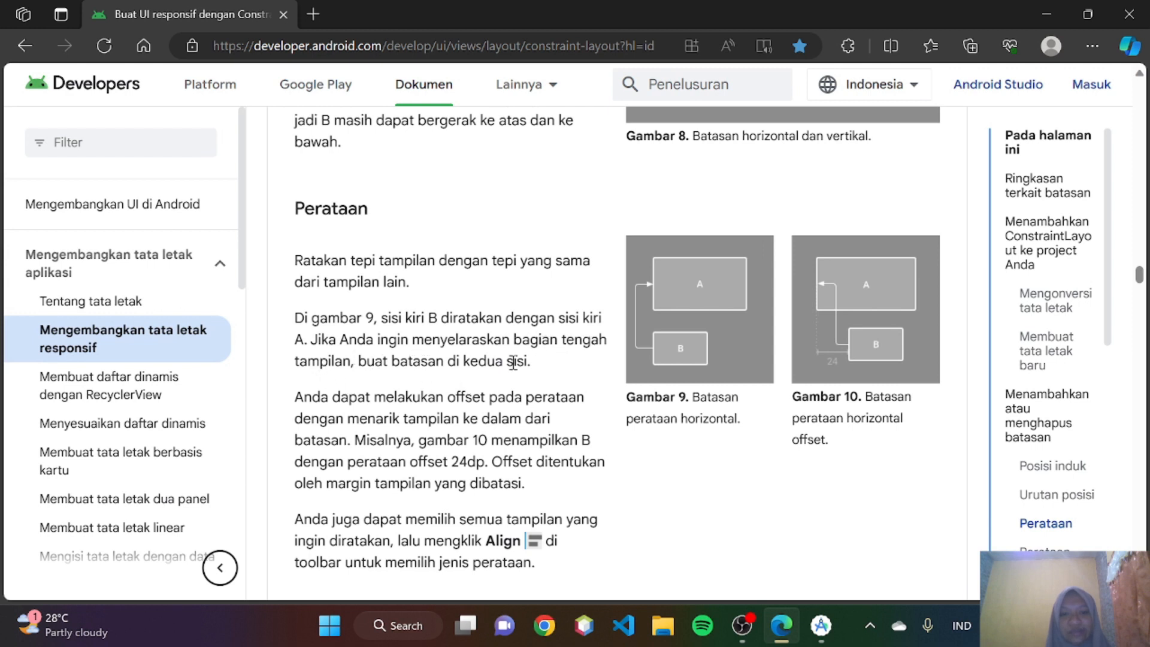
- In Android Studio, enlarge the upper textView to about 88 dp wide with a taller box
{"action": "left_click", "coordinate": [821, 625]}
{"action": "left_click", "coordinate": [695, 312]}
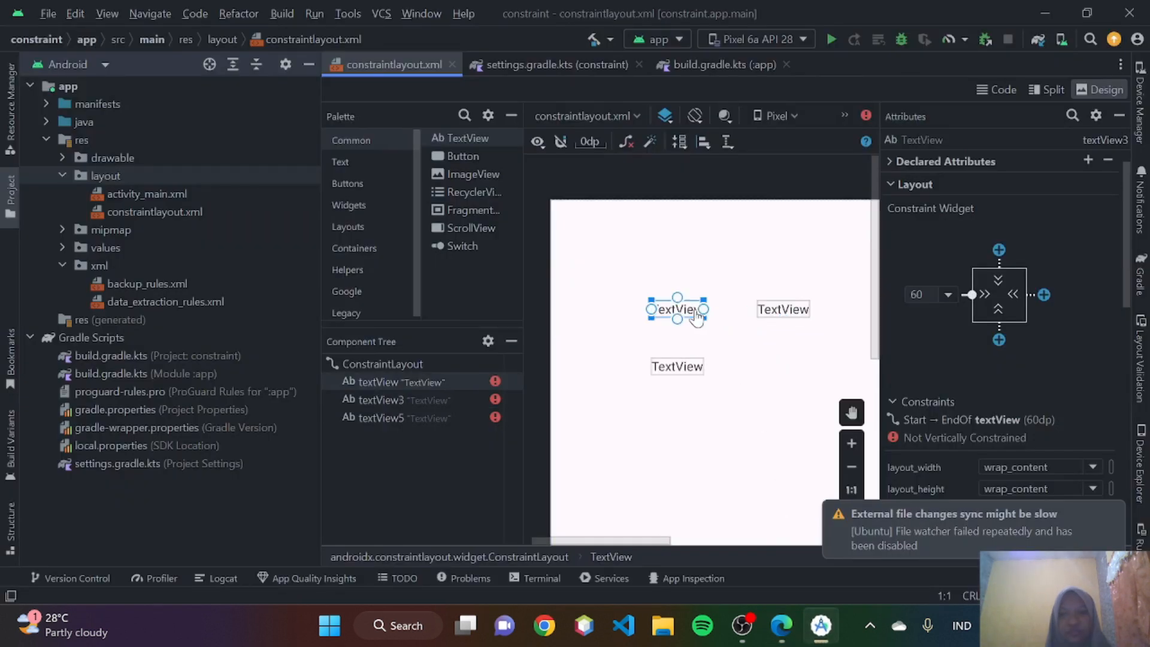
{"action": "scroll", "coordinate": [696, 319], "scroll_direction": "up", "scroll_amount": 2}
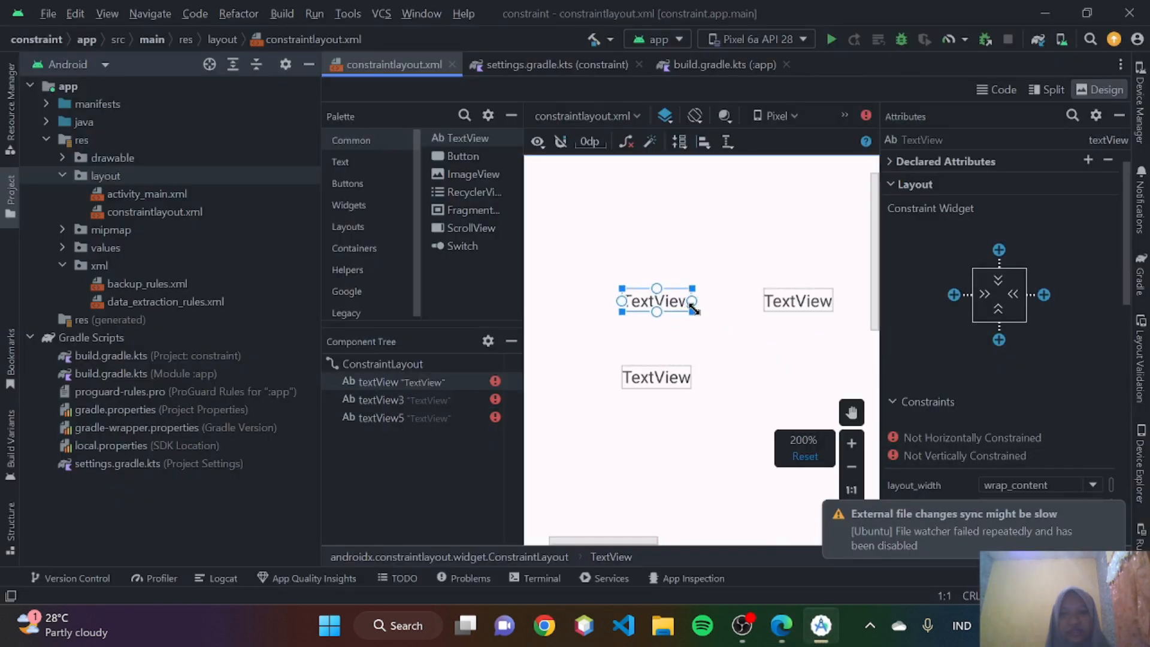
{"action": "left_click_drag", "start_coordinate": [691, 313], "coordinate": [728, 329]}
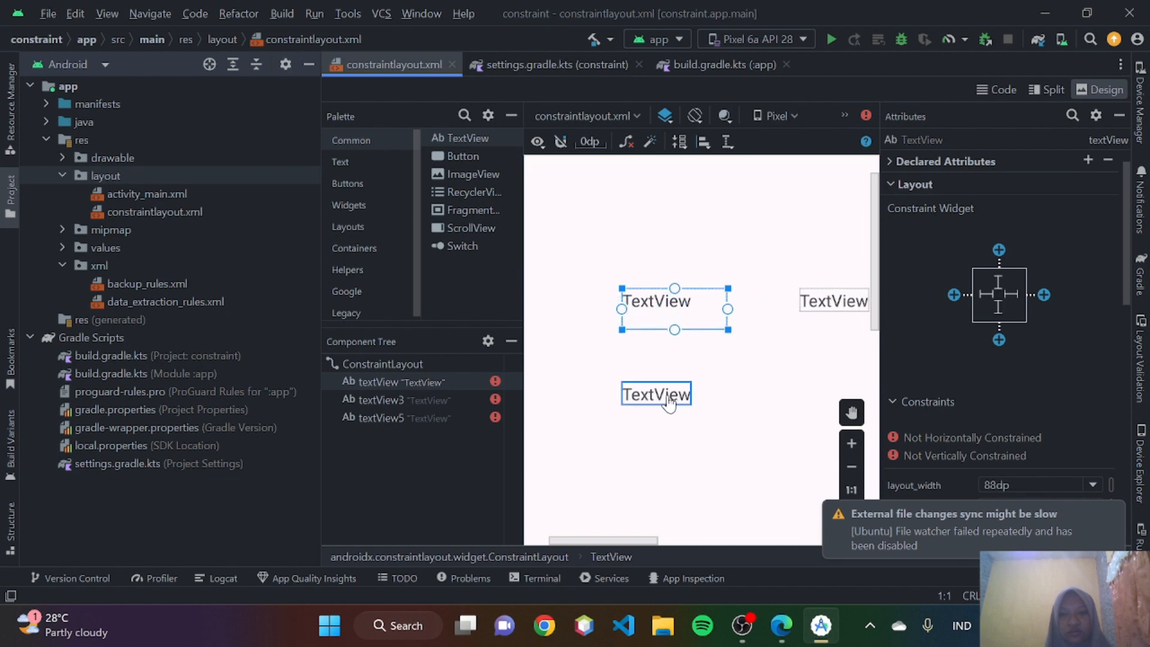
- Delete textView3, leaving only the two stacked TextViews in the layout
{"action": "left_click", "coordinate": [808, 310]}
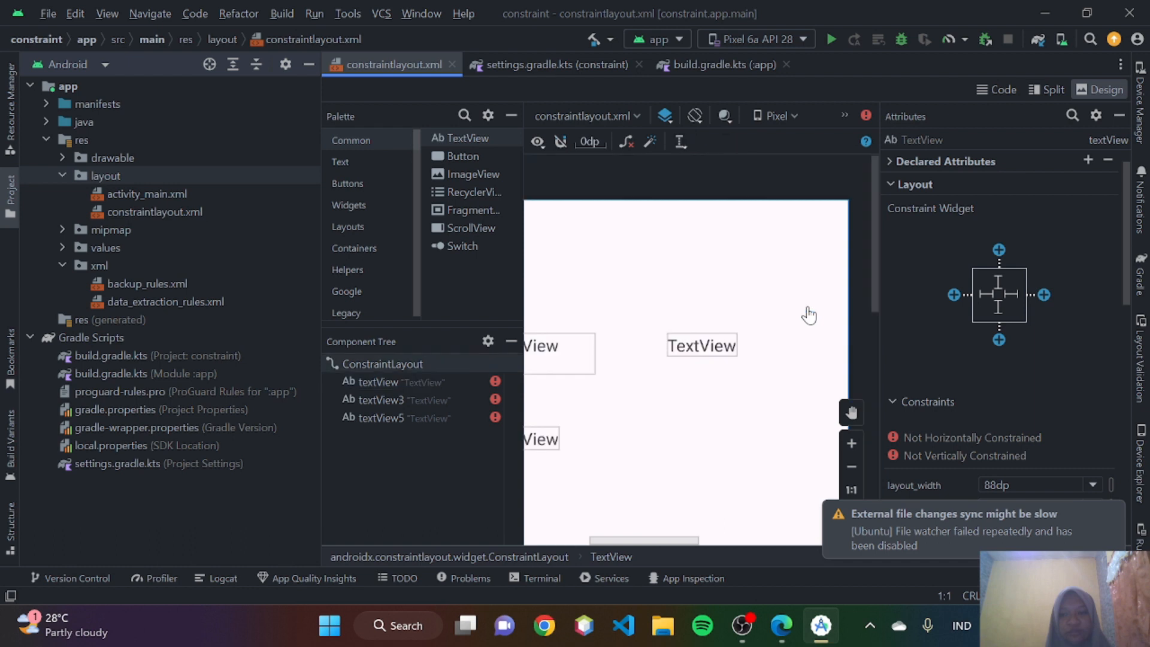
{"action": "left_click", "coordinate": [717, 351]}
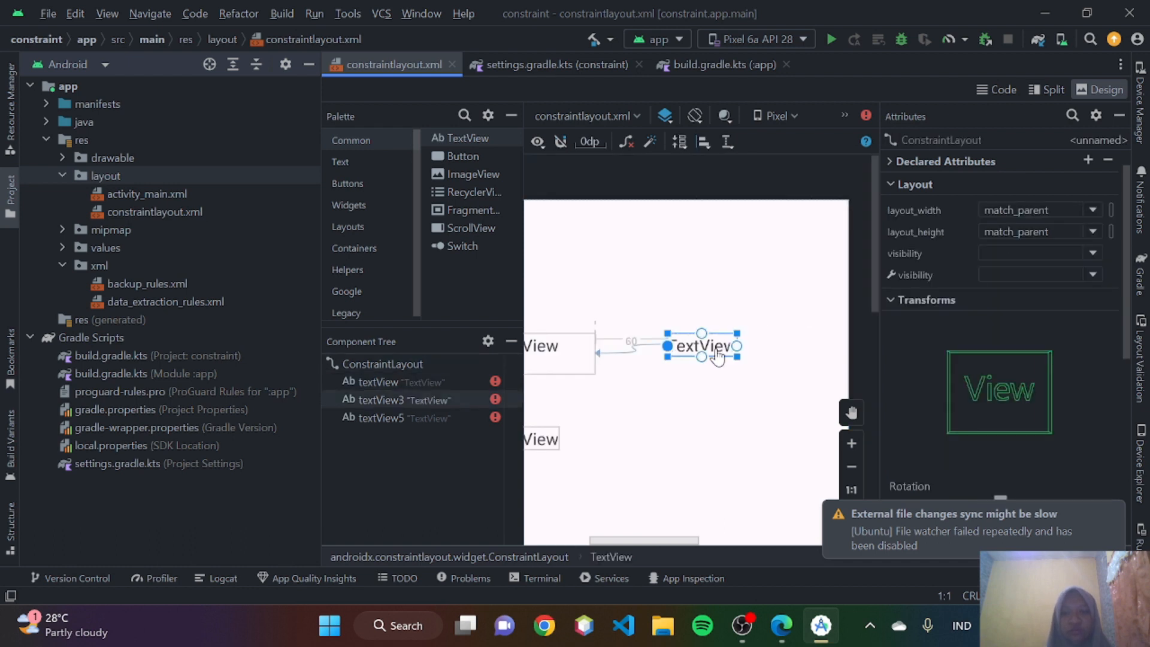
{"action": "key", "text": "Delete"}
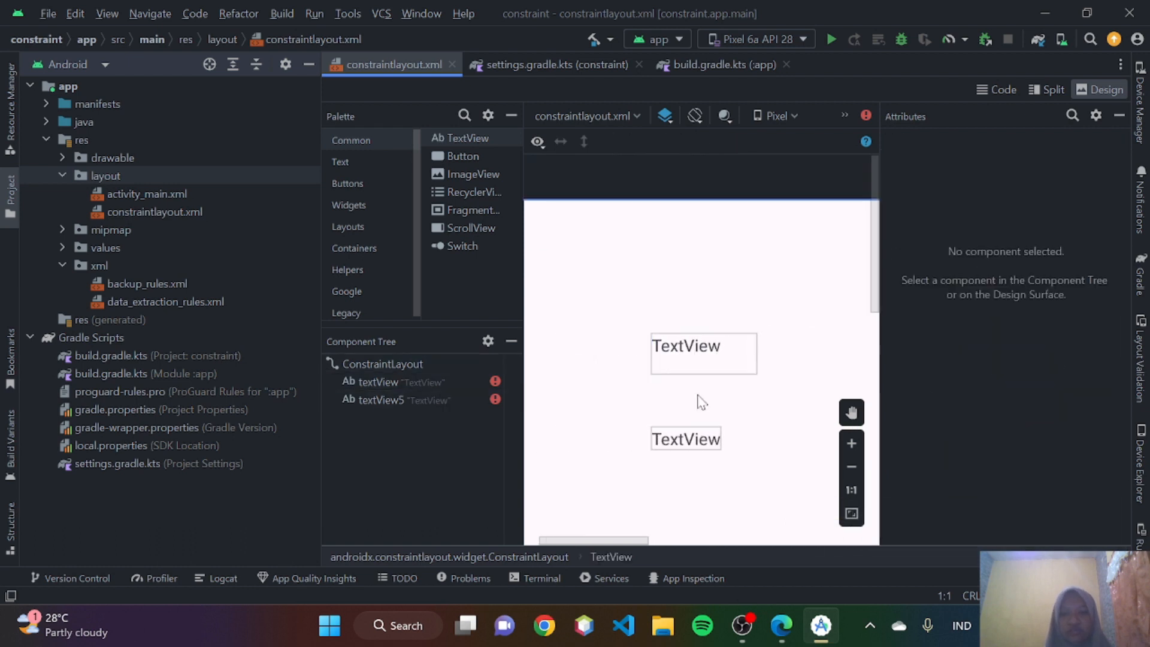
- Return to the Edge guide and read how Perataan covers edge alignment, the 24dp offset in Figure 10, and the Align option
{"action": "left_click", "coordinate": [781, 625]}
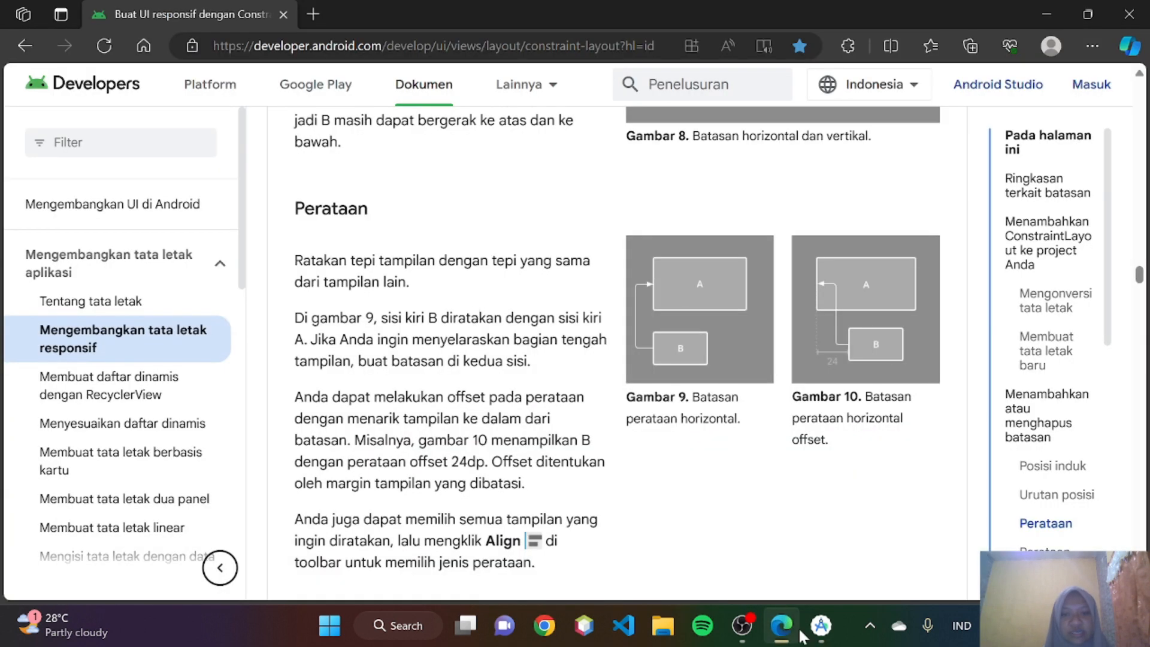
{"action": "left_click", "coordinate": [821, 626]}
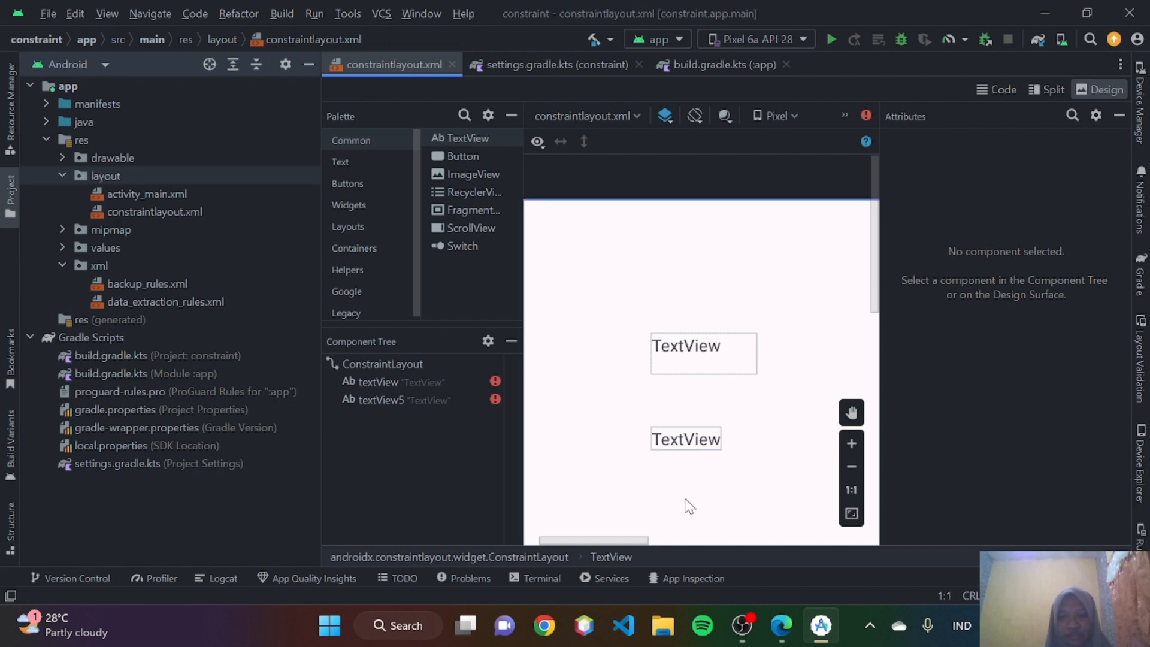
{"action": "left_click", "coordinate": [781, 625]}
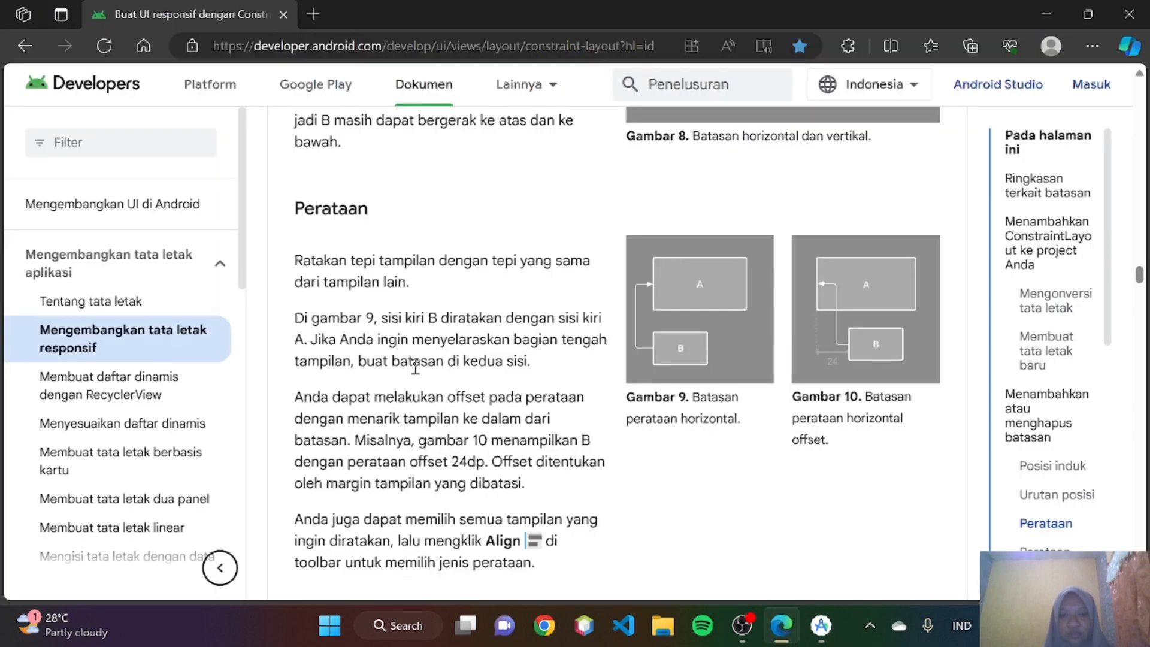
{"action": "scroll", "coordinate": [415, 366], "scroll_direction": "down", "scroll_amount": 1}
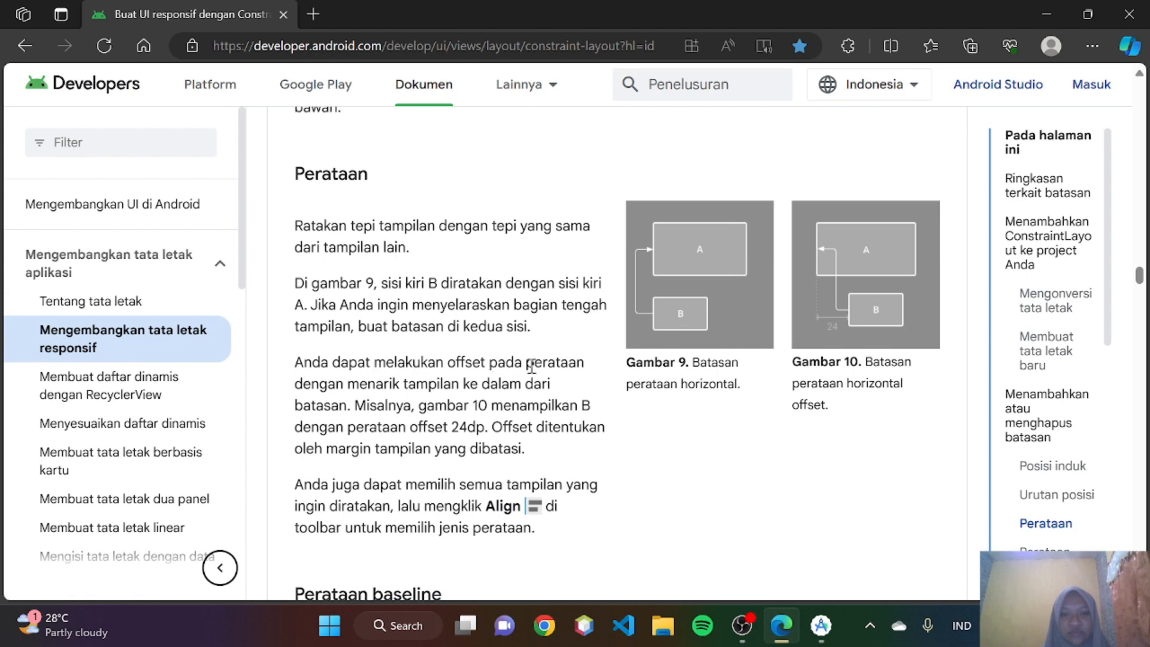
{"action": "scroll", "coordinate": [415, 379], "scroll_direction": "down", "scroll_amount": 1}
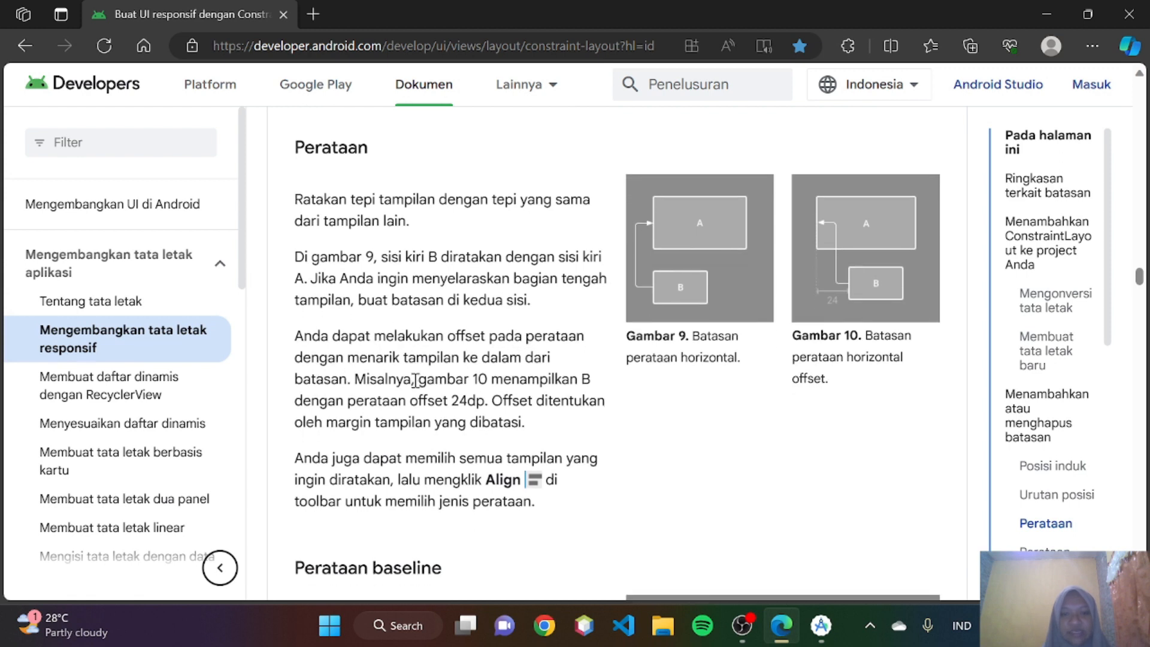
{"action": "scroll", "coordinate": [361, 377], "scroll_direction": "down", "scroll_amount": 1}
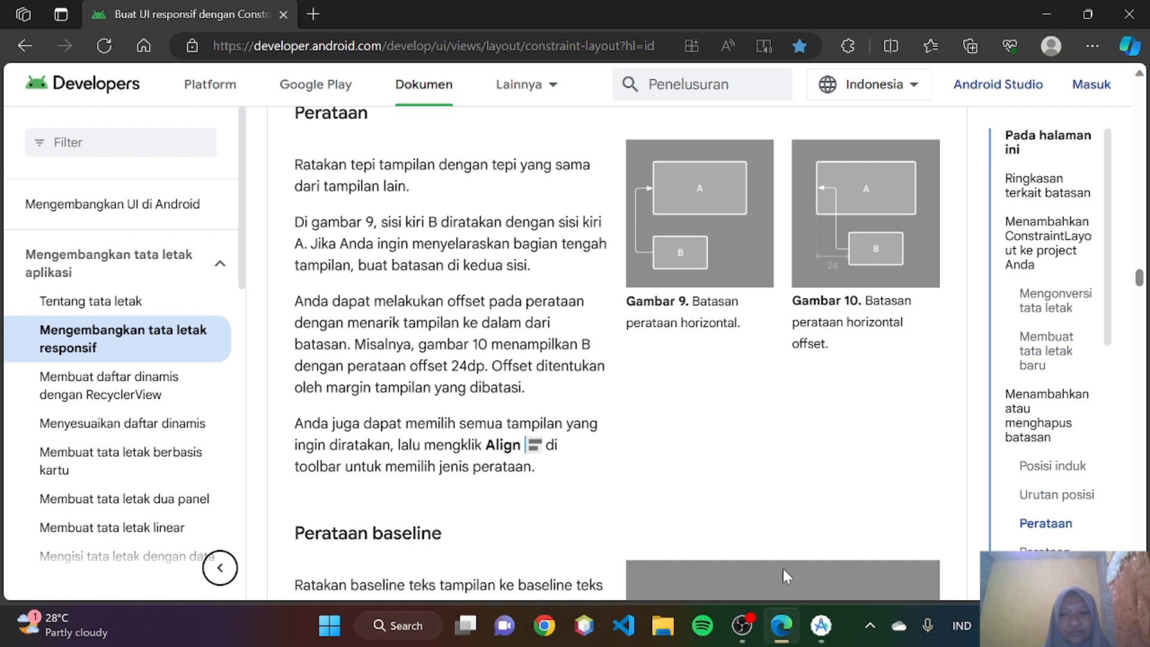
{"action": "scroll", "coordinate": [370, 378], "scroll_direction": "down", "scroll_amount": 1}
{"action": "scroll", "coordinate": [370, 378], "scroll_direction": "up", "scroll_amount": 1}
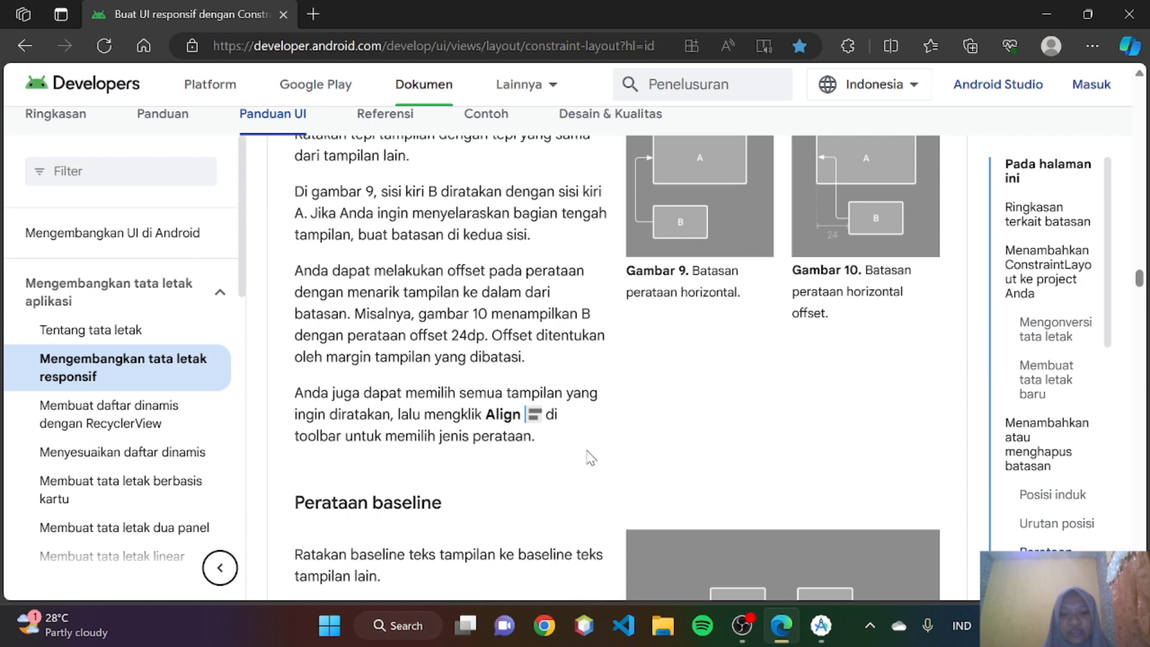
- In Android Studio, select textView and textView5 together and align them by Horizontal Centers
{"action": "left_click", "coordinate": [821, 625]}
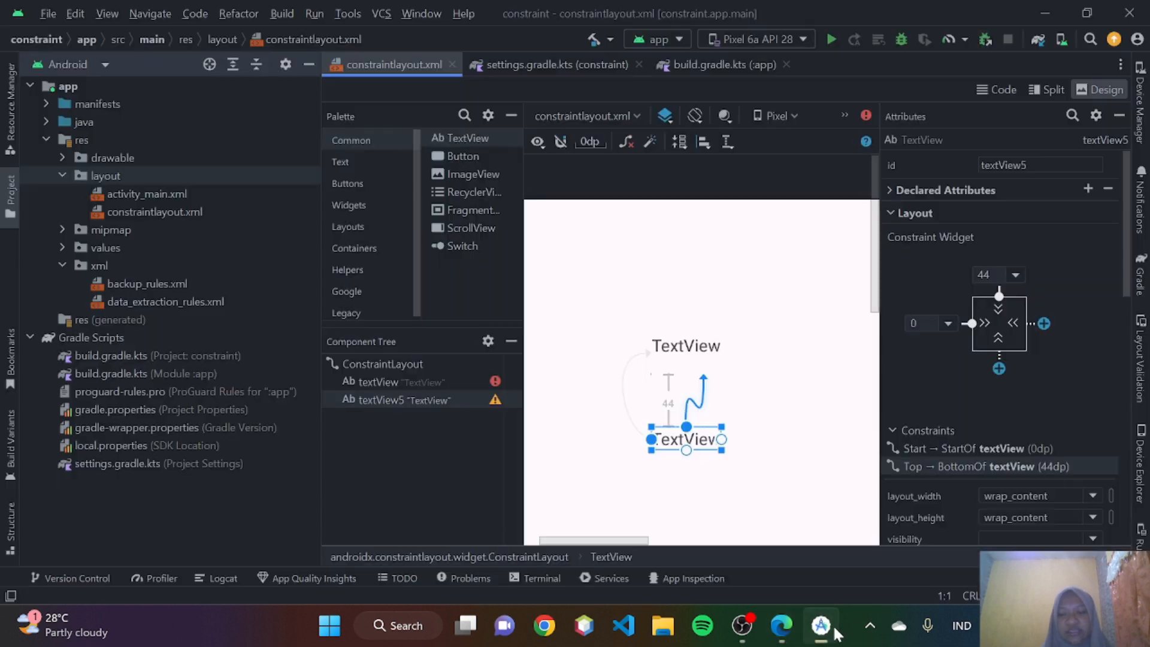
{"action": "left_click", "coordinate": [770, 497]}
{"action": "left_click_drag", "start_coordinate": [770, 497], "coordinate": [642, 308]}
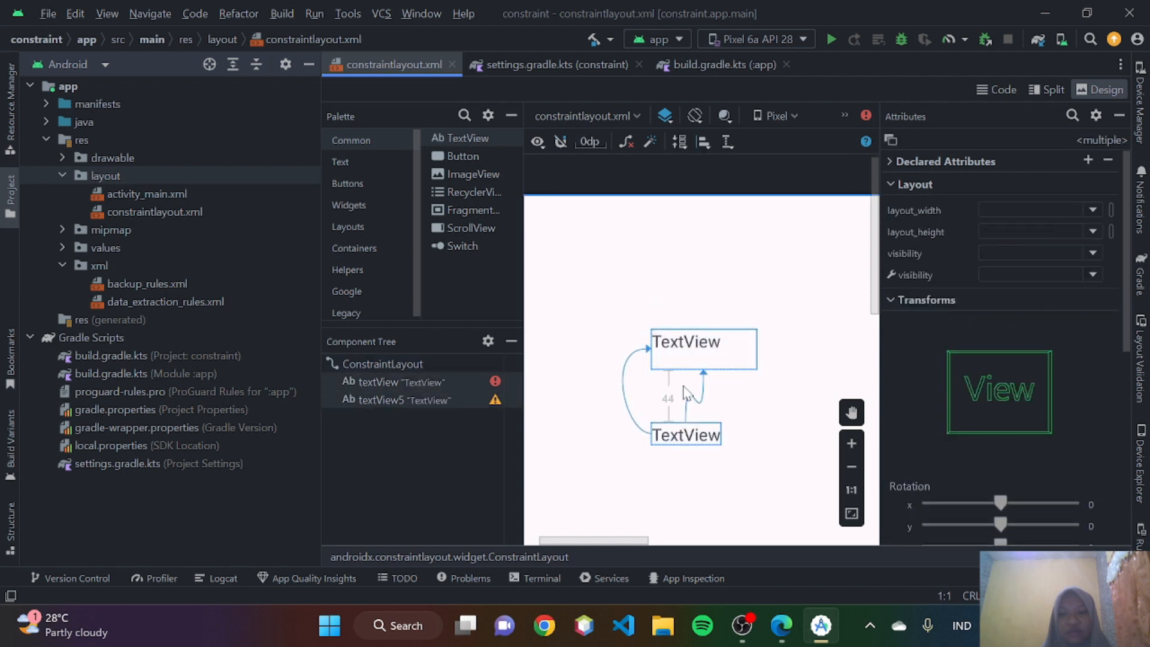
{"action": "left_click", "coordinate": [703, 143]}
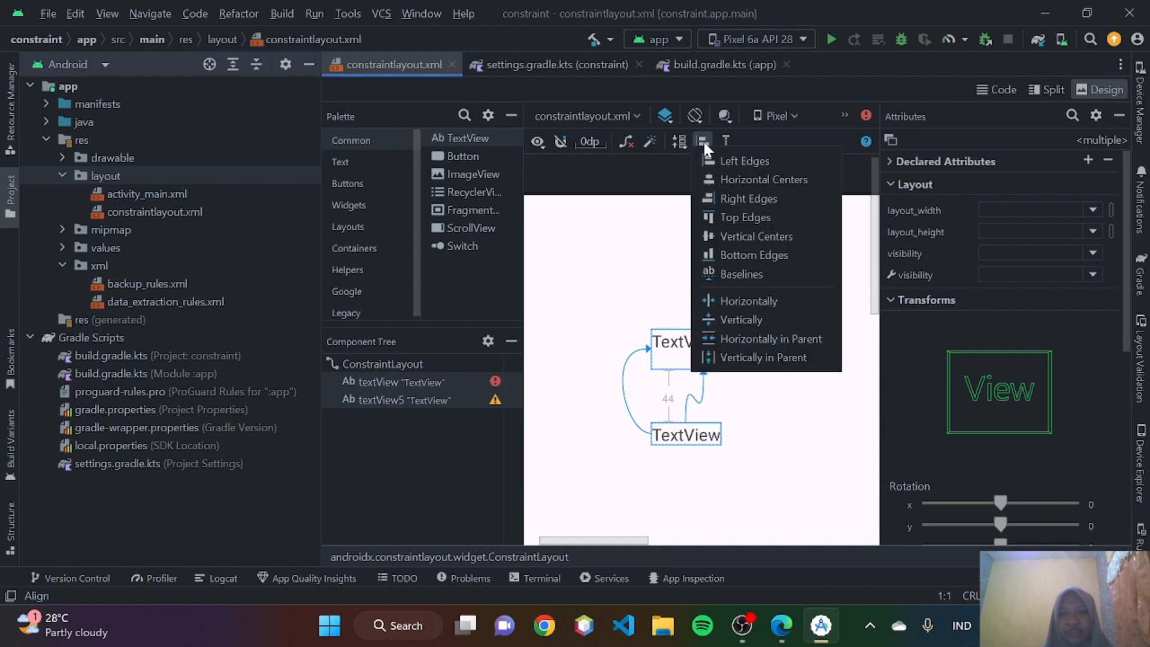
{"action": "left_click", "coordinate": [727, 177]}
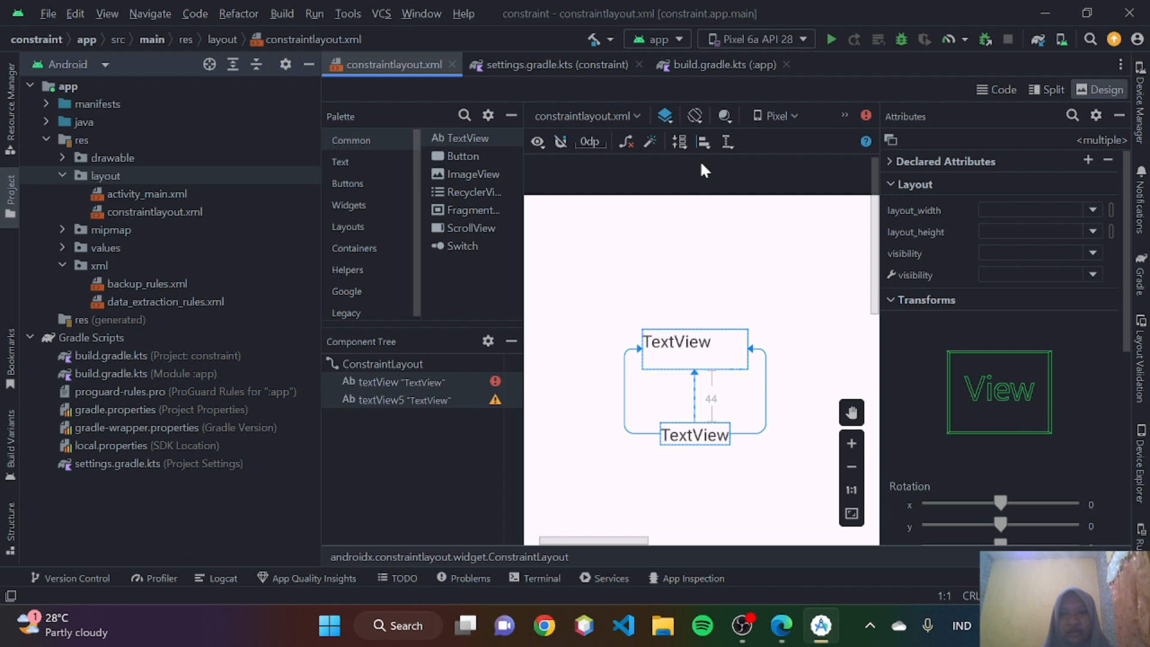
- Switch to Edge and read the Perataan baseline section with Figure 11 and its Show Baseline instructions
{"action": "left_click", "coordinate": [776, 643]}
{"action": "scroll", "coordinate": [681, 454], "scroll_direction": "down", "scroll_amount": 2}
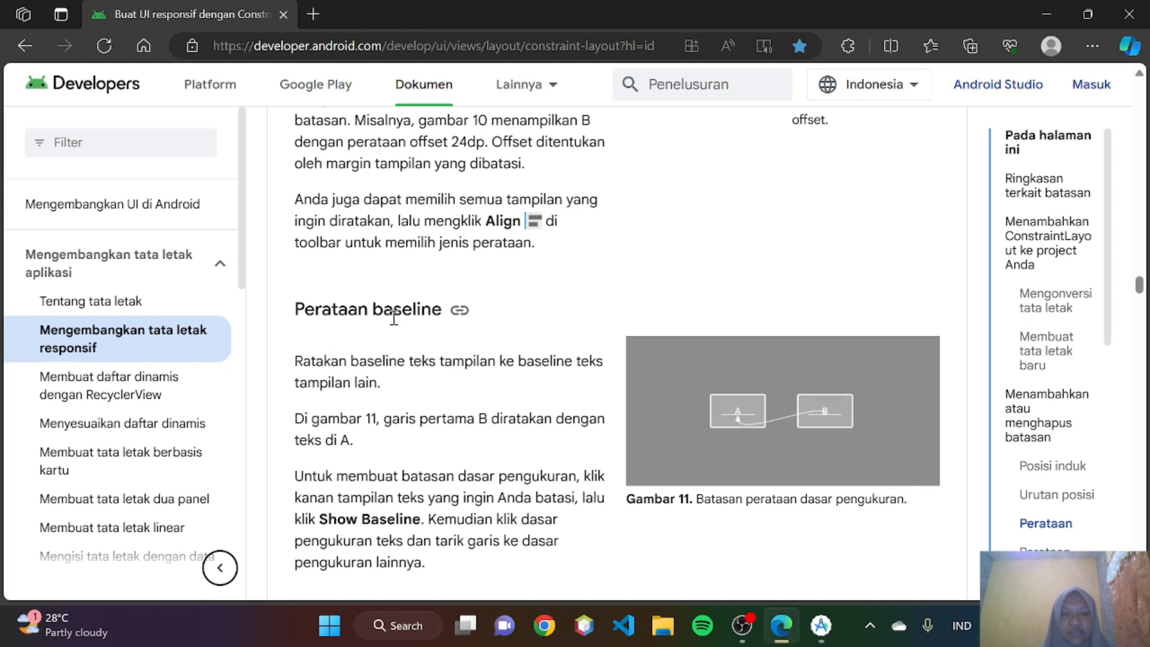
{"action": "scroll", "coordinate": [393, 317], "scroll_direction": "down", "scroll_amount": 1}
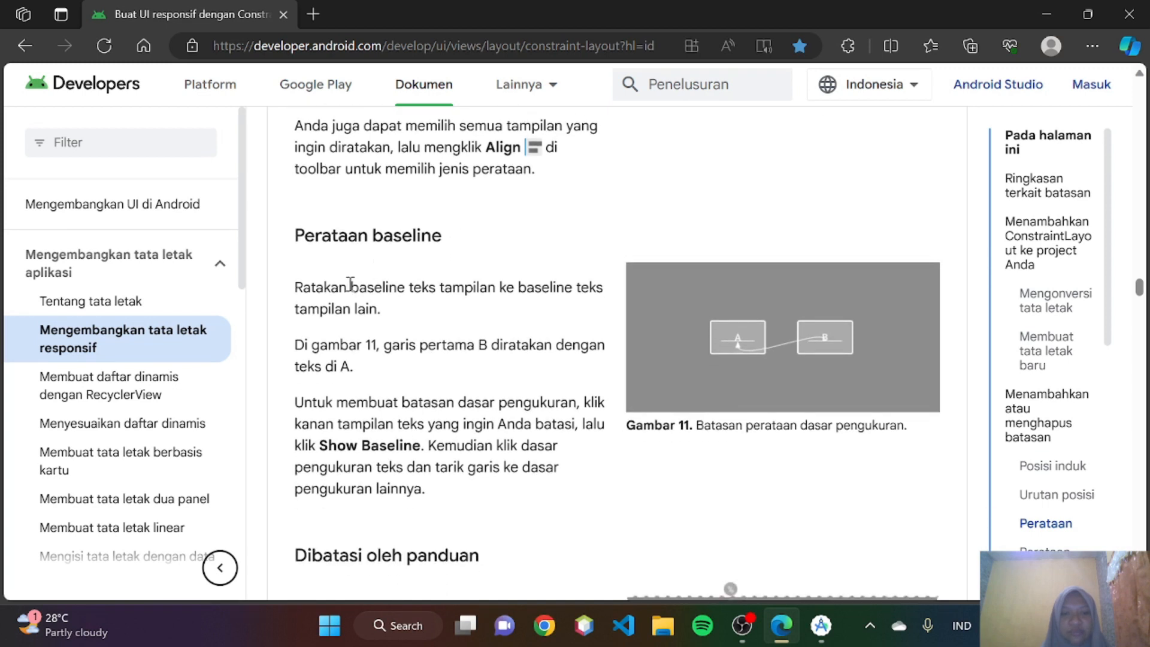
{"action": "scroll", "coordinate": [351, 287], "scroll_direction": "down", "scroll_amount": 1}
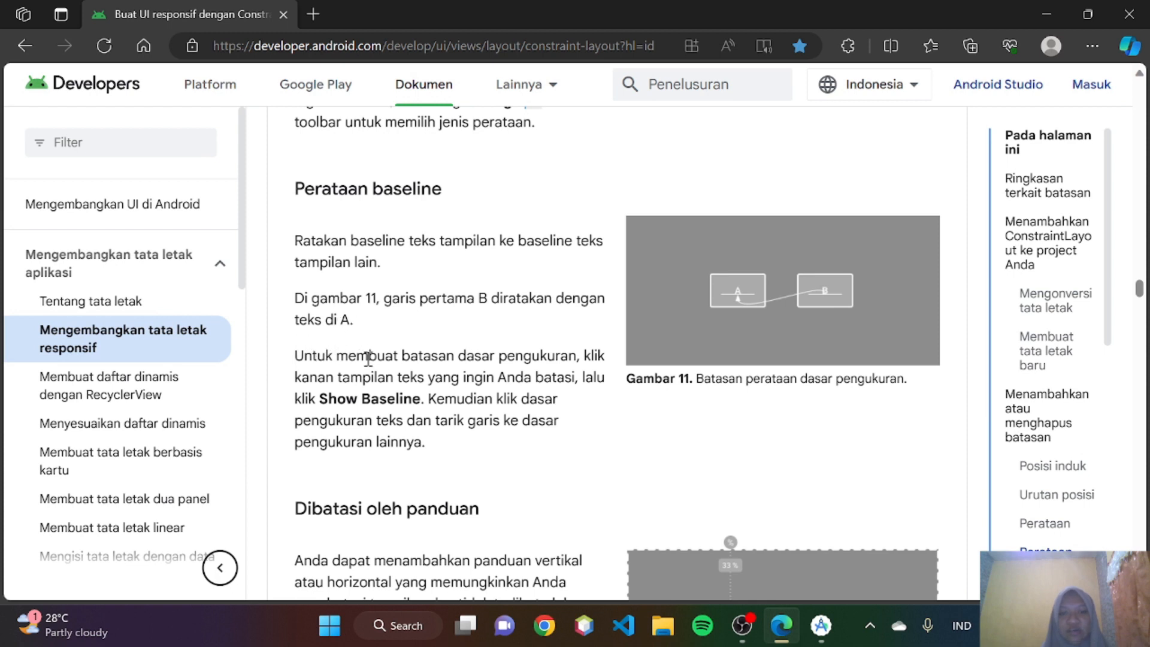
- Switch to Android Studio, delete the two existing TextViews, and place two new TextViews side by side in the layout
{"action": "scroll", "coordinate": [455, 371], "scroll_direction": "down", "scroll_amount": 1}
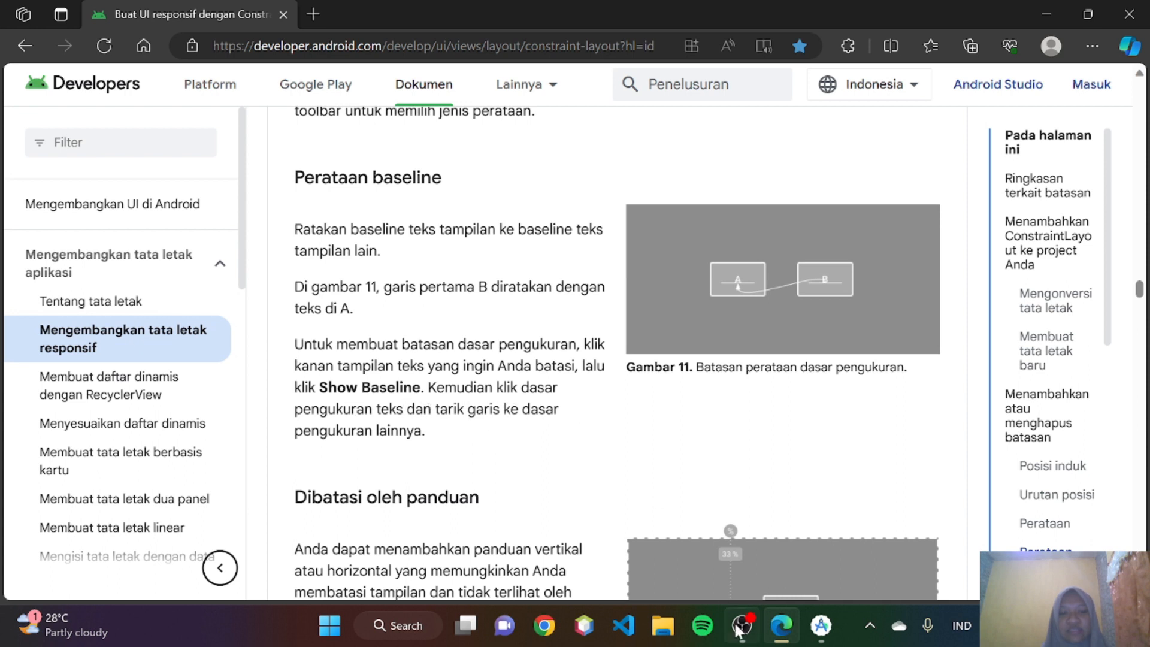
{"action": "left_click", "coordinate": [797, 562]}
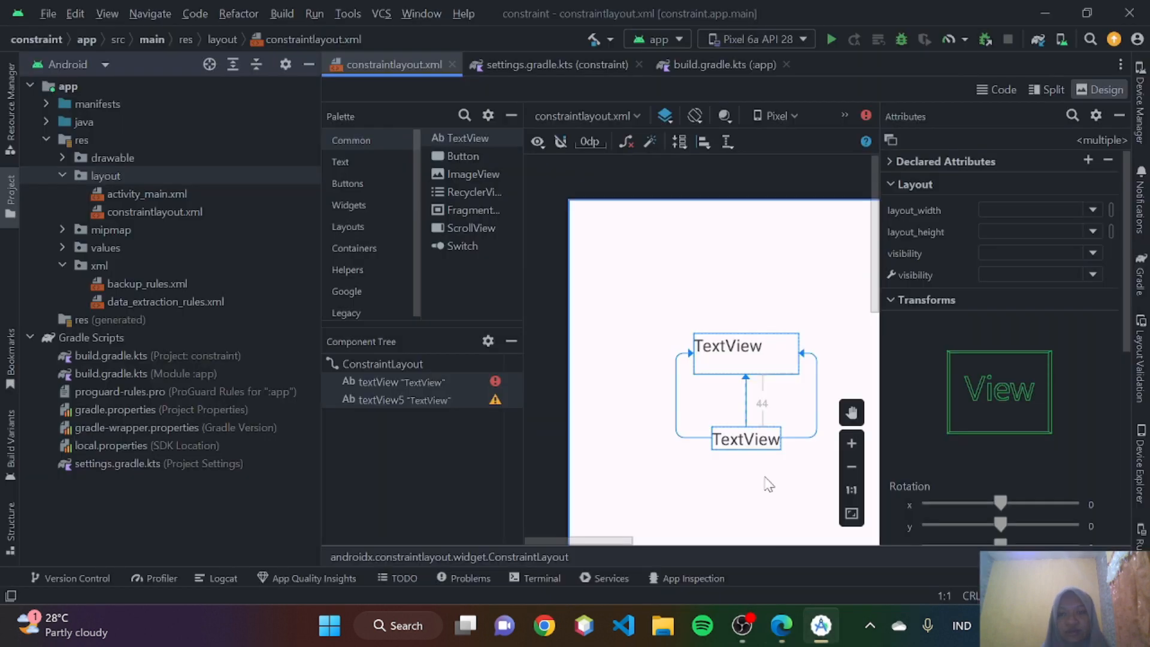
{"action": "key", "text": "Delete"}
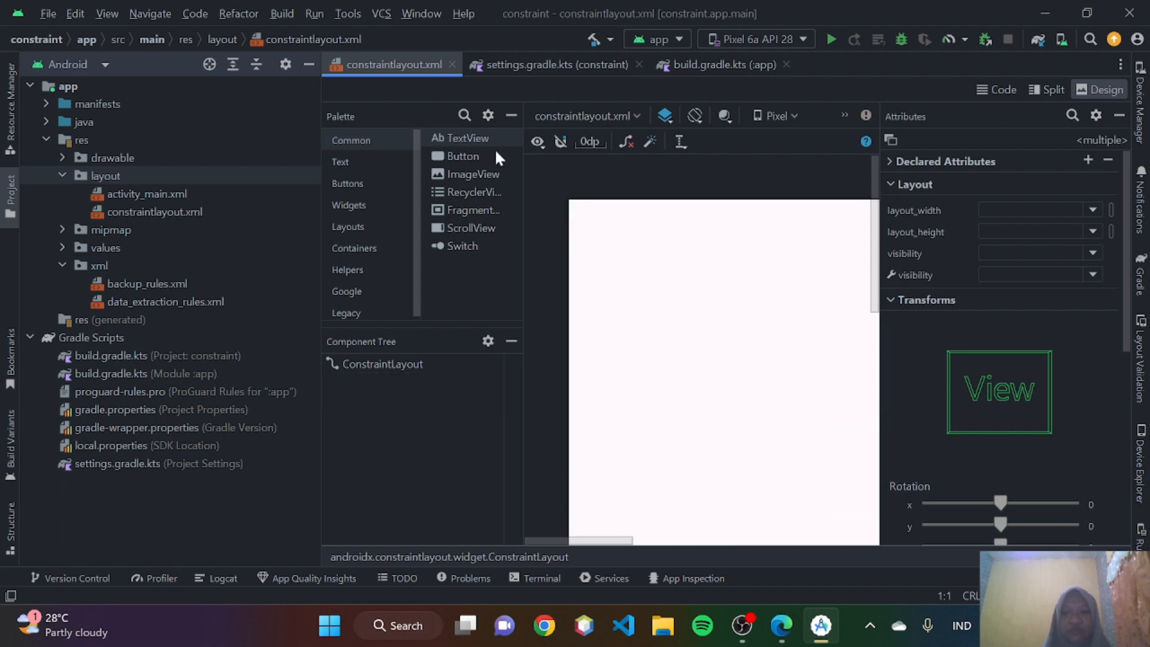
{"action": "left_click_drag", "start_coordinate": [479, 140], "coordinate": [669, 330]}
{"action": "left_click_drag", "start_coordinate": [479, 141], "coordinate": [792, 339]}
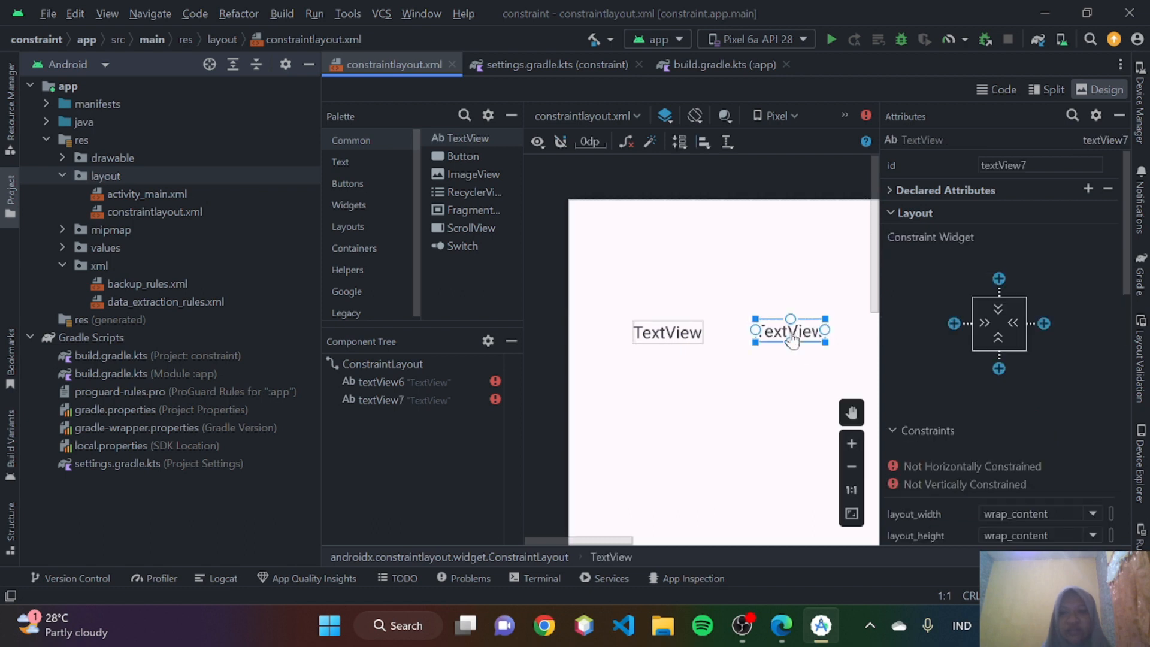
- Show the baseline of textView7 and constrain it to the baseline of textView6
{"action": "right_click", "coordinate": [792, 339]}
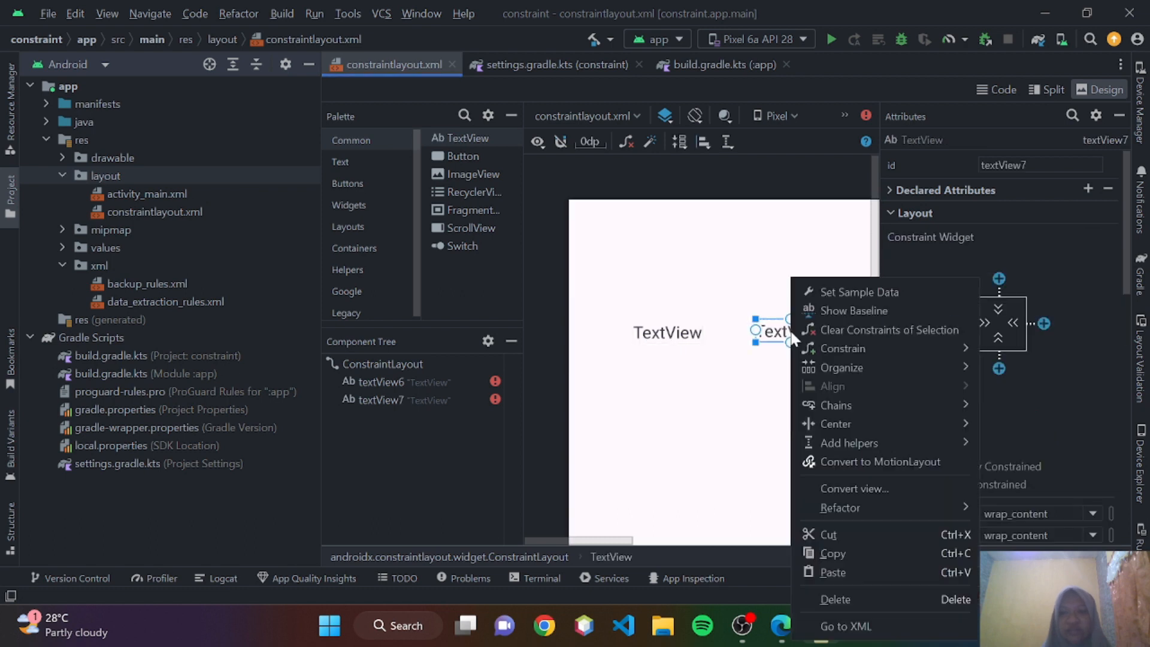
{"action": "left_click", "coordinate": [828, 310]}
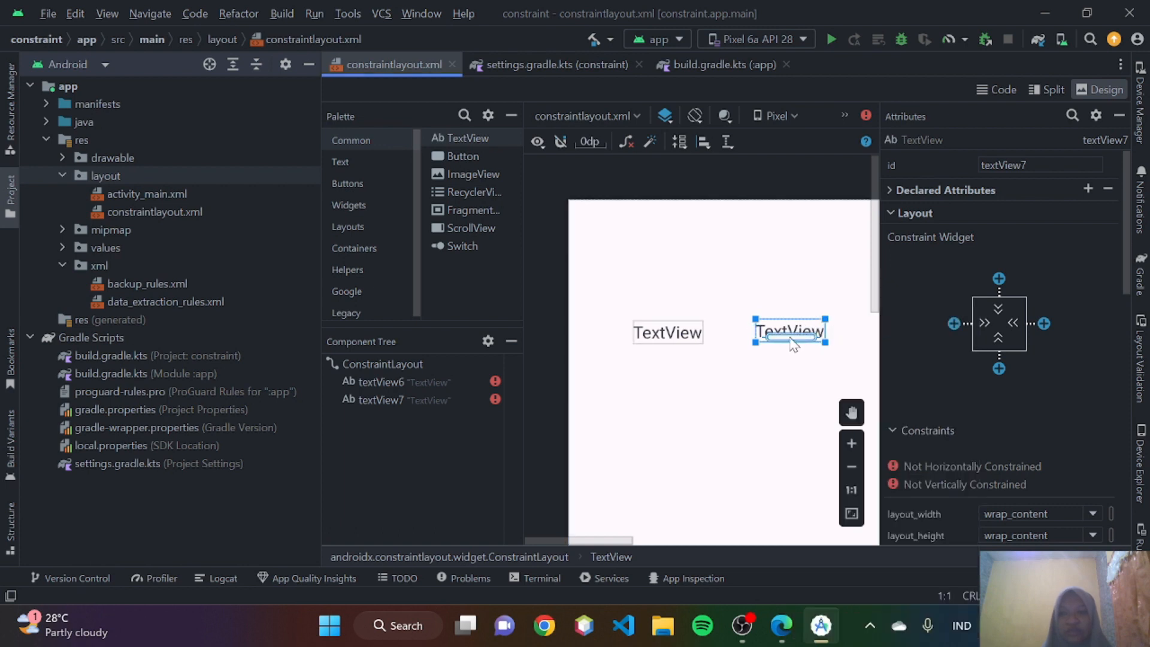
{"action": "left_click_drag", "start_coordinate": [789, 338], "coordinate": [669, 339]}
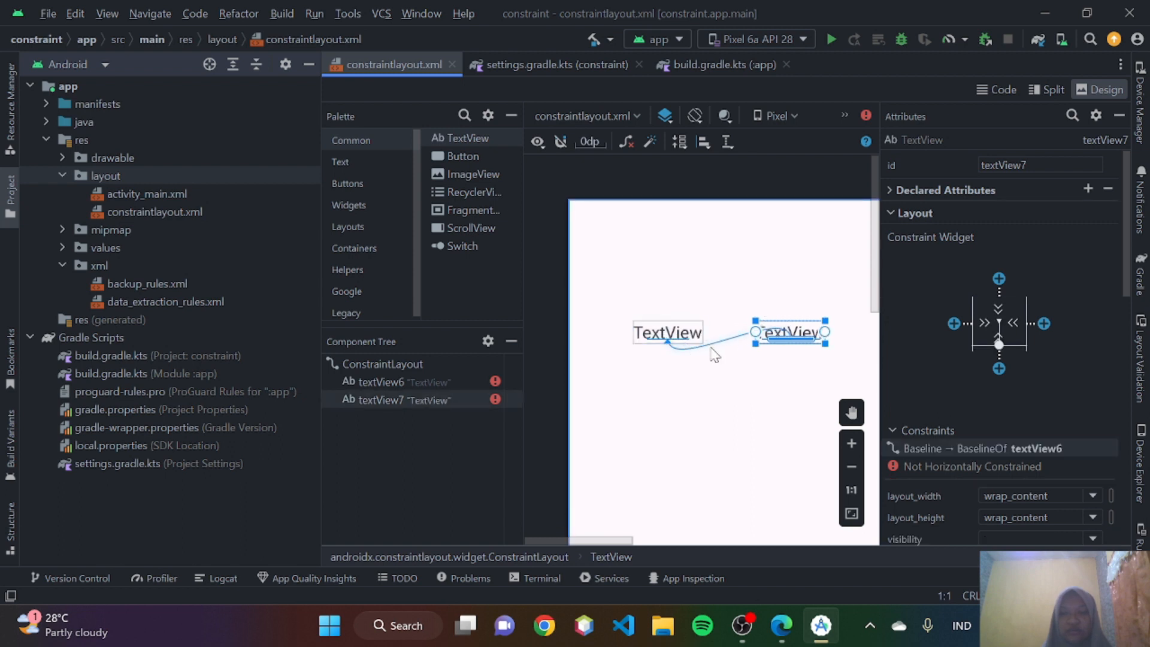
- Switch to Edge and read the Dibatasi oleh panduan section, including Figure 12 and the instructions for adding and moving guidelines
{"action": "left_click", "coordinate": [781, 625]}
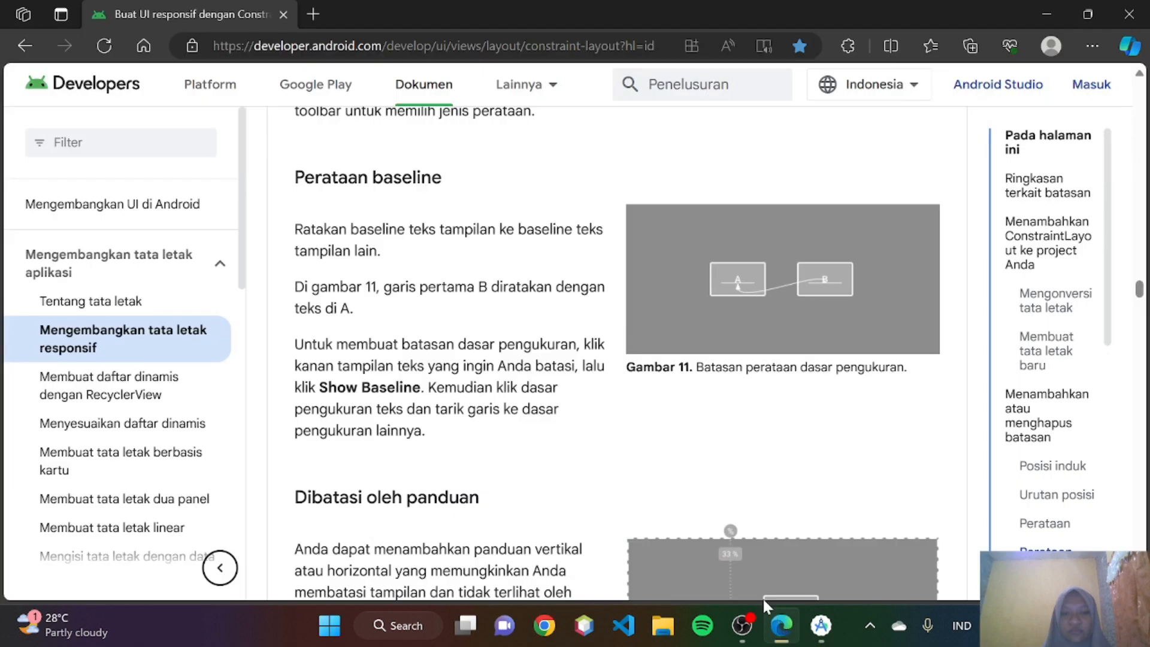
{"action": "scroll", "coordinate": [562, 344], "scroll_direction": "down", "scroll_amount": 1}
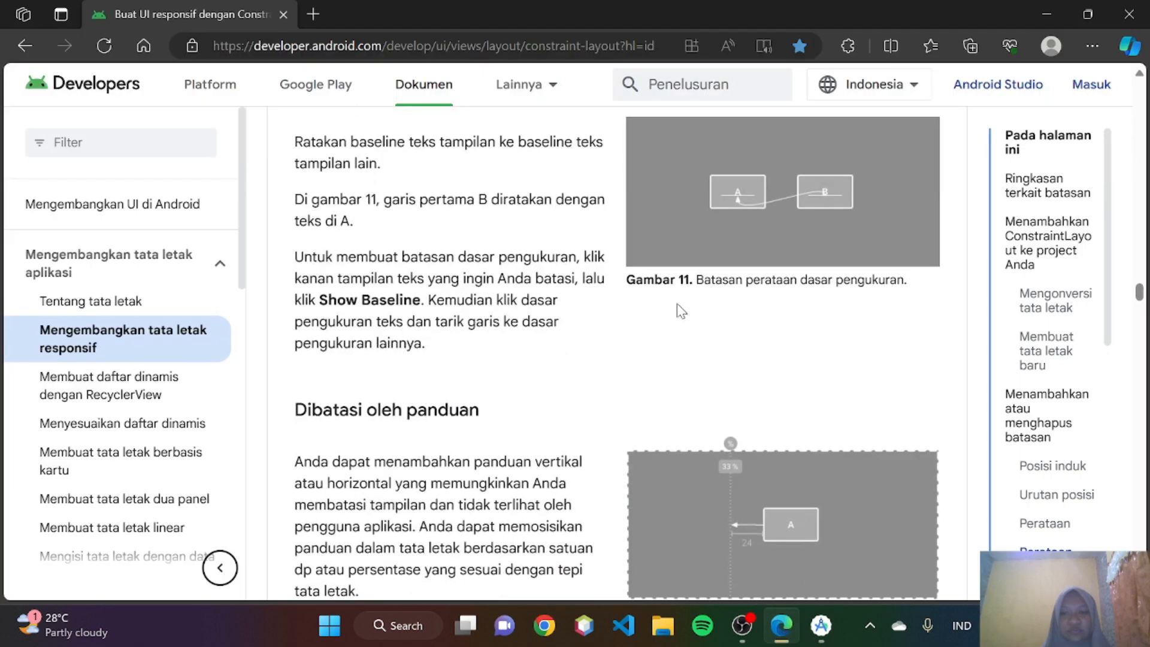
{"action": "scroll", "coordinate": [681, 313], "scroll_direction": "down", "scroll_amount": 2}
{"action": "scroll", "coordinate": [680, 311], "scroll_direction": "up", "scroll_amount": 1}
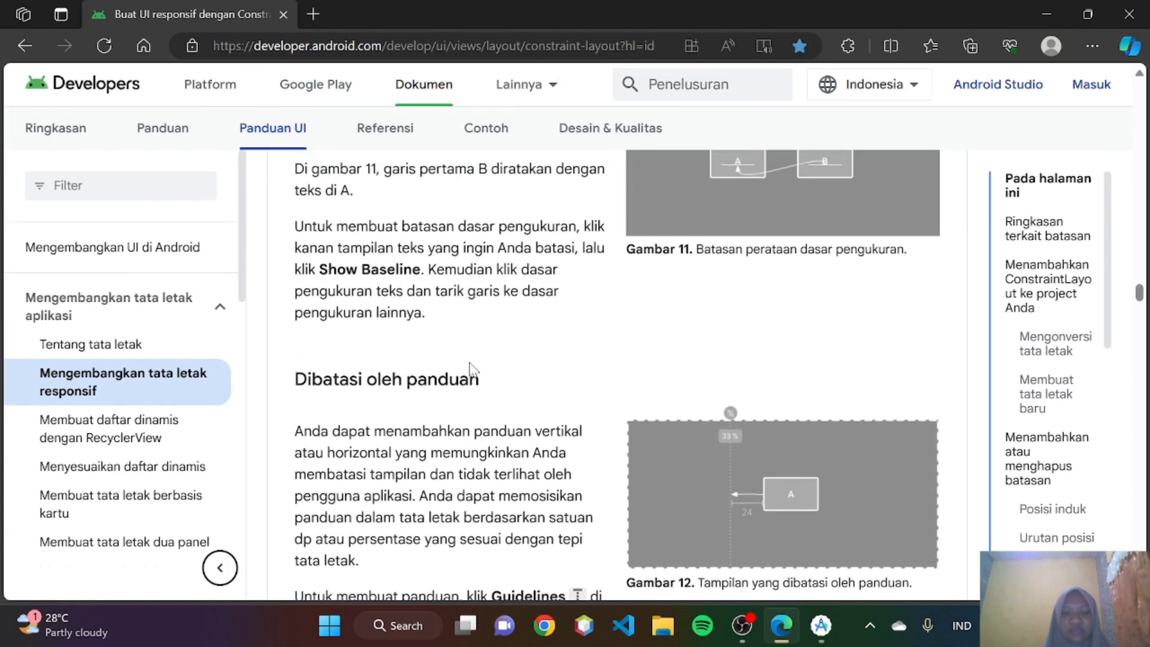
{"action": "scroll", "coordinate": [470, 369], "scroll_direction": "down", "scroll_amount": 1}
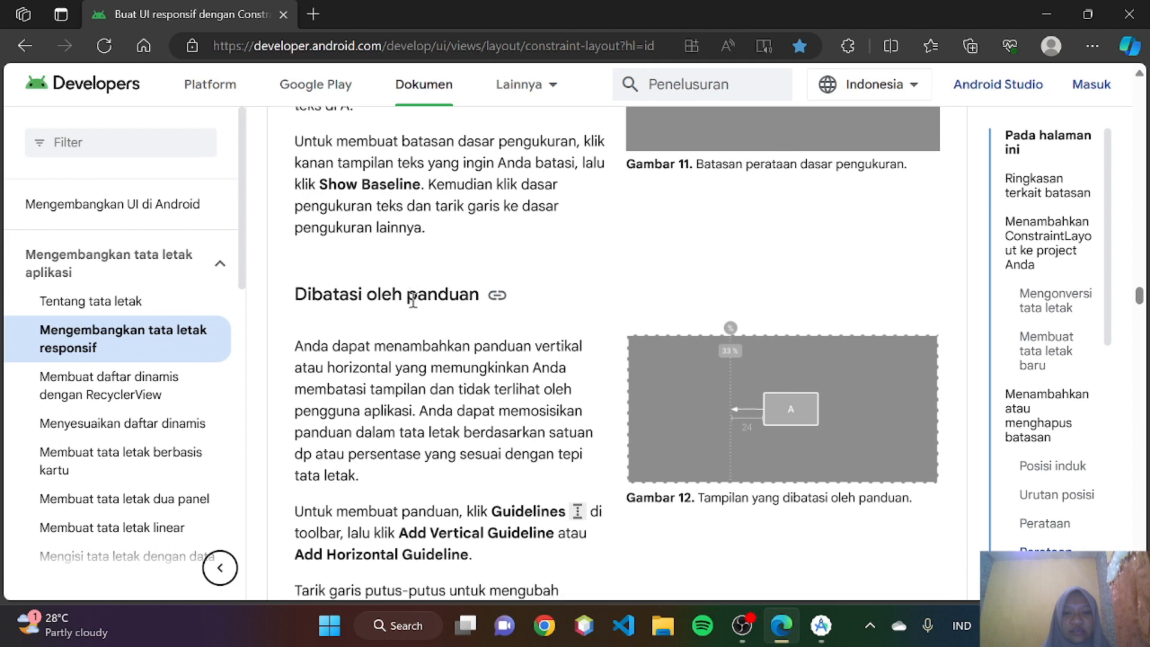
{"action": "scroll", "coordinate": [413, 299], "scroll_direction": "up", "scroll_amount": 1}
{"action": "scroll", "coordinate": [413, 299], "scroll_direction": "down", "scroll_amount": 1}
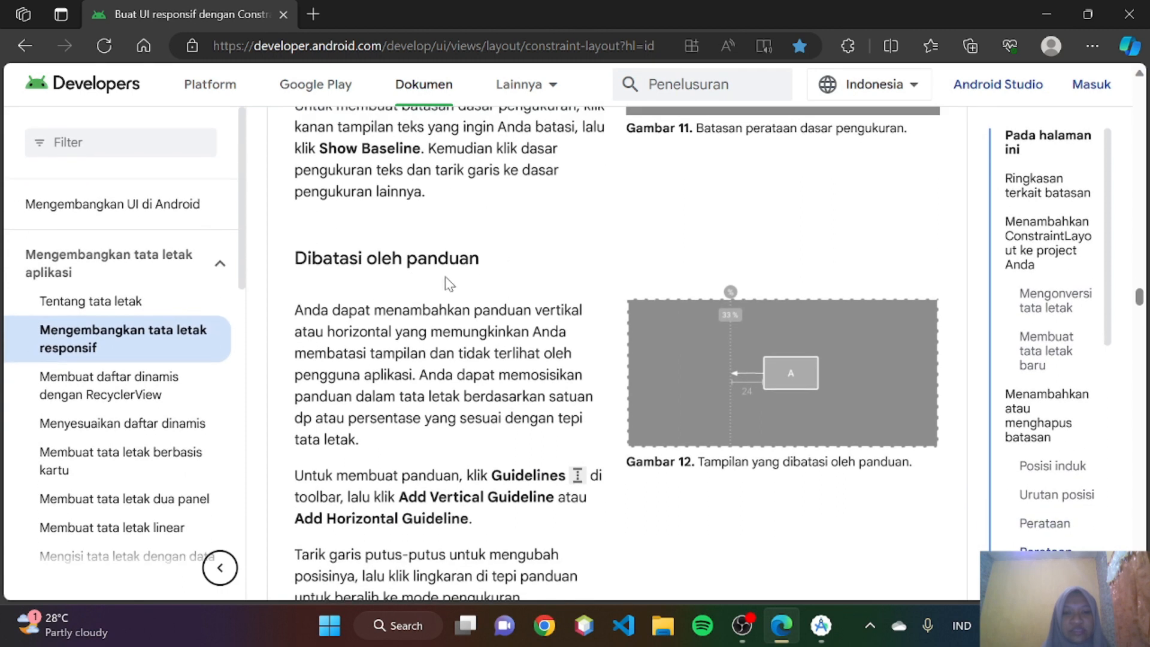
{"action": "scroll", "coordinate": [455, 292], "scroll_direction": "down", "scroll_amount": 2}
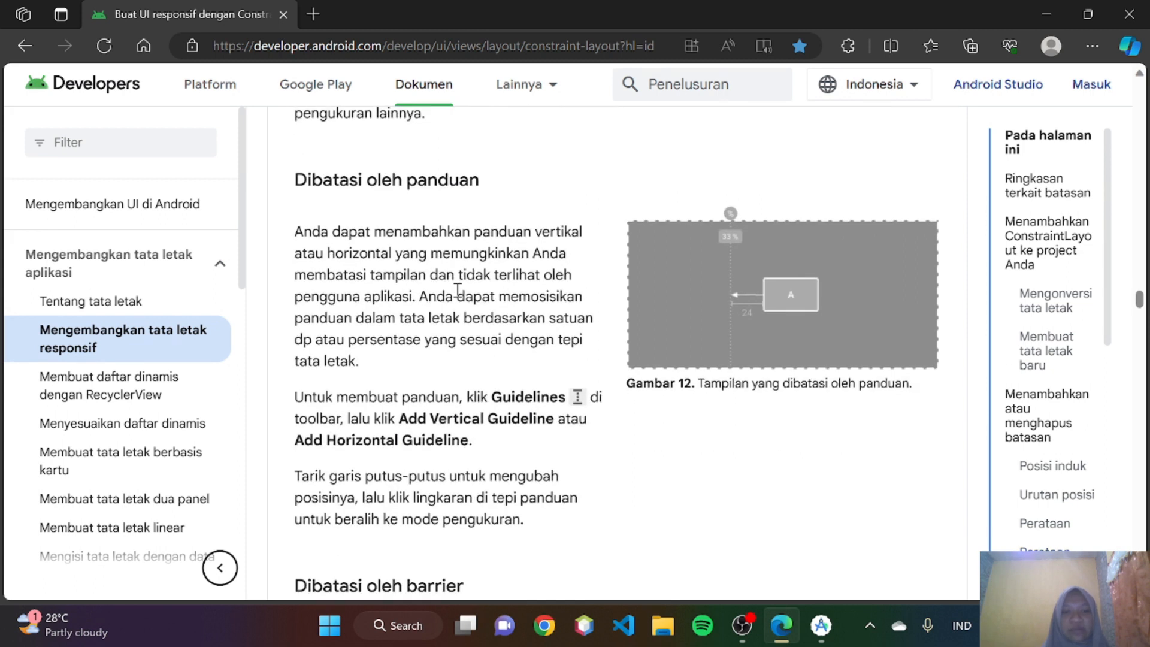
{"action": "scroll", "coordinate": [458, 290], "scroll_direction": "down", "scroll_amount": 1}
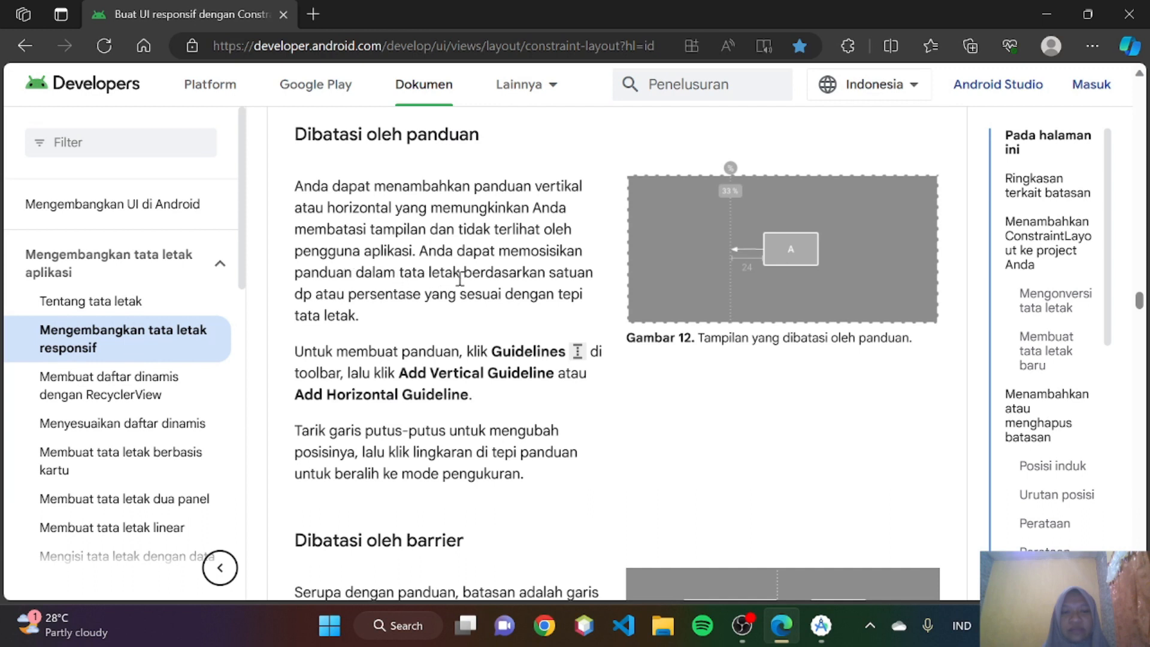
{"action": "scroll", "coordinate": [496, 280], "scroll_direction": "down", "scroll_amount": 1}
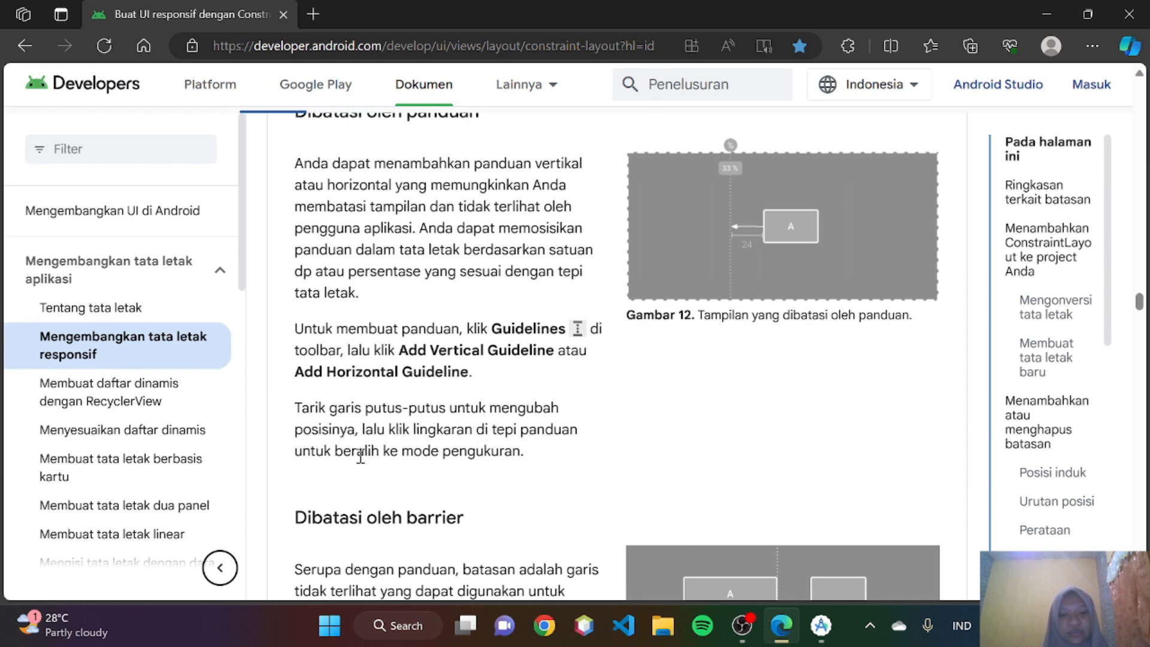
{"action": "scroll", "coordinate": [464, 469], "scroll_direction": "up", "scroll_amount": 1}
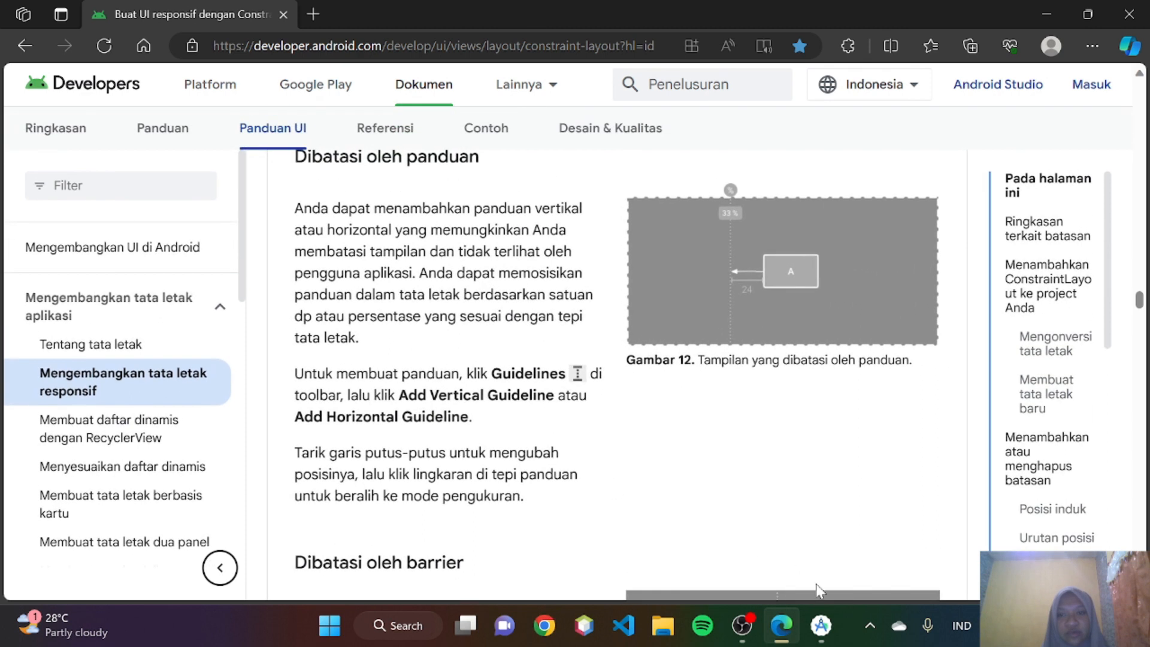
- In Android Studio, add a vertical guideline to the ConstraintLayout and move it to 41dp from the start edge
{"action": "left_click", "coordinate": [821, 626]}
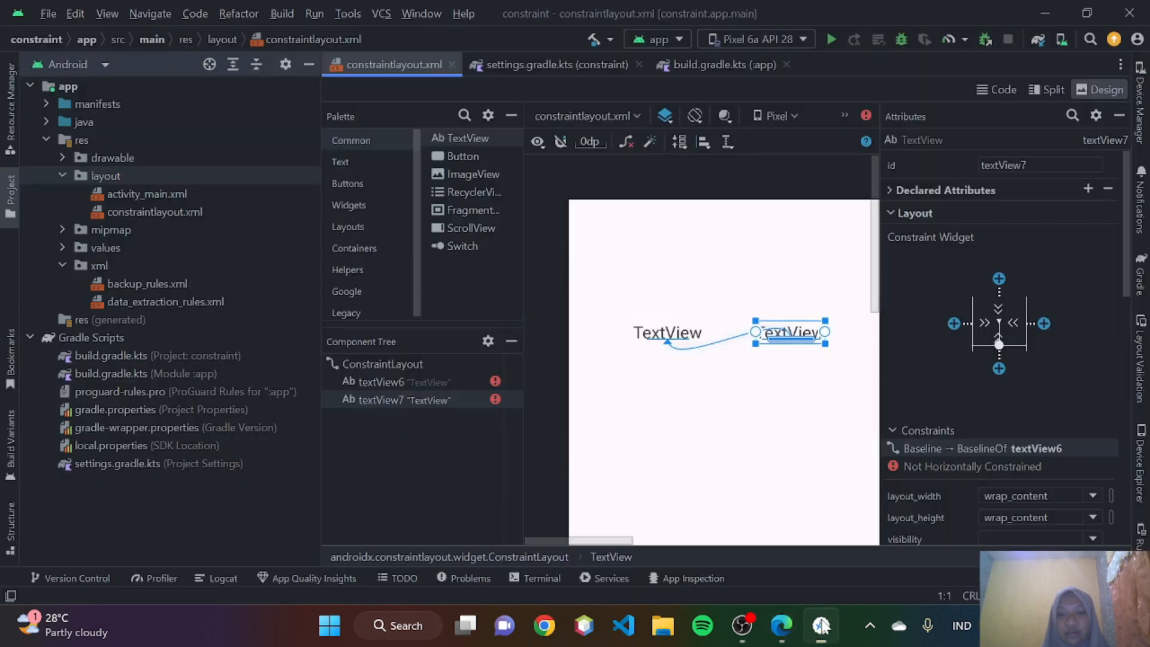
{"action": "left_click", "coordinate": [741, 383]}
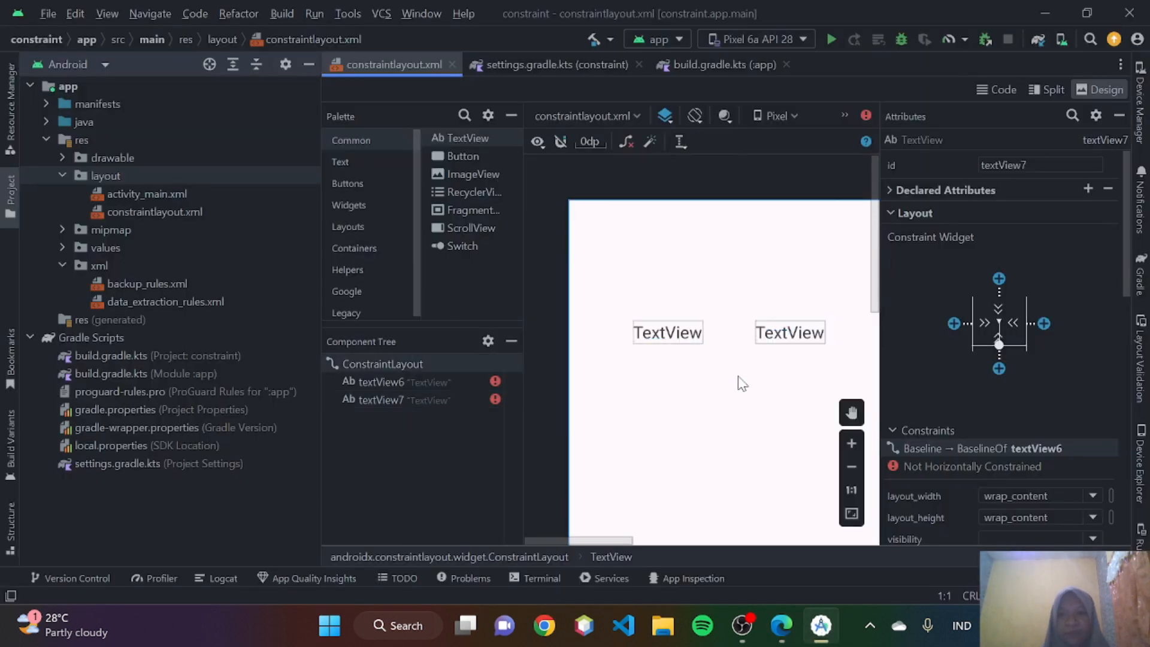
{"action": "left_click", "coordinate": [677, 140]}
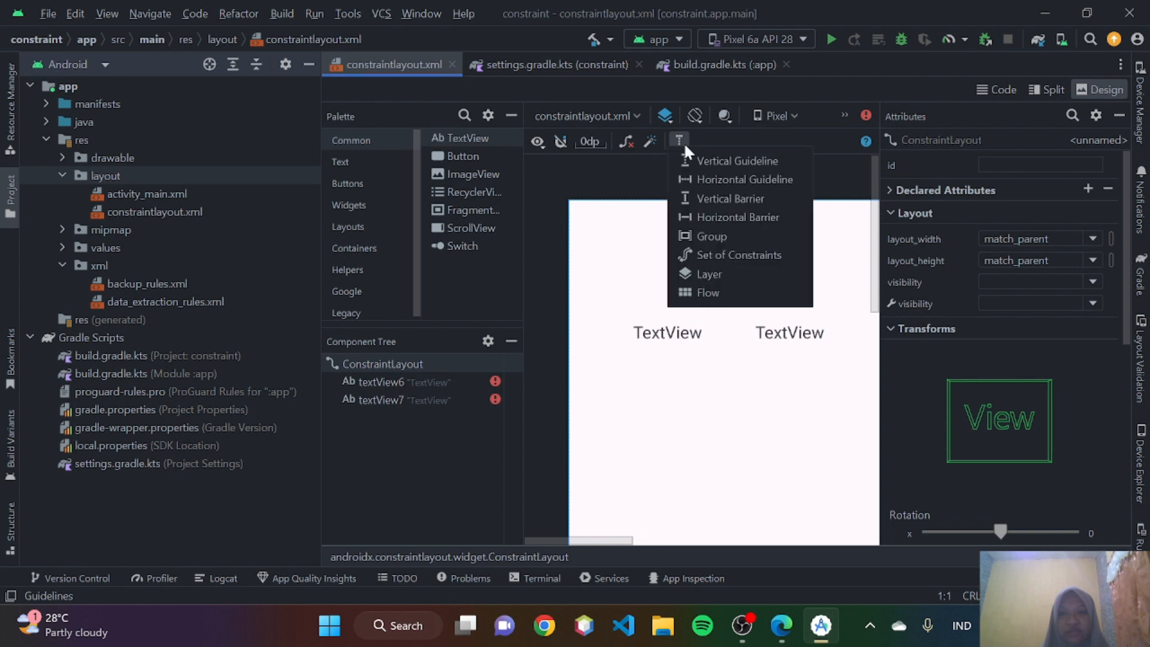
{"action": "left_click", "coordinate": [701, 157]}
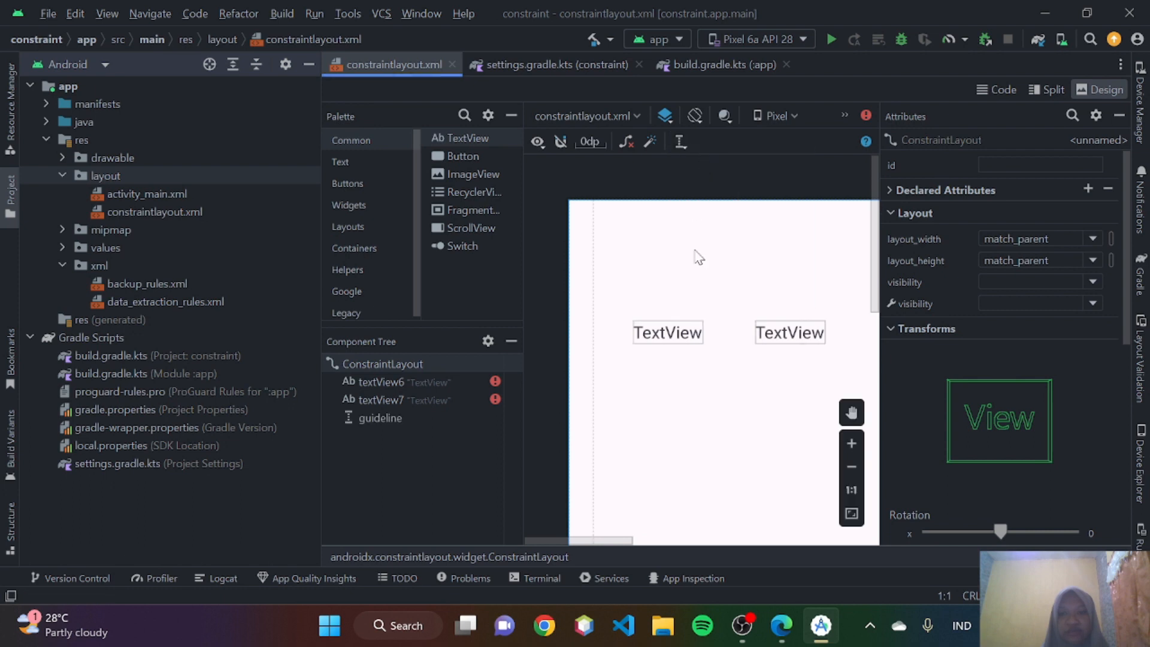
{"action": "left_click_drag", "start_coordinate": [589, 250], "coordinate": [617, 255]}
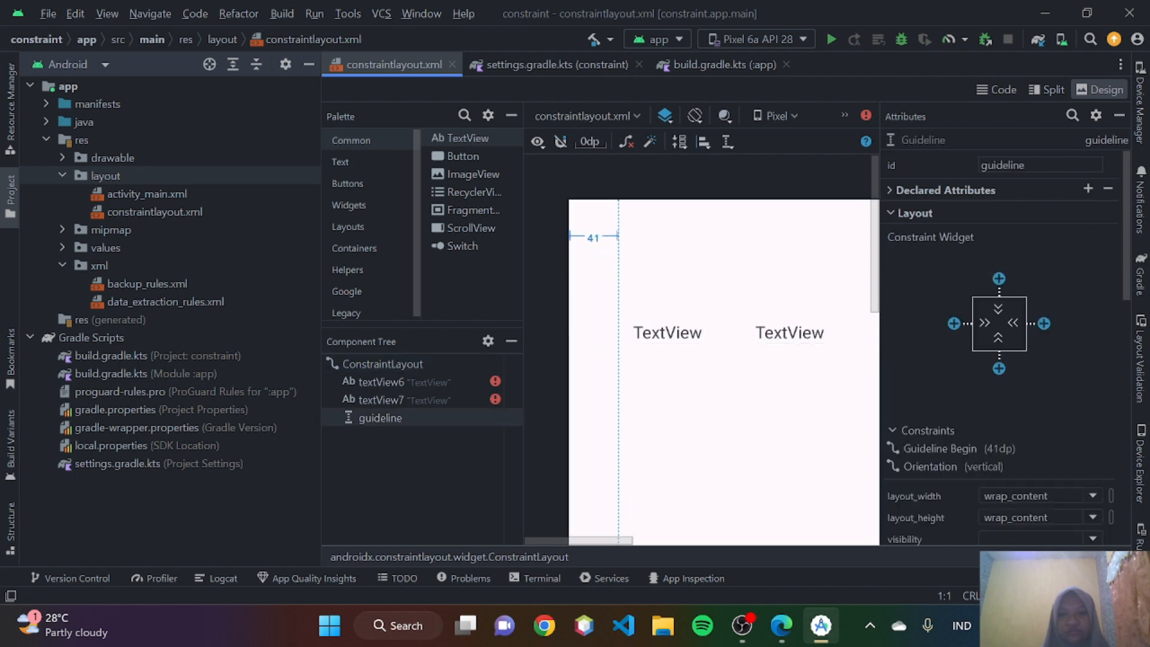
- Reread the guideline positioning instructions in Edge and compare them with the vertical guideline in Android Studio
{"action": "left_click", "coordinate": [788, 637]}
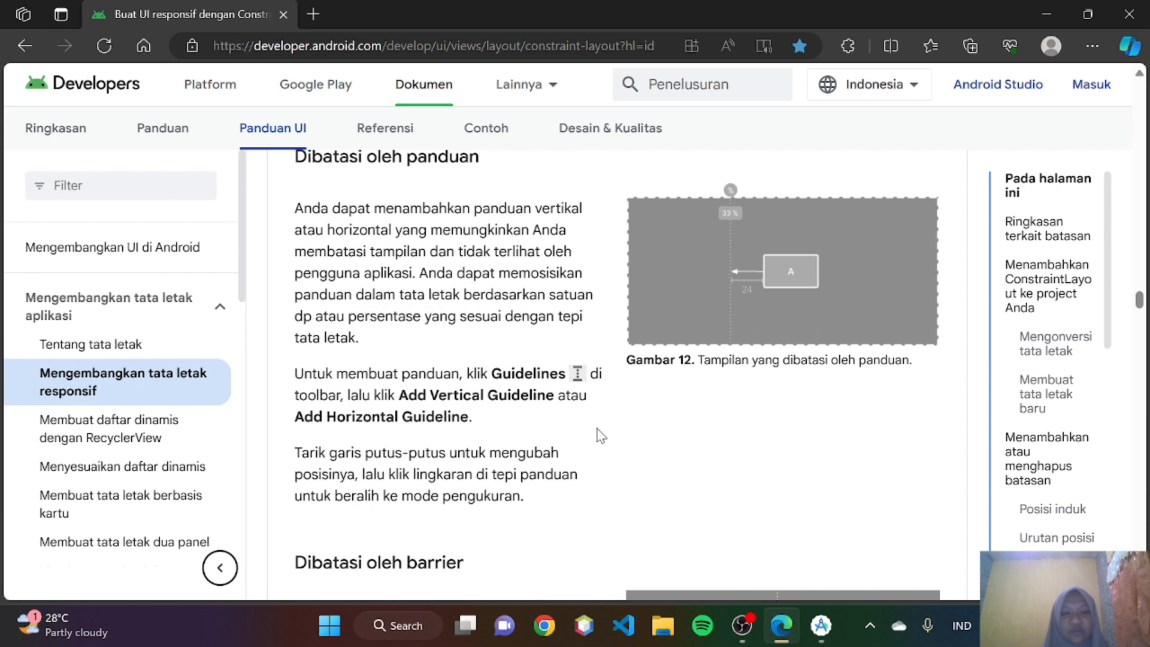
{"action": "scroll", "coordinate": [537, 328], "scroll_direction": "down", "scroll_amount": 1}
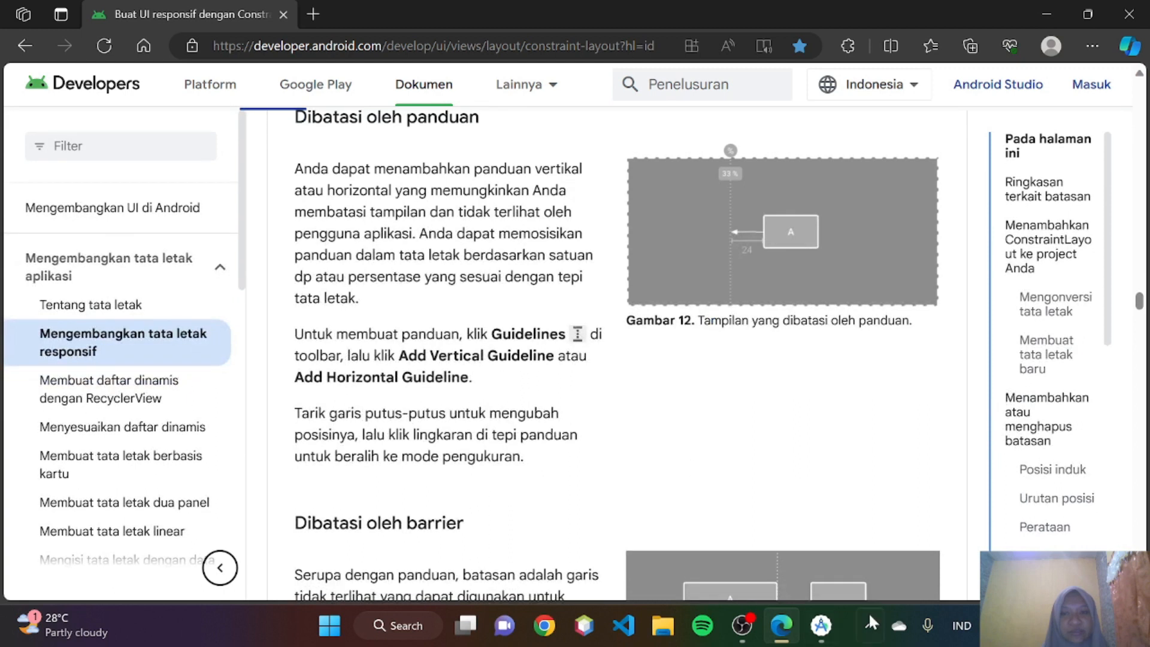
{"action": "left_click", "coordinate": [821, 625]}
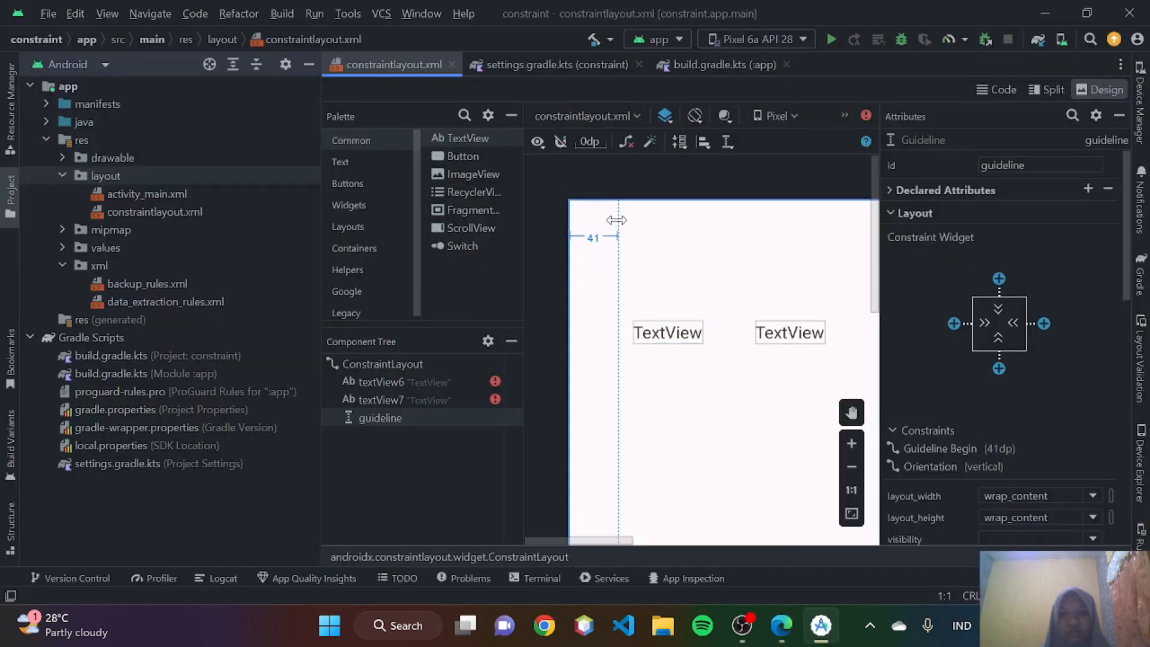
- Switch to Edge and read the Dibatasi oleh barrier section, covering Figure 13 and the steps for creating a barrier
{"action": "left_click", "coordinate": [781, 625]}
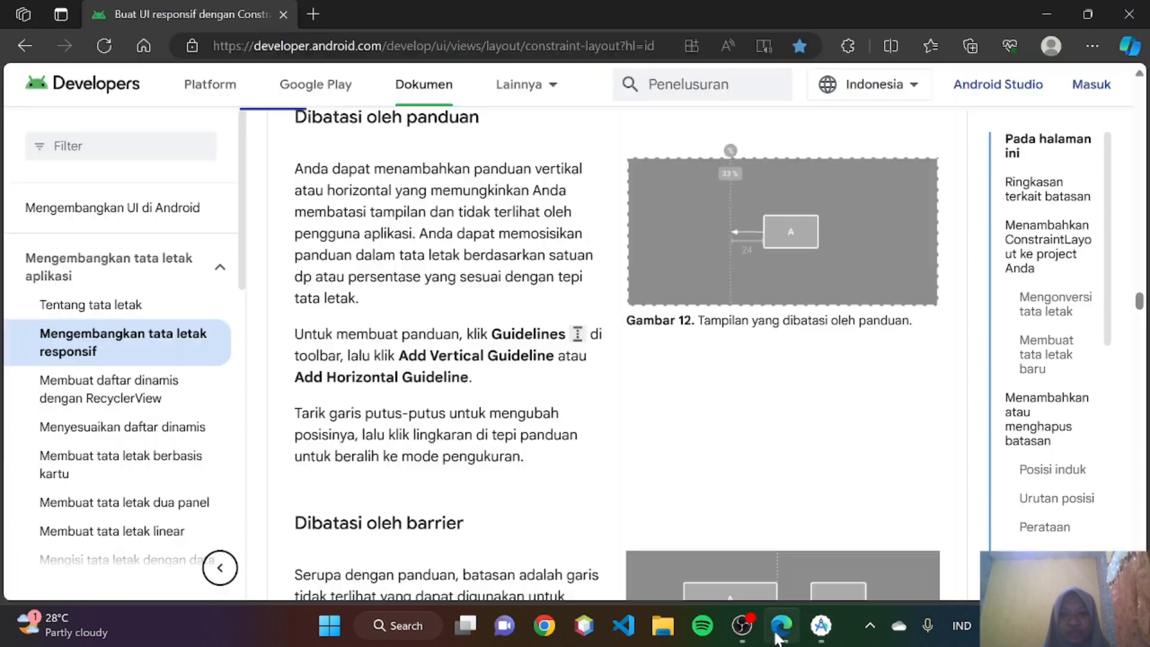
{"action": "scroll", "coordinate": [435, 400], "scroll_direction": "down", "scroll_amount": 4}
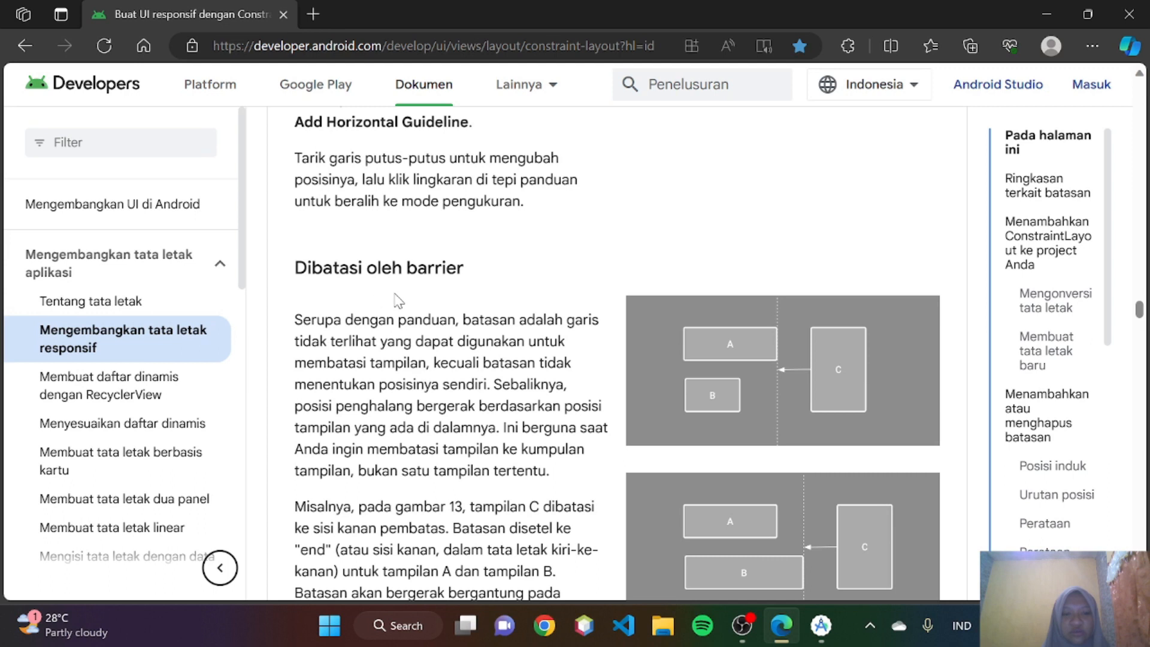
{"action": "scroll", "coordinate": [400, 299], "scroll_direction": "down", "scroll_amount": 1}
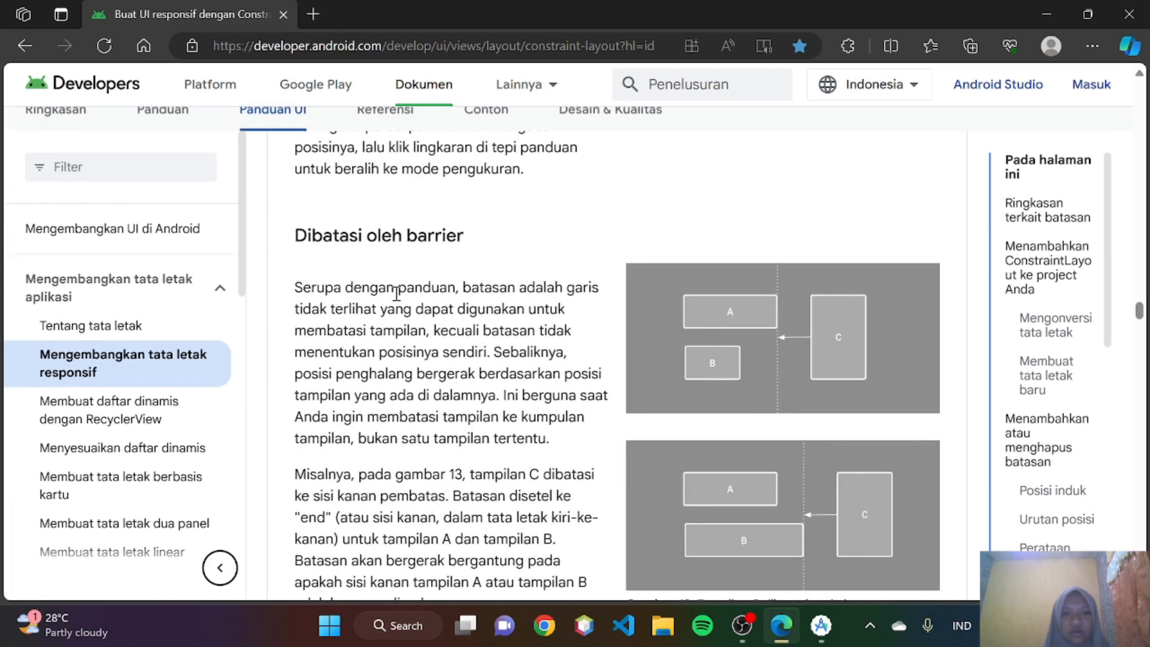
{"action": "scroll", "coordinate": [422, 263], "scroll_direction": "down", "scroll_amount": 1}
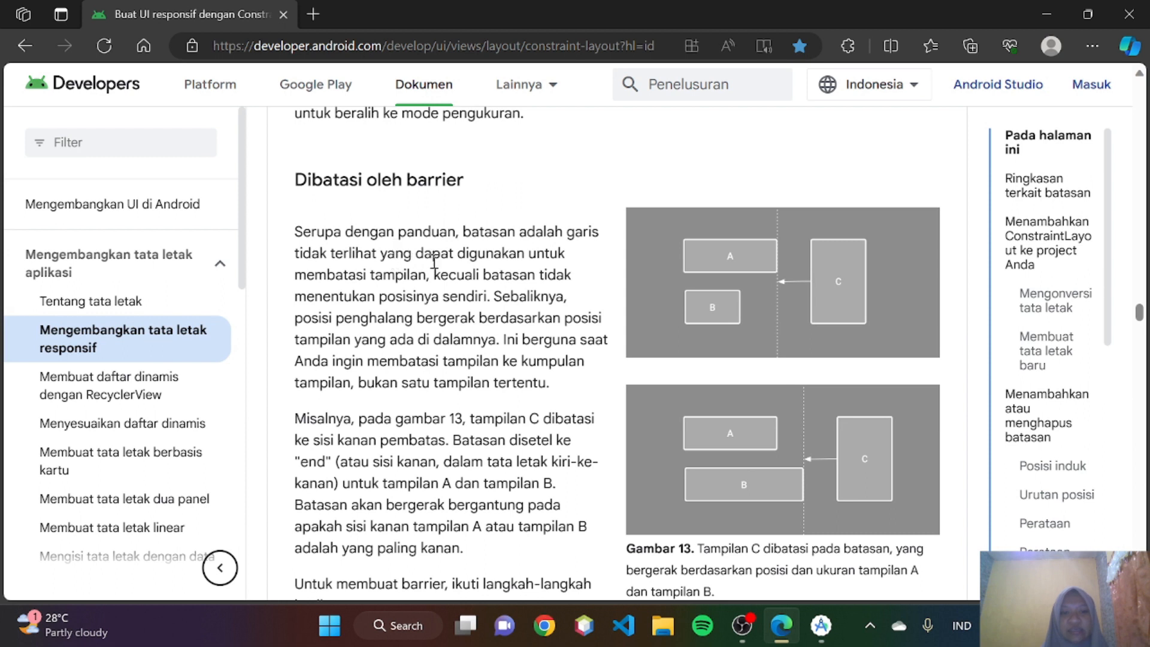
{"action": "scroll", "coordinate": [434, 289], "scroll_direction": "down", "scroll_amount": 1}
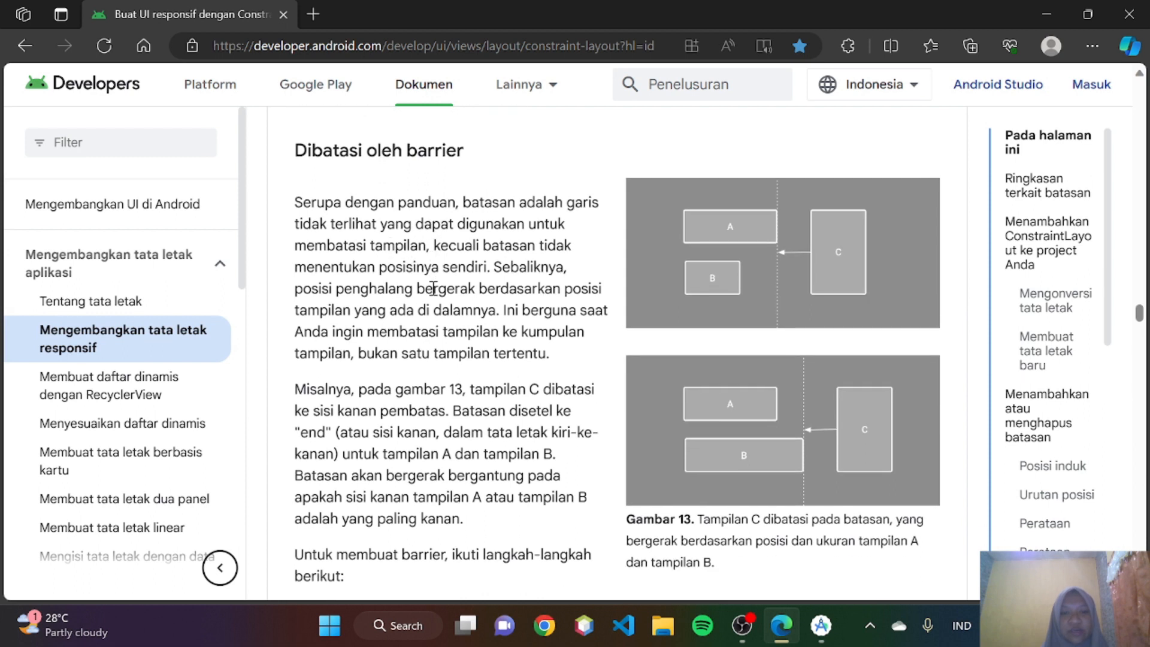
{"action": "scroll", "coordinate": [488, 274], "scroll_direction": "down", "scroll_amount": 1}
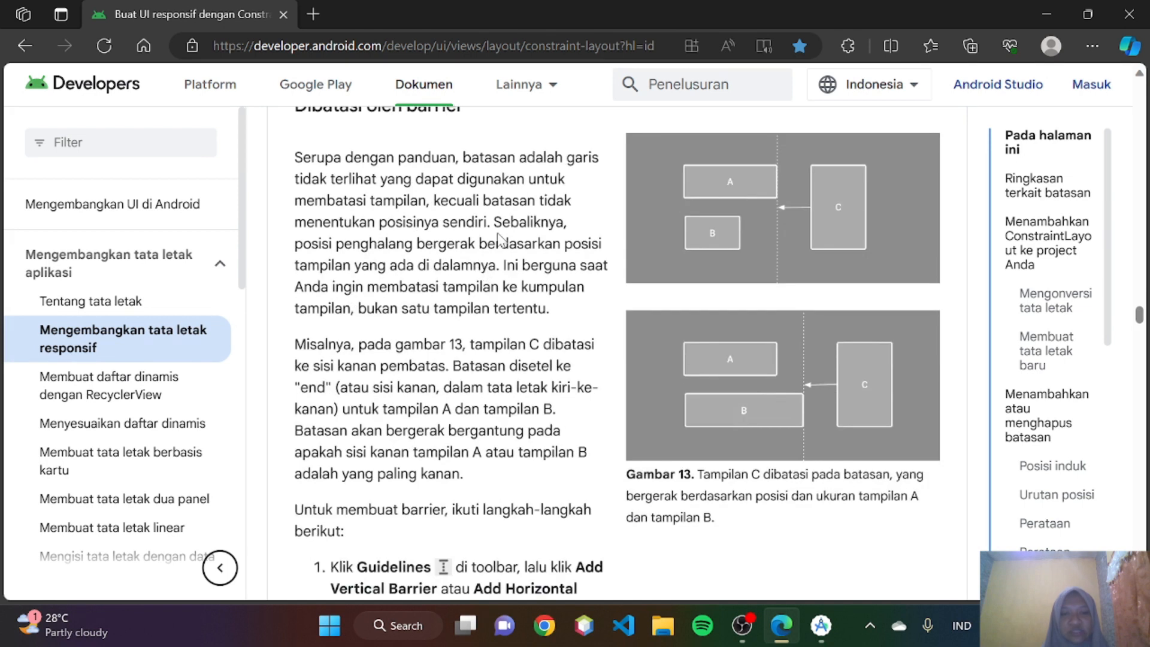
{"action": "scroll", "coordinate": [501, 233], "scroll_direction": "up", "scroll_amount": 1}
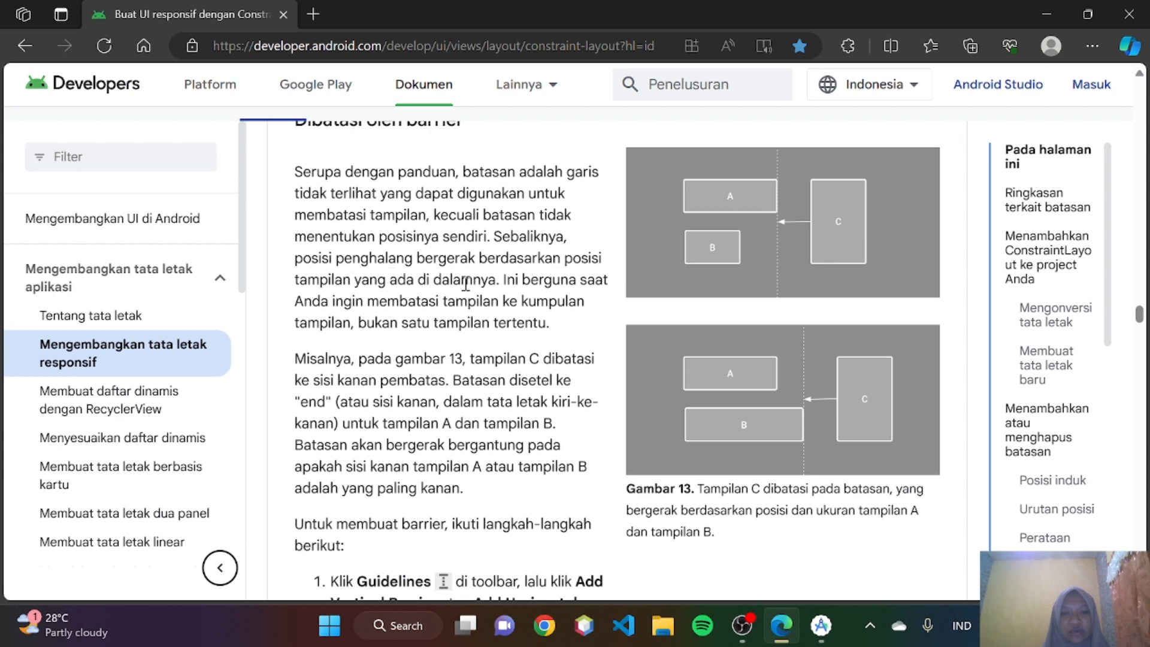
{"action": "scroll", "coordinate": [466, 284], "scroll_direction": "down", "scroll_amount": 1}
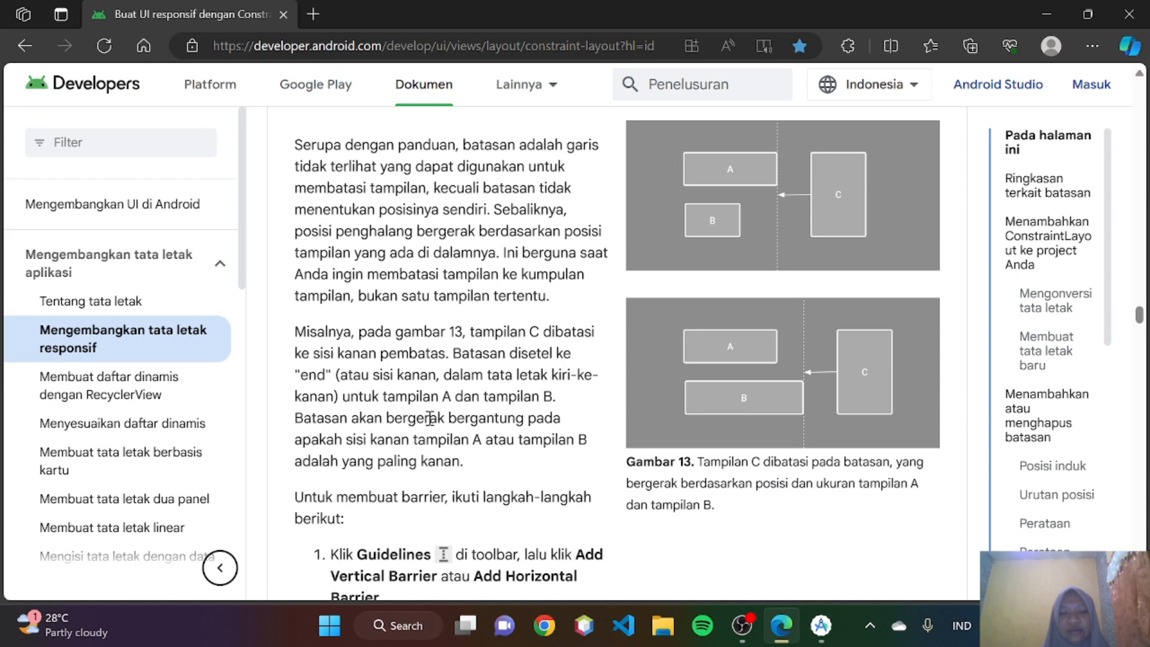
{"action": "scroll", "coordinate": [488, 417], "scroll_direction": "down", "scroll_amount": 1}
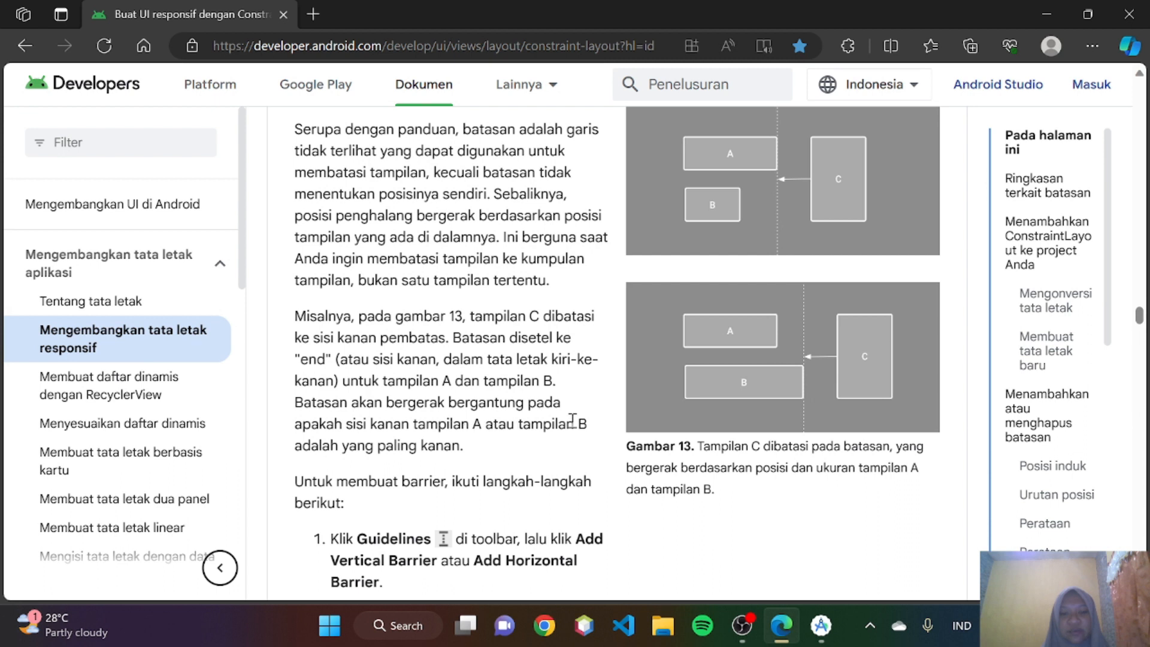
{"action": "scroll", "coordinate": [572, 419], "scroll_direction": "down", "scroll_amount": 3}
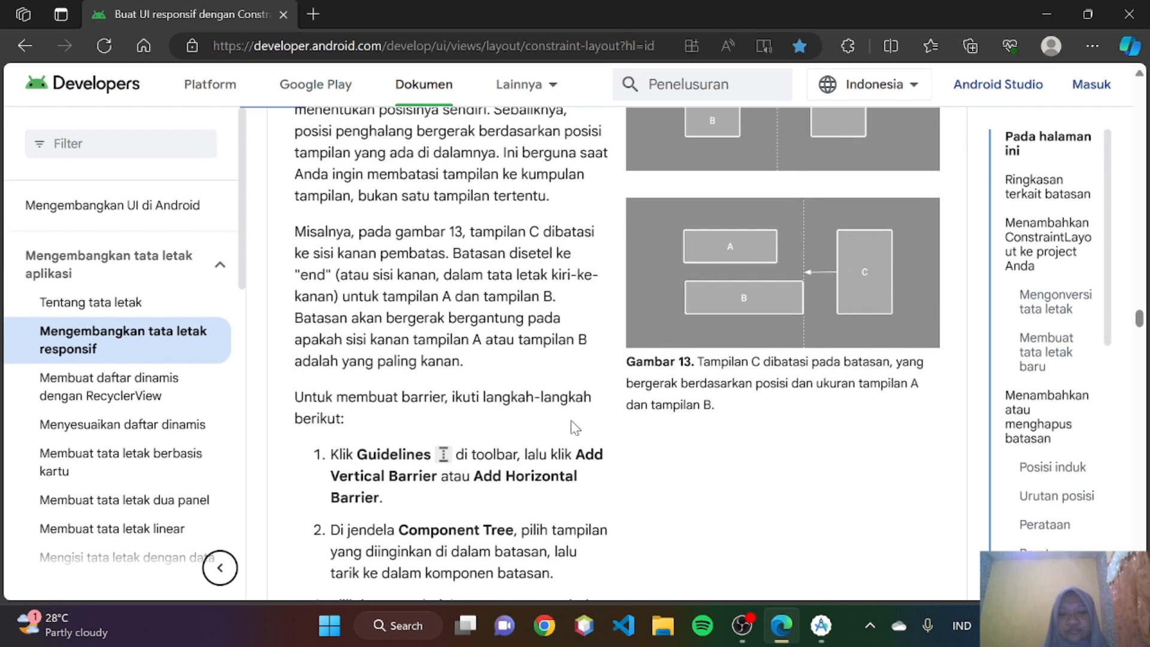
{"action": "scroll", "coordinate": [571, 426], "scroll_direction": "down", "scroll_amount": 1}
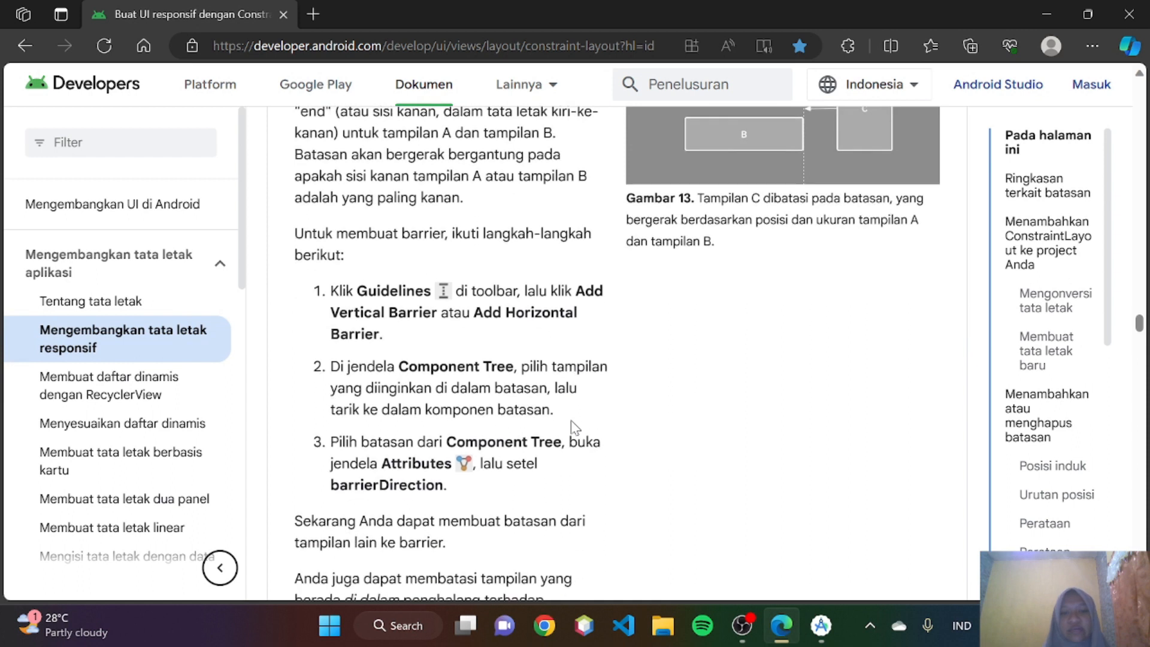
- Switch to Android Studio, delete the vertical guideline from the ConstraintLayout, and add a third TextView below the first one
{"action": "scroll", "coordinate": [571, 419], "scroll_direction": "down", "scroll_amount": 1}
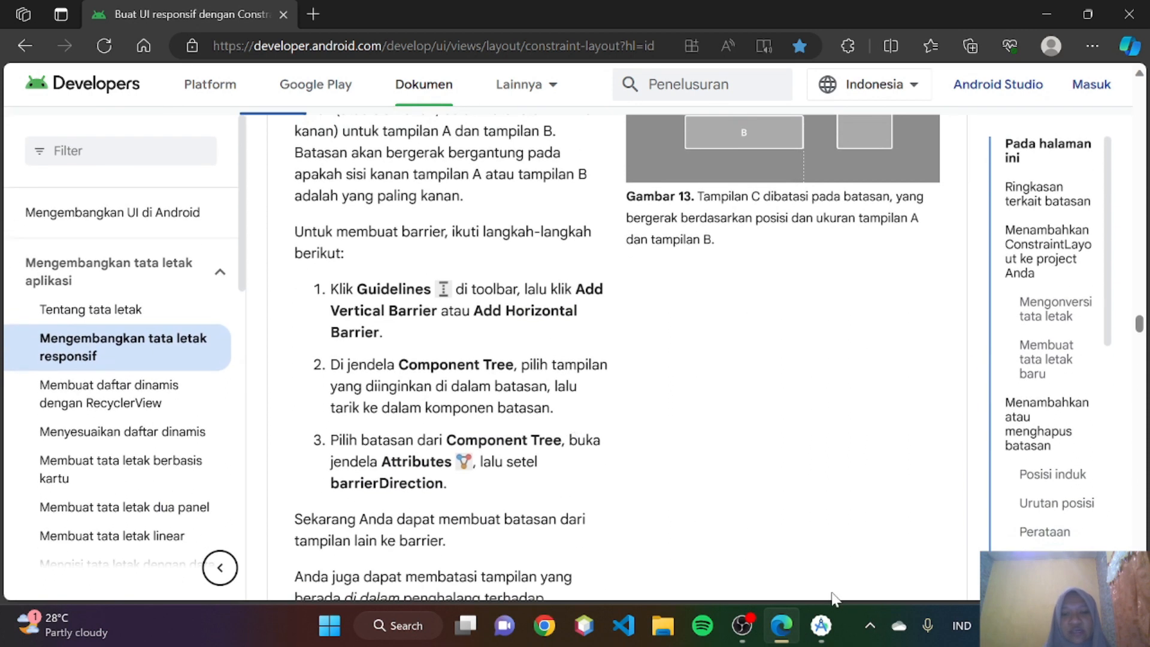
{"action": "left_click", "coordinate": [821, 626]}
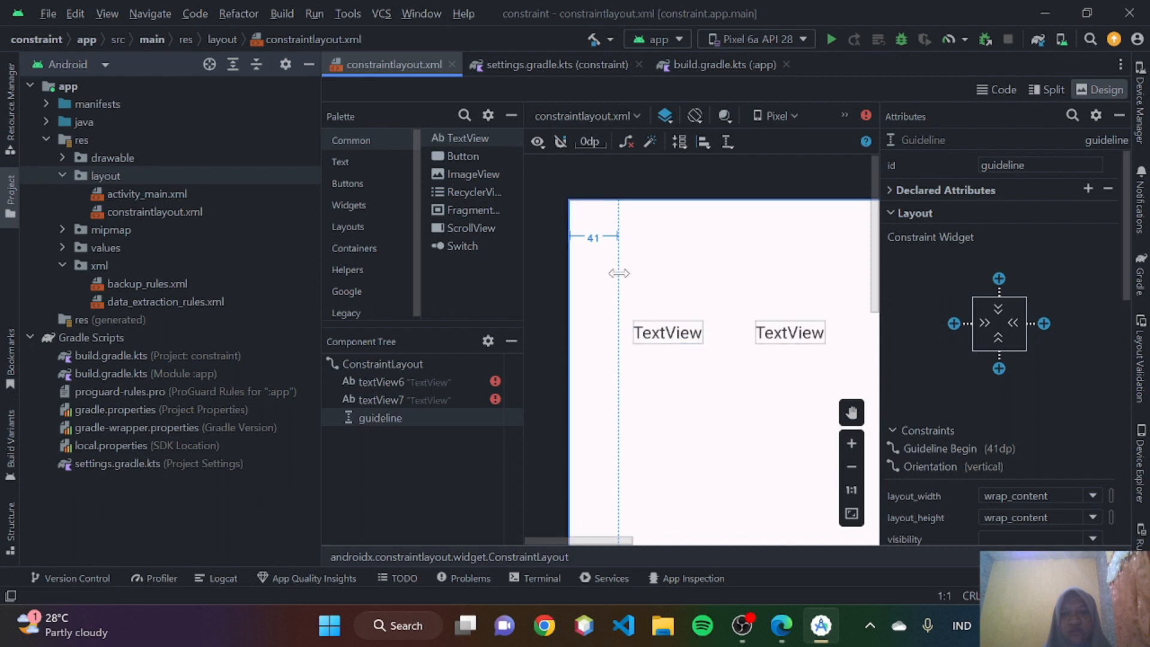
{"action": "key", "text": "Delete"}
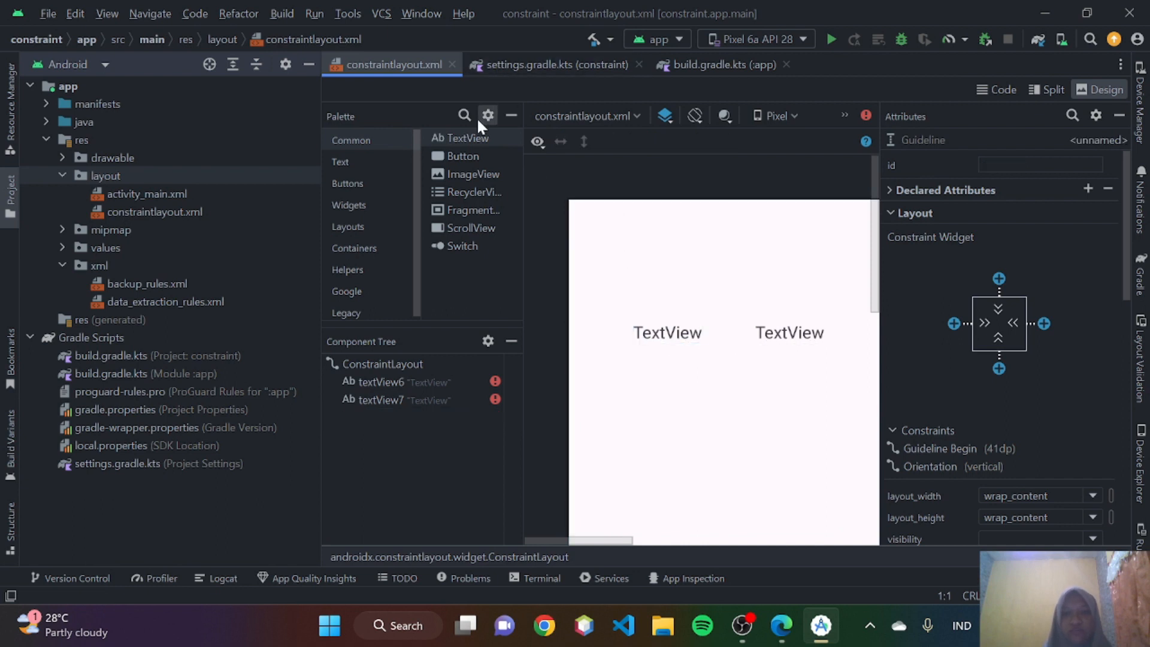
{"action": "left_click_drag", "start_coordinate": [467, 139], "coordinate": [667, 399]}
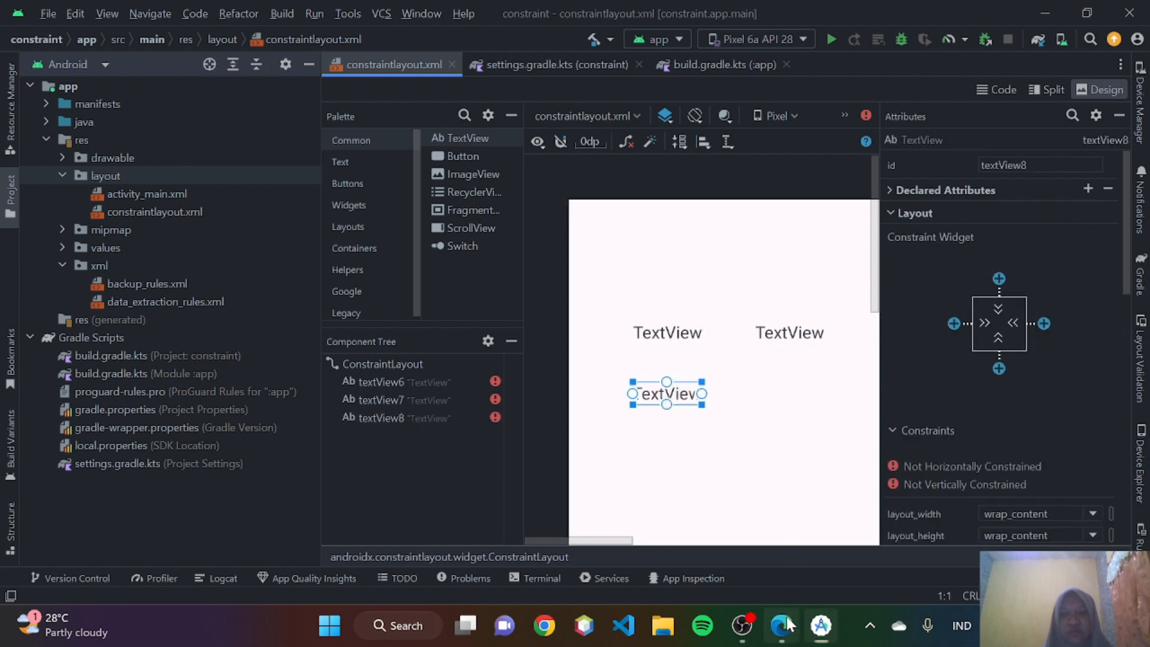
- Check the barrier instructions in Edge, and in Android Studio add a vertical guideline moved to 132dp from the start edge
{"action": "left_click", "coordinate": [782, 624]}
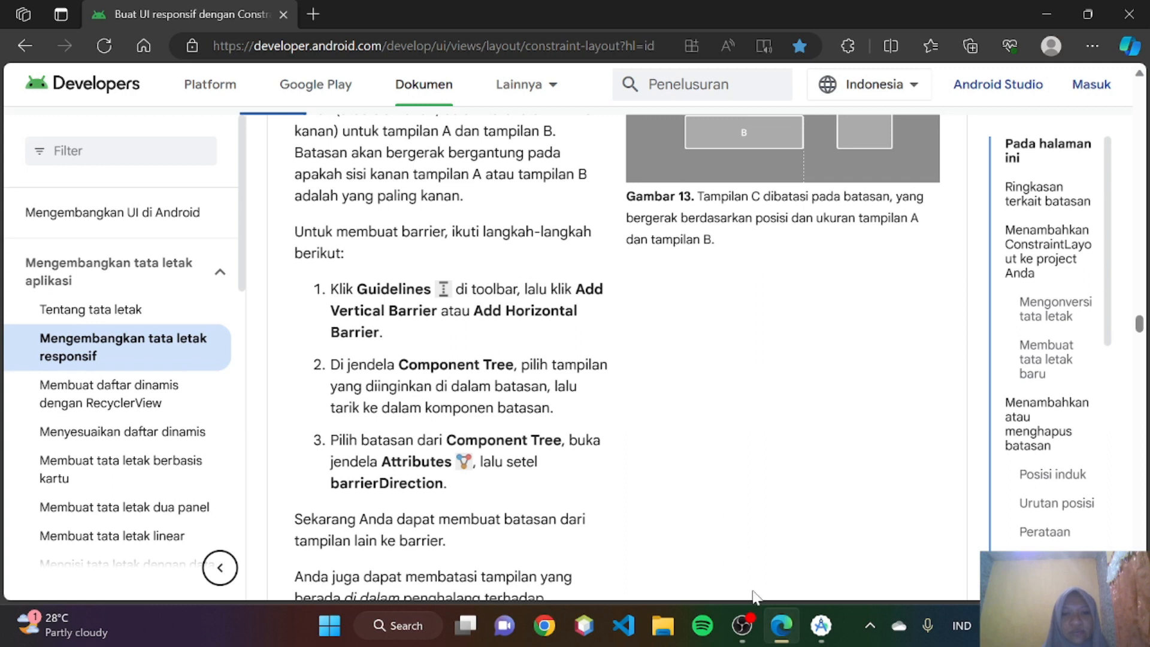
{"action": "left_click", "coordinate": [781, 639]}
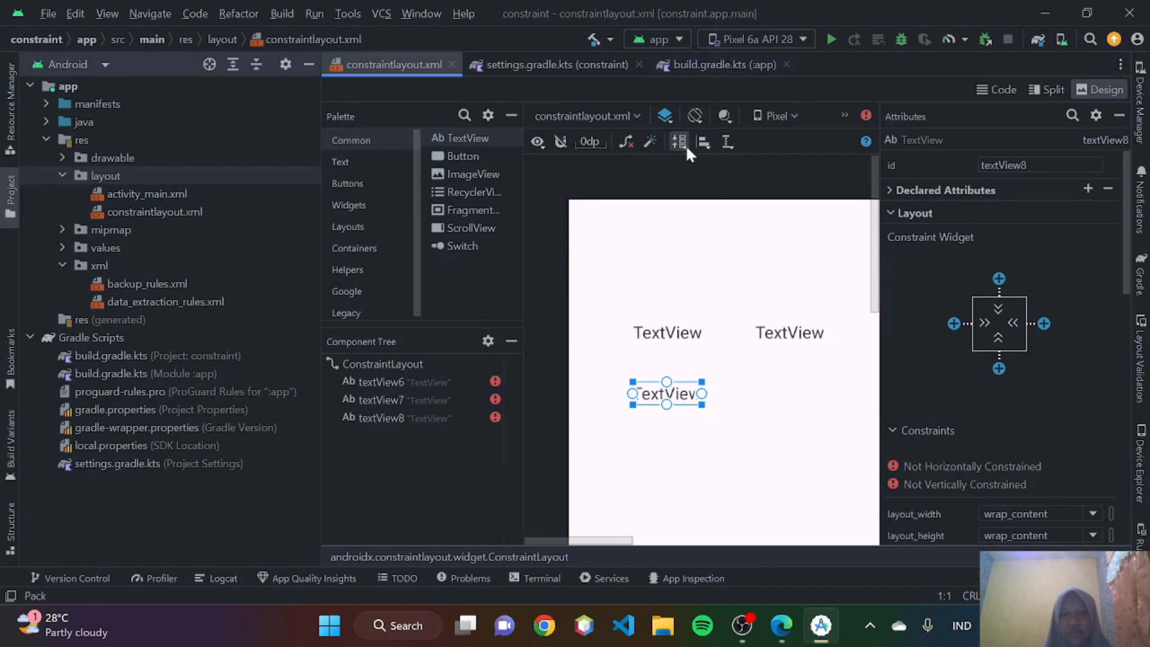
{"action": "left_click", "coordinate": [726, 141]}
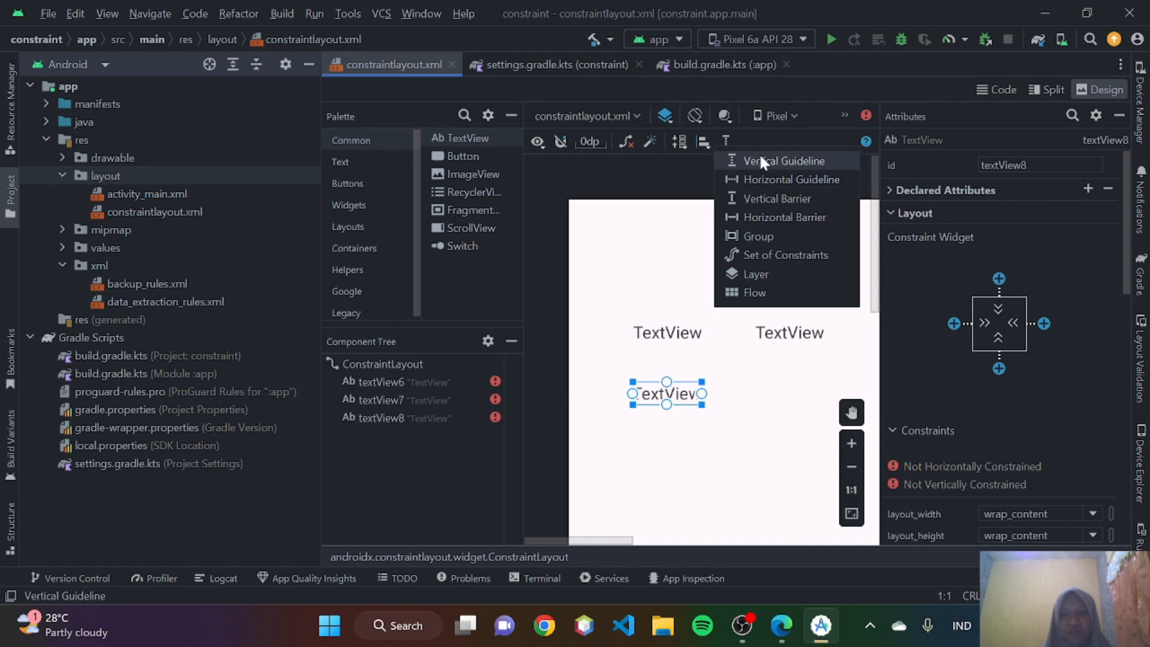
{"action": "left_click", "coordinate": [782, 626]}
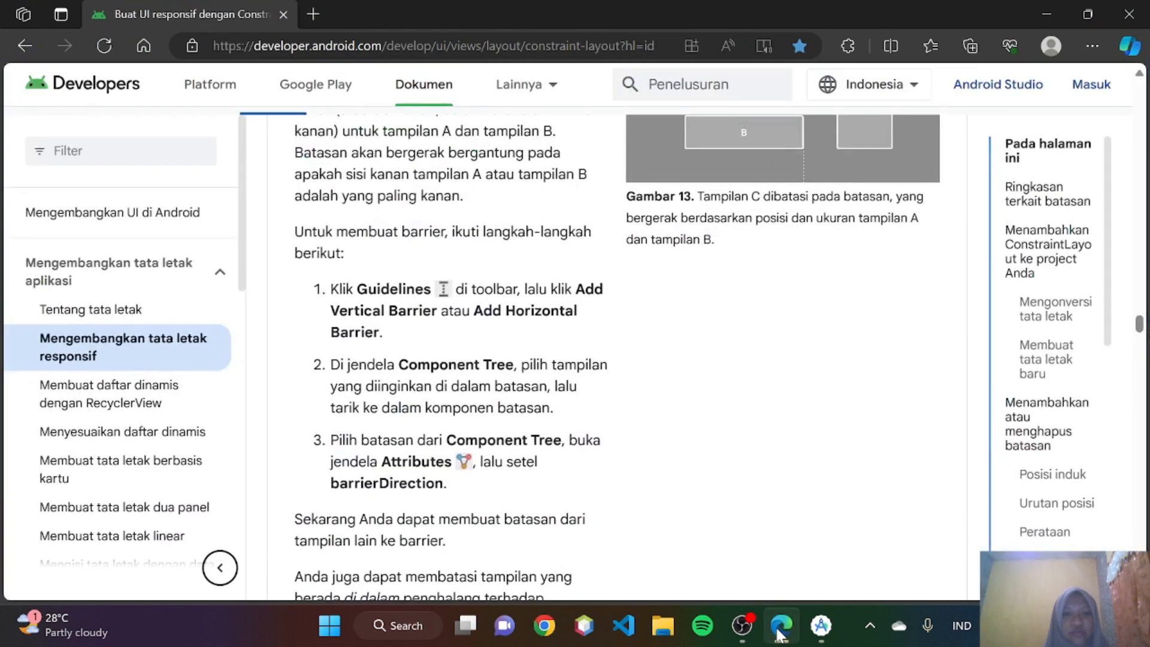
{"action": "left_click", "coordinate": [779, 632]}
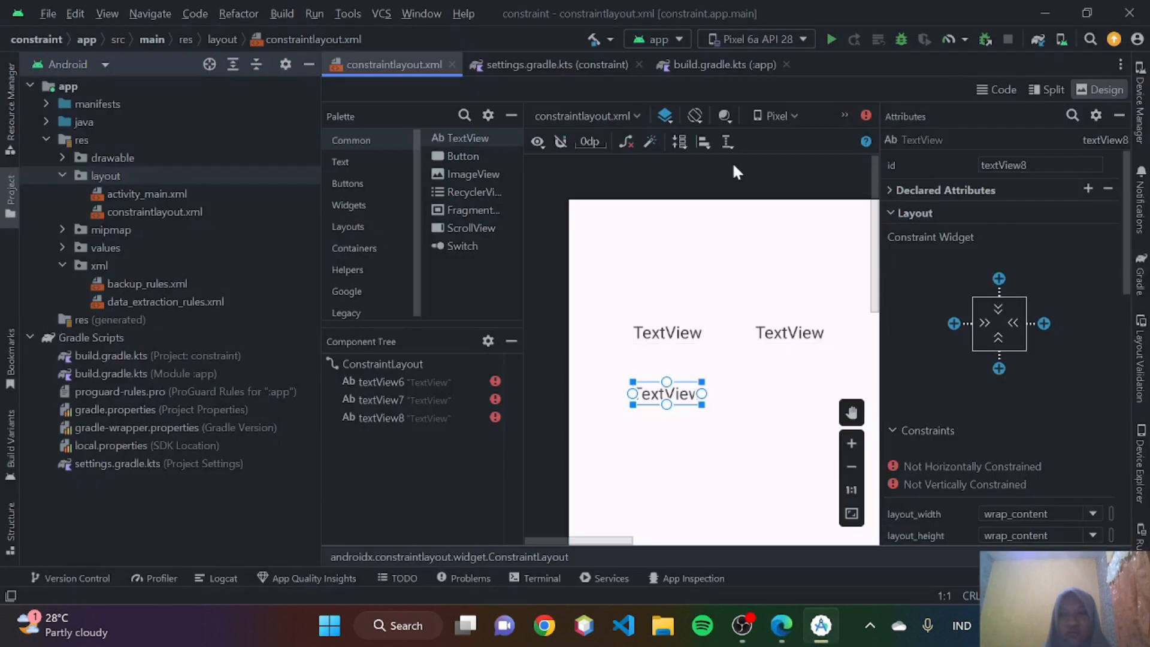
{"action": "left_click", "coordinate": [725, 141]}
{"action": "left_click", "coordinate": [757, 159]}
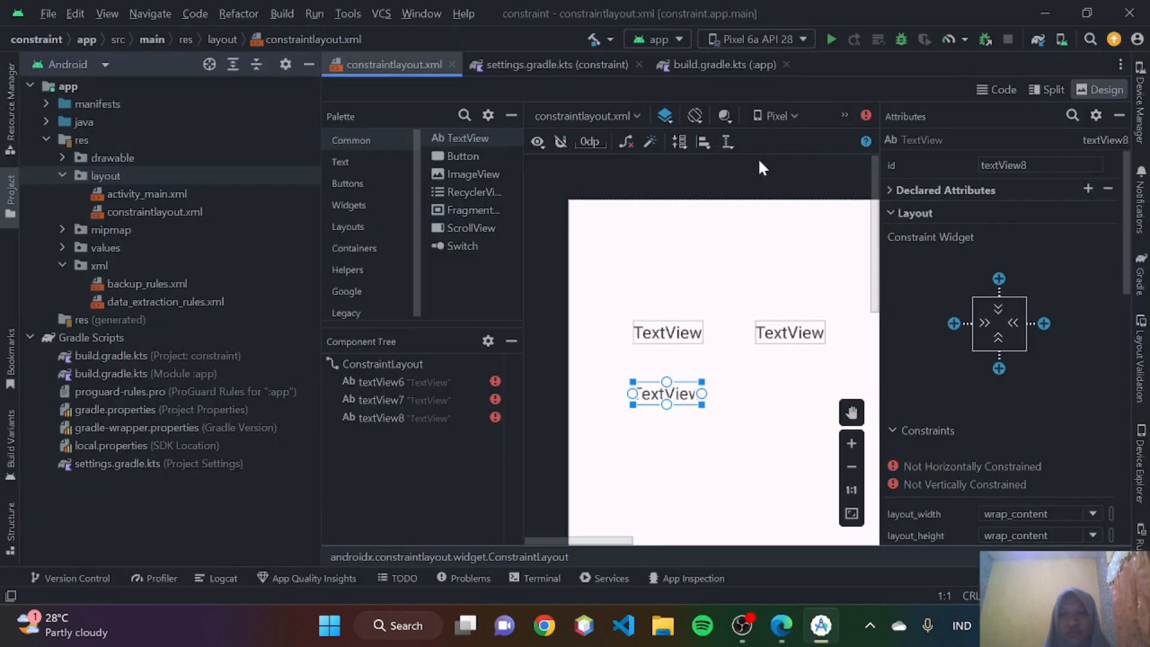
{"action": "left_click_drag", "start_coordinate": [593, 234], "coordinate": [726, 231]}
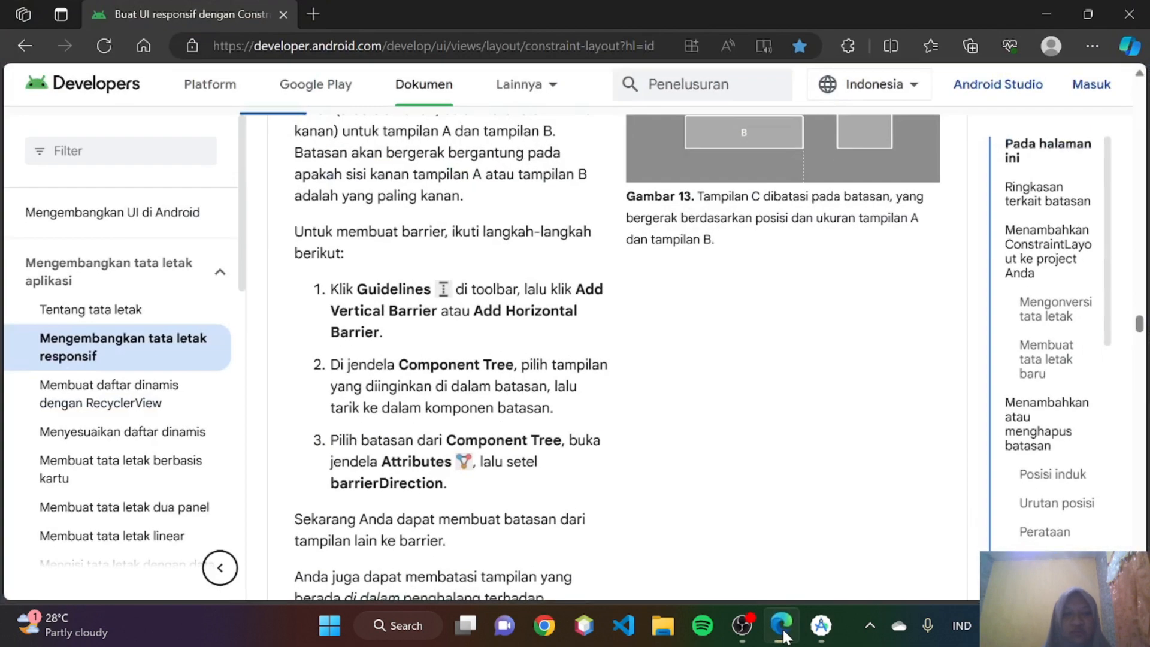
- Check the Component Tree instructions in Edge, and in Android Studio move textView6 and textView7 further up above textView8
{"action": "left_click", "coordinate": [782, 628]}
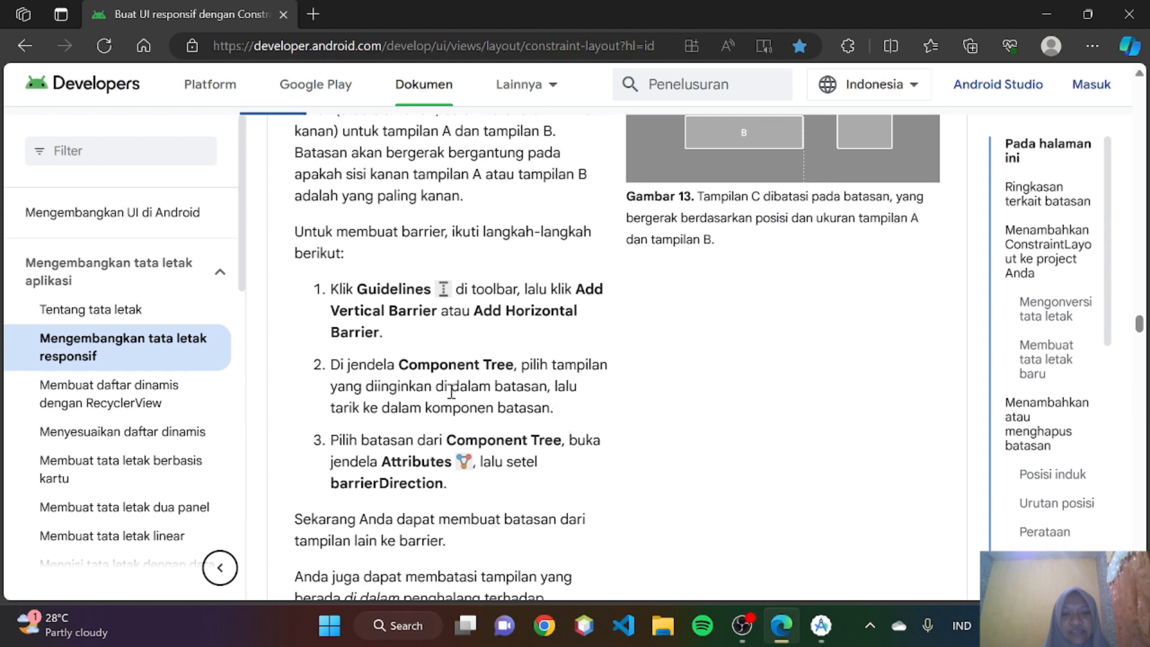
{"action": "left_click", "coordinate": [821, 626]}
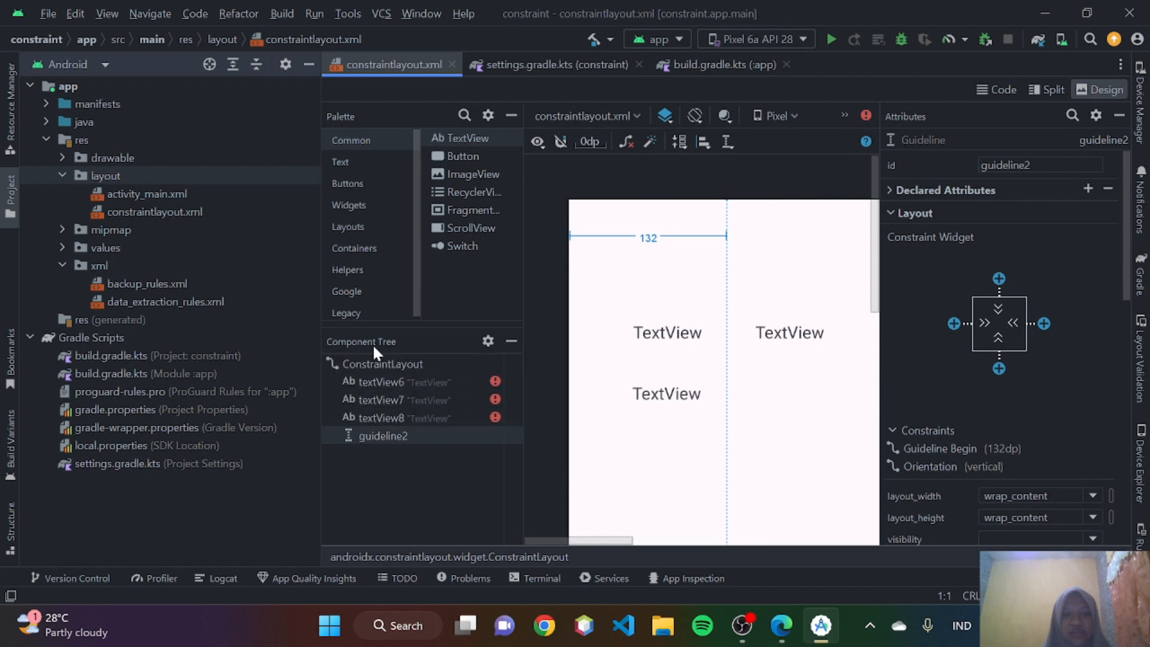
{"action": "left_click", "coordinate": [783, 627]}
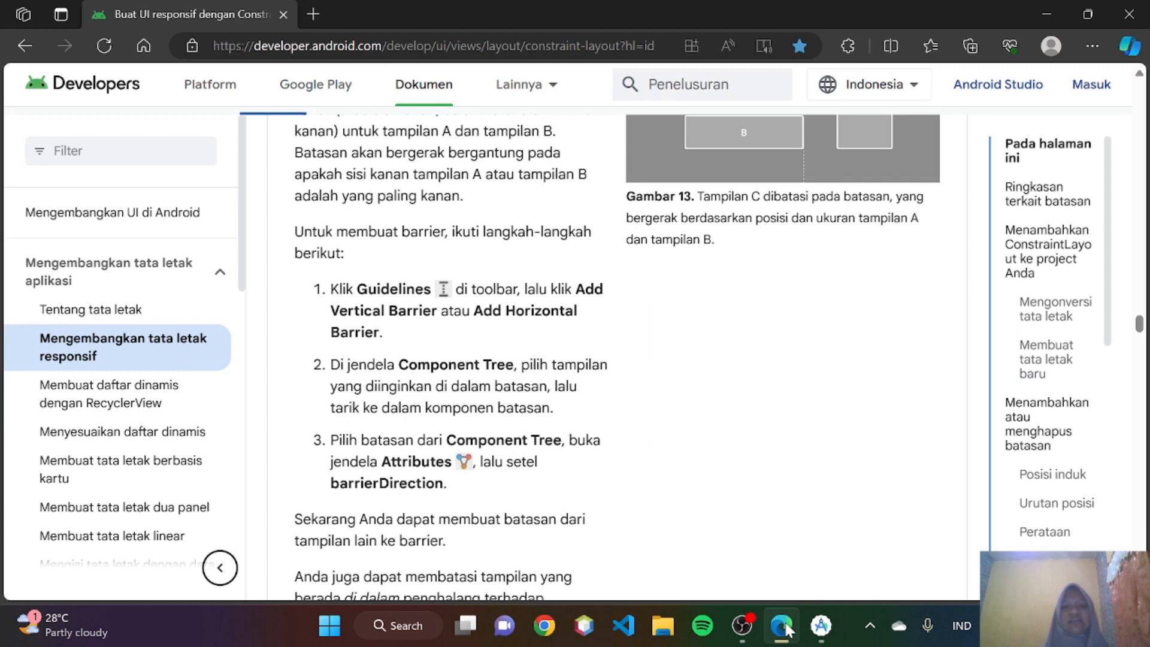
{"action": "left_click", "coordinate": [821, 625]}
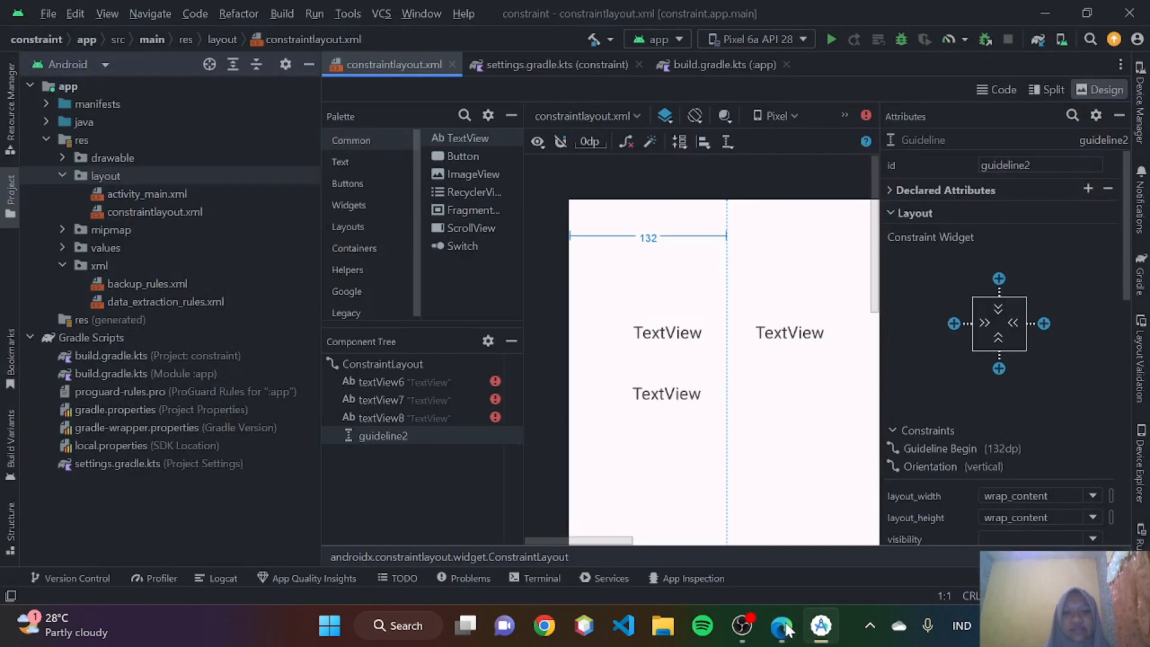
{"action": "left_click", "coordinate": [398, 381]}
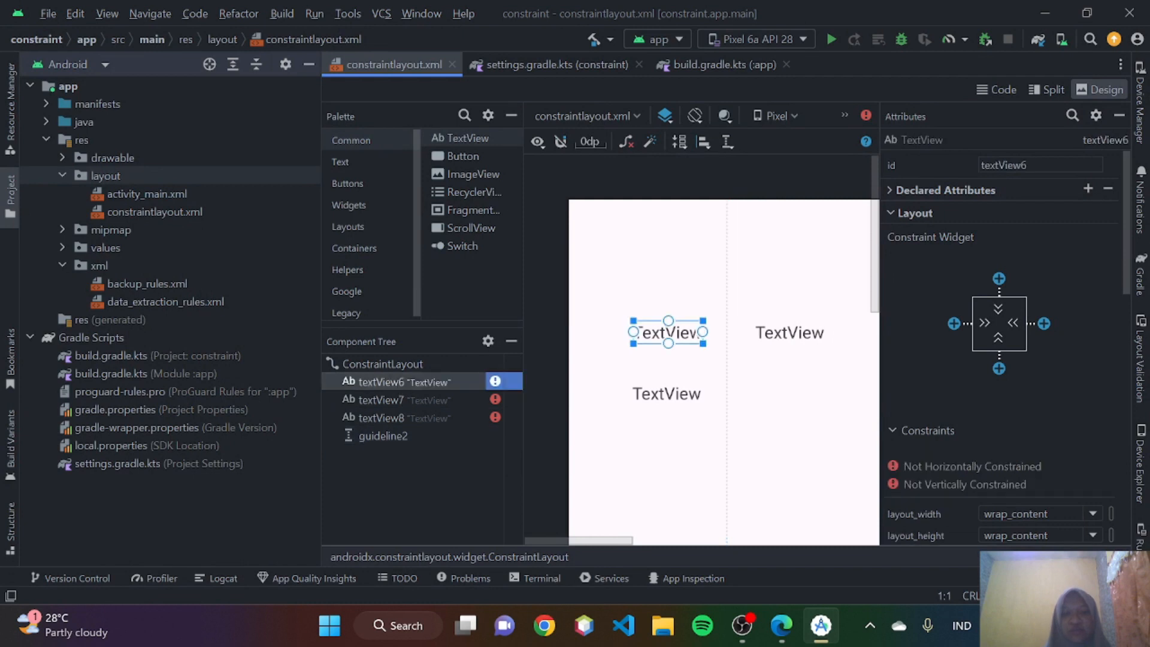
{"action": "left_click", "coordinate": [782, 626]}
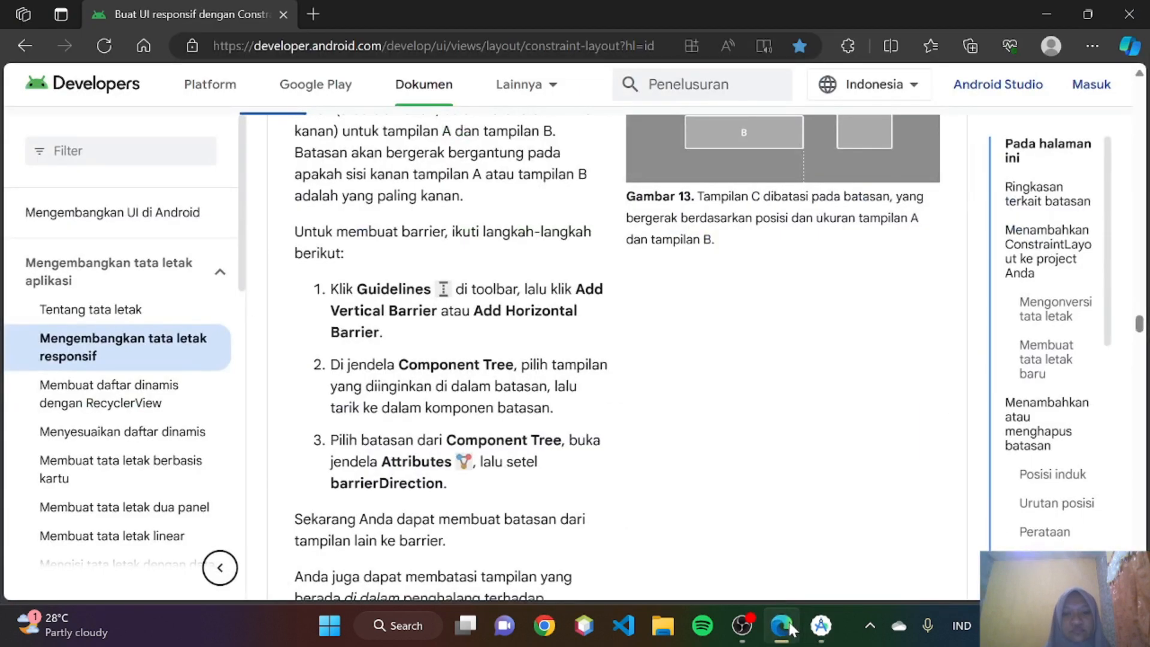
{"action": "left_click", "coordinate": [821, 625]}
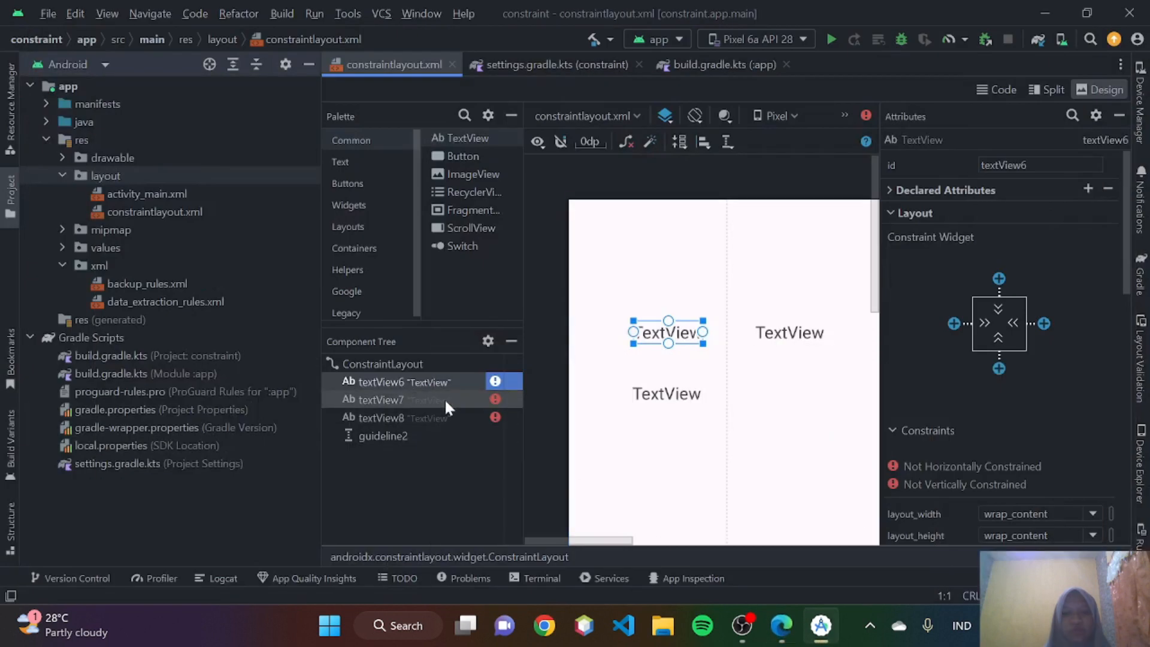
{"action": "left_click_drag", "start_coordinate": [418, 375], "coordinate": [677, 289]}
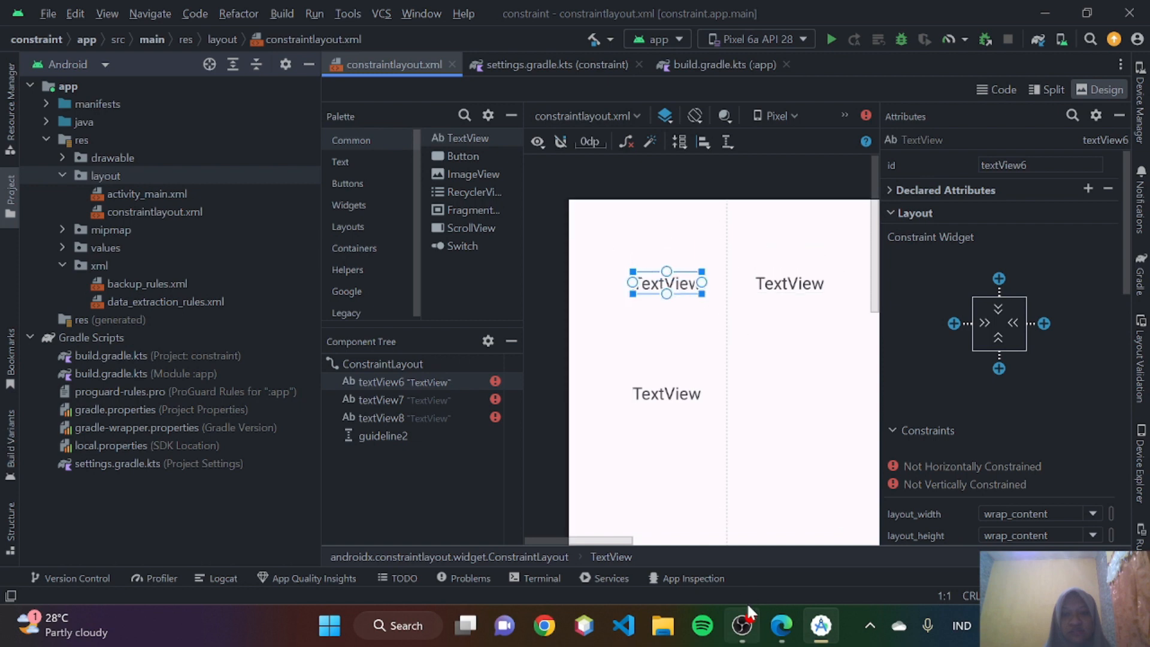
- Reread the barrierDirection instruction in Edge and compare it with the attributes shown in Android Studio
{"action": "left_click", "coordinate": [776, 638]}
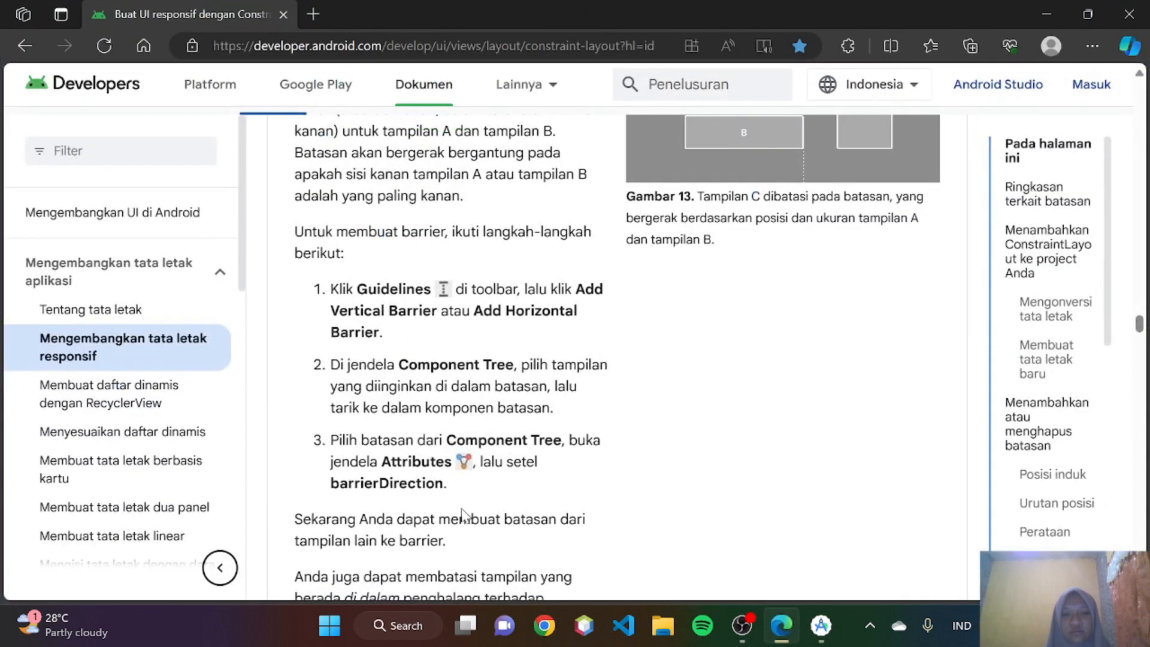
{"action": "scroll", "coordinate": [431, 469], "scroll_direction": "down", "scroll_amount": 1}
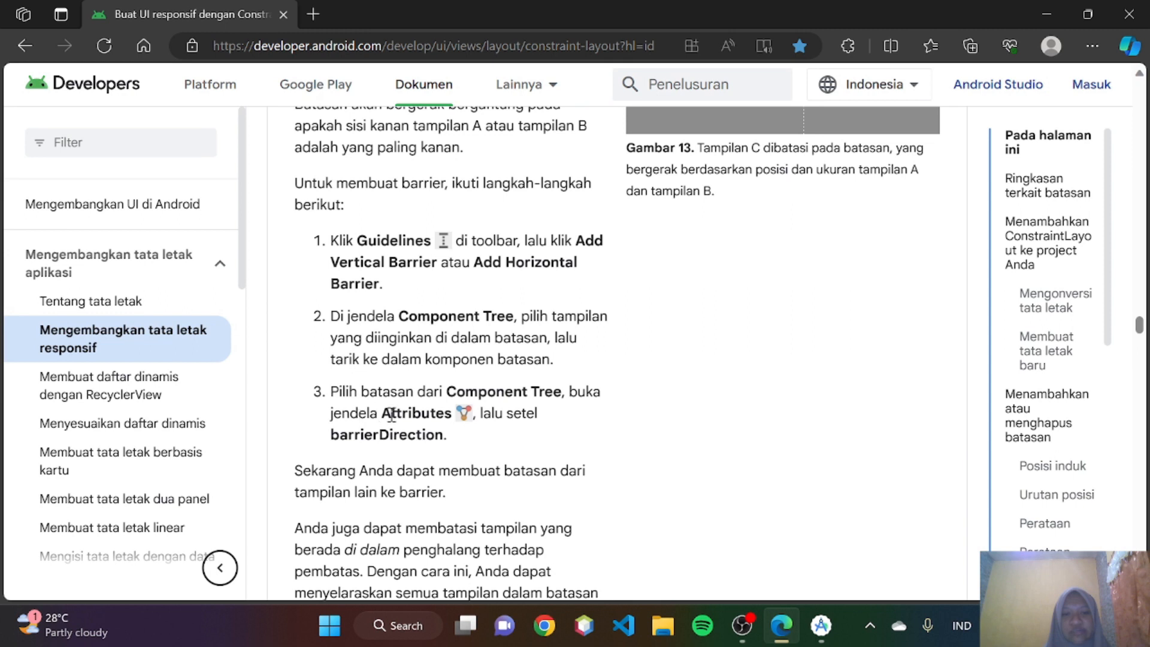
{"action": "left_click", "coordinate": [819, 625]}
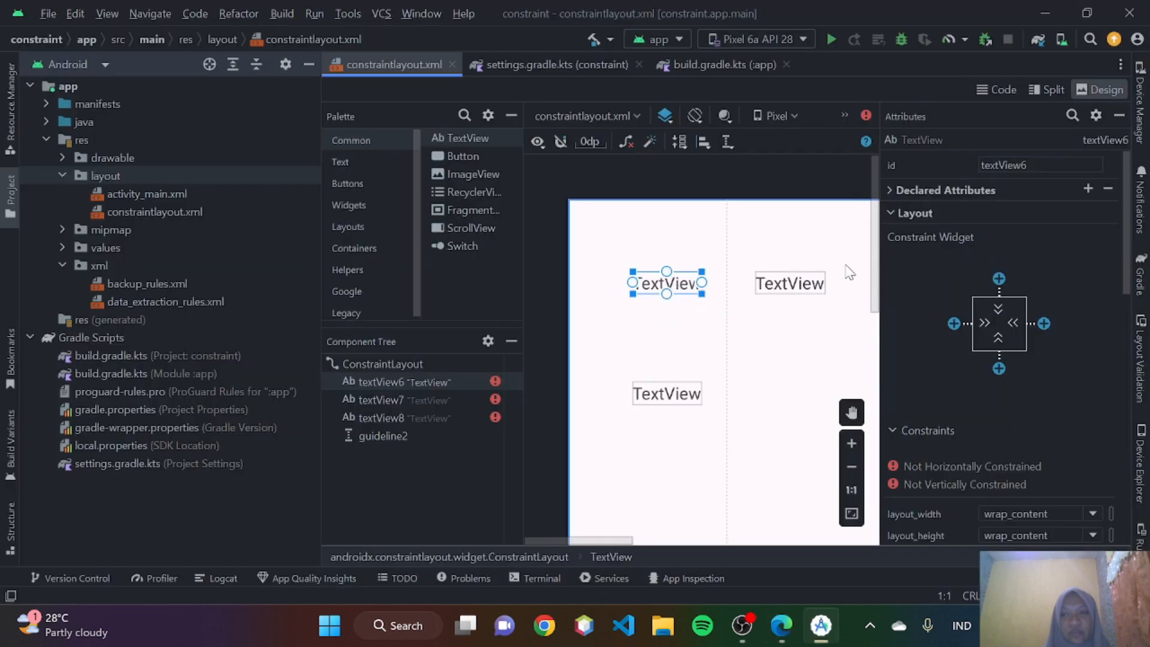
{"action": "left_click", "coordinate": [789, 635]}
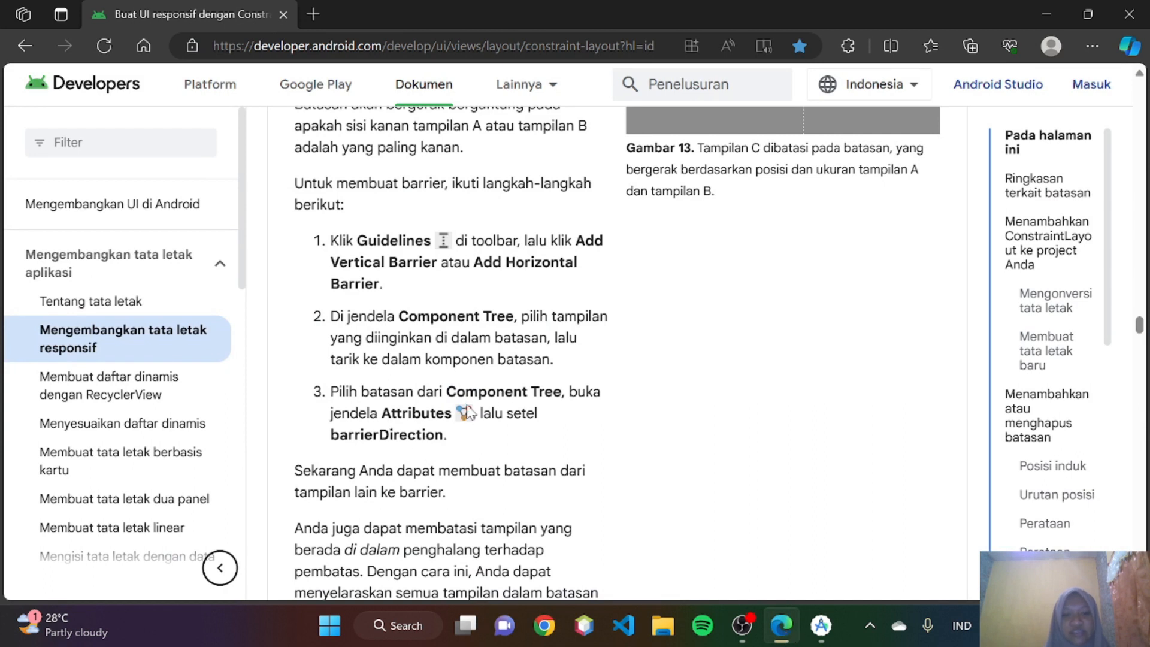
- Read the rest of the barrier section in Edge and continue to the Menyesuaikan bias batasan section with Video 3
{"action": "scroll", "coordinate": [699, 442], "scroll_direction": "down", "scroll_amount": 2}
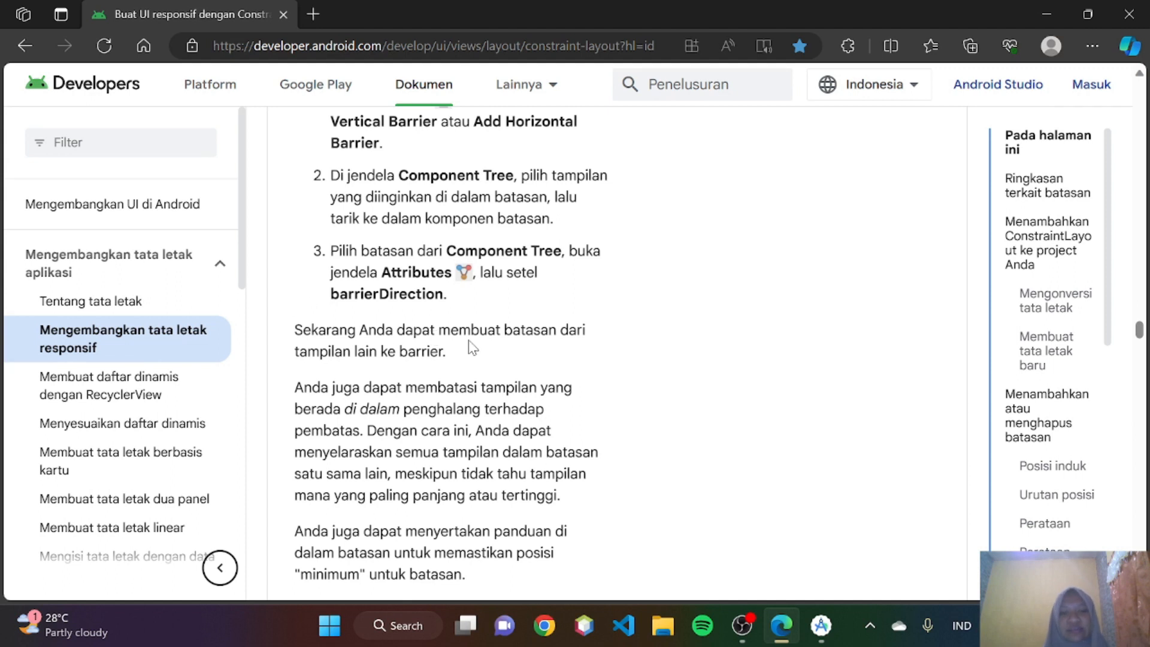
{"action": "scroll", "coordinate": [473, 348], "scroll_direction": "down", "scroll_amount": 1}
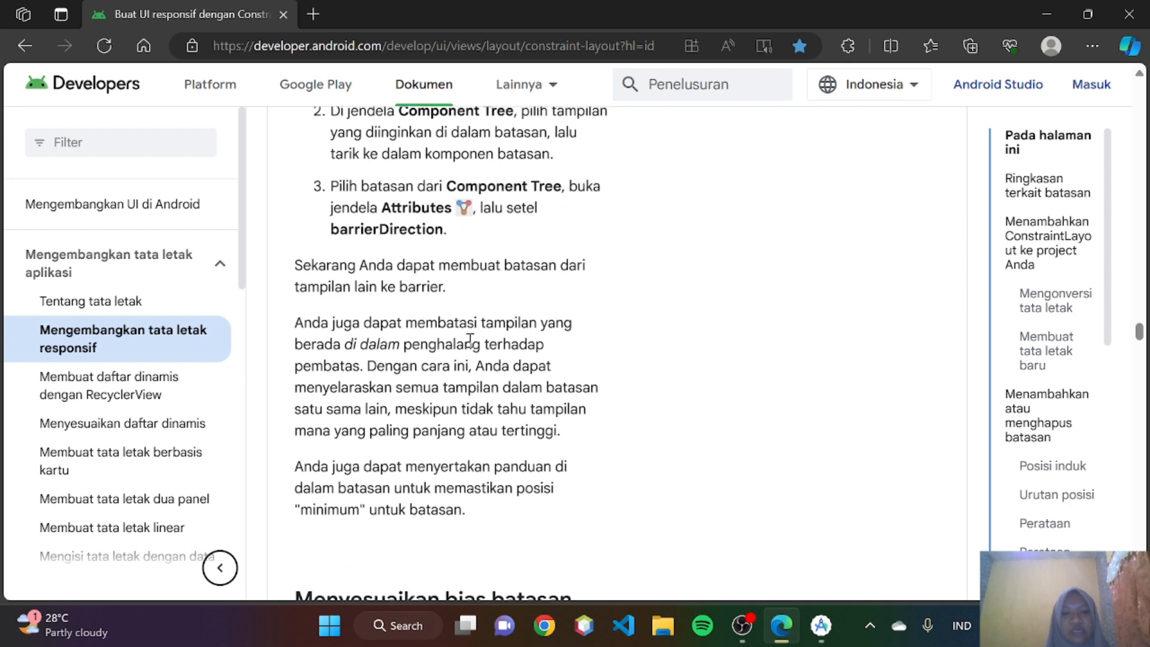
{"action": "scroll", "coordinate": [471, 340], "scroll_direction": "down", "scroll_amount": 1}
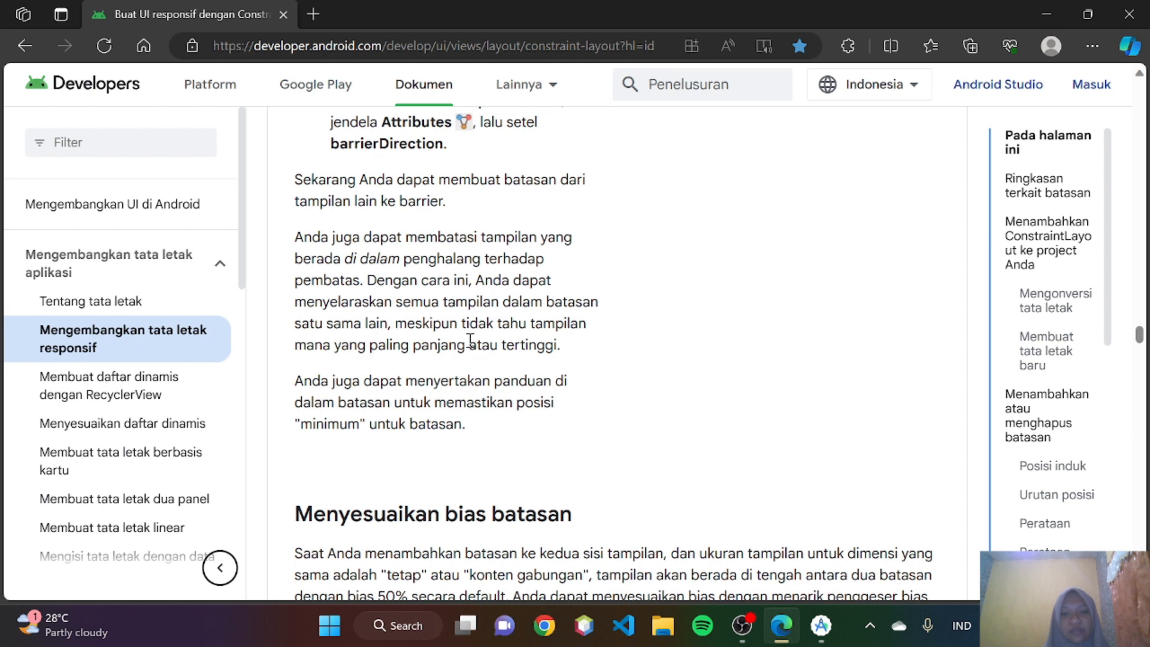
{"action": "scroll", "coordinate": [470, 340], "scroll_direction": "down", "scroll_amount": 1}
{"action": "scroll", "coordinate": [471, 340], "scroll_direction": "down", "scroll_amount": 1}
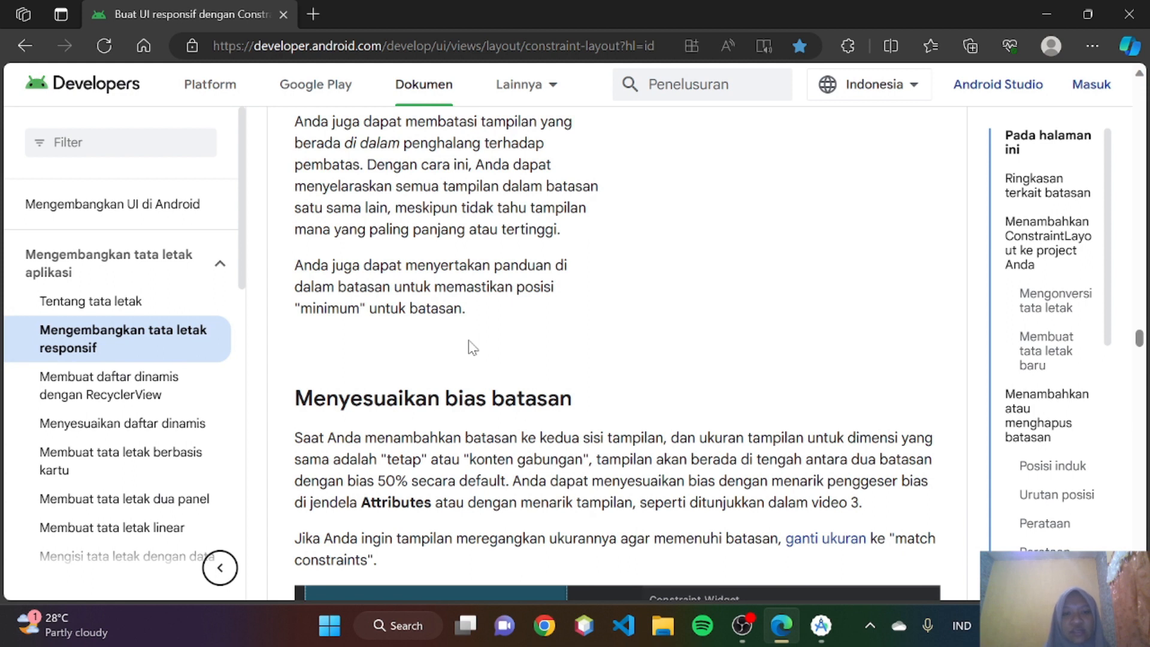
{"action": "scroll", "coordinate": [470, 344], "scroll_direction": "down", "scroll_amount": 3}
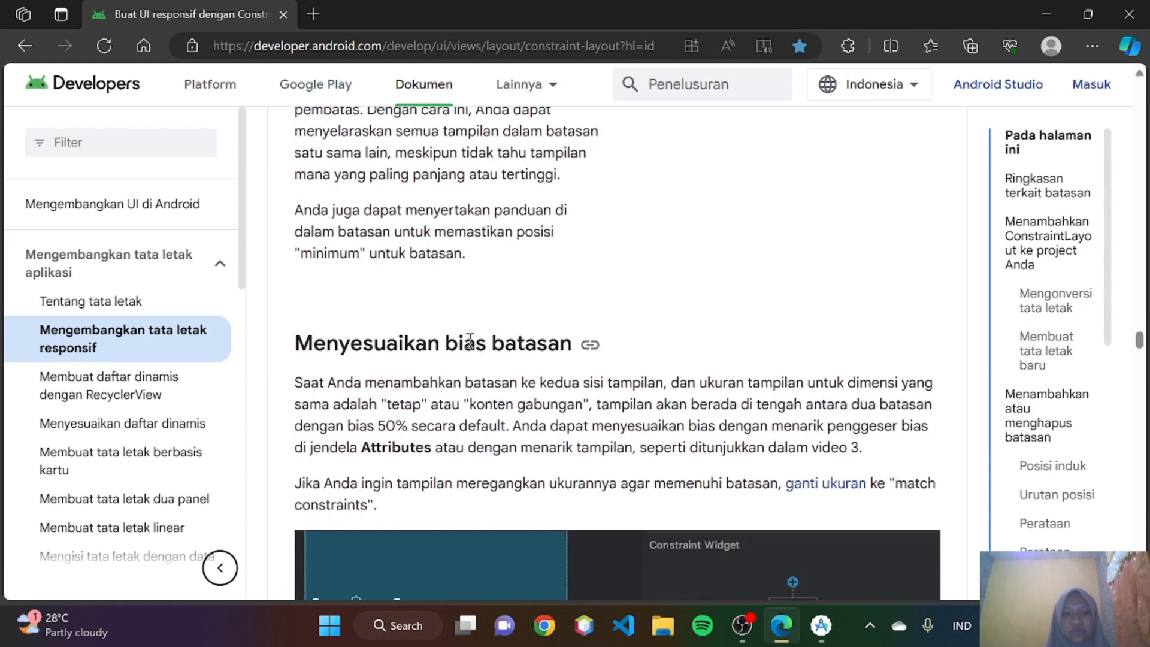
{"action": "scroll", "coordinate": [470, 340], "scroll_direction": "down", "scroll_amount": 1}
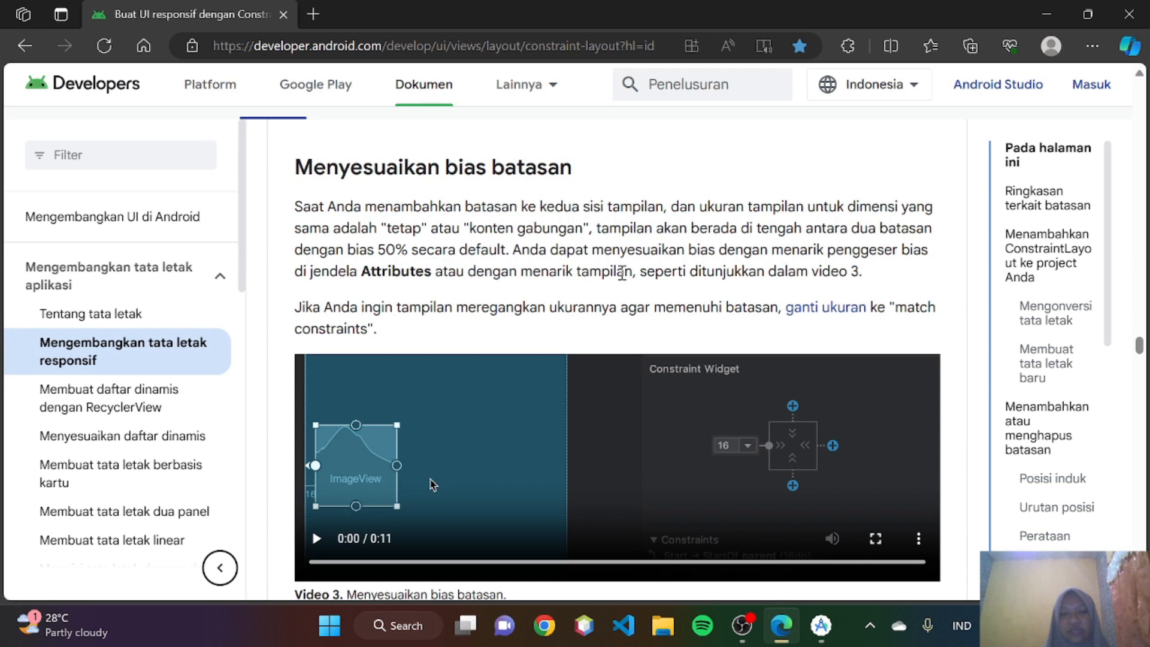
- Watch Video 3 on adjusting constraint bias in the Menyesuaikan bias batasan section
{"action": "scroll", "coordinate": [665, 329], "scroll_direction": "down", "scroll_amount": 1}
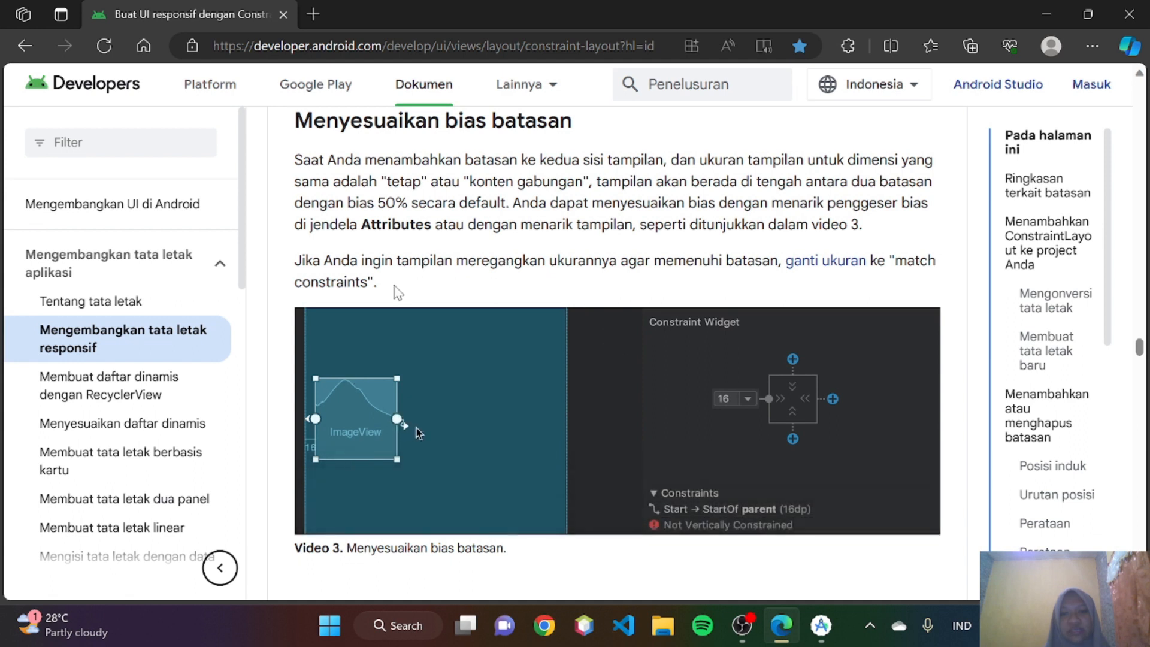
{"action": "mouse_move", "coordinate": [383, 407]}
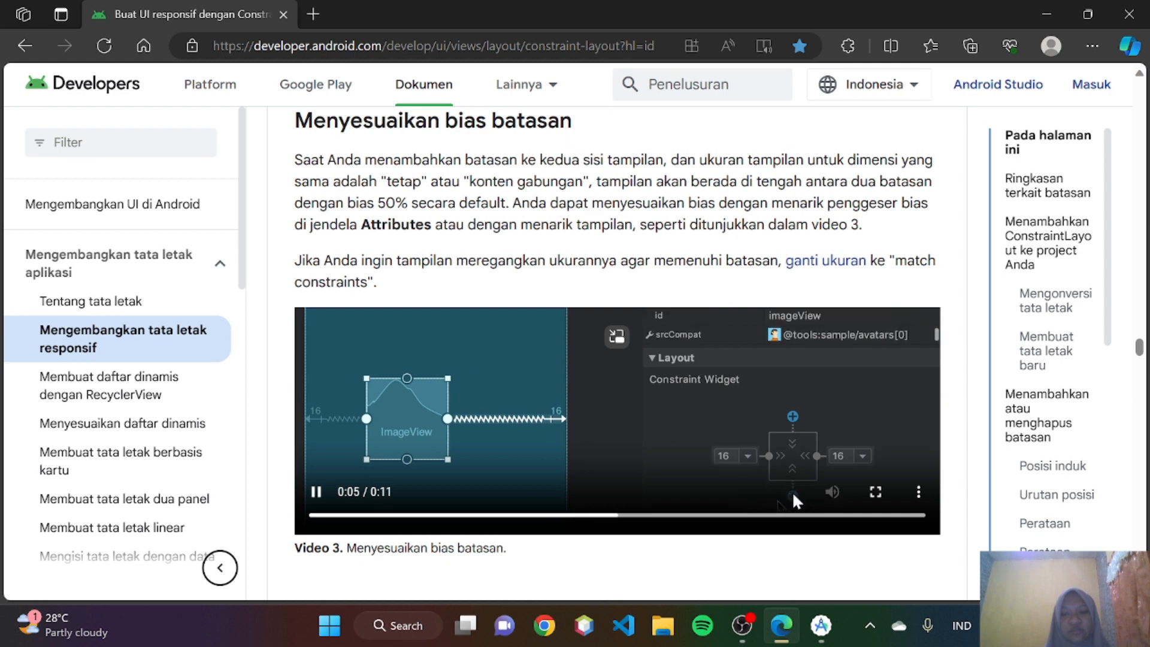
{"action": "scroll", "coordinate": [756, 465], "scroll_direction": "down", "scroll_amount": 1}
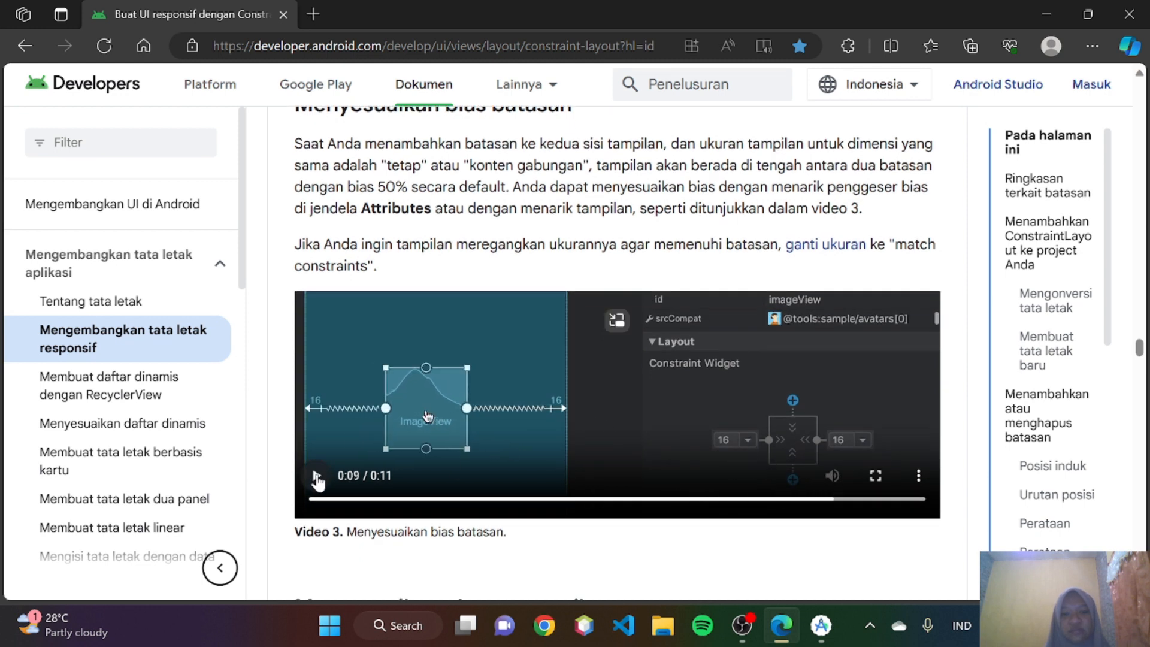
- Switch to Android Studio and delete the three TextViews from constraintlayout.xml, keeping the guideline
{"action": "left_click", "coordinate": [819, 638]}
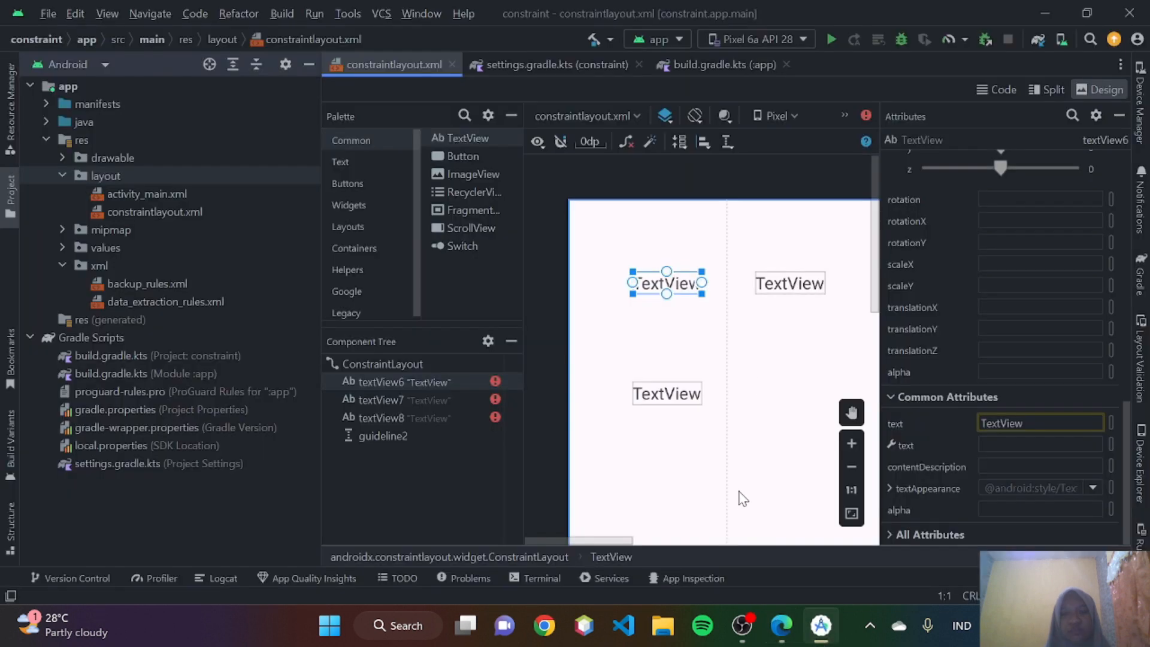
{"action": "left_click_drag", "start_coordinate": [788, 479], "coordinate": [619, 215]}
{"action": "key", "text": "Delete"}
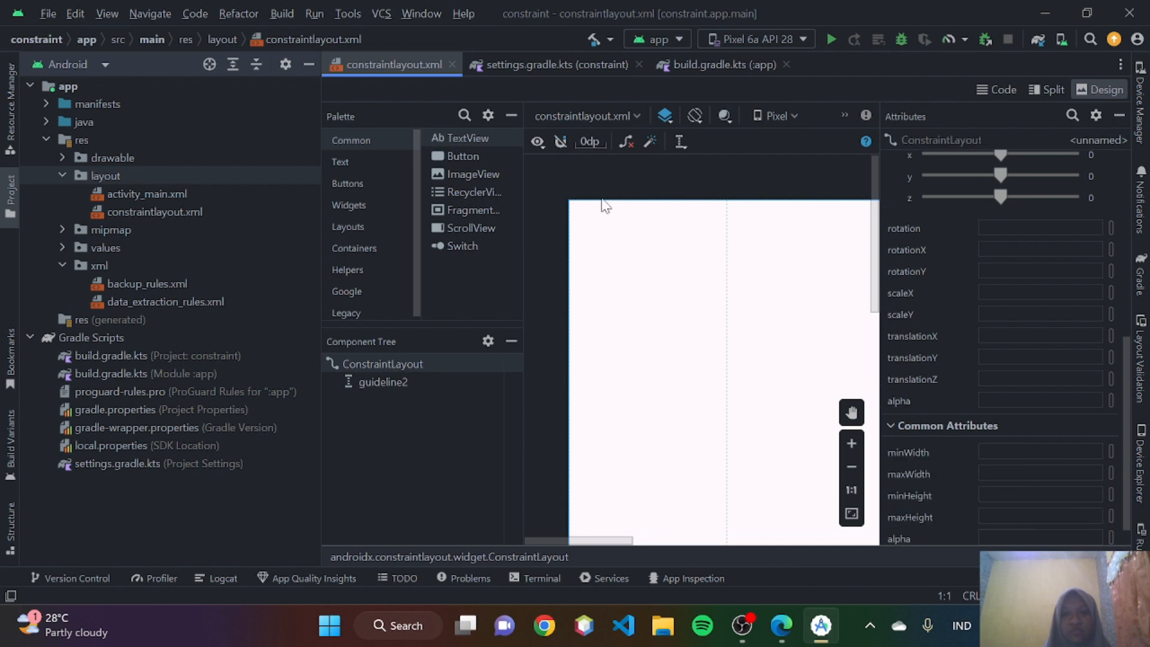
- Add an ImageView near the upper part of the layout, using the avatars sample drawable
{"action": "left_click_drag", "start_coordinate": [475, 170], "coordinate": [677, 343]}
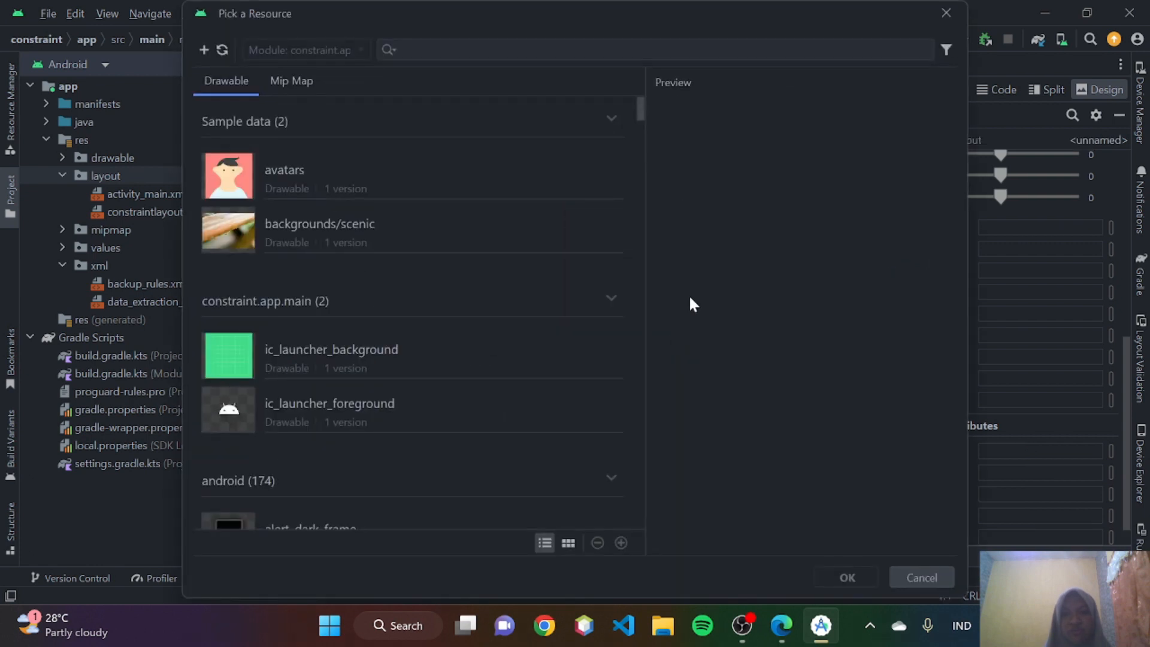
{"action": "left_click", "coordinate": [448, 180]}
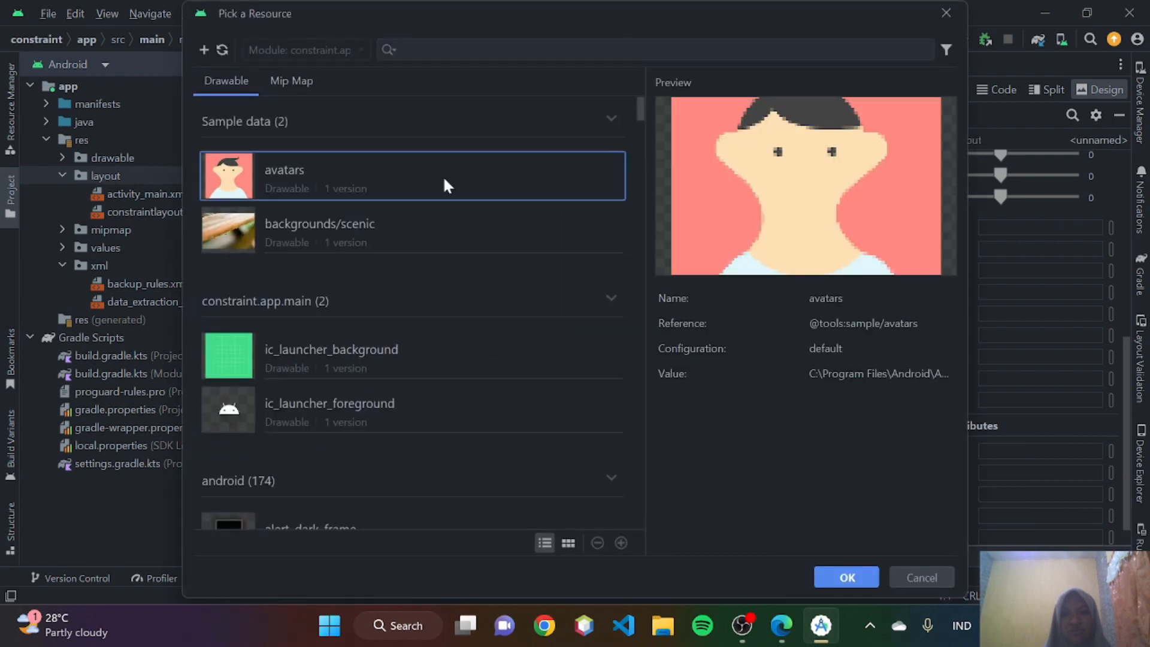
{"action": "left_click", "coordinate": [857, 581]}
- Delete the vertical guideline, then select the ImageView and bring up its Constraint Widget in the attributes
{"action": "left_click", "coordinate": [722, 220]}
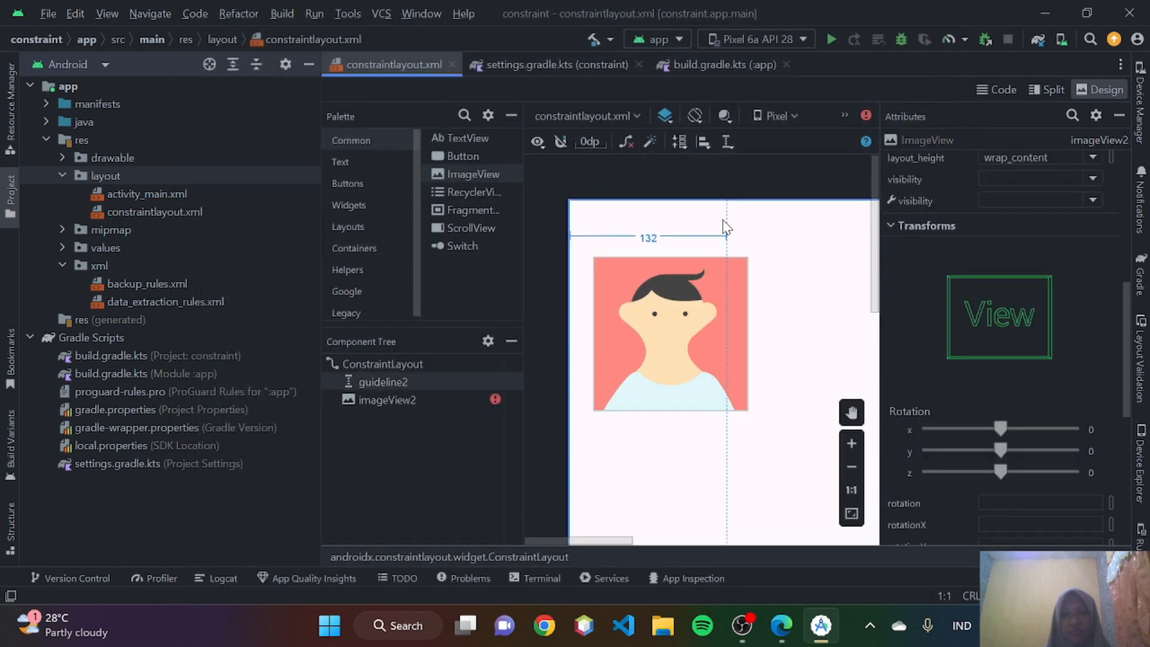
{"action": "key", "text": "Delete"}
{"action": "left_click", "coordinate": [690, 363]}
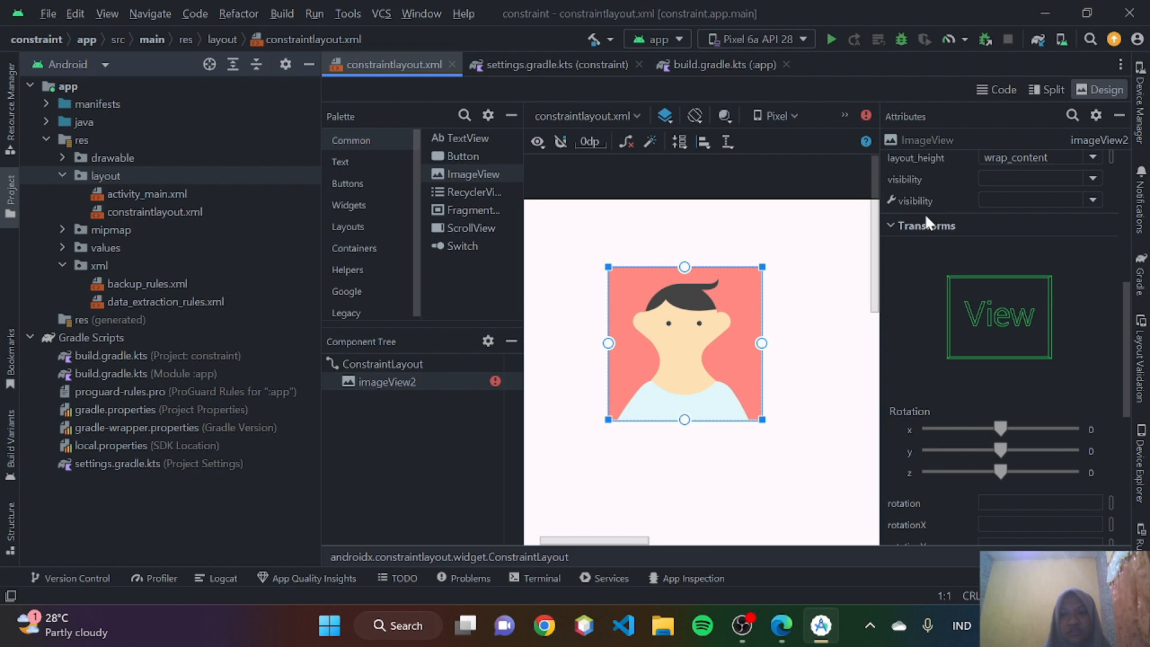
{"action": "scroll", "coordinate": [925, 213], "scroll_direction": "up", "scroll_amount": 8}
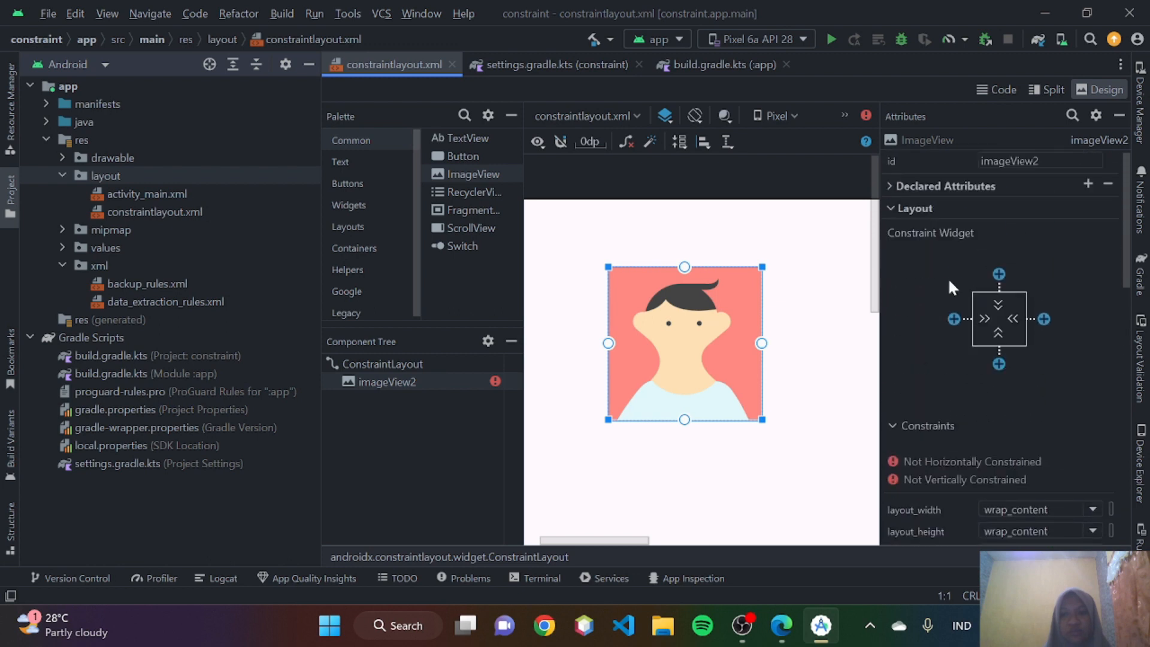
- Switch to Edge and replay Video 3 to see how the ImageView is constrained on both sides
{"action": "left_click", "coordinate": [796, 636]}
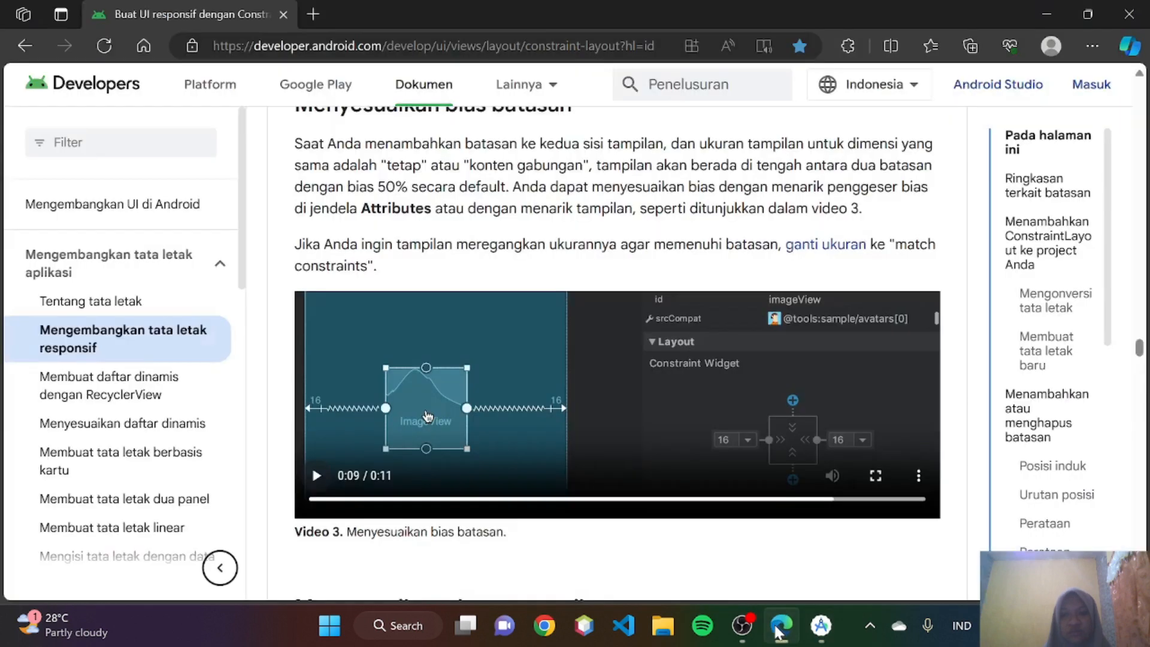
{"action": "left_click", "coordinate": [317, 476]}
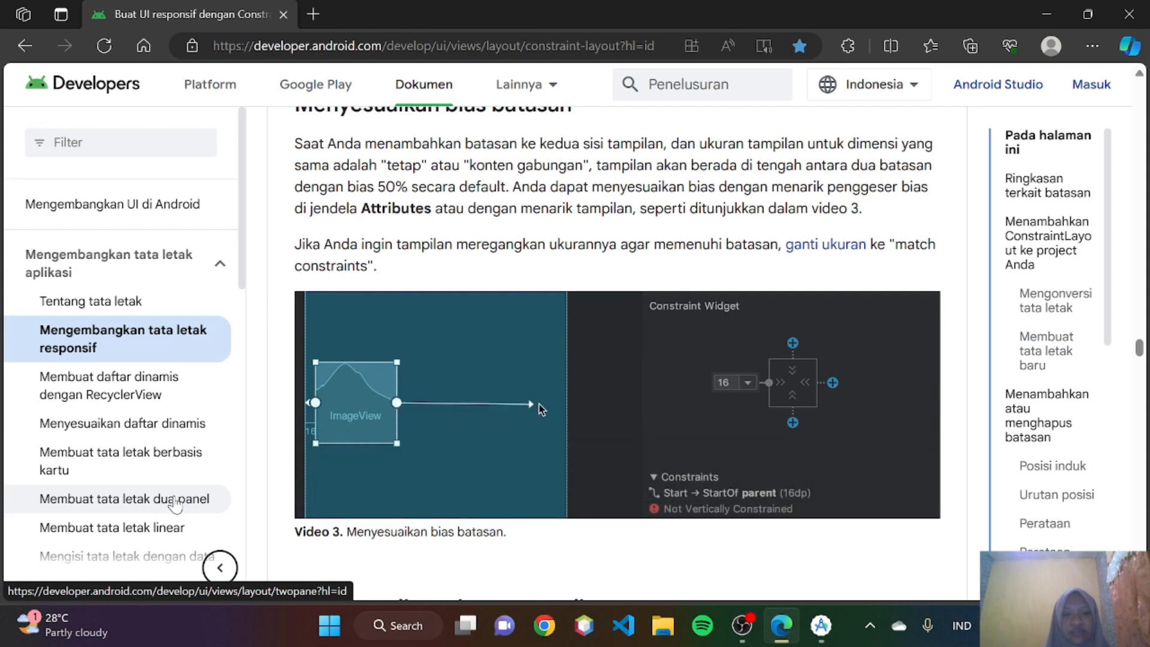
{"action": "mouse_move", "coordinate": [514, 439]}
{"action": "left_click", "coordinate": [316, 476]}
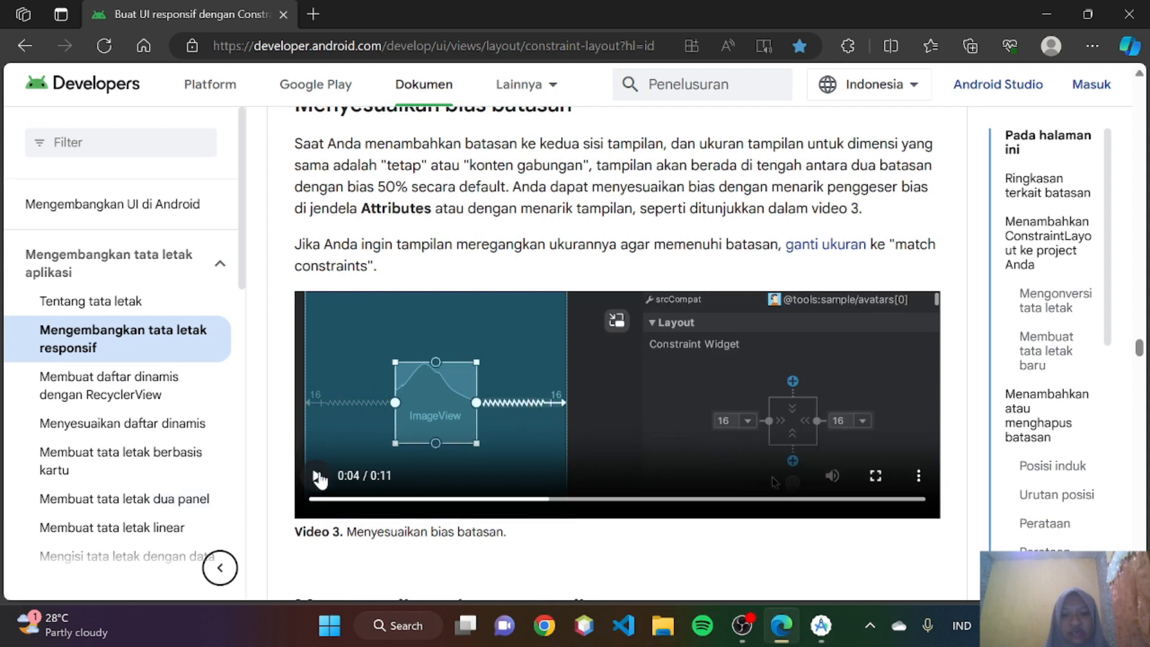
- In Android Studio, constrain the ImageView's end and start sides to the matching parent edges with 0dp margins
{"action": "left_click", "coordinate": [821, 626]}
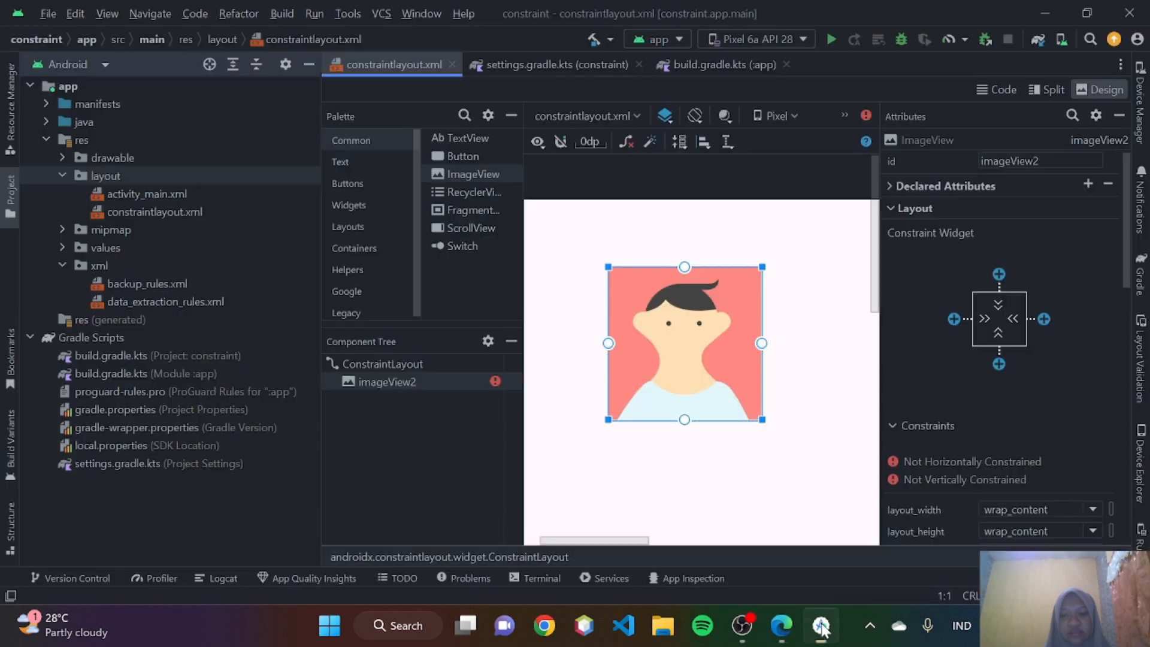
{"action": "left_click_drag", "start_coordinate": [762, 344], "coordinate": [829, 350]}
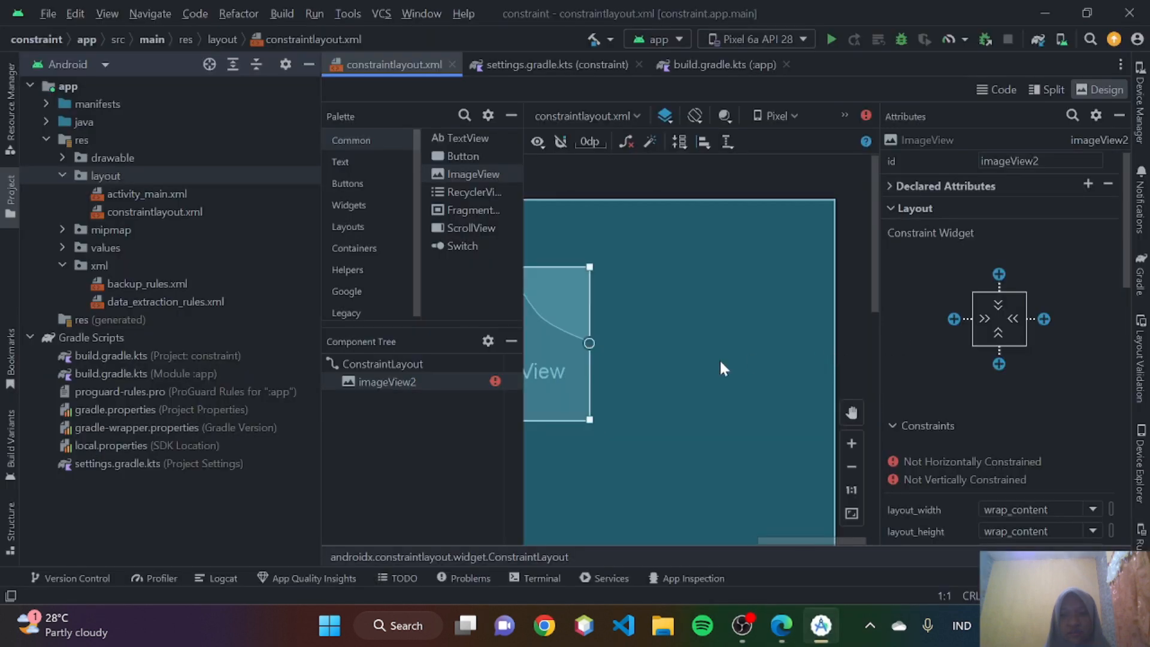
{"action": "left_click_drag", "start_coordinate": [720, 361], "coordinate": [720, 361]}
{"action": "scroll", "coordinate": [720, 361], "scroll_direction": "down", "scroll_amount": 3}
{"action": "left_click_drag", "start_coordinate": [702, 278], "coordinate": [640, 298]}
{"action": "scroll", "coordinate": [670, 296], "scroll_direction": "left", "scroll_amount": 3}
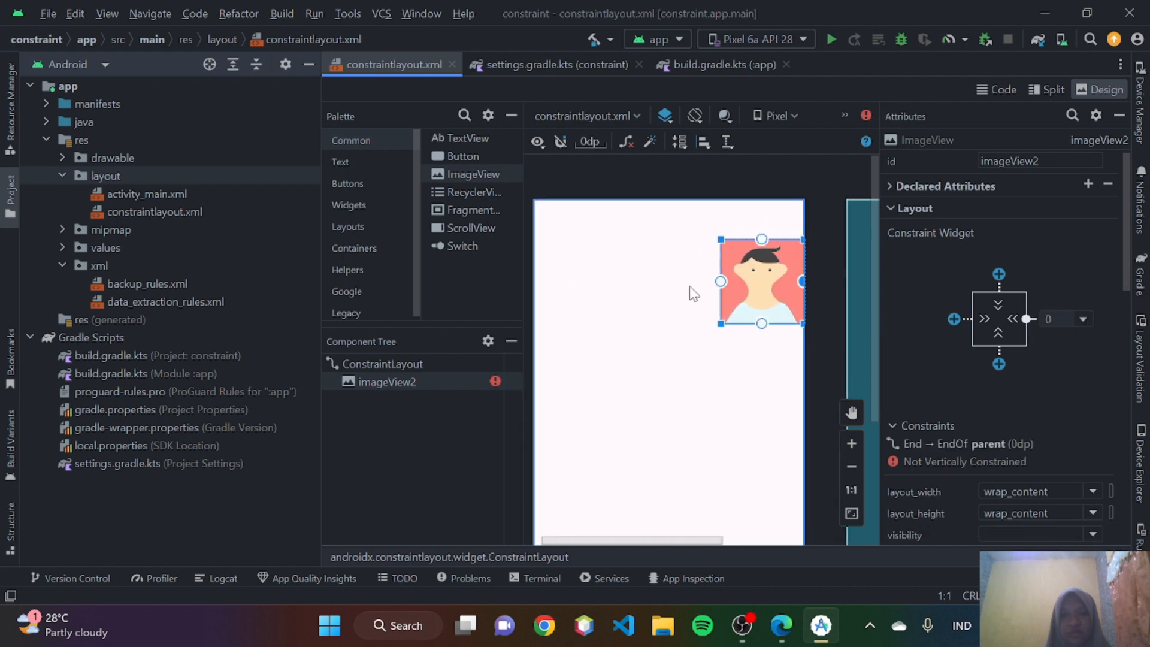
{"action": "left_click_drag", "start_coordinate": [720, 281], "coordinate": [549, 290]}
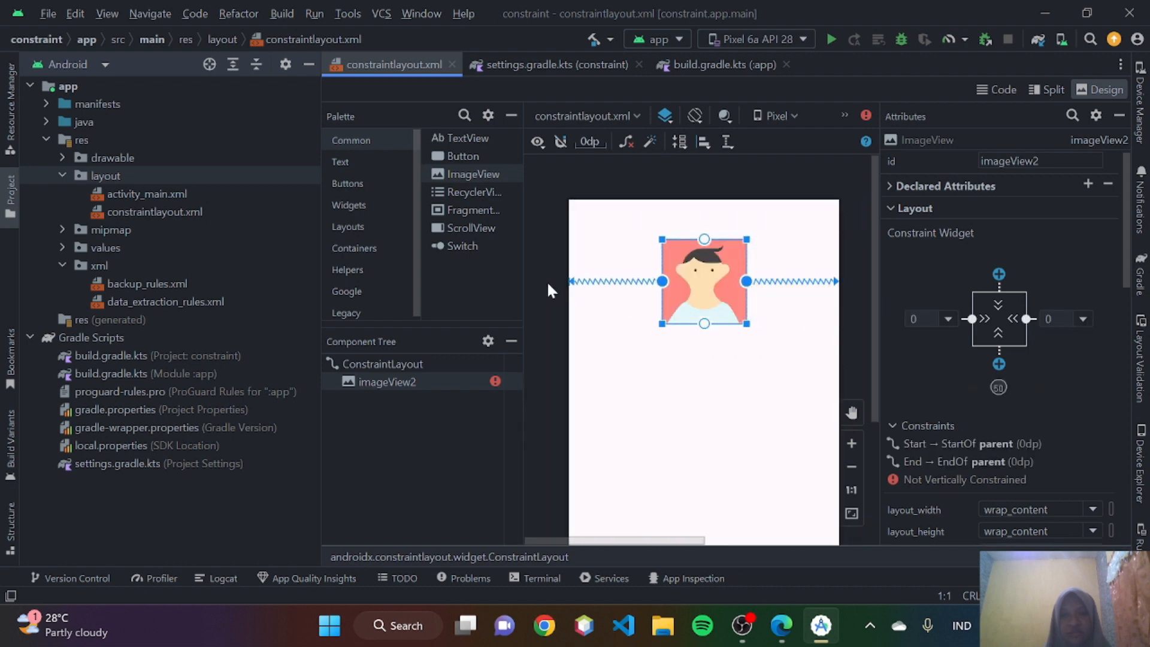
- Switch to Edge and resume Video 3 to see how the bias slider is used
{"action": "left_click", "coordinate": [778, 629]}
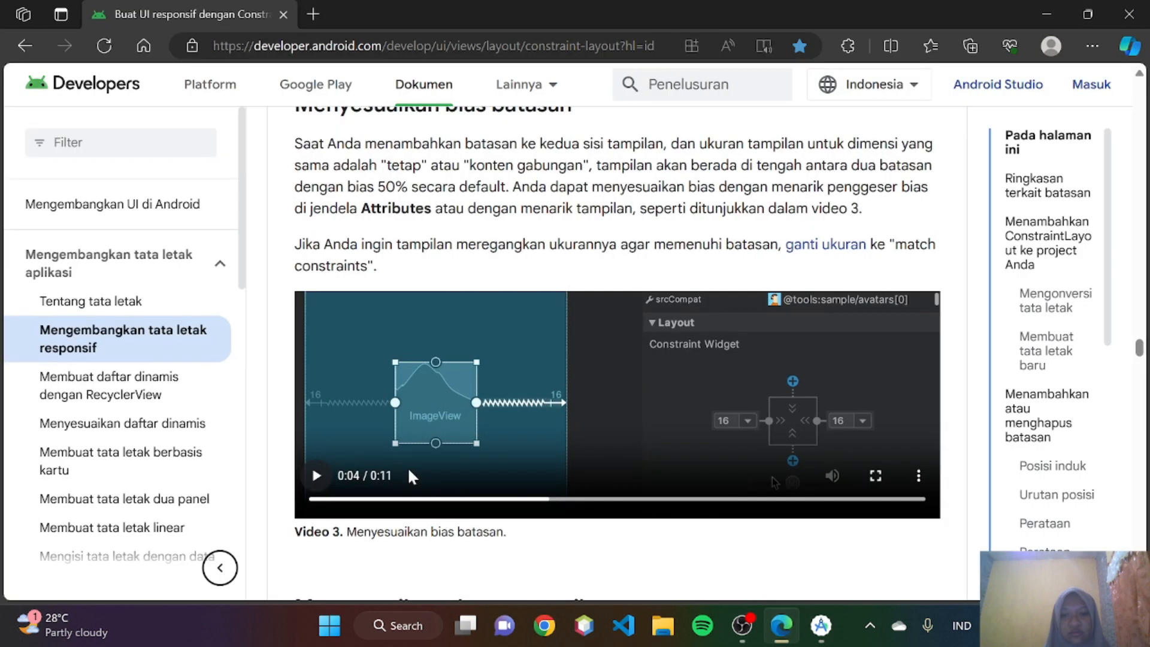
{"action": "left_click", "coordinate": [317, 475]}
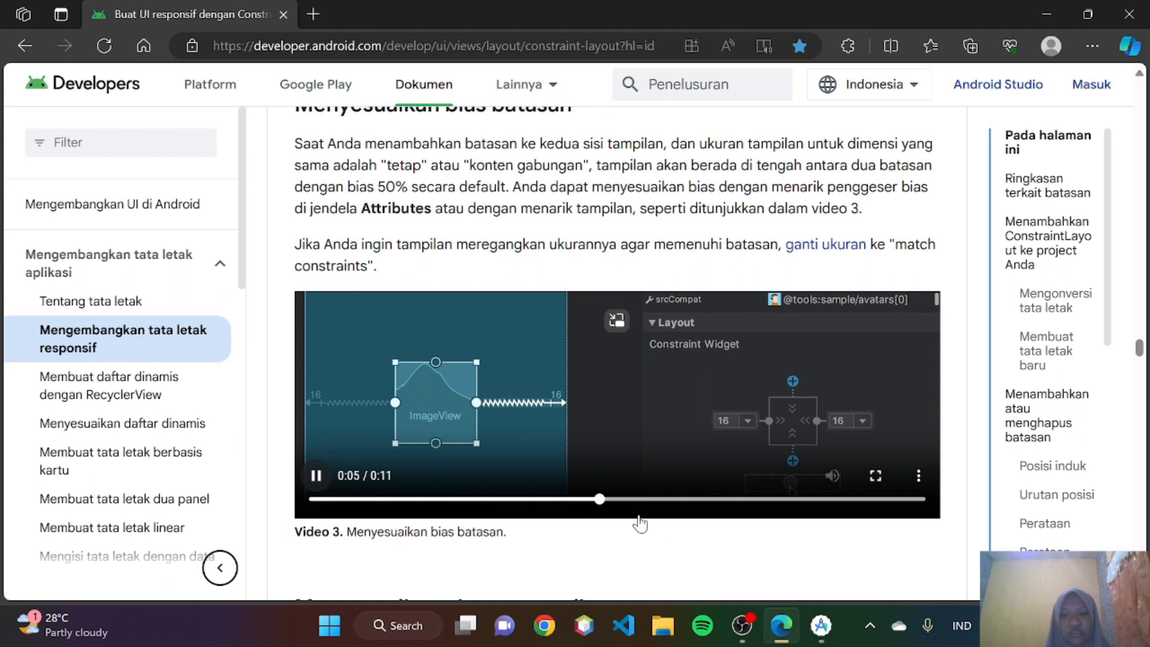
{"action": "mouse_move", "coordinate": [820, 625]}
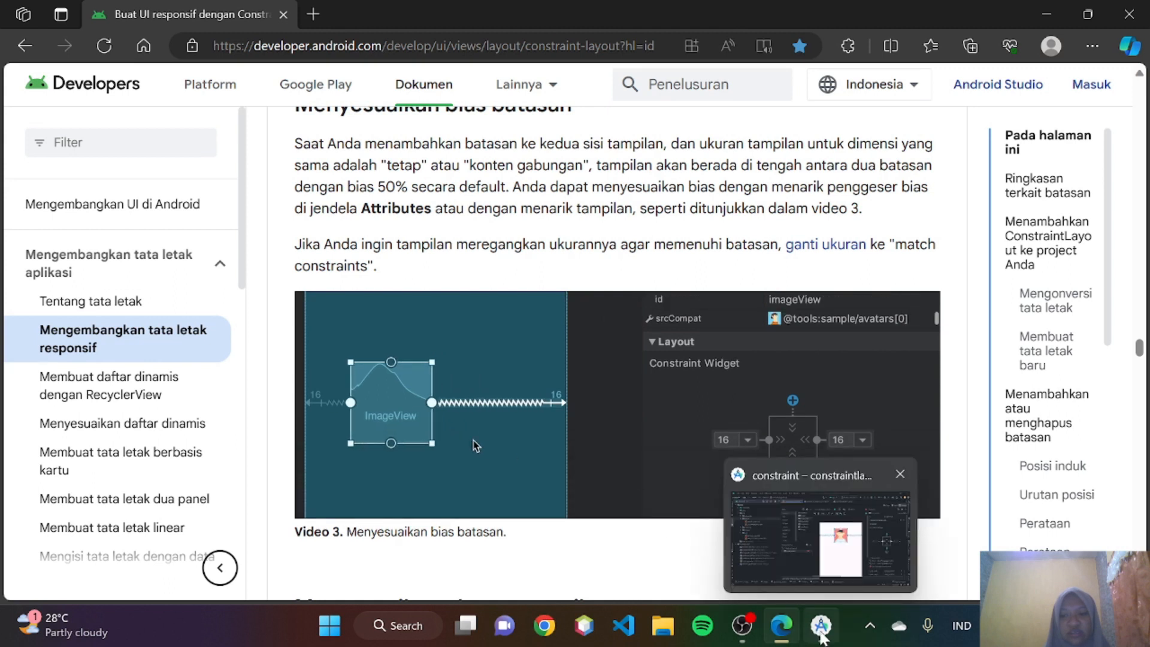
- In Android Studio, set the ImageView's horizontal bias to 0, then shift it back to about the middle
{"action": "left_click", "coordinate": [806, 514]}
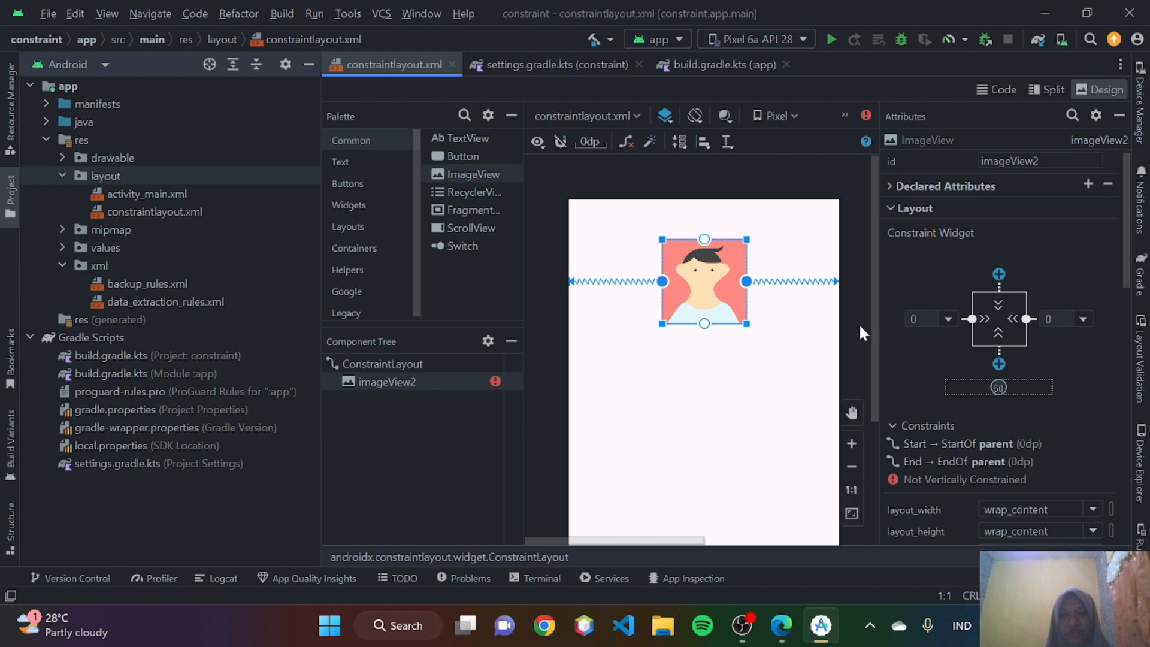
{"action": "left_click_drag", "start_coordinate": [1000, 388], "coordinate": [951, 386]}
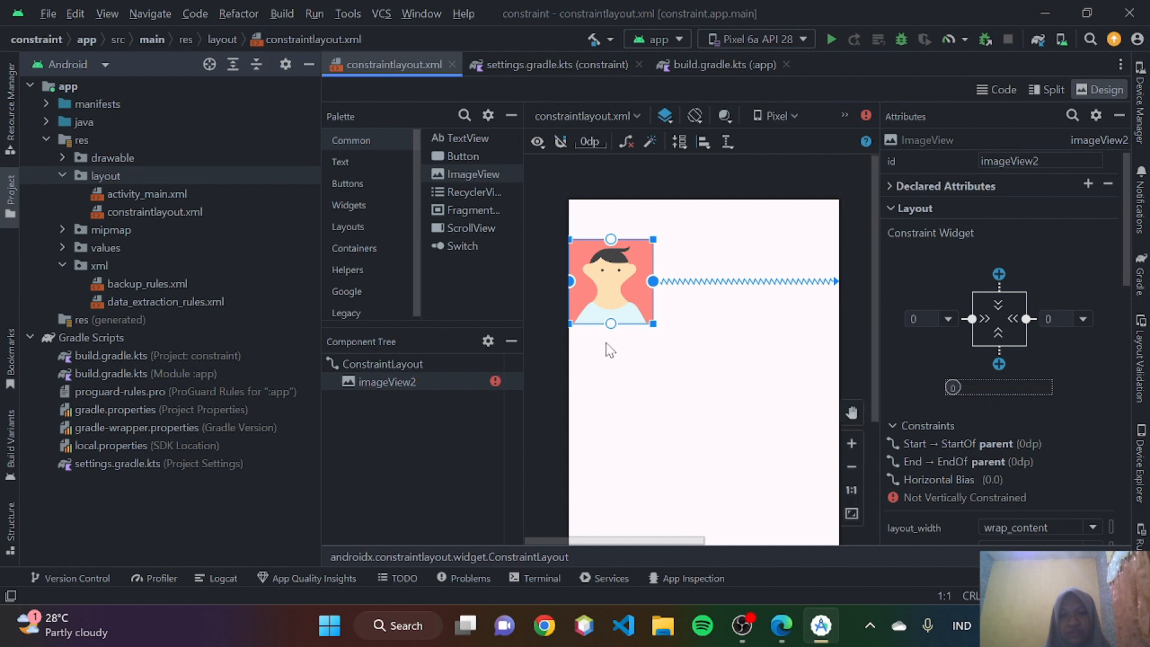
{"action": "left_click_drag", "start_coordinate": [952, 387], "coordinate": [1006, 412]}
- Switch to Edge and read the introduction of the Menyesuaikan ukuran tampilan section together with the Gambar 14 annotations
{"action": "left_click", "coordinate": [782, 625]}
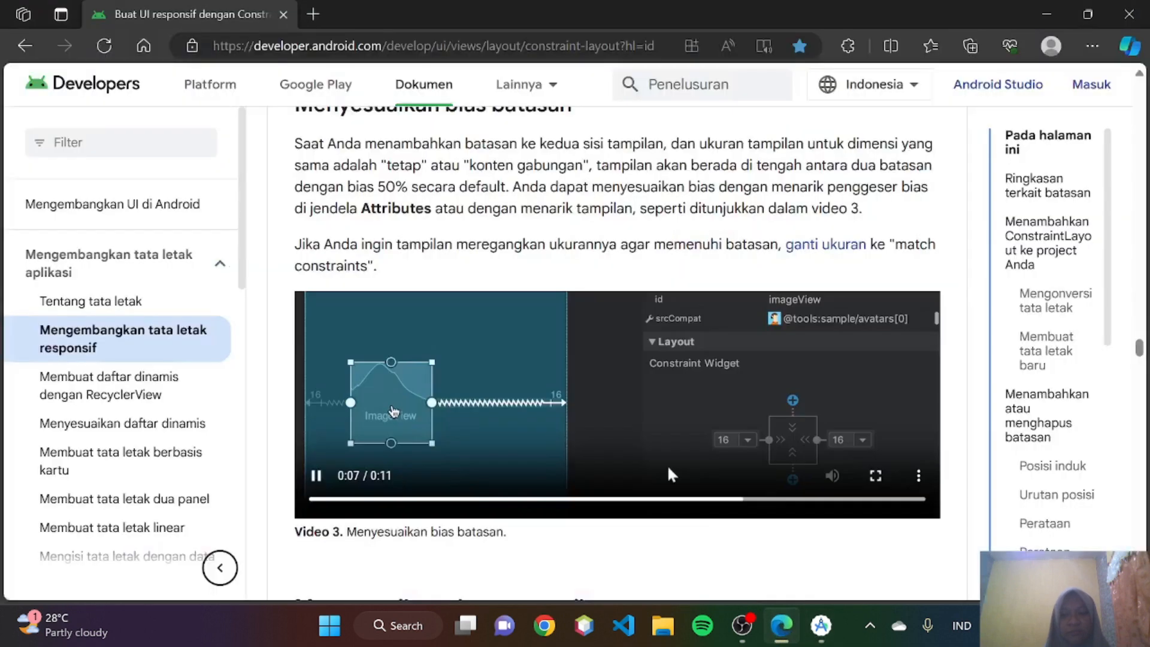
{"action": "scroll", "coordinate": [622, 376], "scroll_direction": "down", "scroll_amount": 3}
{"action": "scroll", "coordinate": [623, 388], "scroll_direction": "down", "scroll_amount": 4}
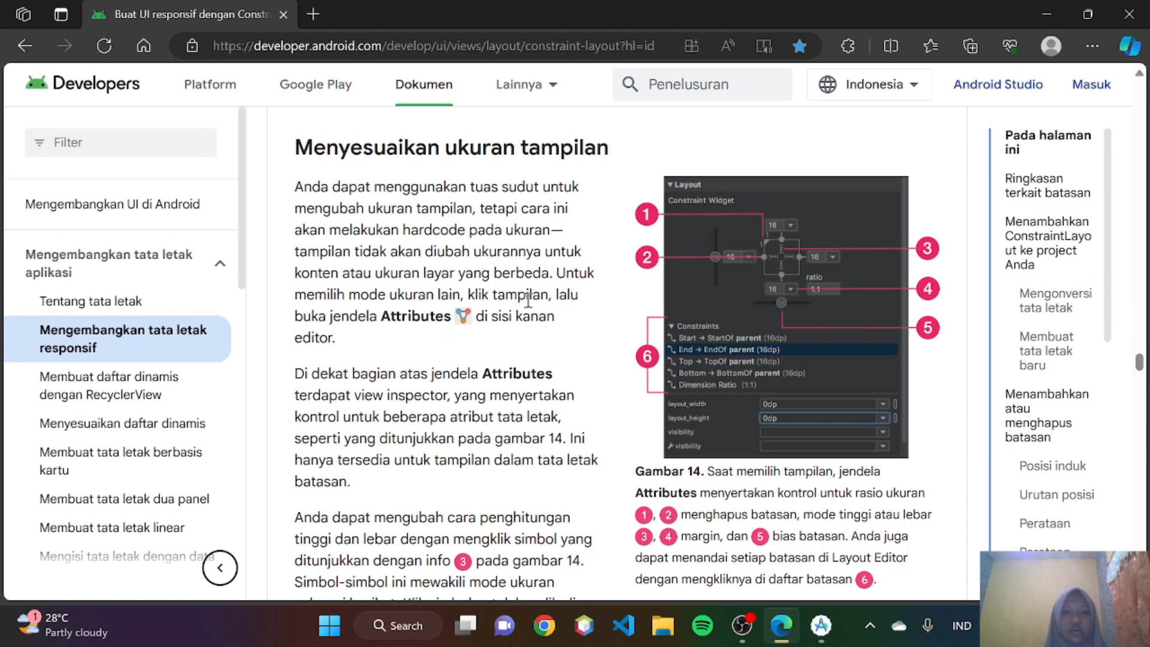
{"action": "scroll", "coordinate": [534, 290], "scroll_direction": "down", "scroll_amount": 2}
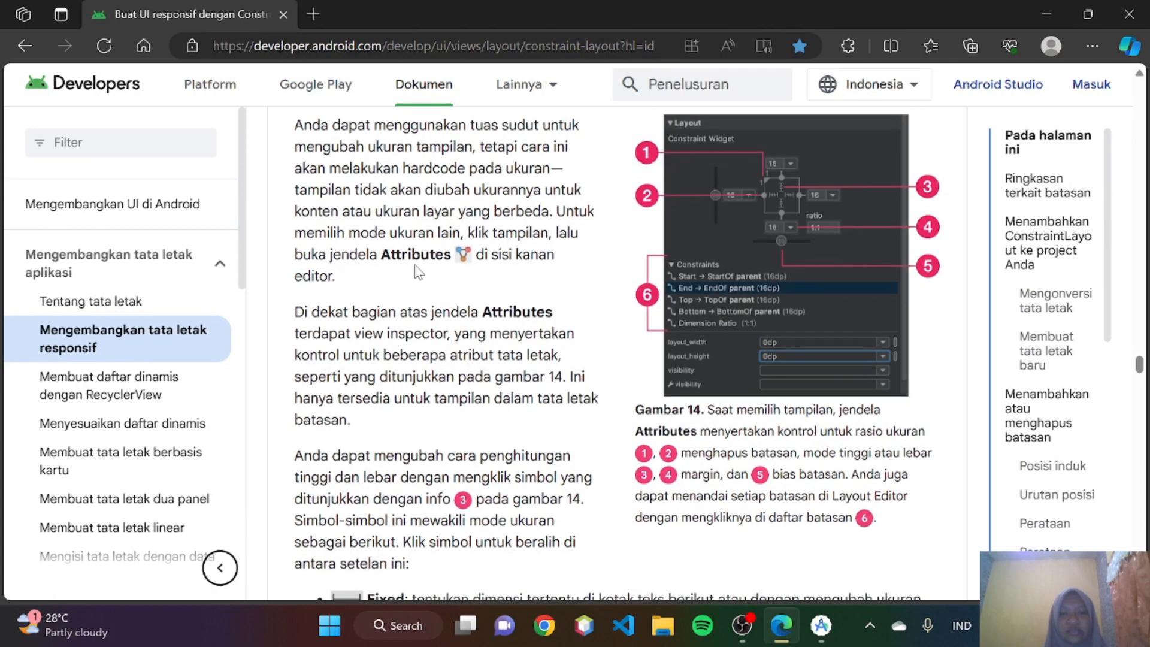
{"action": "scroll", "coordinate": [372, 275], "scroll_direction": "down", "scroll_amount": 1}
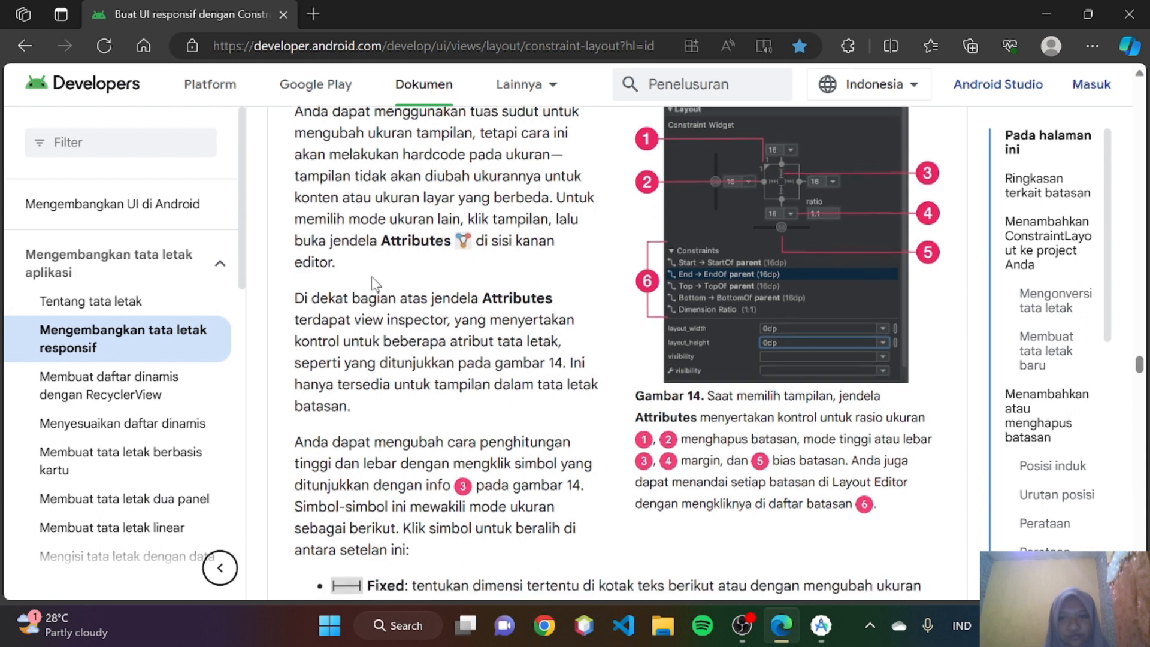
{"action": "scroll", "coordinate": [371, 275], "scroll_direction": "up", "scroll_amount": 1}
{"action": "scroll", "coordinate": [372, 276], "scroll_direction": "down", "scroll_amount": 1}
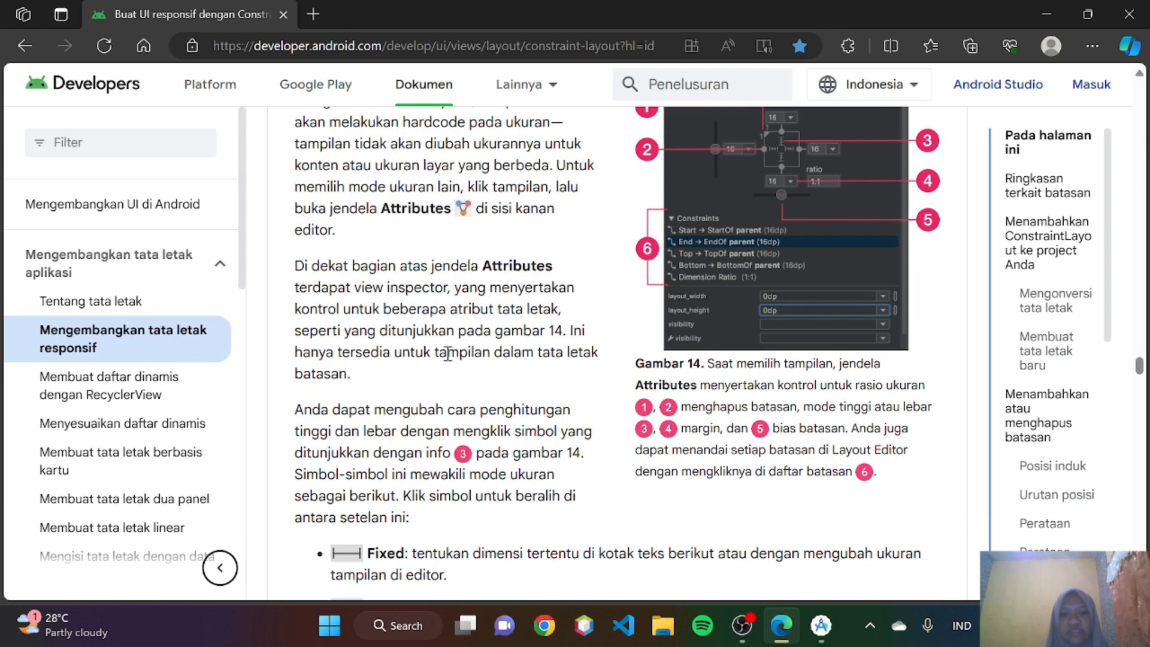
{"action": "scroll", "coordinate": [587, 349], "scroll_direction": "up", "scroll_amount": 2}
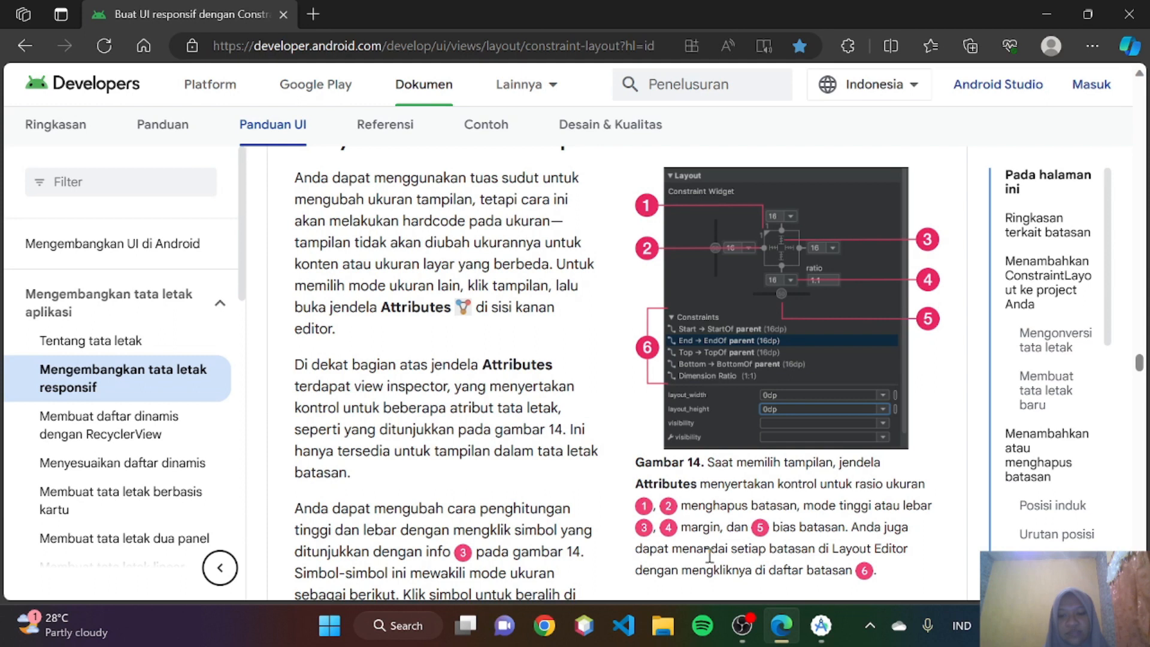
{"action": "scroll", "coordinate": [709, 554], "scroll_direction": "down", "scroll_amount": 1}
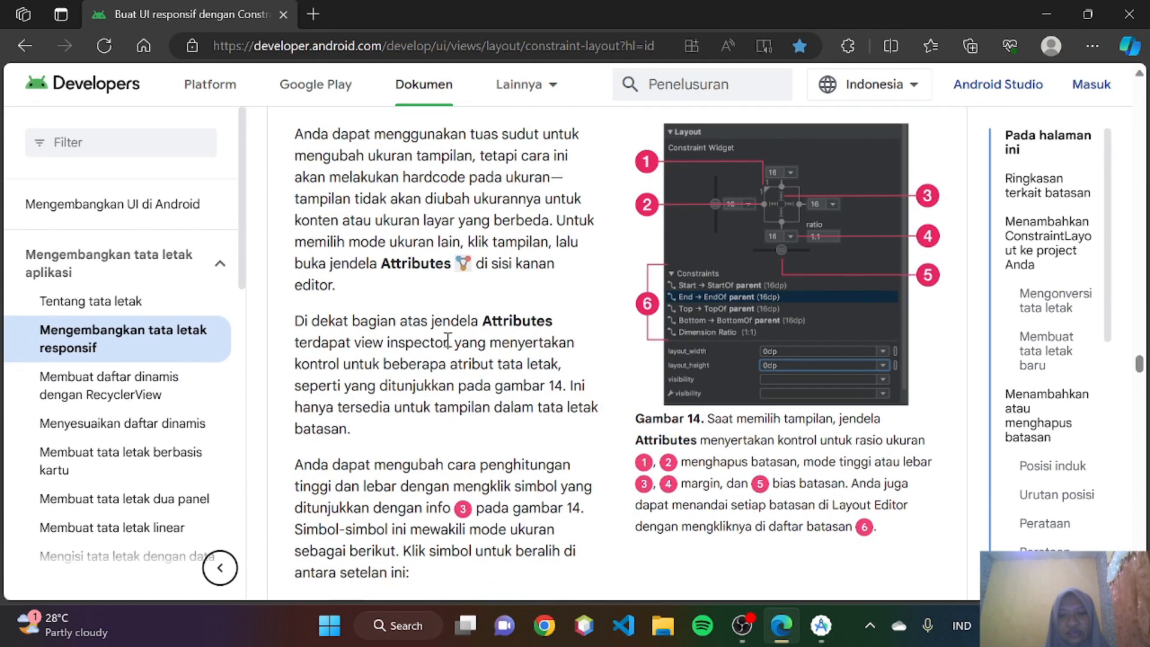
- Read the view inspector and size mode explanations, including Fixed and Wrap Content, and switch back to Android Studio
{"action": "scroll", "coordinate": [442, 335], "scroll_direction": "down", "scroll_amount": 1}
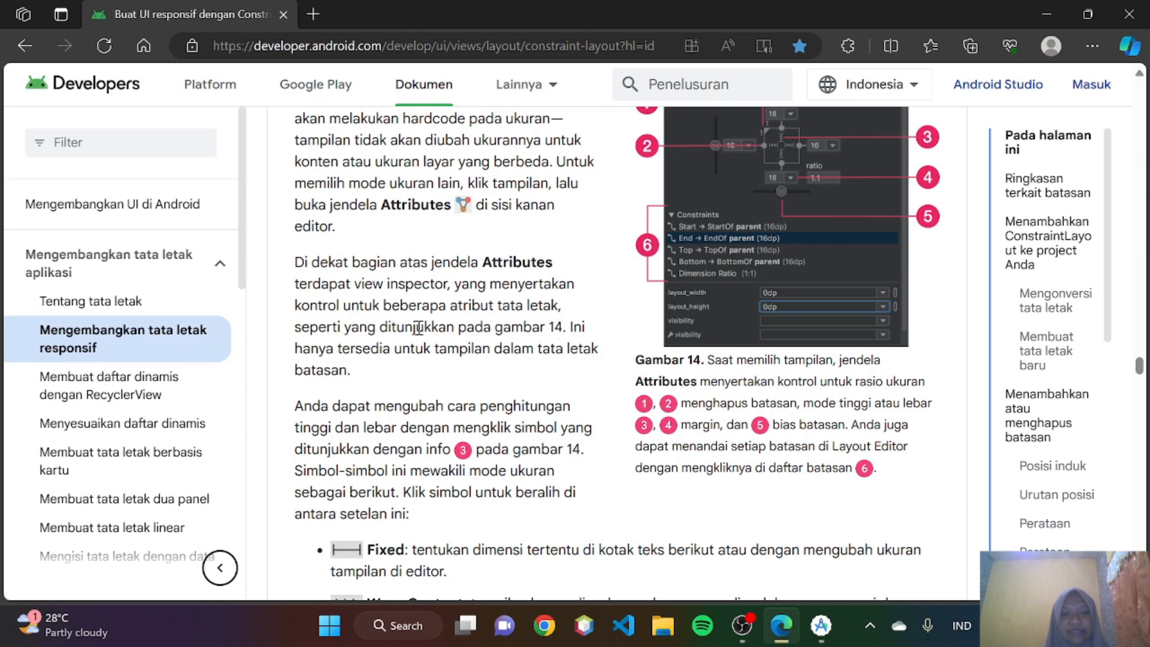
{"action": "scroll", "coordinate": [726, 279], "scroll_direction": "down", "scroll_amount": 2}
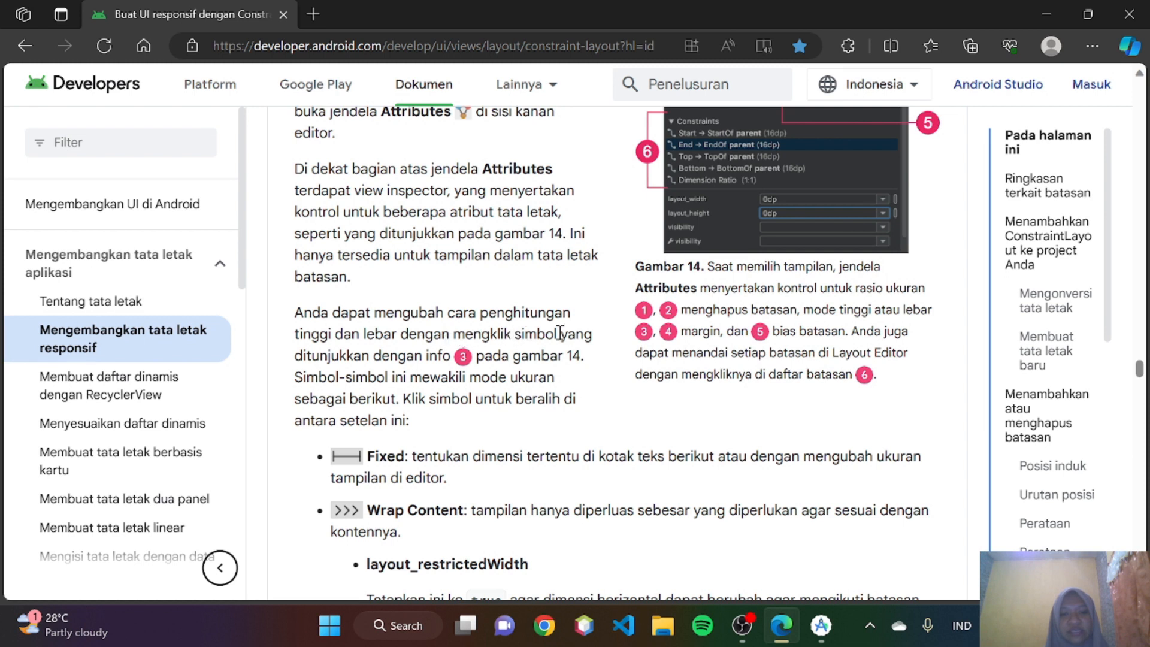
{"action": "scroll", "coordinate": [478, 357], "scroll_direction": "up", "scroll_amount": 3}
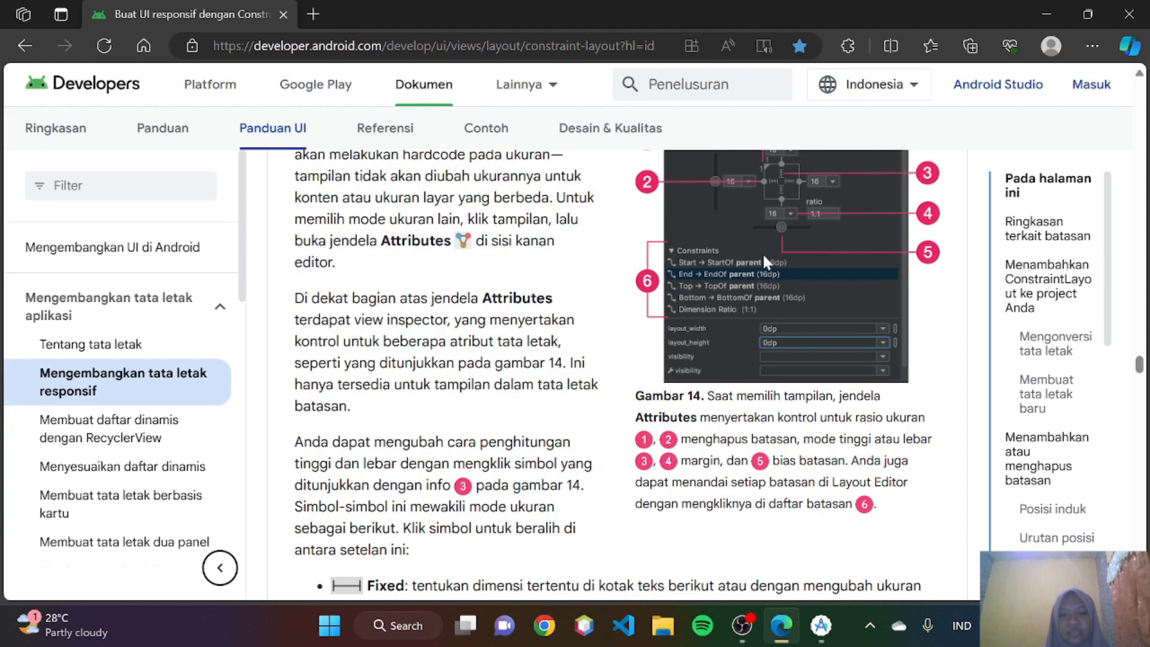
{"action": "scroll", "coordinate": [589, 407], "scroll_direction": "down", "scroll_amount": 1}
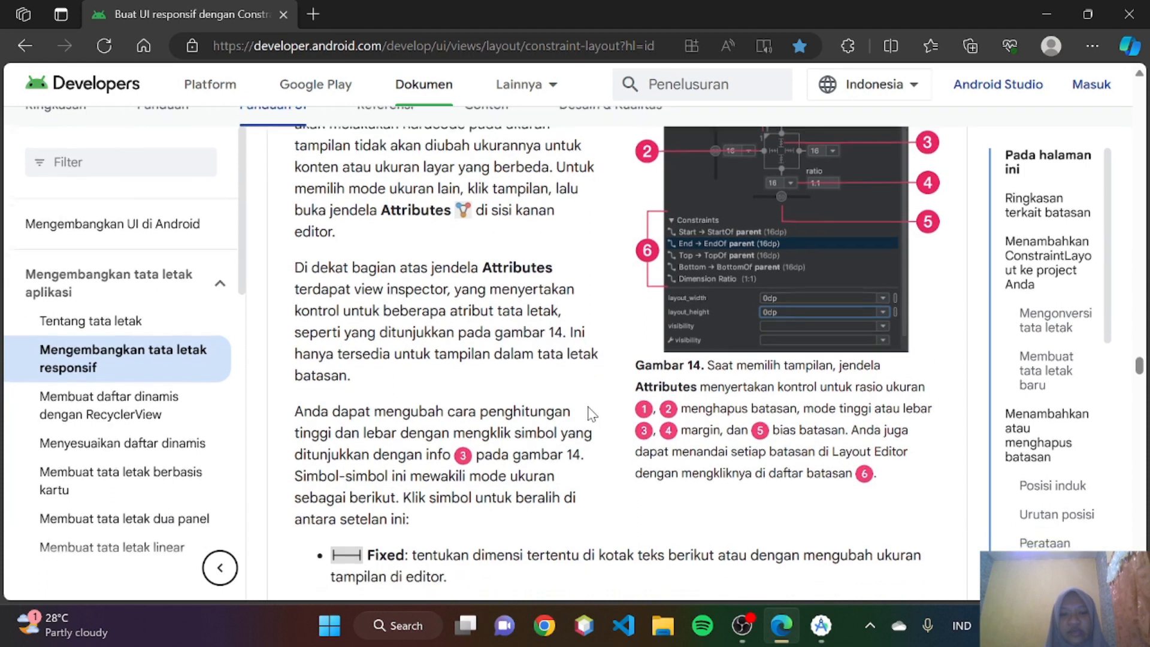
{"action": "scroll", "coordinate": [589, 407], "scroll_direction": "down", "scroll_amount": 2}
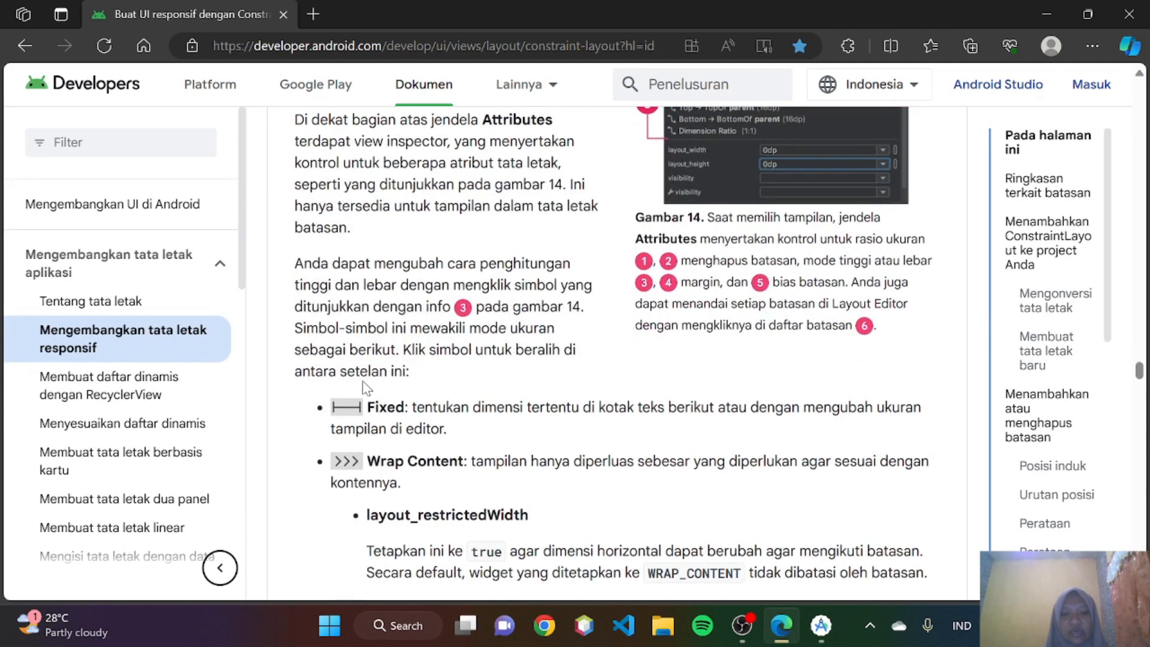
{"action": "scroll", "coordinate": [368, 386], "scroll_direction": "down", "scroll_amount": 1}
{"action": "left_click", "coordinate": [820, 625]}
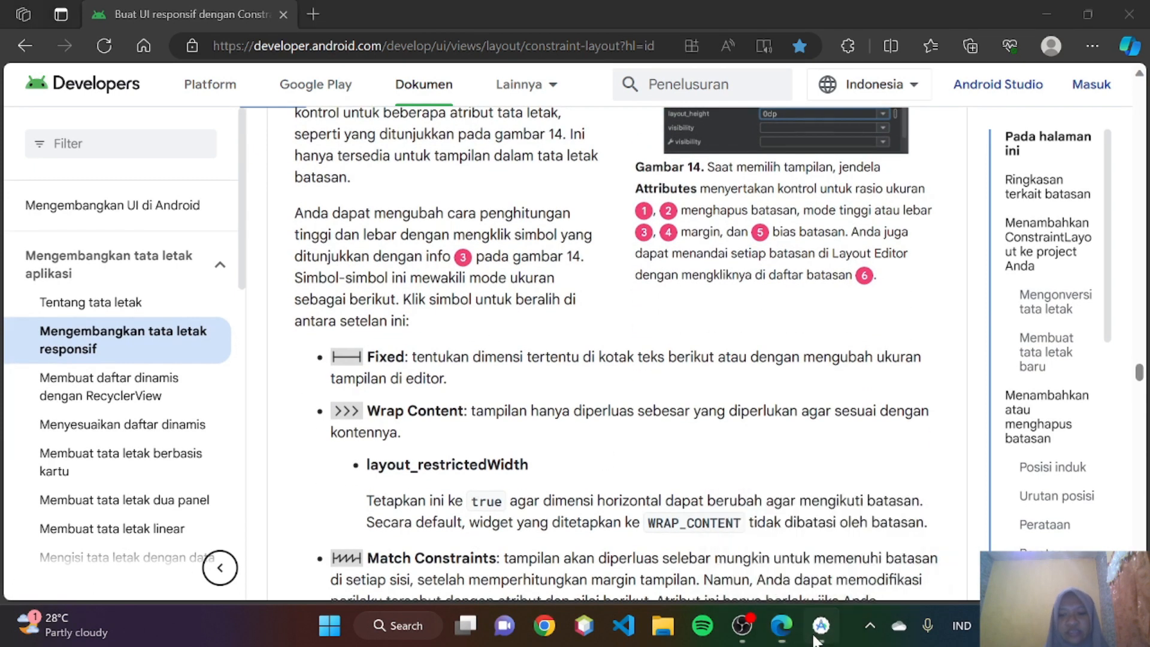
- Set the ImageView's width to Fixed 128dp, check Wrap Content in Edge, and set the width to wrap_content back in Android Studio
{"action": "left_click", "coordinate": [985, 318]}
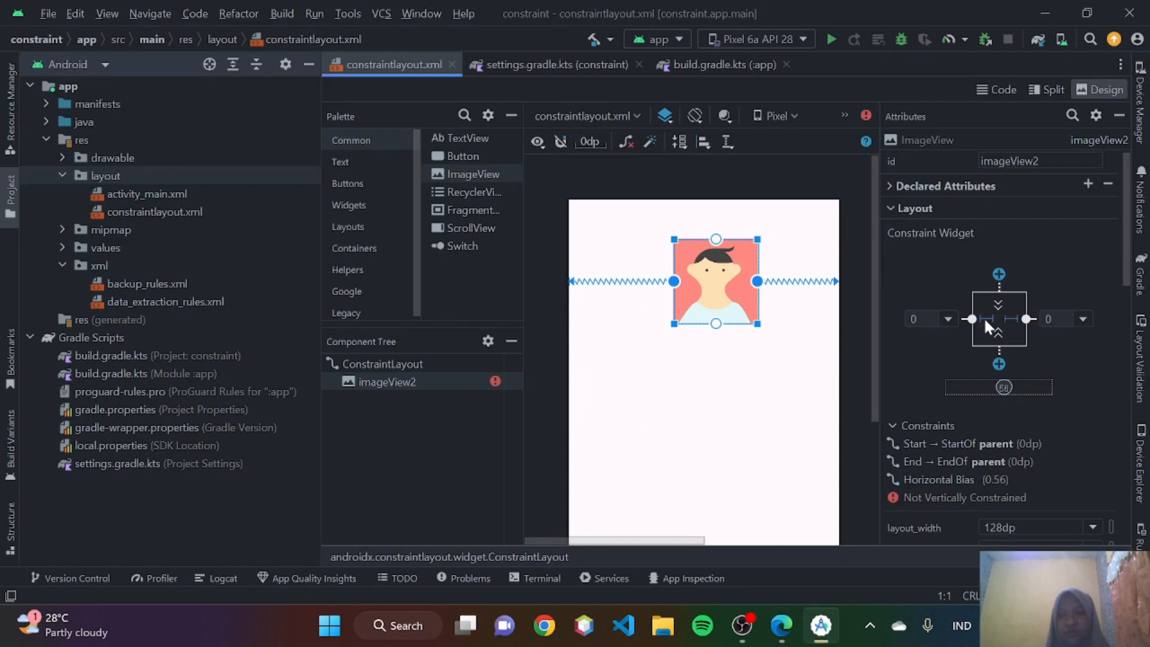
{"action": "left_click", "coordinate": [782, 625]}
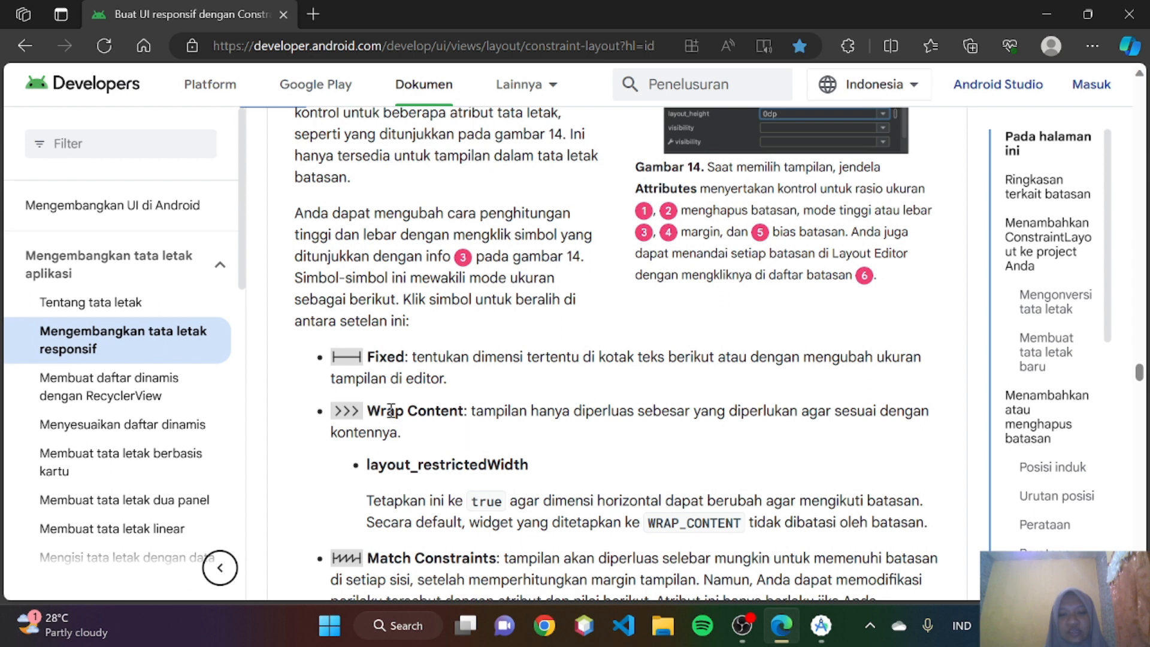
{"action": "left_click", "coordinate": [820, 625]}
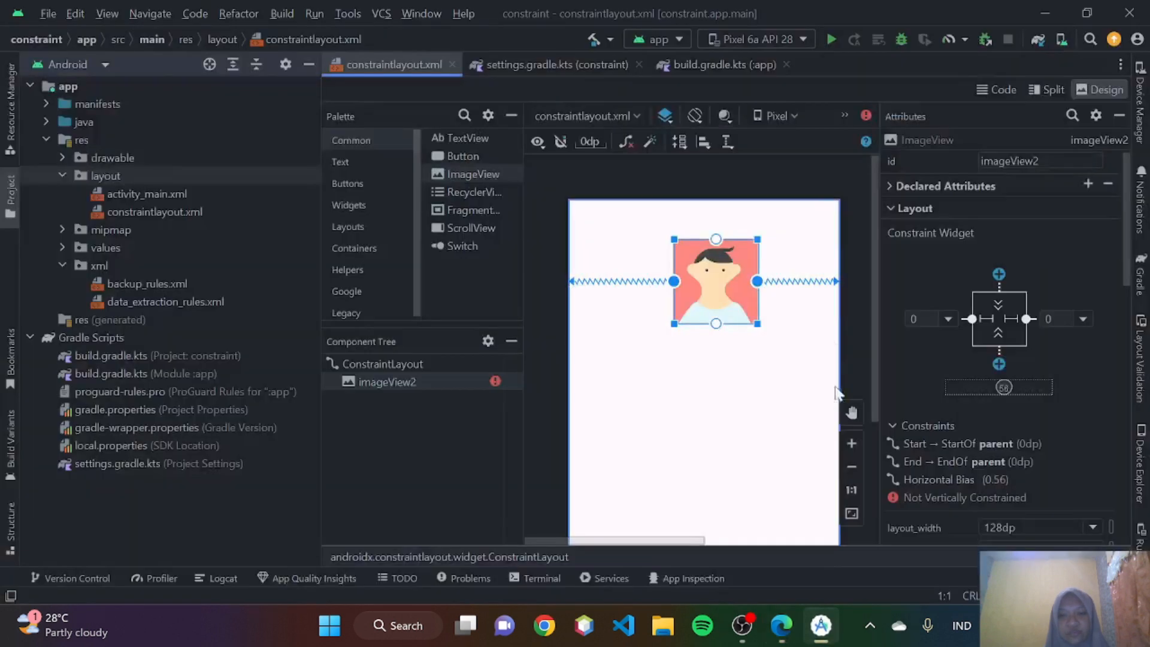
{"action": "left_click", "coordinate": [987, 318]}
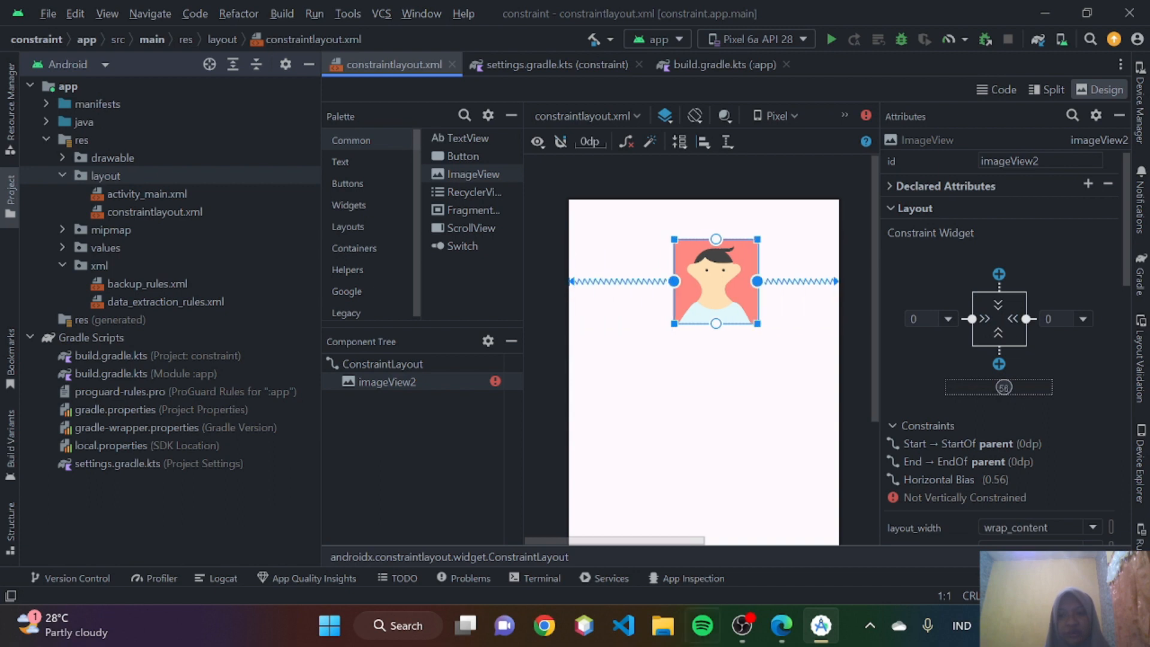
- Switch to Edge and read the explanations of layout_restrictedWidth and the Match Constraints size mode
{"action": "left_click", "coordinate": [781, 625]}
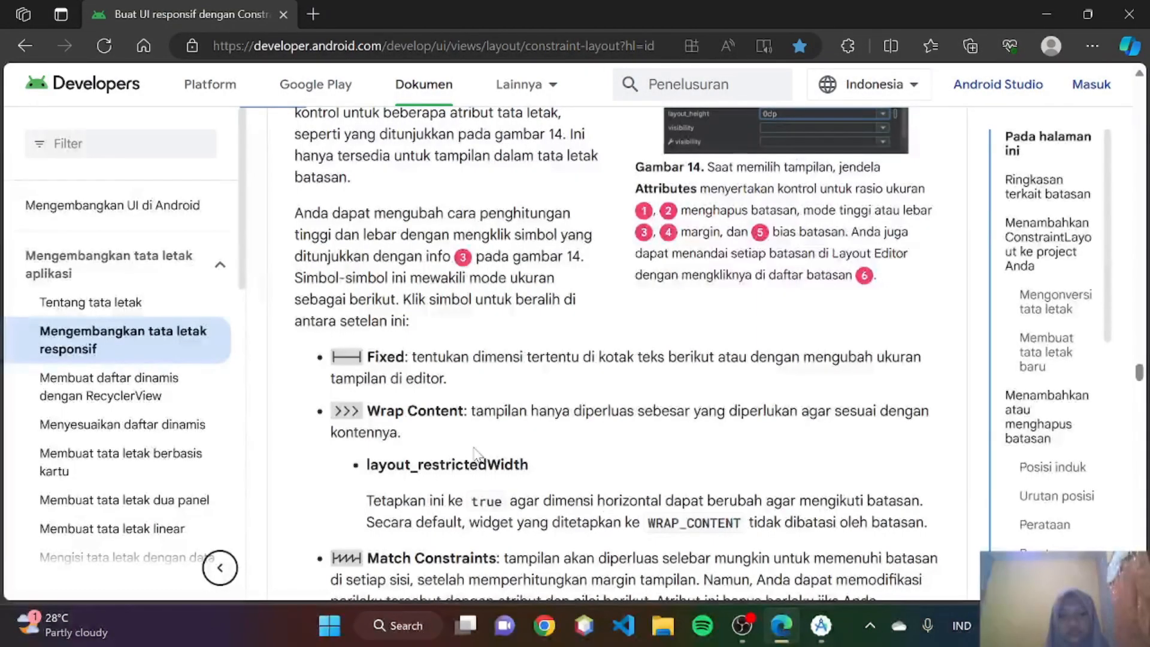
{"action": "scroll", "coordinate": [473, 456], "scroll_direction": "down", "scroll_amount": 1}
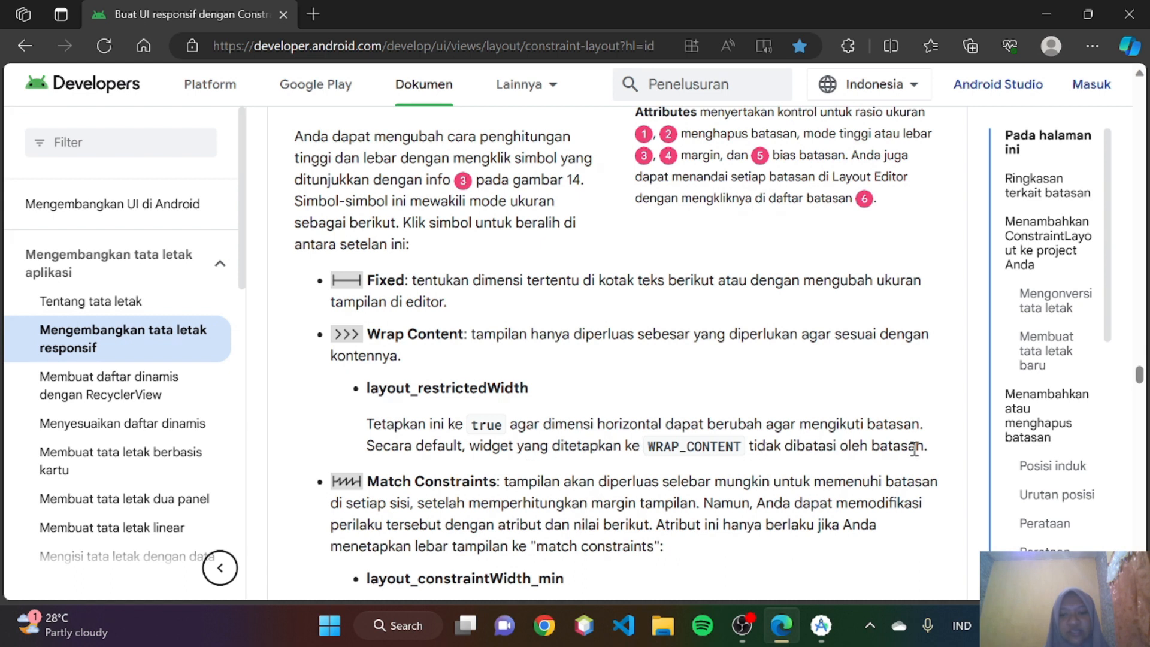
{"action": "scroll", "coordinate": [915, 449], "scroll_direction": "down", "scroll_amount": 1}
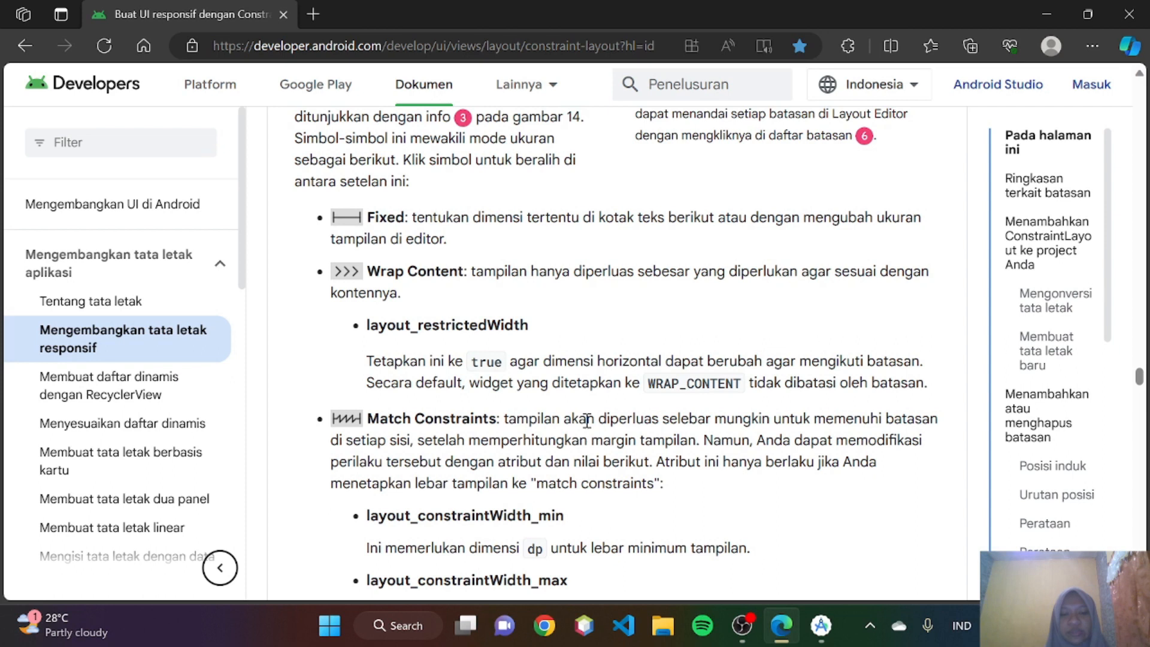
{"action": "scroll", "coordinate": [586, 420], "scroll_direction": "down", "scroll_amount": 1}
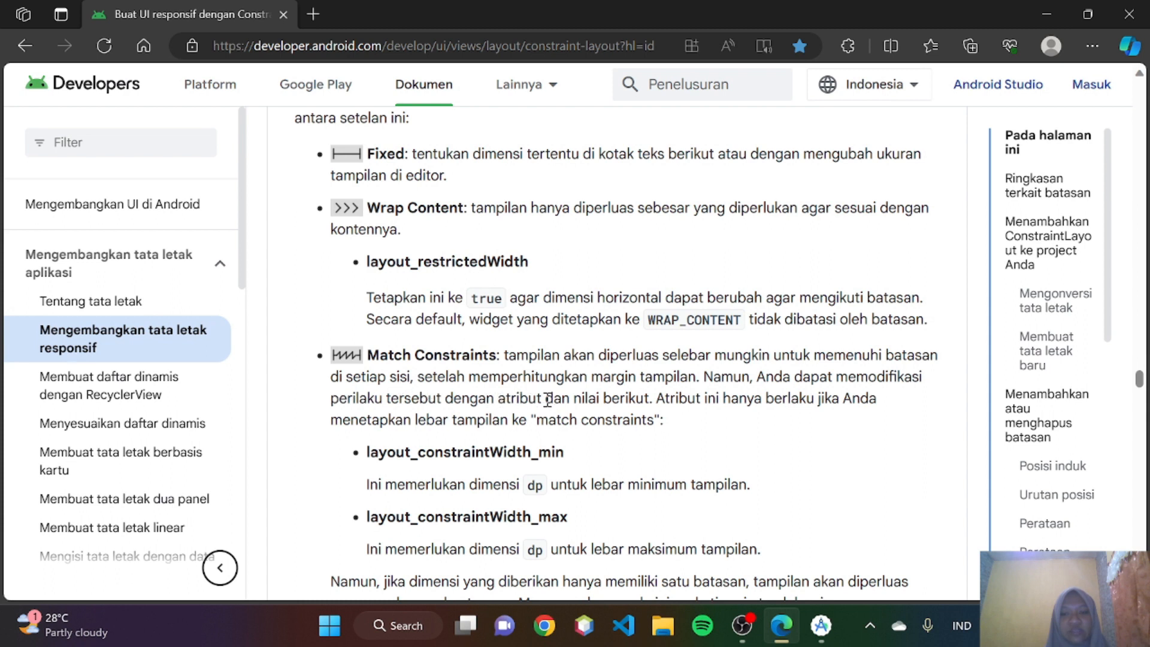
{"action": "scroll", "coordinate": [547, 400], "scroll_direction": "down", "scroll_amount": 1}
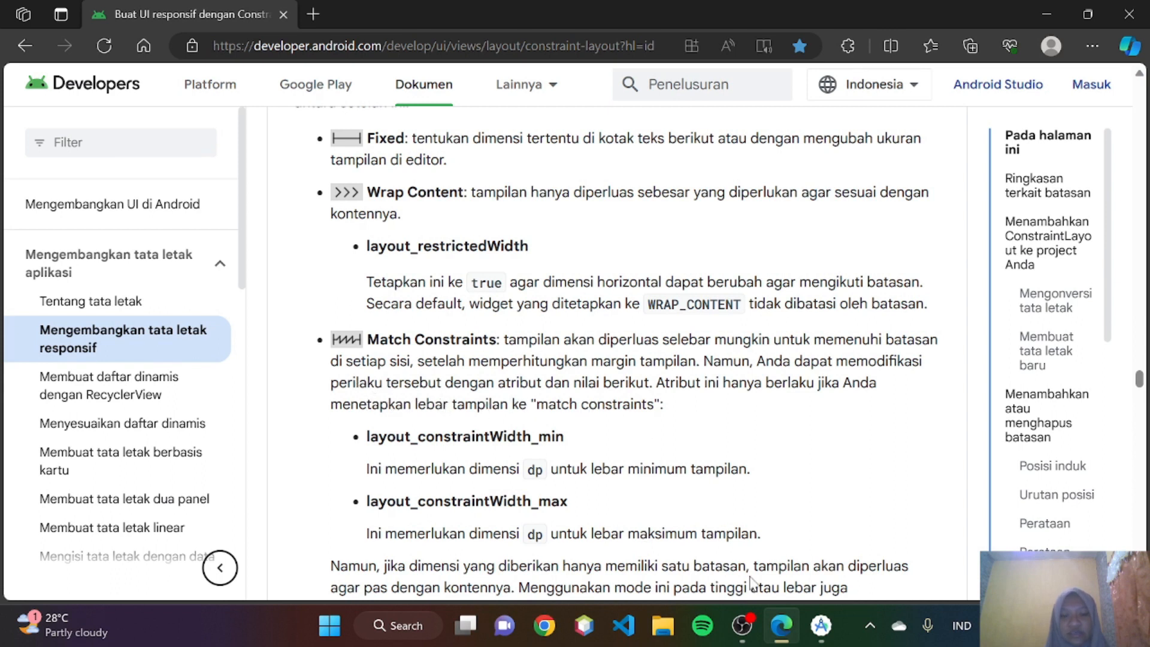
- In Android Studio, set the ImageView's width to match constraints (0dp)
{"action": "left_click", "coordinate": [822, 625]}
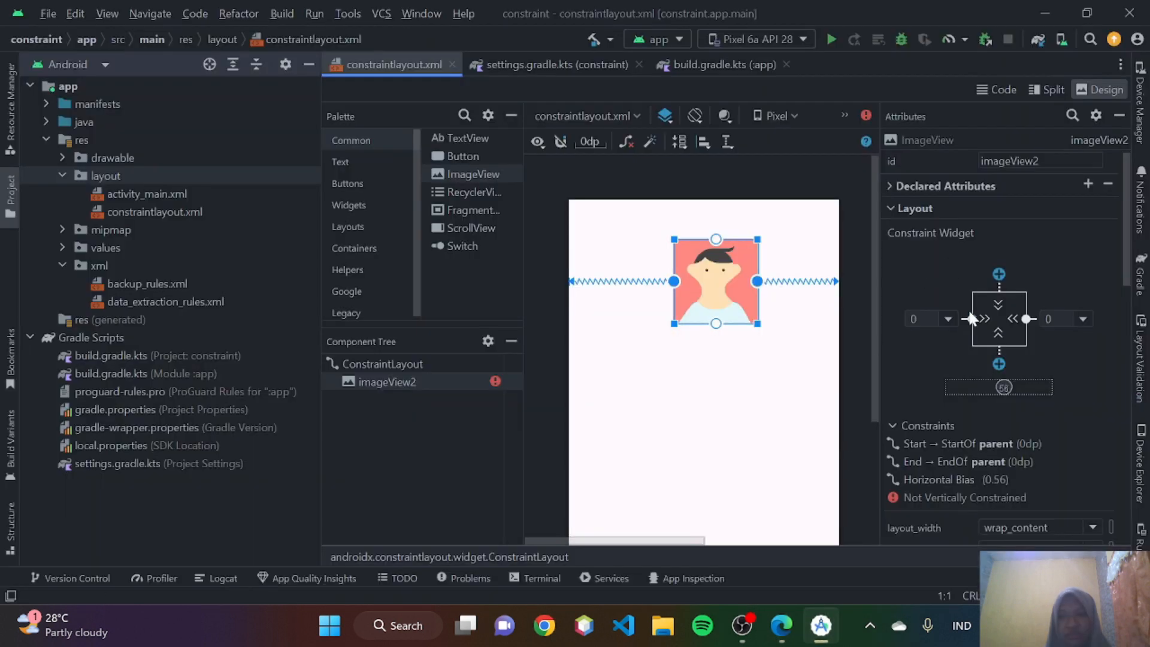
{"action": "left_click", "coordinate": [980, 318]}
{"action": "left_click", "coordinate": [986, 317]}
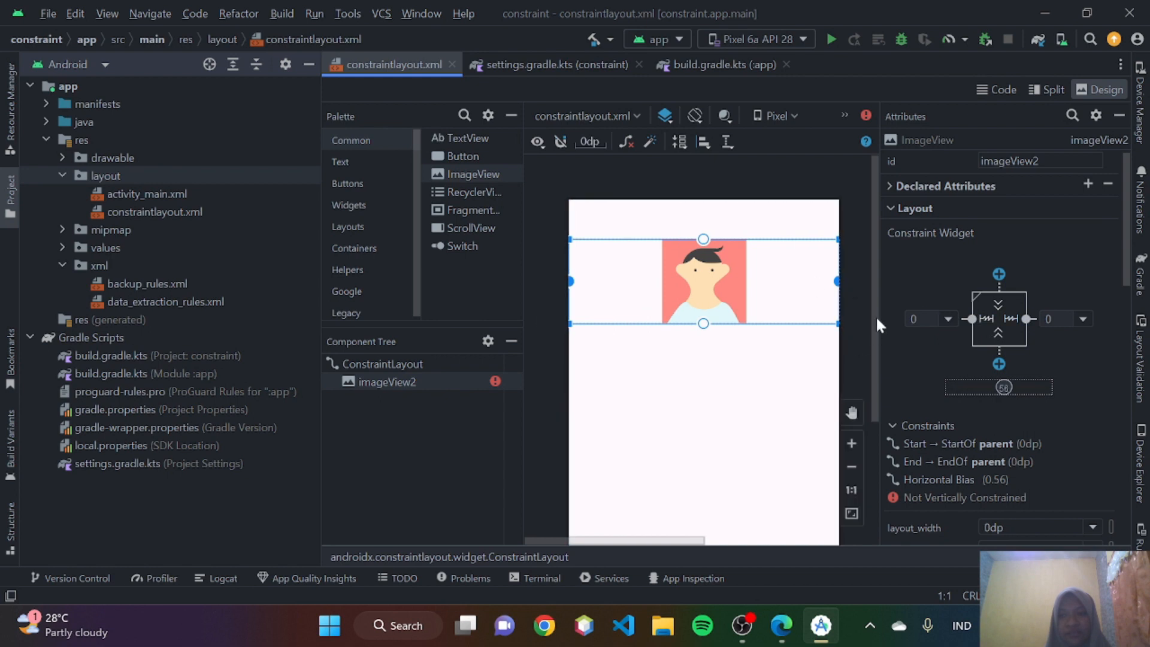
- Switch to Edge and read the layout_constraintWidth_min and layout_constraintWidth_max entries and the note about match_parent
{"action": "left_click", "coordinate": [780, 626]}
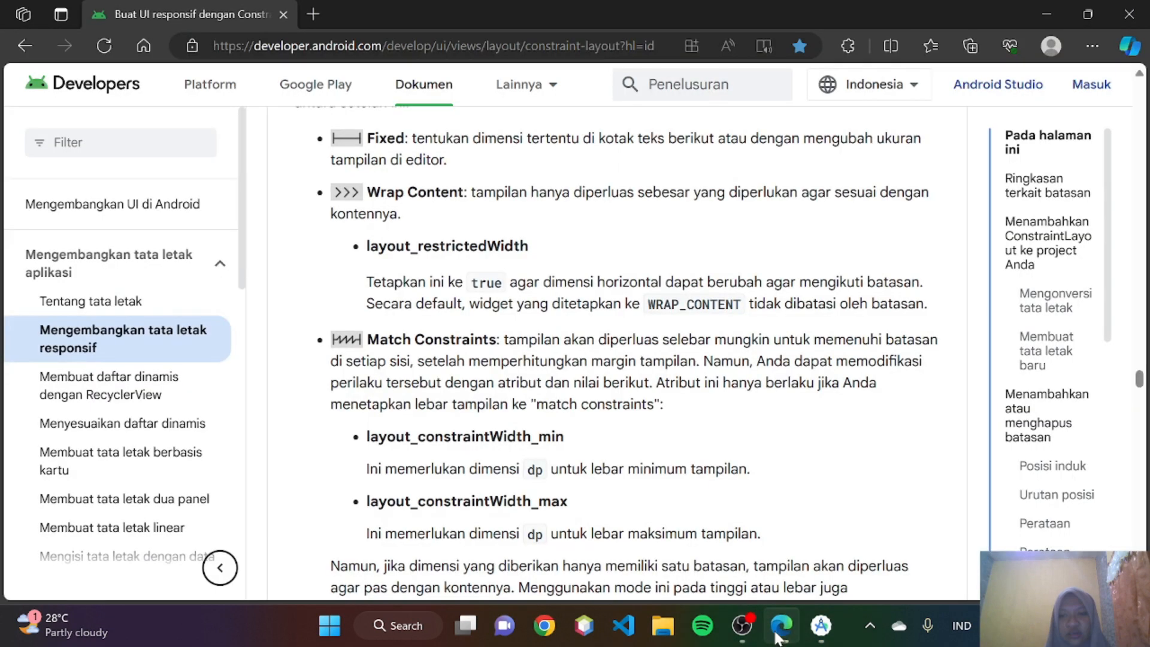
{"action": "scroll", "coordinate": [557, 419], "scroll_direction": "down", "scroll_amount": 1}
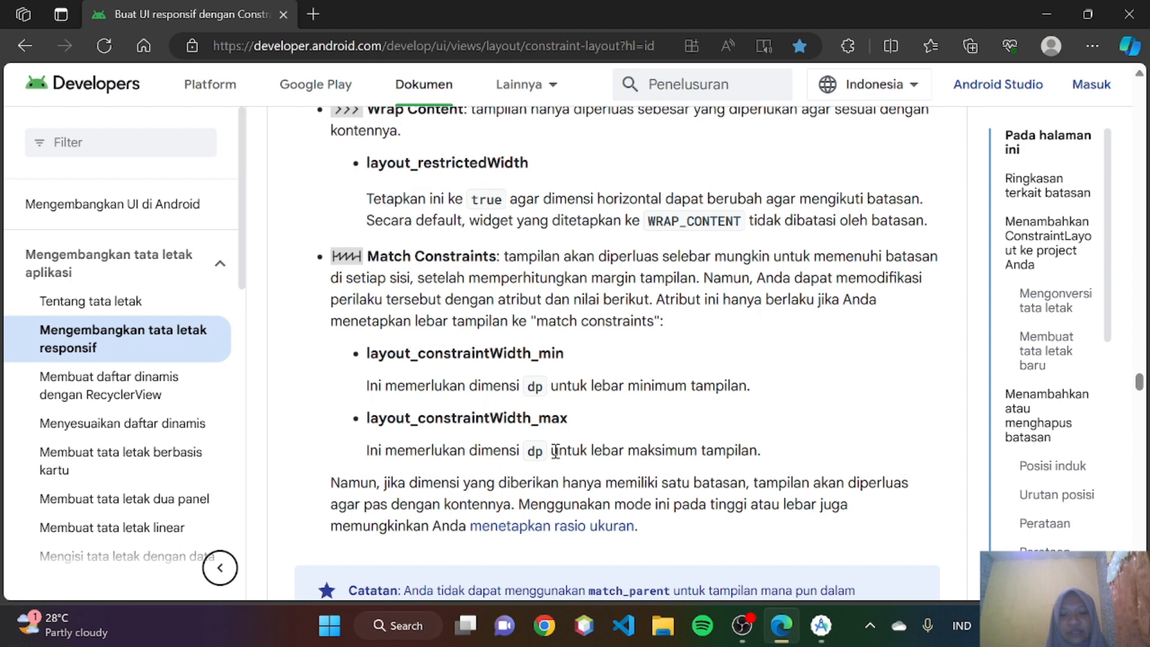
{"action": "scroll", "coordinate": [658, 455], "scroll_direction": "down", "scroll_amount": 4}
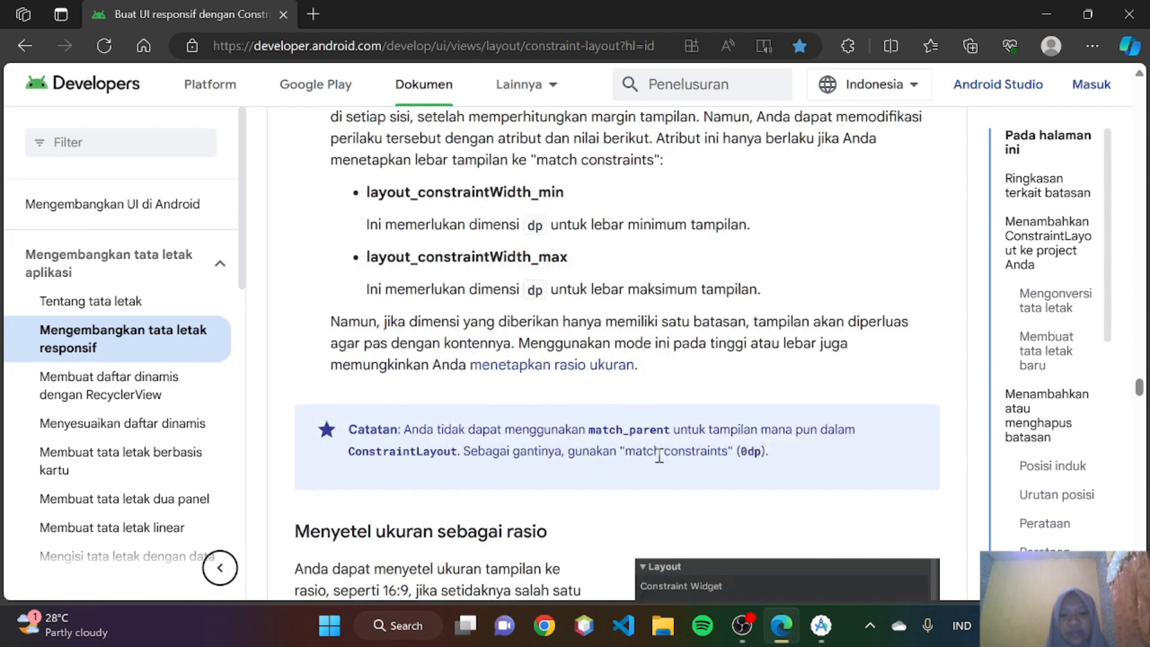
{"action": "scroll", "coordinate": [548, 319], "scroll_direction": "up", "scroll_amount": 1}
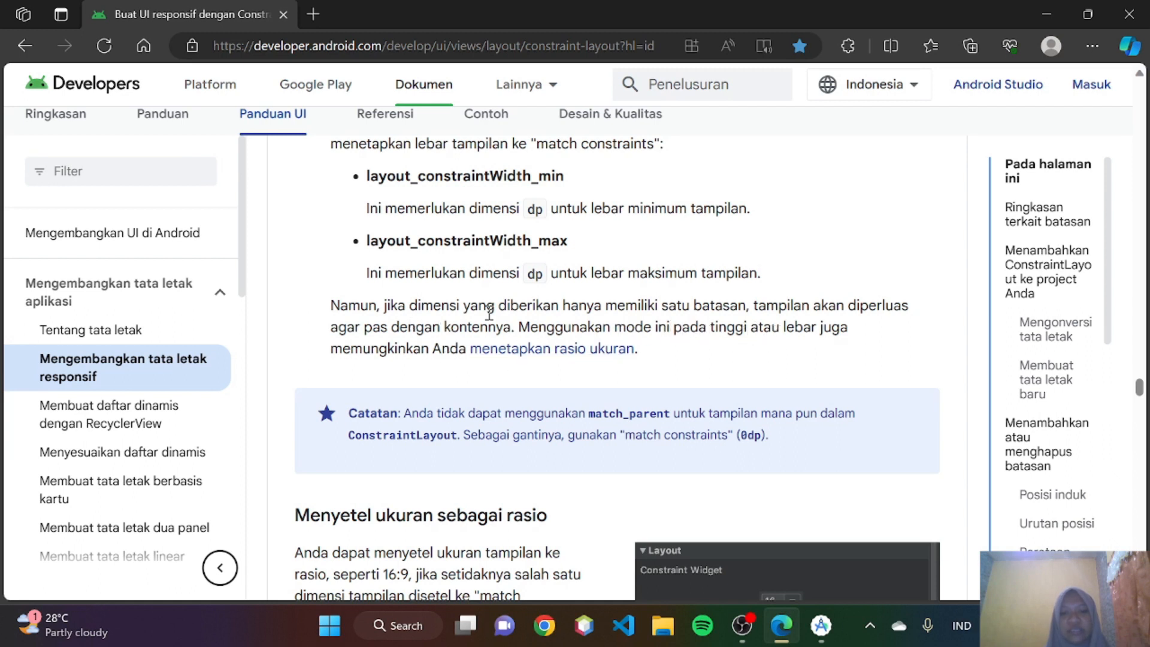
{"action": "scroll", "coordinate": [494, 326], "scroll_direction": "down", "scroll_amount": 2}
{"action": "scroll", "coordinate": [494, 326], "scroll_direction": "up", "scroll_amount": 3}
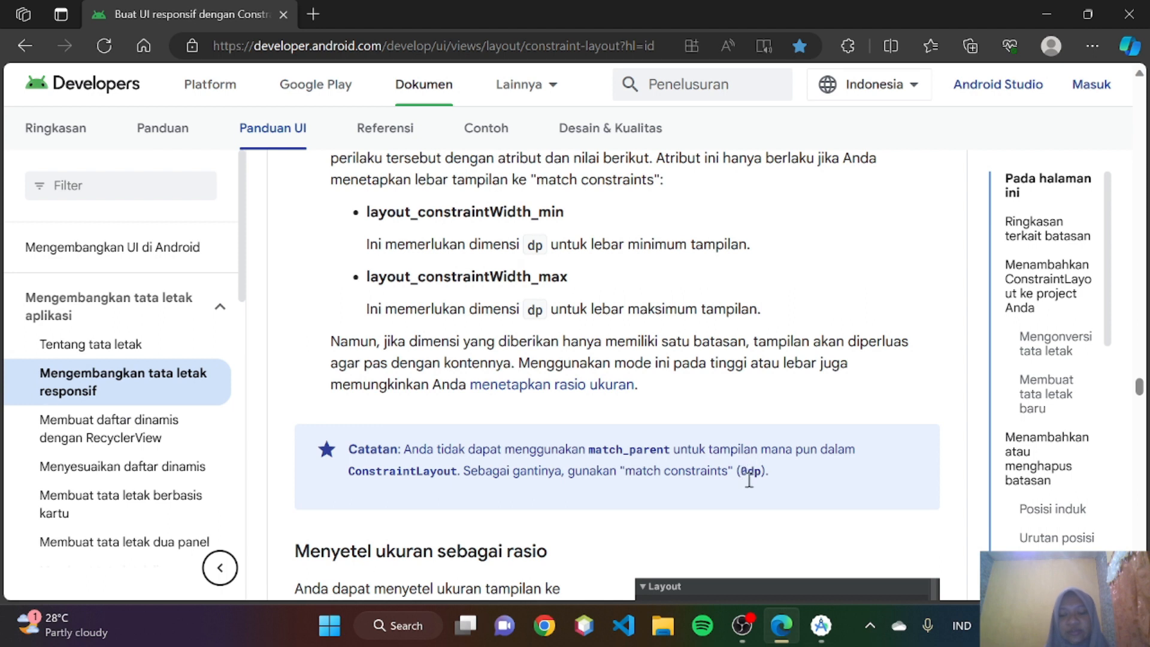
- In Android Studio, cycle the ImageView's height through 128dp and 0dp to wrap_content, and set its width to wrap_content
{"action": "left_click", "coordinate": [821, 625]}
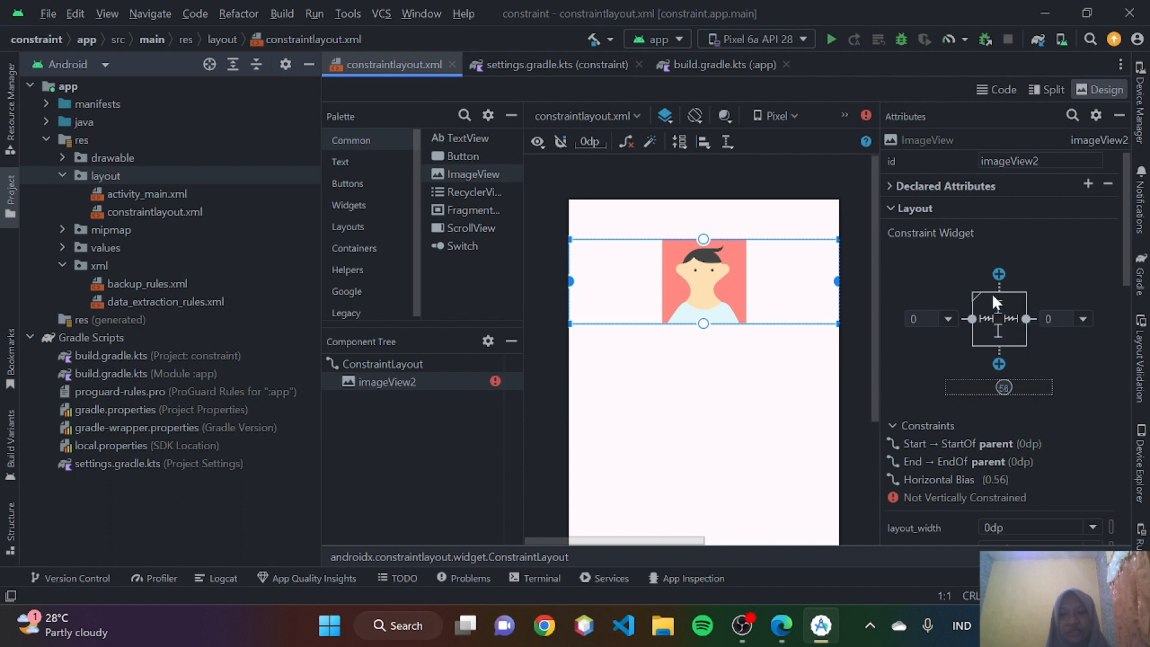
{"action": "scroll", "coordinate": [1016, 402], "scroll_direction": "down", "scroll_amount": 1}
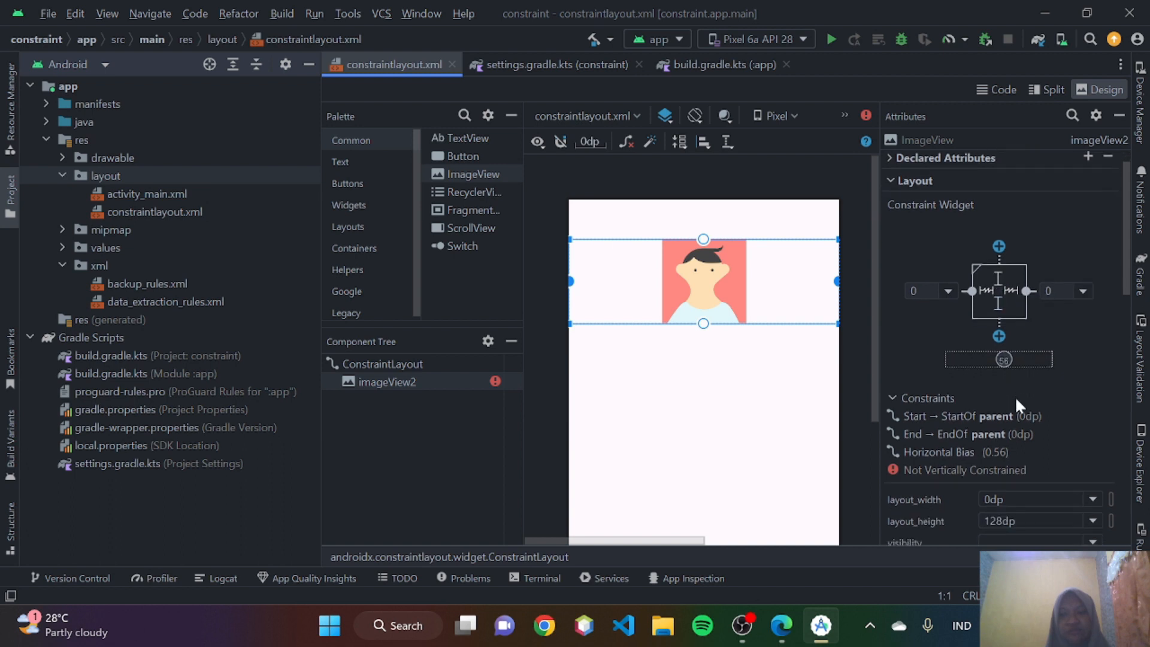
{"action": "left_click", "coordinate": [1000, 274]}
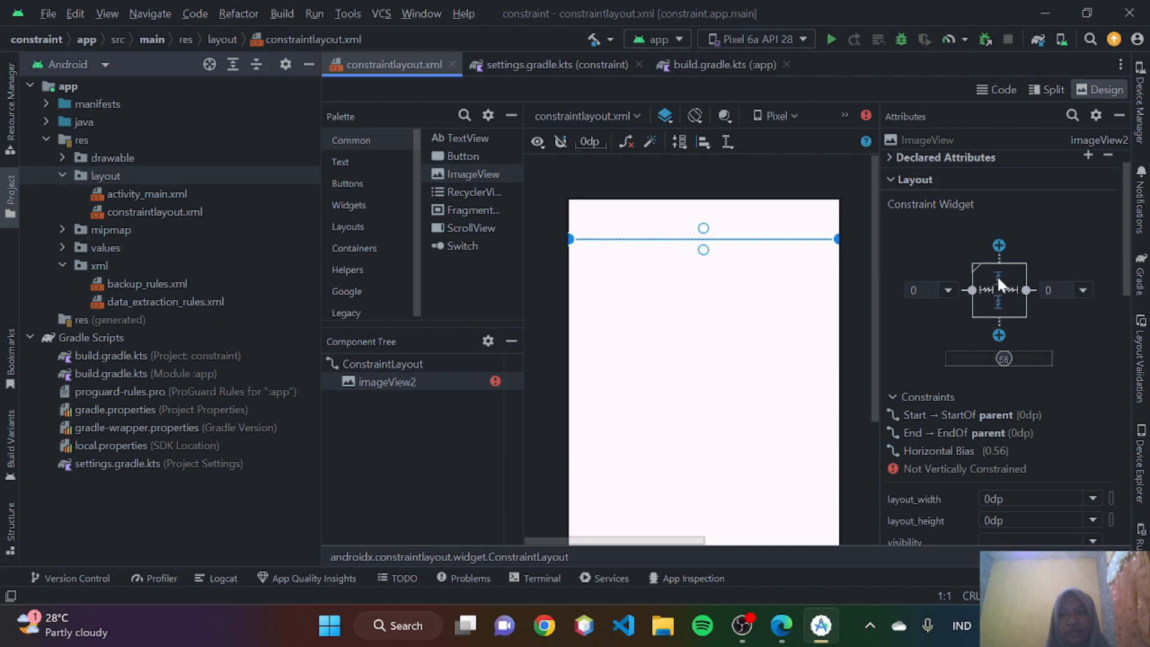
{"action": "left_click", "coordinate": [997, 276]}
{"action": "left_click", "coordinate": [987, 288]}
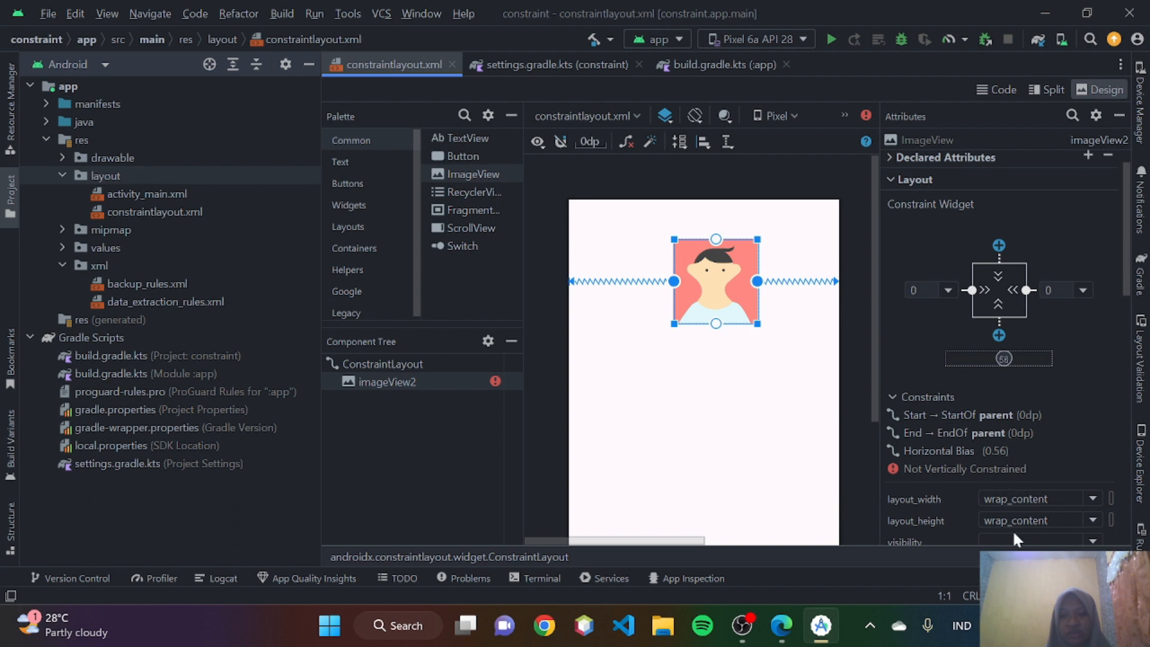
- Switch to Edge and read the Menyetel ukuran sebagai rasio section, comparing the aspect ratio control in Gambar 14 with Gambar 15
{"action": "left_click", "coordinate": [780, 625]}
{"action": "scroll", "coordinate": [617, 442], "scroll_direction": "down", "scroll_amount": 3}
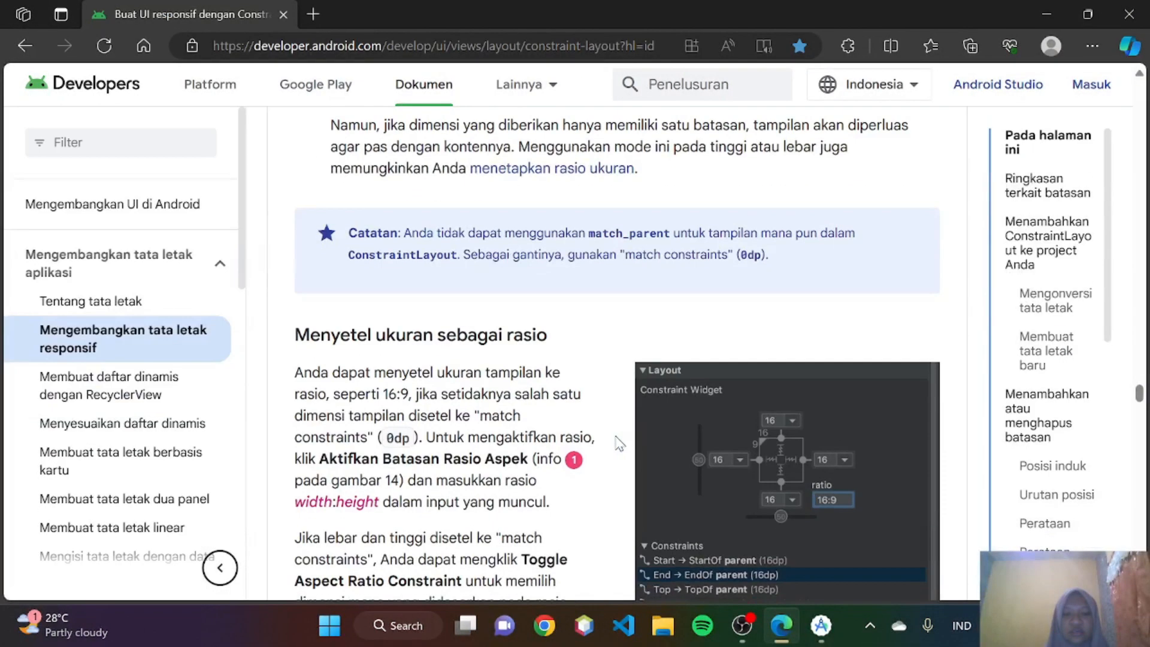
{"action": "scroll", "coordinate": [619, 443], "scroll_direction": "down", "scroll_amount": 3}
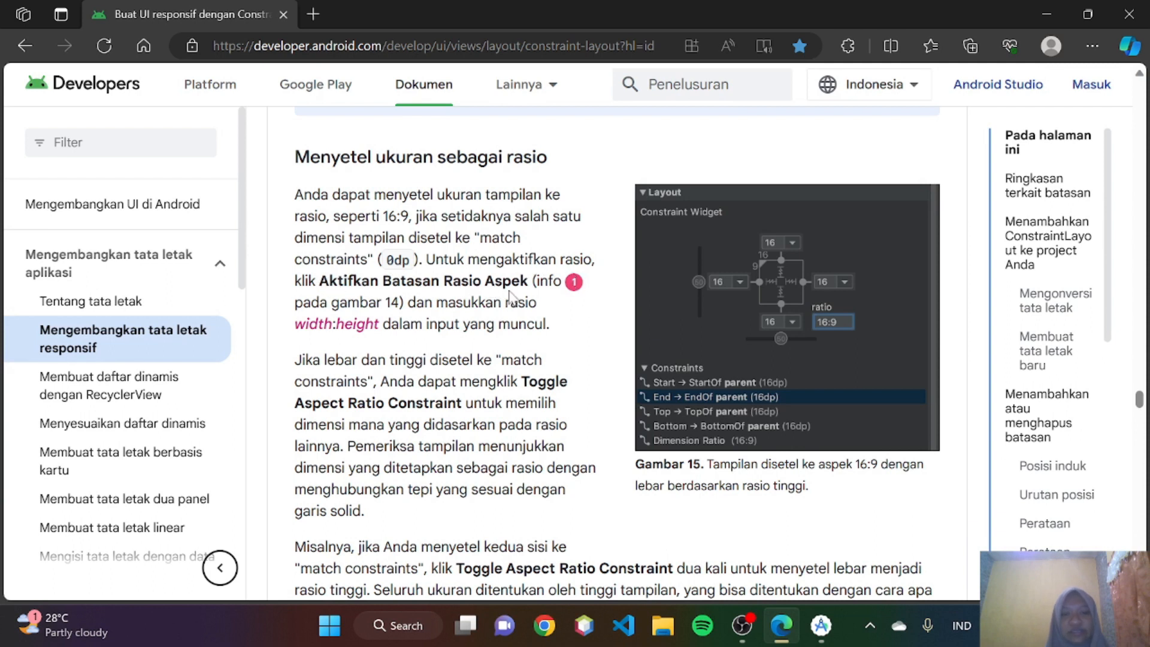
{"action": "scroll", "coordinate": [590, 288], "scroll_direction": "up", "scroll_amount": 10}
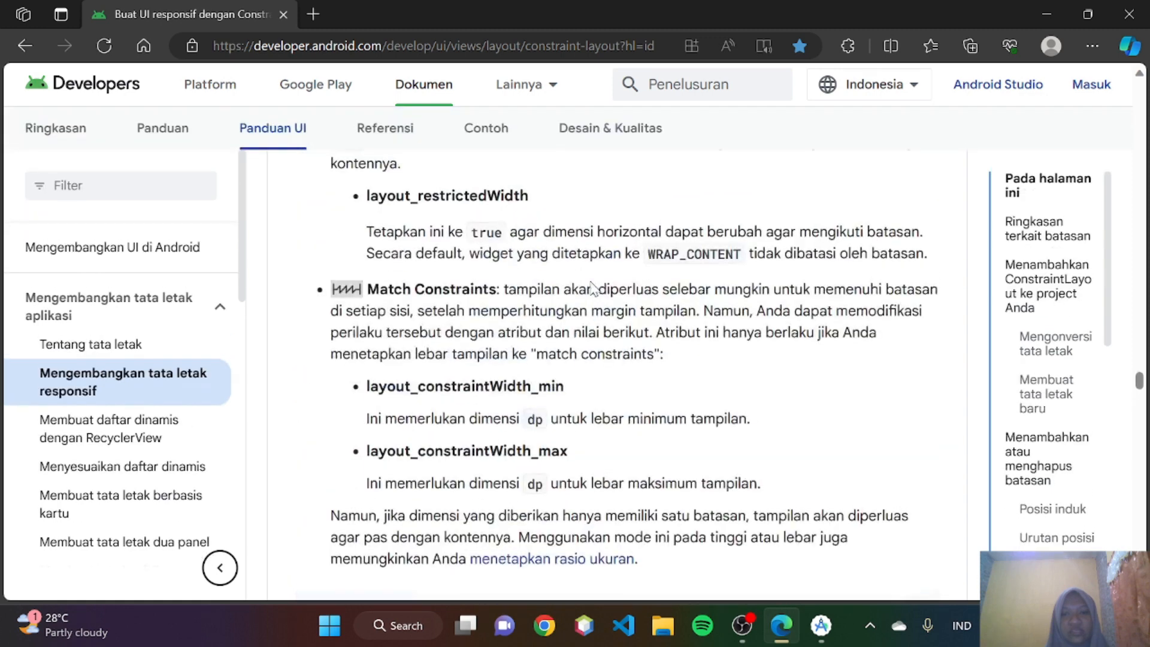
{"action": "scroll", "coordinate": [593, 289], "scroll_direction": "up", "scroll_amount": 4}
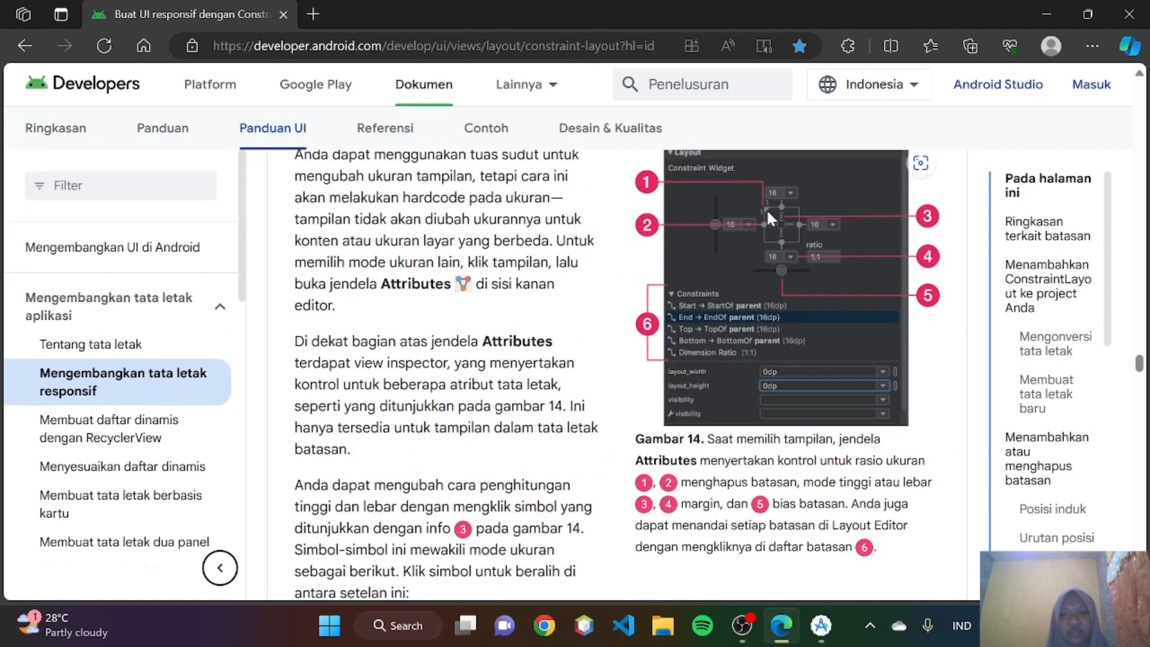
{"action": "scroll", "coordinate": [770, 216], "scroll_direction": "down", "scroll_amount": 15}
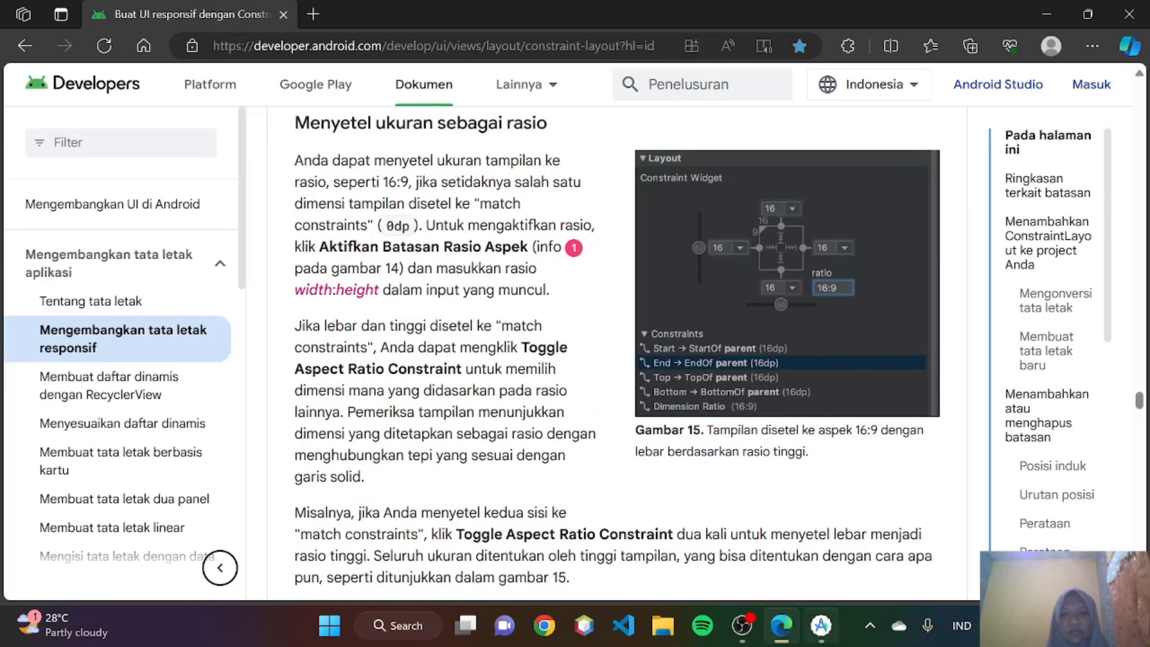
- In Android Studio, set the ImageView's width to 0dp and enable its aspect ratio constraint with a ratio of 16:9
{"action": "left_click", "coordinate": [821, 625]}
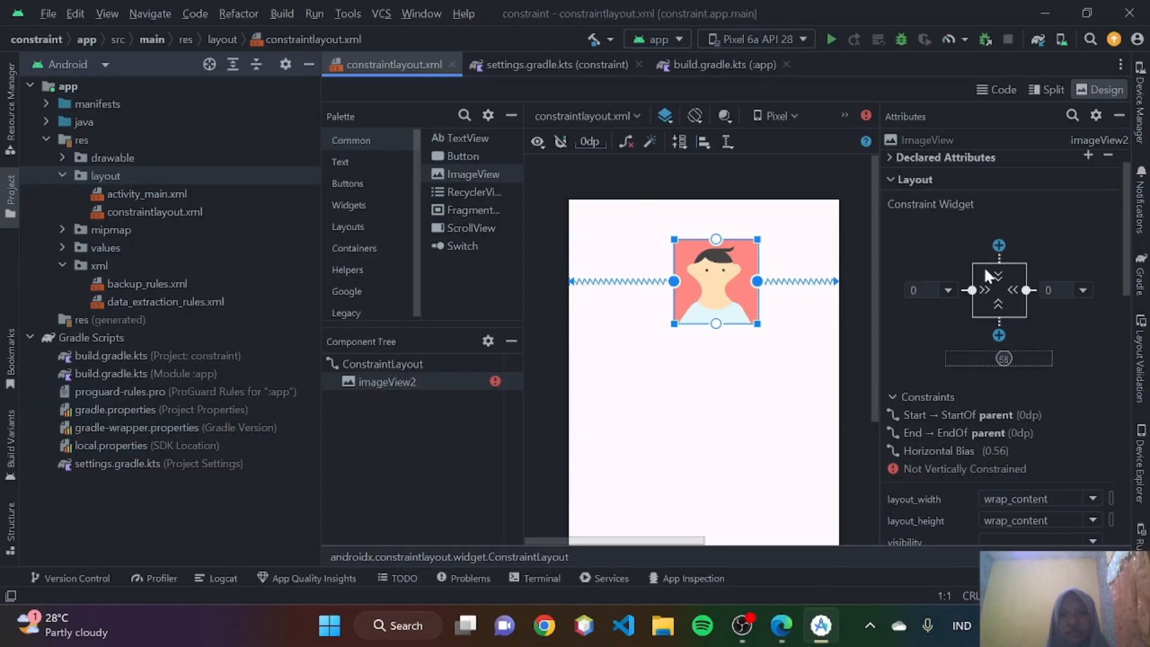
{"action": "left_click", "coordinate": [983, 285]}
{"action": "left_click", "coordinate": [983, 285]}
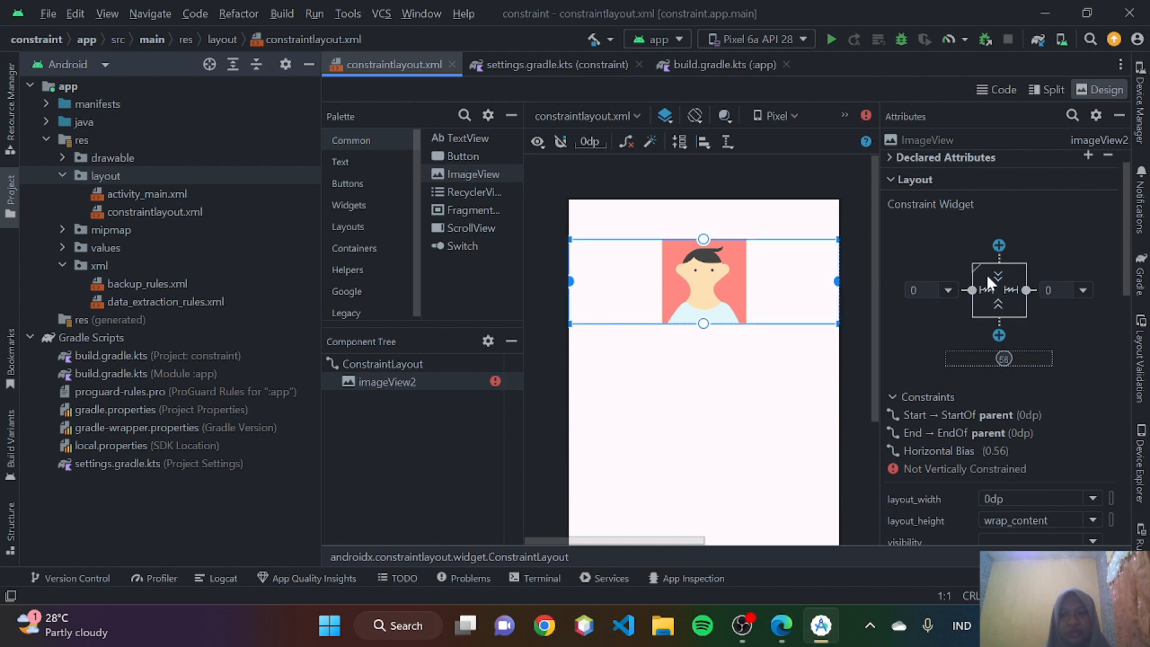
{"action": "left_click", "coordinate": [976, 264]}
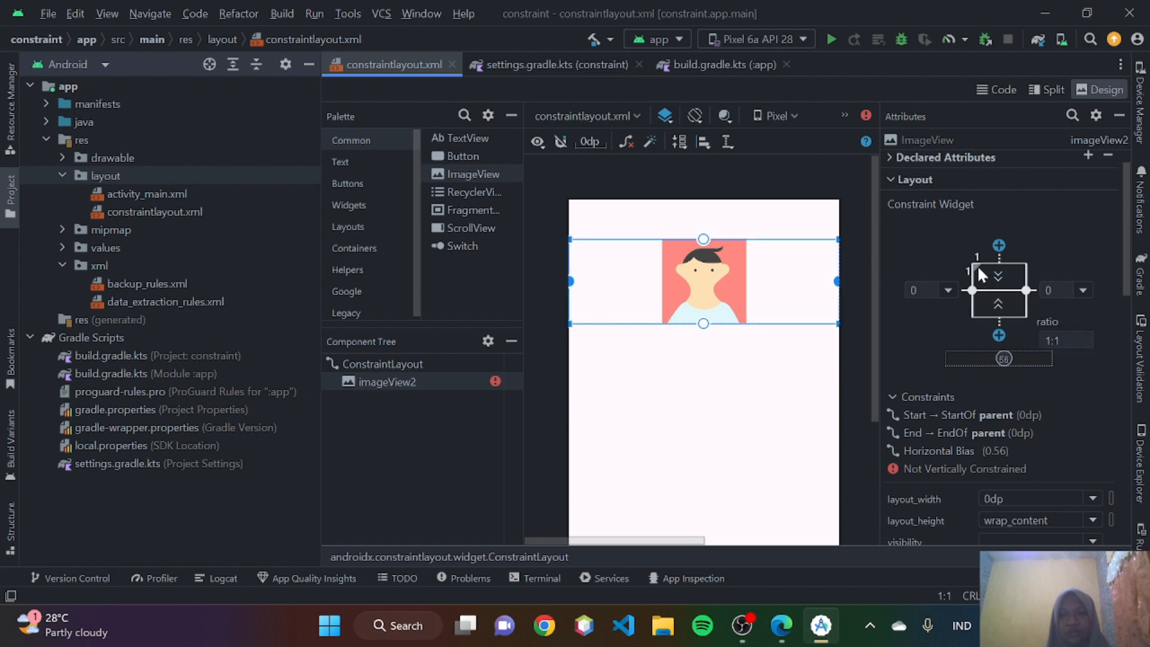
{"action": "left_click", "coordinate": [1051, 341]}
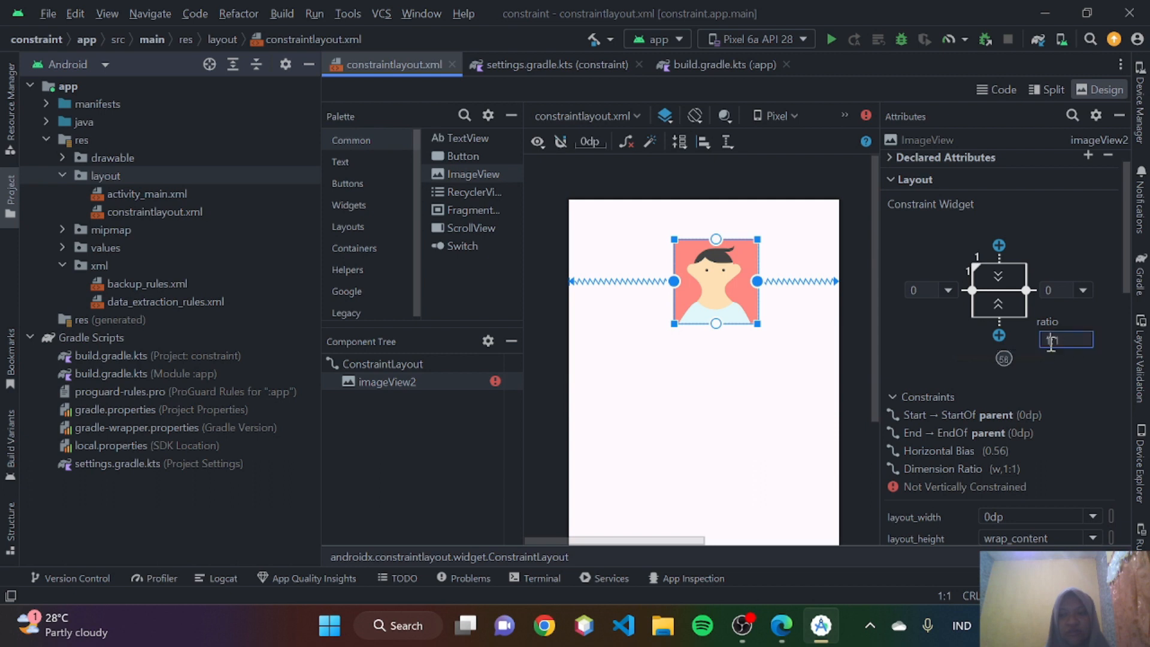
{"action": "key", "text": "BackSpace"}
- Switch to Edge and read how Toggle Aspect Ratio Constraint works when both dimensions use match constraints
{"action": "key", "text": "alt+Tab"}
{"action": "scroll", "coordinate": [437, 284], "scroll_direction": "down", "scroll_amount": 1}
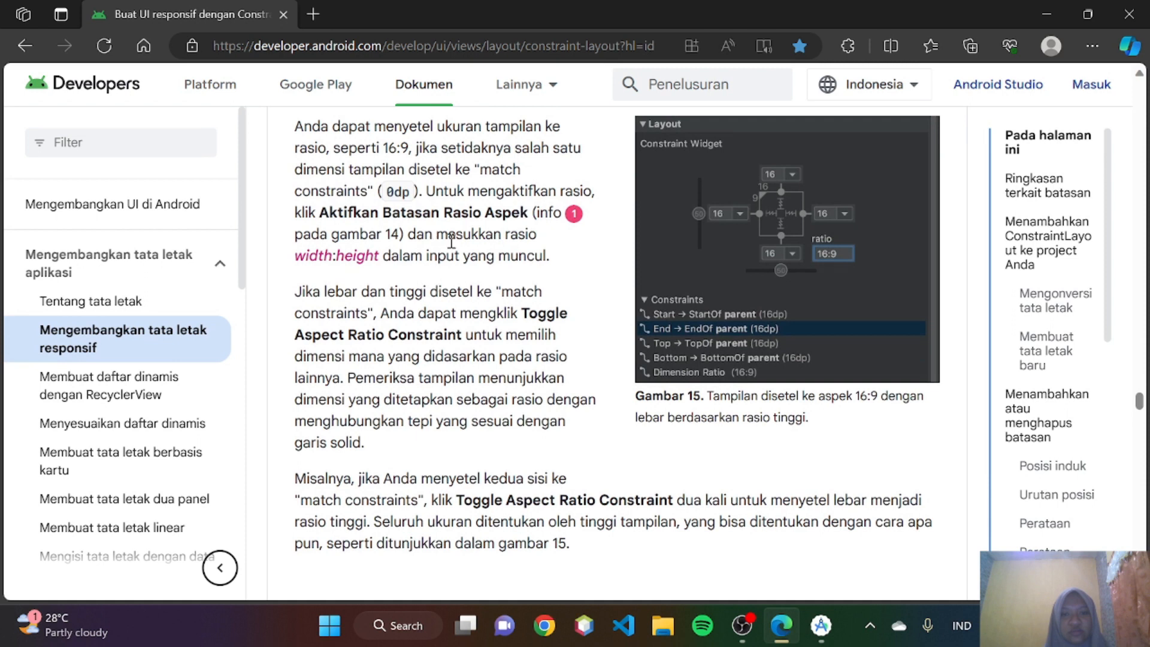
{"action": "scroll", "coordinate": [451, 239], "scroll_direction": "down", "scroll_amount": 1}
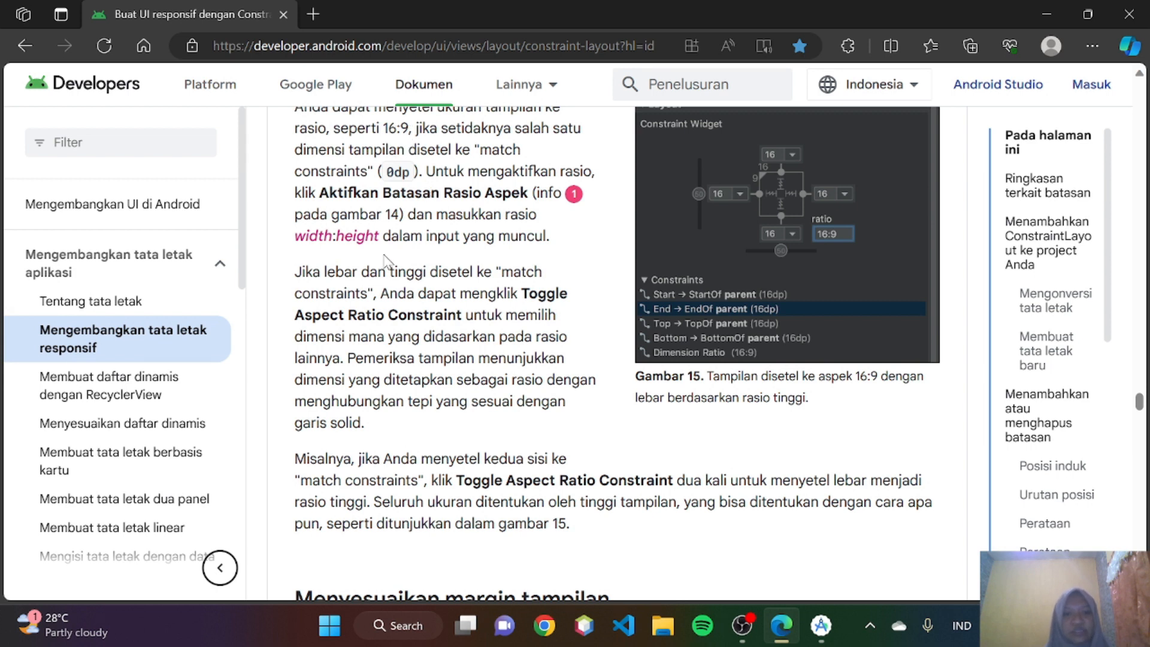
{"action": "scroll", "coordinate": [610, 243], "scroll_direction": "down", "scroll_amount": 1}
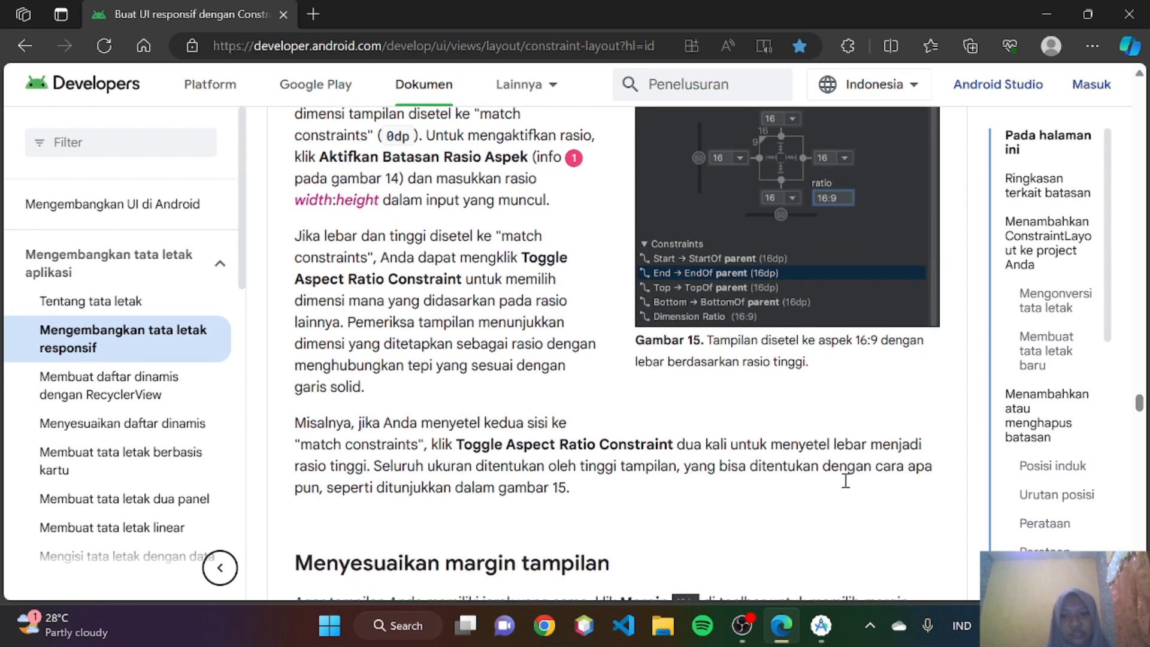
- In Android Studio, set the ImageView's height to match constraints (0dp) and inspect the resized image in the layout preview
{"action": "left_click", "coordinate": [834, 640]}
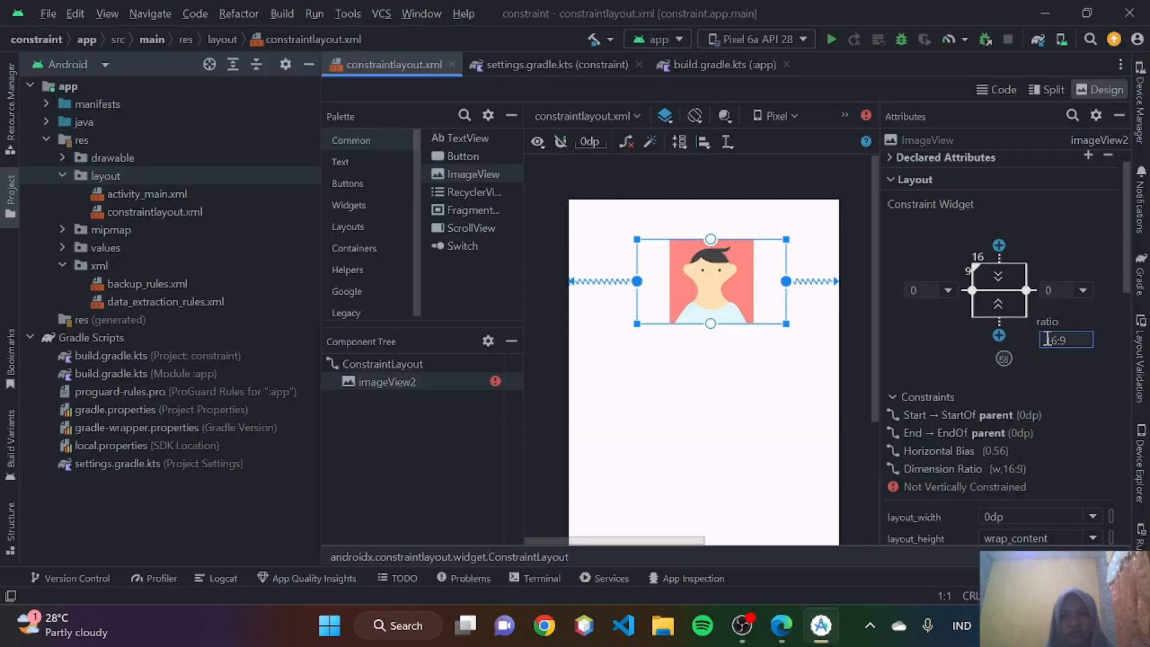
{"action": "left_click", "coordinate": [997, 300]}
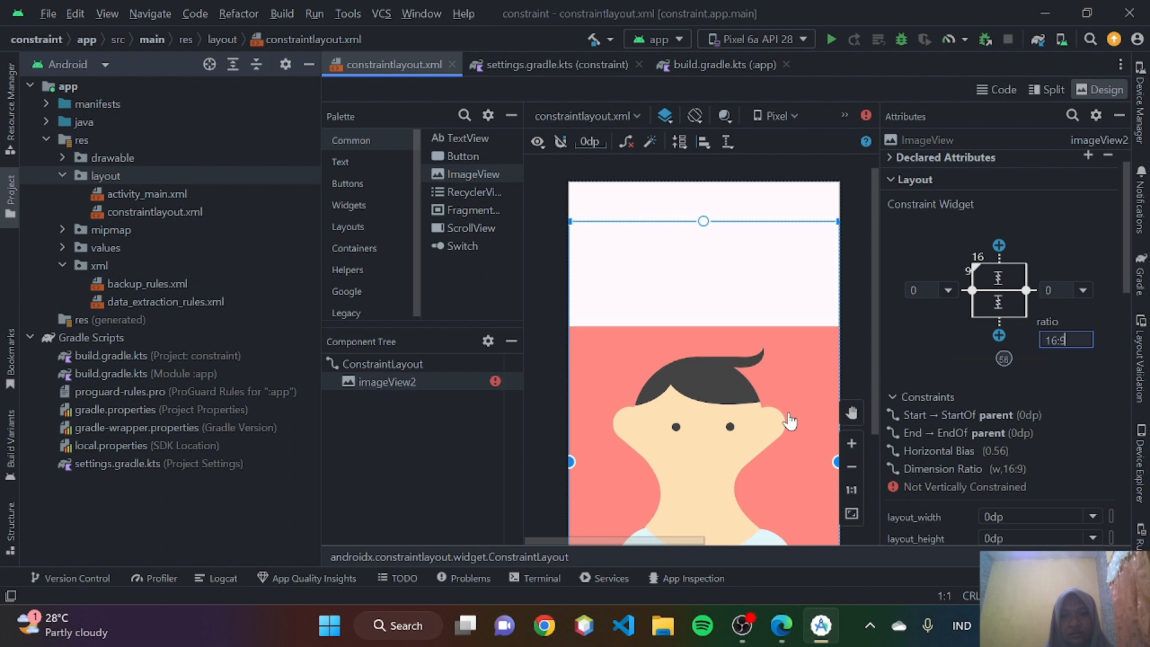
{"action": "scroll", "coordinate": [789, 421], "scroll_direction": "down", "scroll_amount": 3}
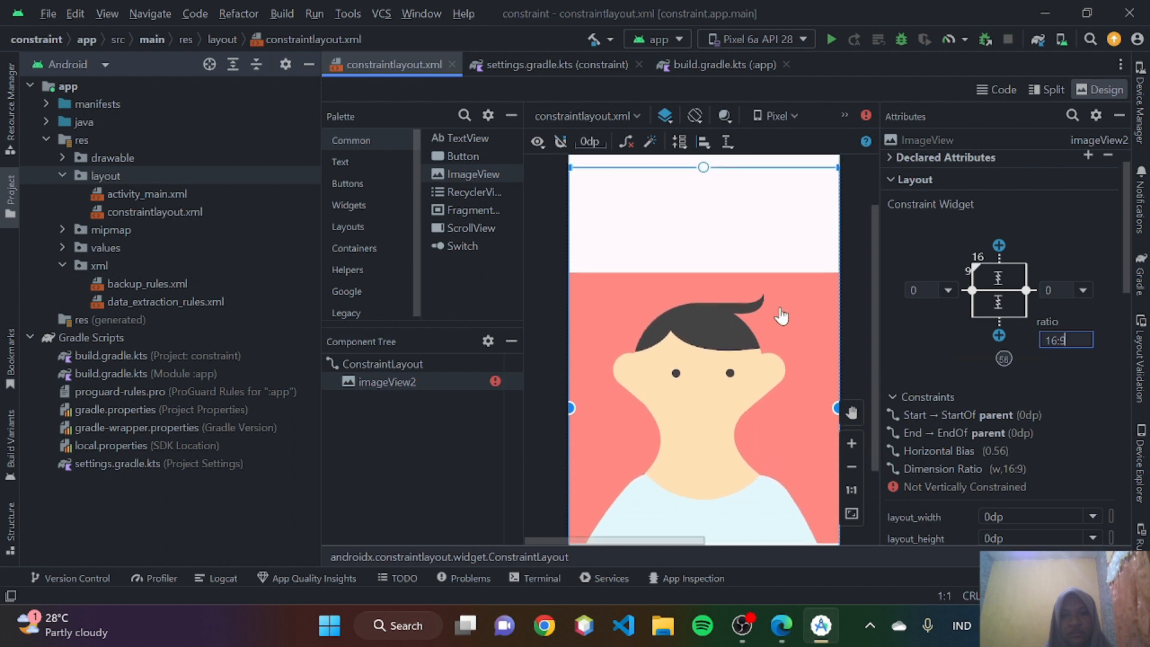
- Set the ImageView's height back to wrap_content
{"action": "scroll", "coordinate": [779, 305], "scroll_direction": "down", "scroll_amount": 1}
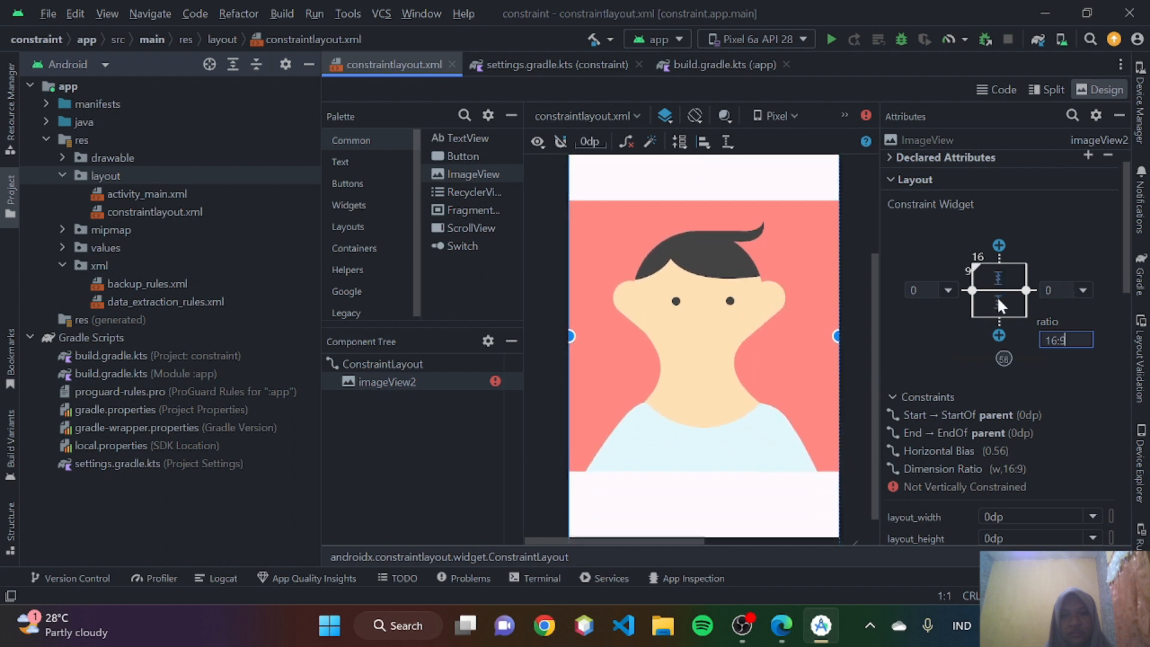
{"action": "left_click", "coordinate": [997, 296]}
{"action": "scroll", "coordinate": [717, 325], "scroll_direction": "up", "scroll_amount": 3}
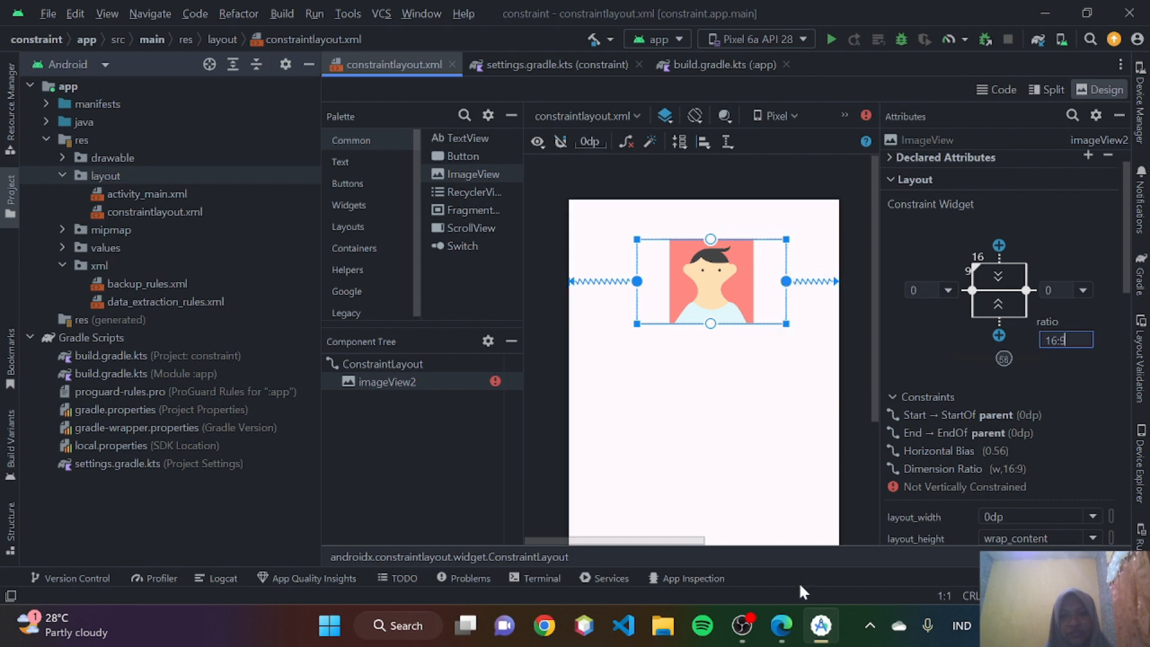
- Switch to Edge and read the Toggle Aspect Ratio Constraint explanation and its match constraints example alongside Gambar 15
{"action": "left_click", "coordinate": [781, 625]}
{"action": "scroll", "coordinate": [566, 361], "scroll_direction": "down", "scroll_amount": 1}
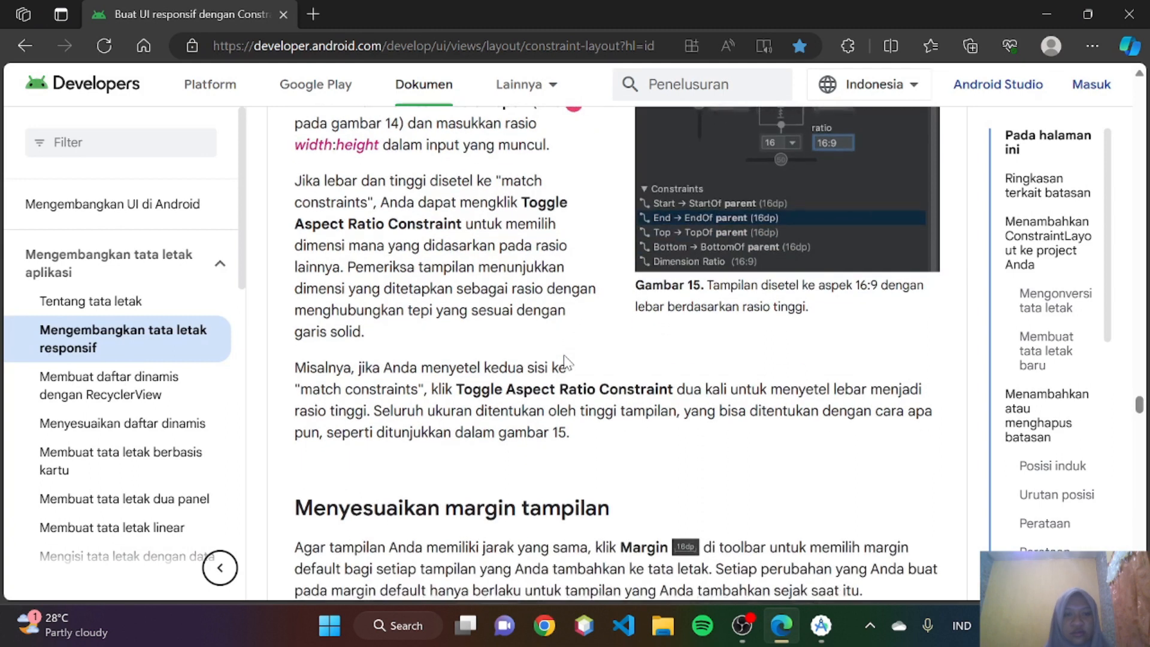
{"action": "scroll", "coordinate": [566, 362], "scroll_direction": "up", "scroll_amount": 1}
{"action": "scroll", "coordinate": [566, 361], "scroll_direction": "up", "scroll_amount": 1}
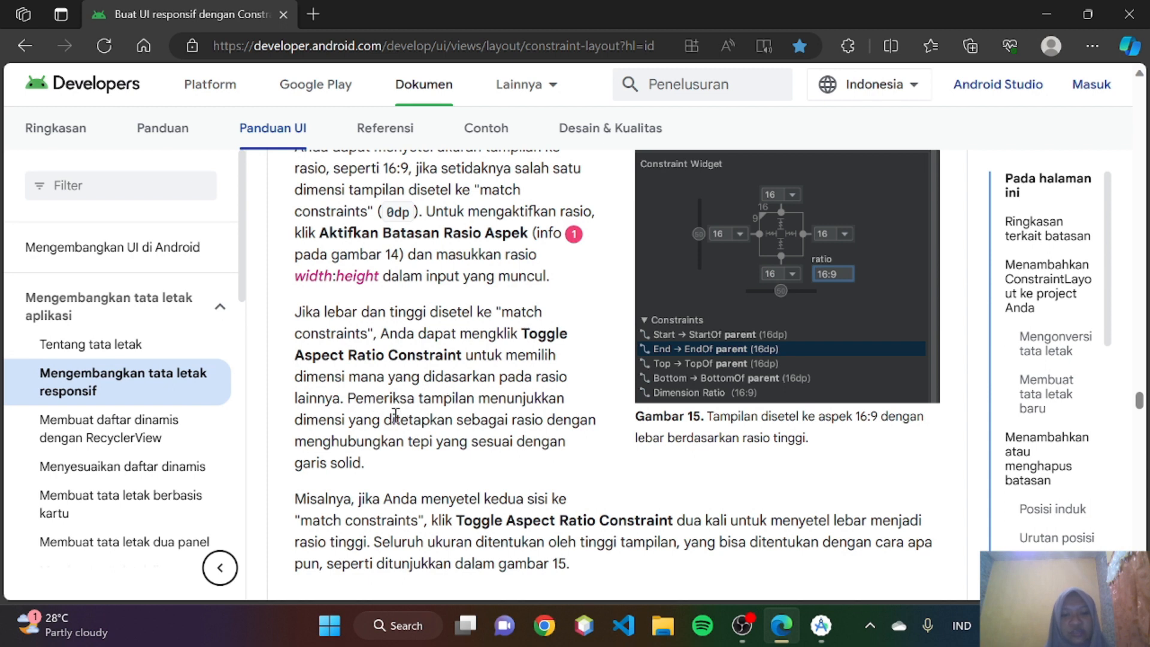
{"action": "scroll", "coordinate": [489, 423], "scroll_direction": "down", "scroll_amount": 1}
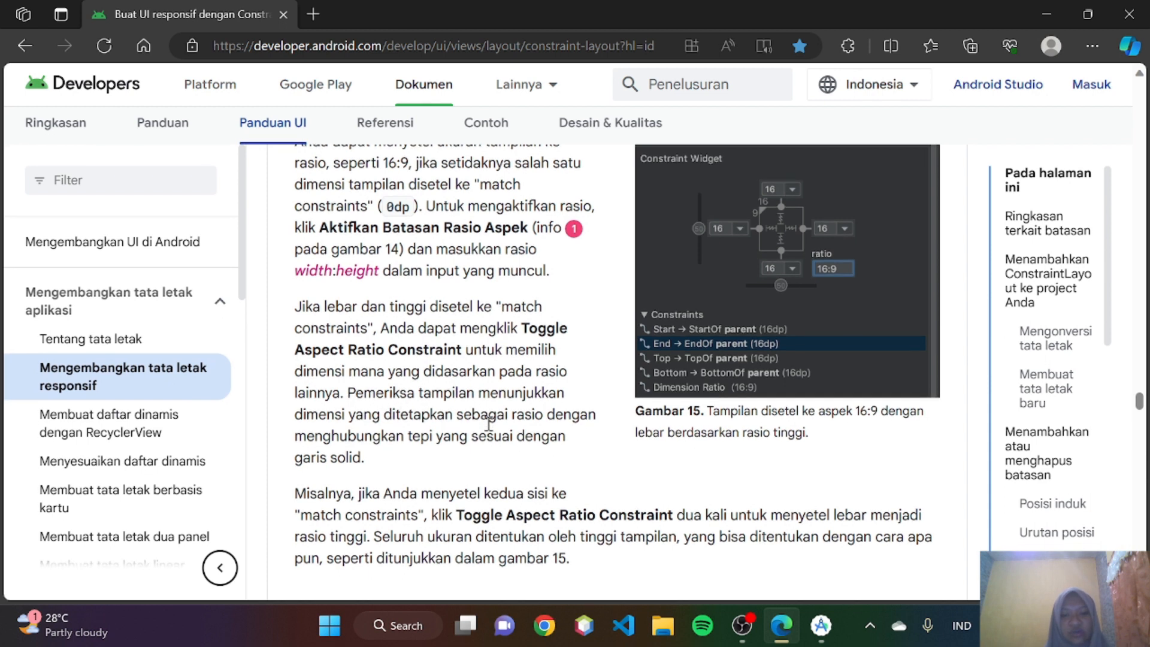
{"action": "scroll", "coordinate": [489, 423], "scroll_direction": "down", "scroll_amount": 1}
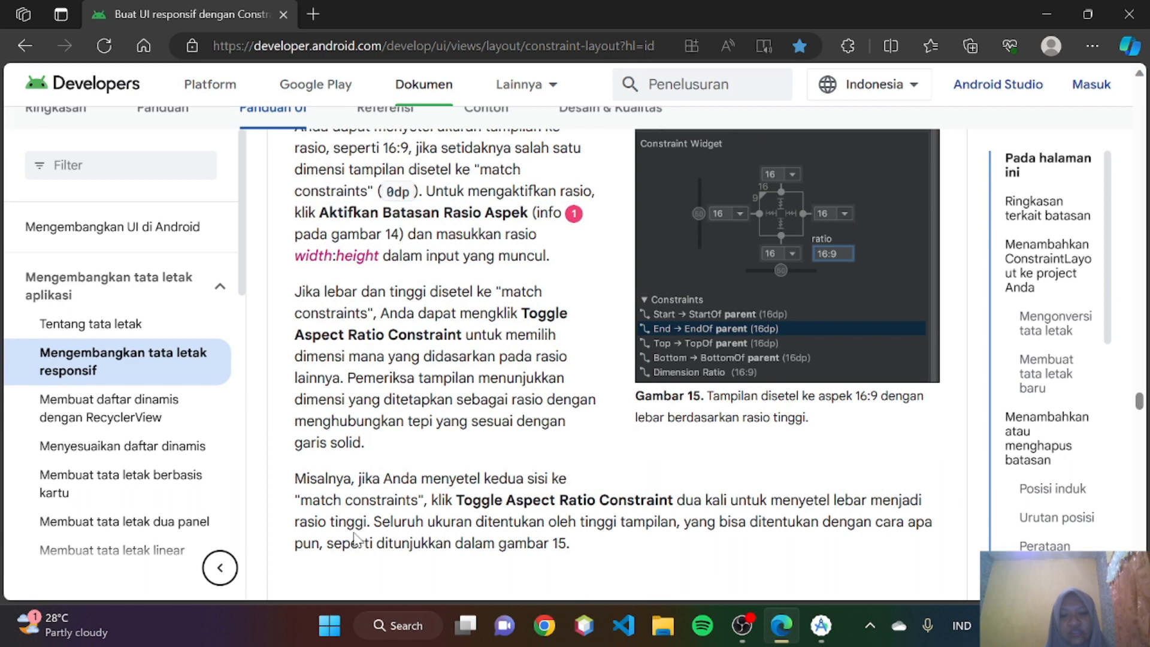
{"action": "scroll", "coordinate": [520, 426], "scroll_direction": "down", "scroll_amount": 1}
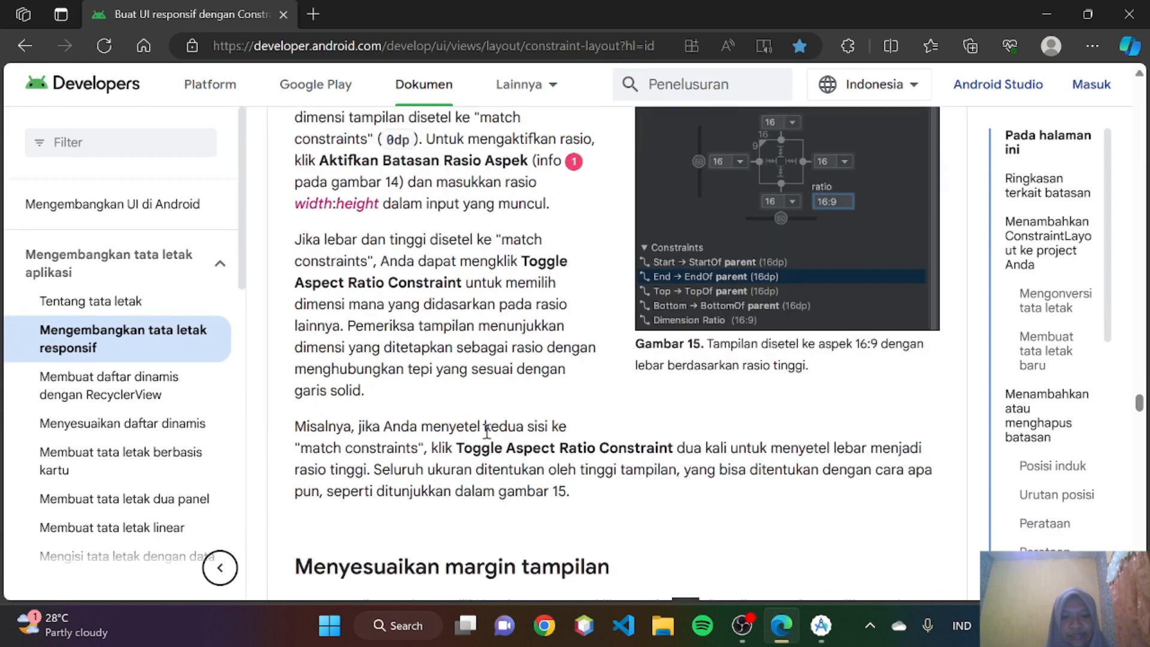
{"action": "scroll", "coordinate": [483, 432], "scroll_direction": "down", "scroll_amount": 1}
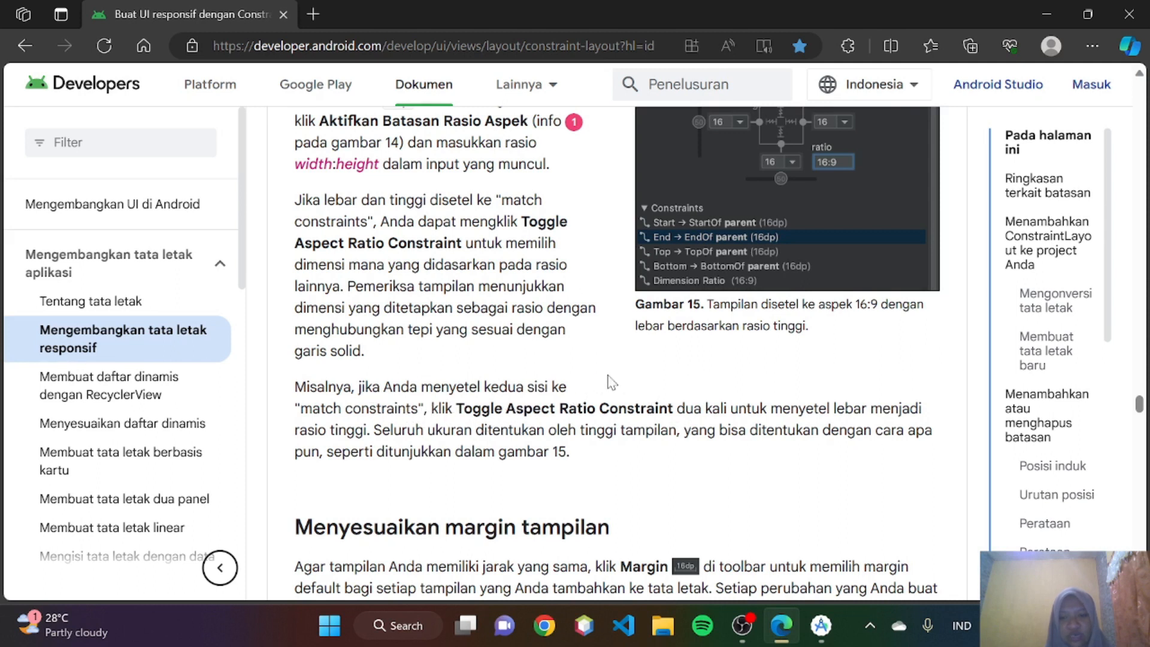
{"action": "scroll", "coordinate": [618, 383], "scroll_direction": "up", "scroll_amount": 1}
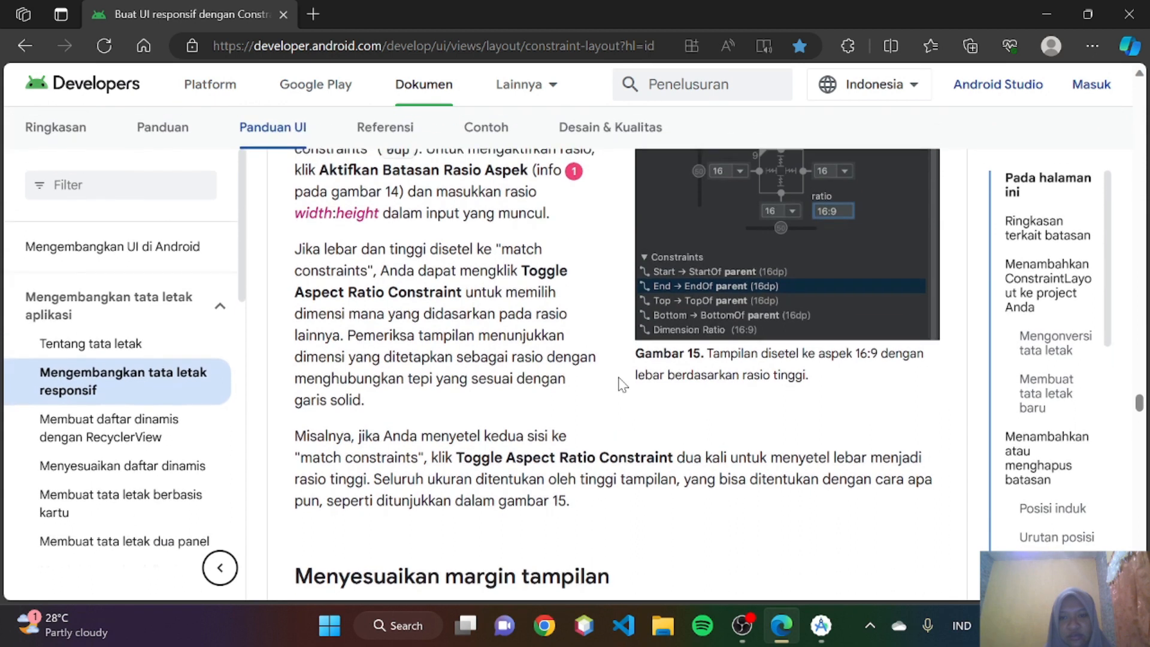
{"action": "scroll", "coordinate": [619, 380], "scroll_direction": "up", "scroll_amount": 1}
- In Android Studio, toggle the ImageView's aspect ratio constraint so that its ratio is 1:1
{"action": "left_click", "coordinate": [820, 625]}
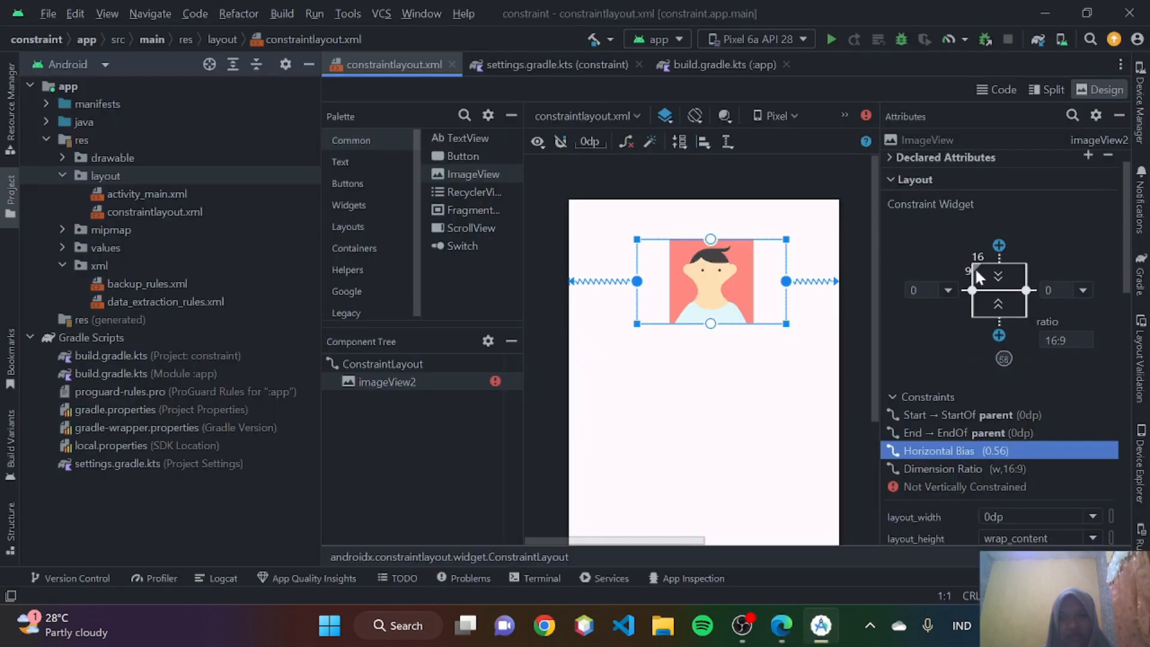
{"action": "left_click", "coordinate": [975, 267]}
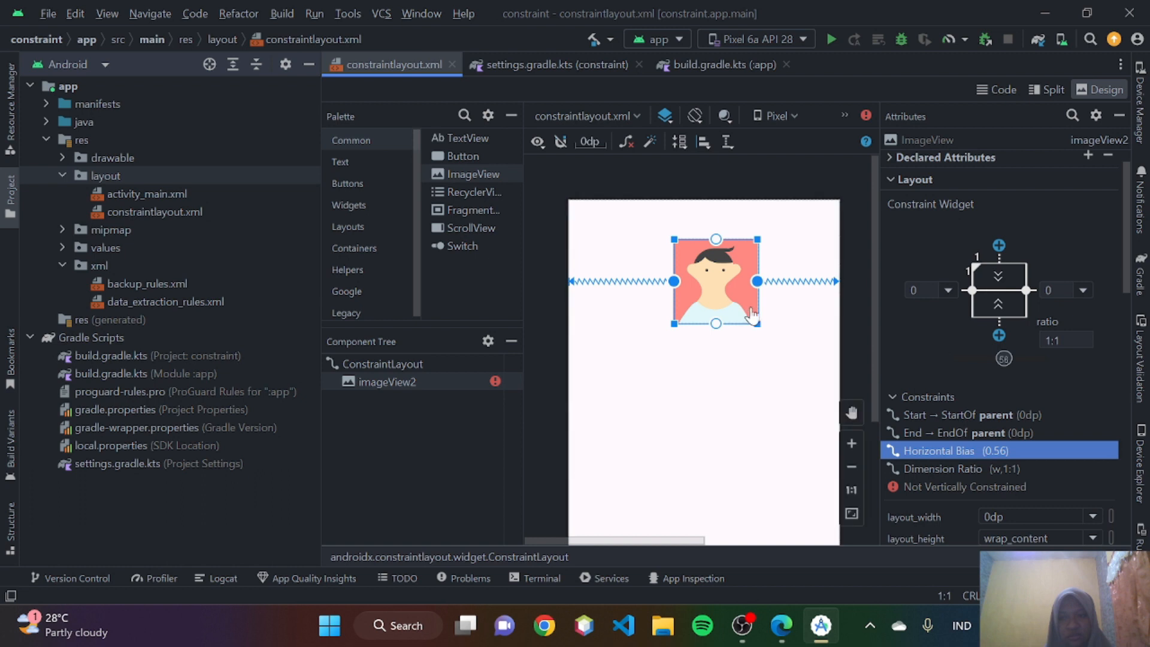
- Switch to Edge, read Menyesuaikan margin tampilan with Gambar 14 and Gambar 16, and locate the Default Margins control in Android Studio
{"action": "left_click", "coordinate": [778, 636]}
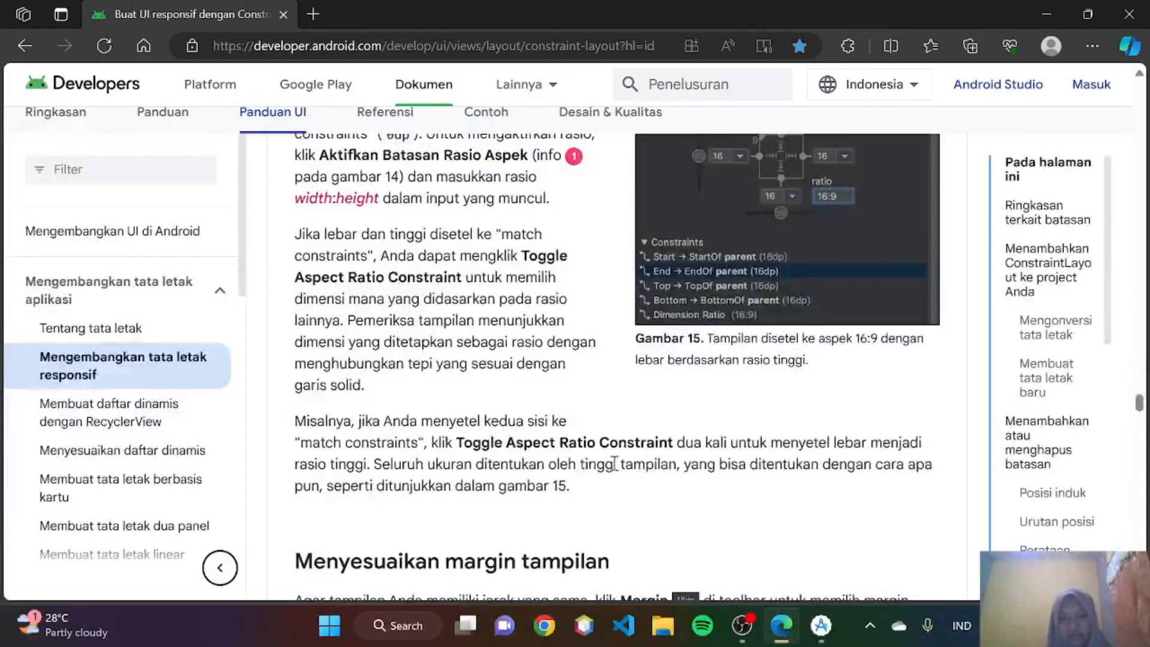
{"action": "scroll", "coordinate": [616, 359], "scroll_direction": "down", "scroll_amount": 5}
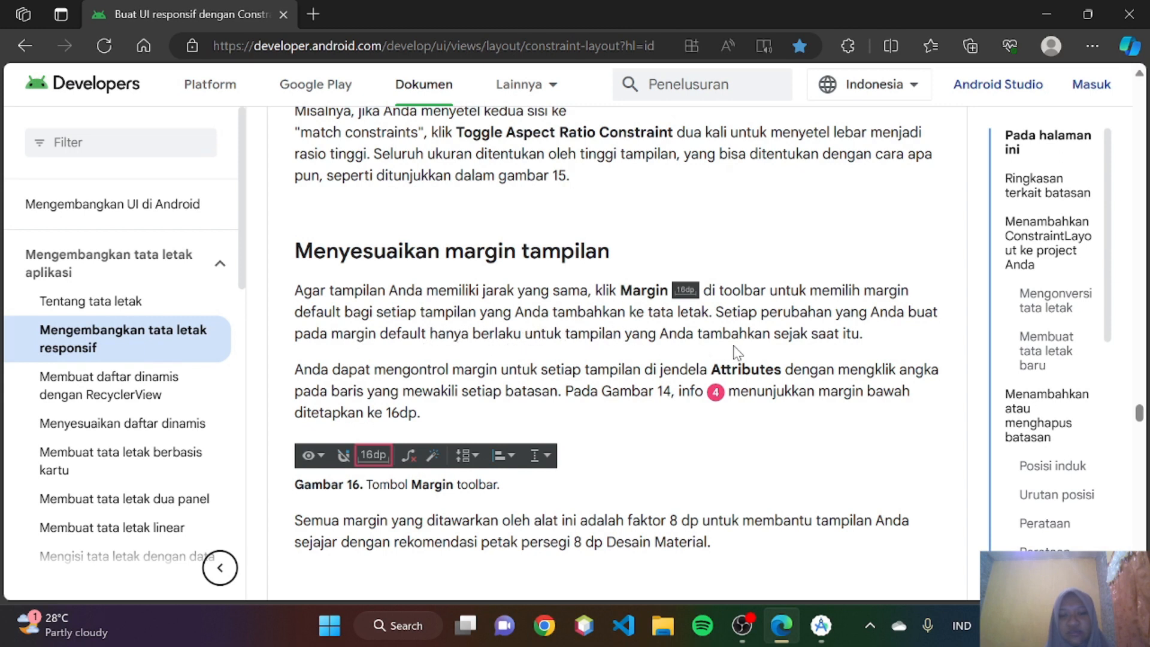
{"action": "scroll", "coordinate": [737, 352], "scroll_direction": "down", "scroll_amount": 1}
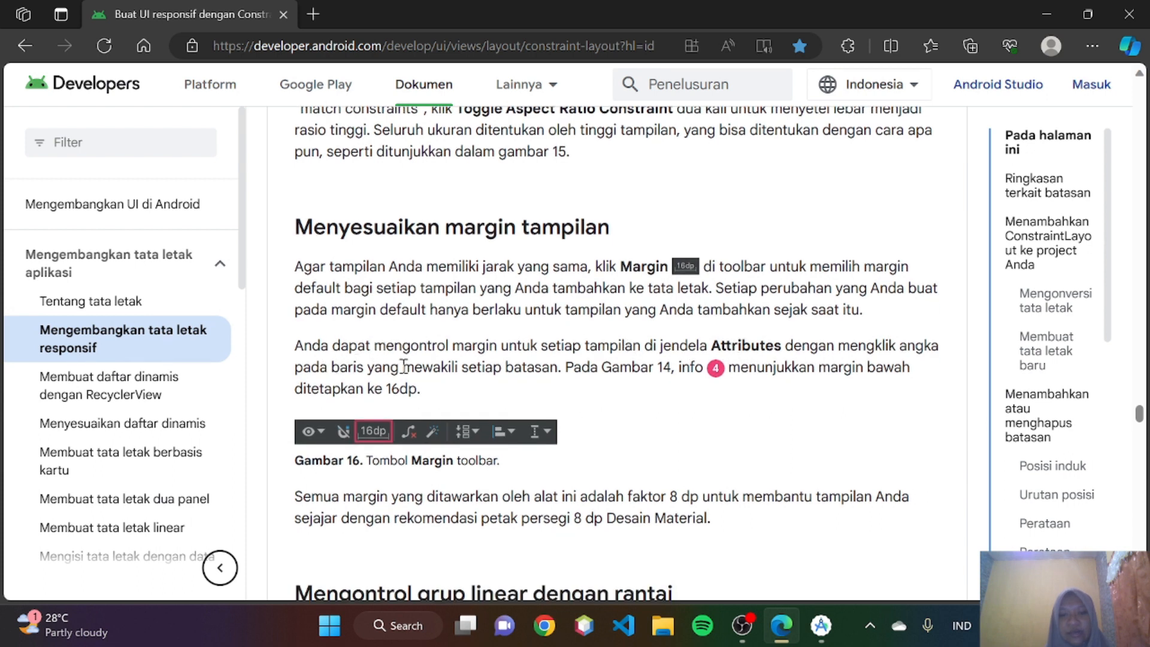
{"action": "scroll", "coordinate": [555, 373], "scroll_direction": "up", "scroll_amount": 10}
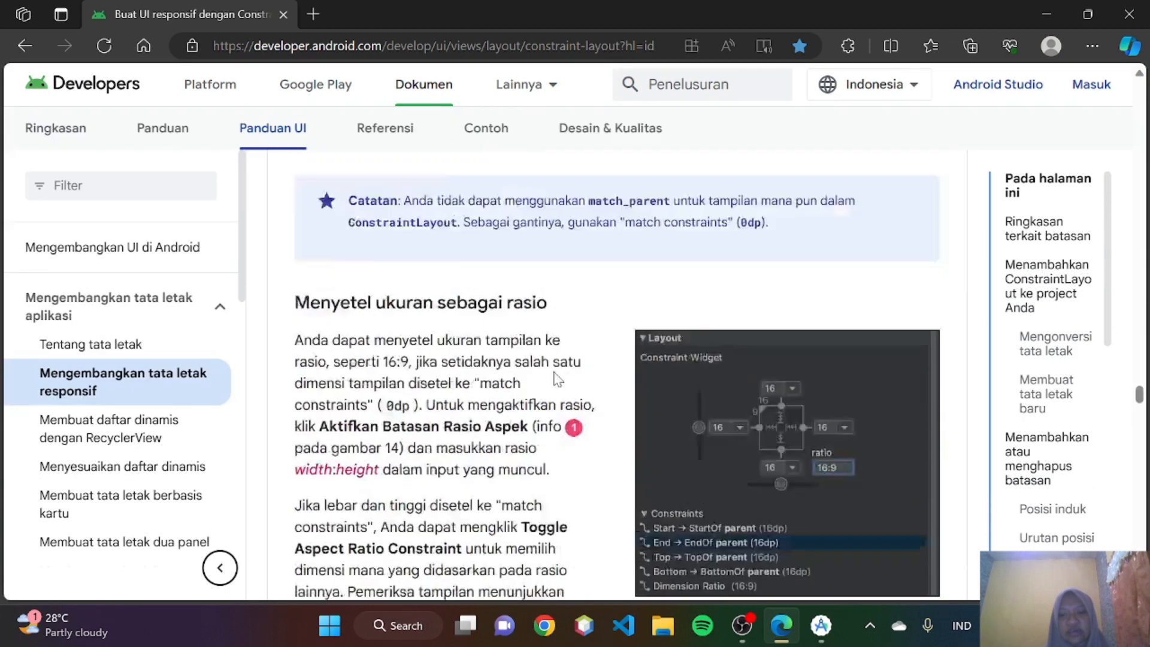
{"action": "scroll", "coordinate": [555, 378], "scroll_direction": "up", "scroll_amount": 5}
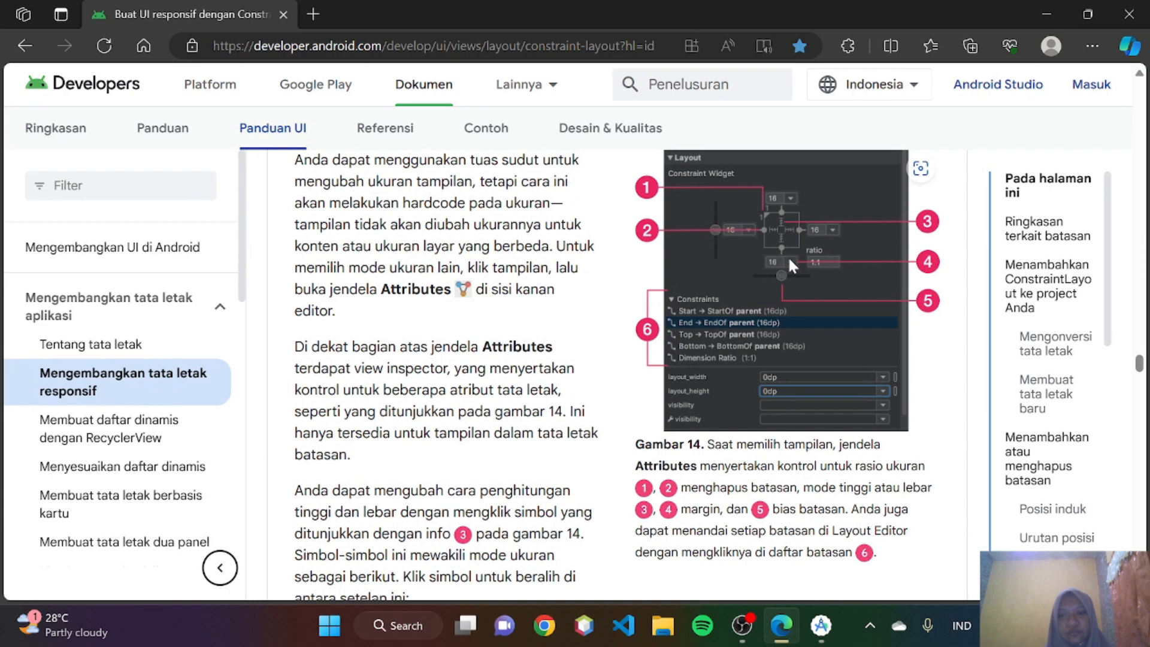
{"action": "scroll", "coordinate": [789, 258], "scroll_direction": "down", "scroll_amount": 1}
{"action": "scroll", "coordinate": [789, 258], "scroll_direction": "up", "scroll_amount": 1}
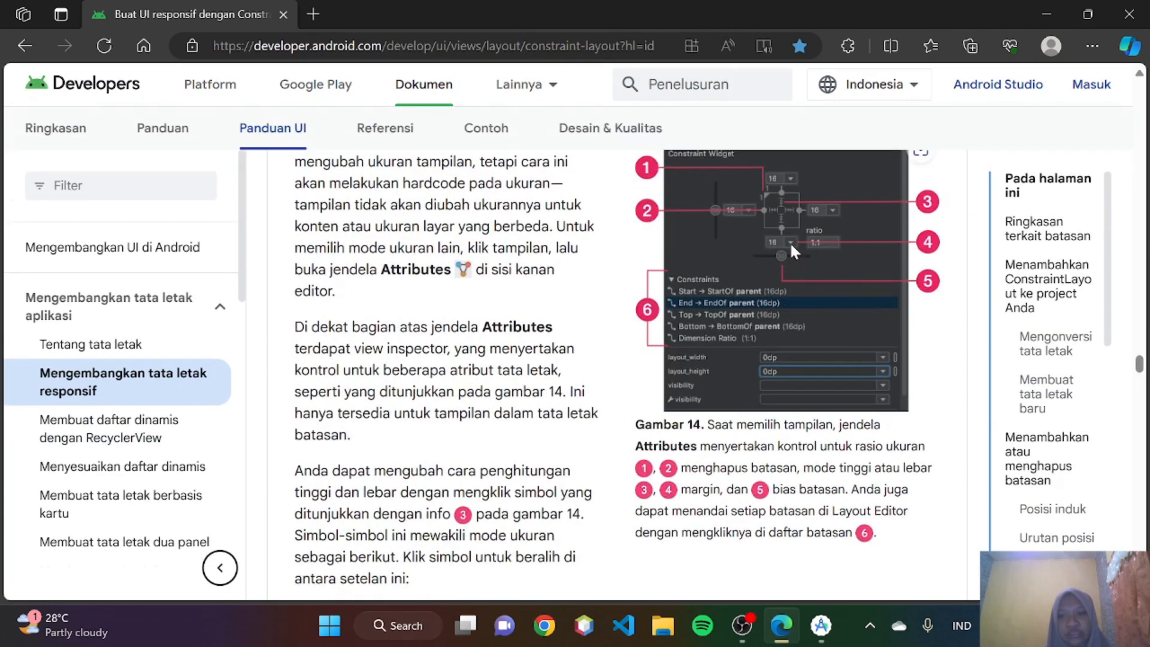
{"action": "scroll", "coordinate": [791, 244], "scroll_direction": "down", "scroll_amount": 15}
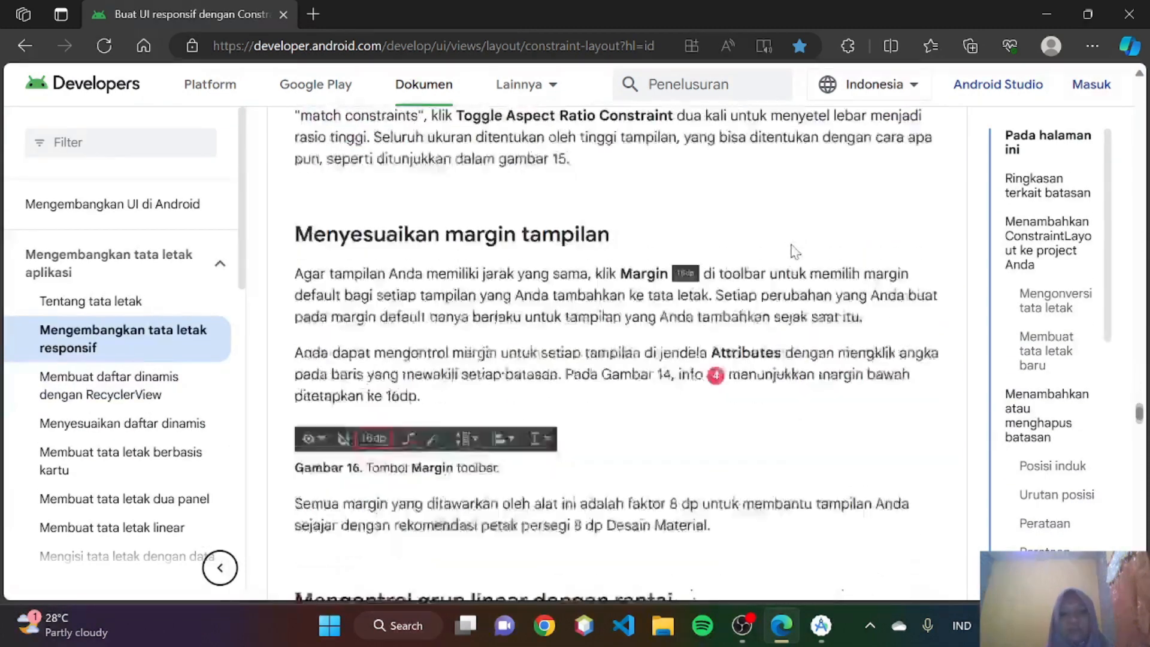
{"action": "scroll", "coordinate": [477, 333], "scroll_direction": "down", "scroll_amount": 1}
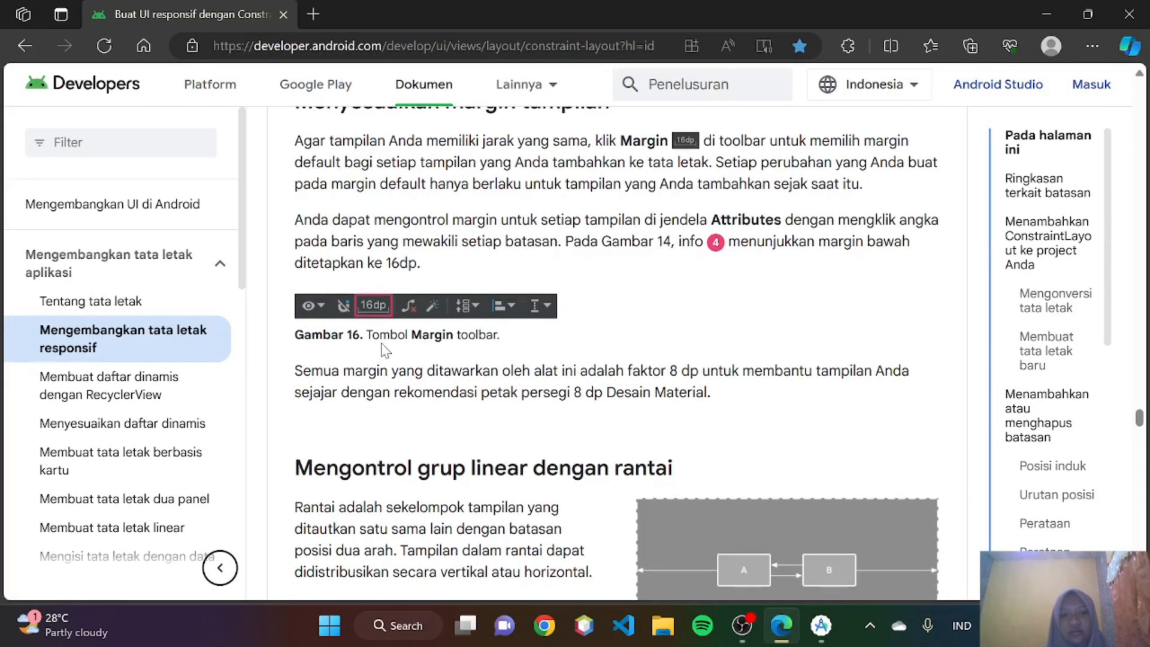
{"action": "left_click", "coordinate": [821, 626]}
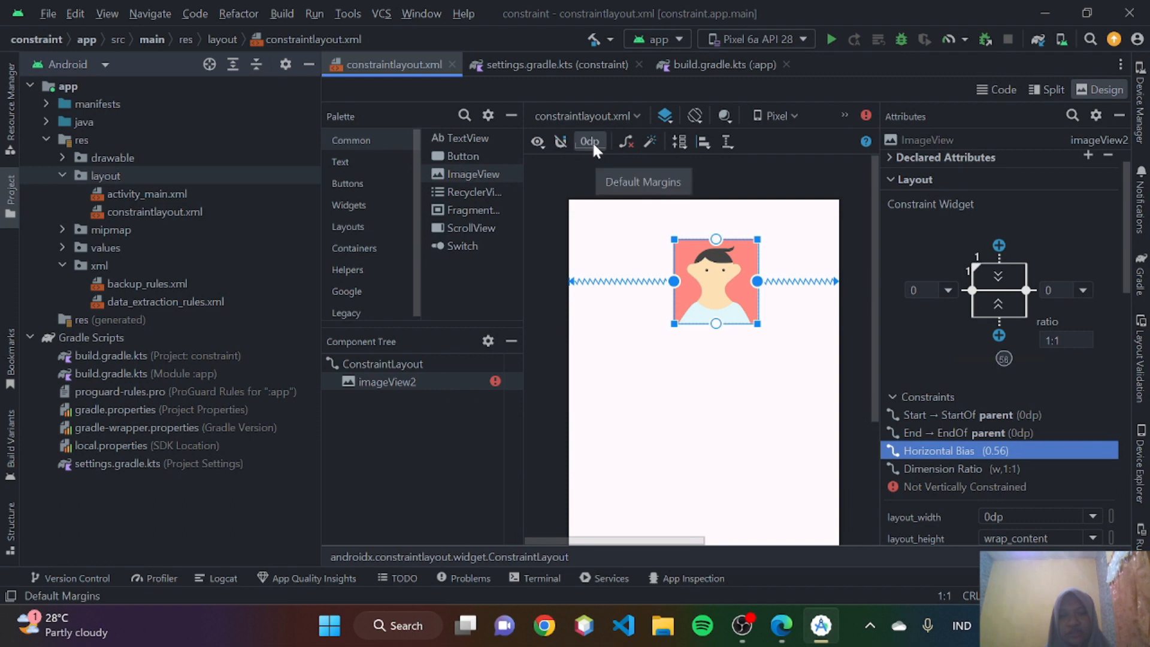
- Switch to Edge and read Mengontrol grup linear dengan rantai, examining the chain styles and the diagrams in Gambar 17 and Gambar 18
{"action": "left_click", "coordinate": [773, 610]}
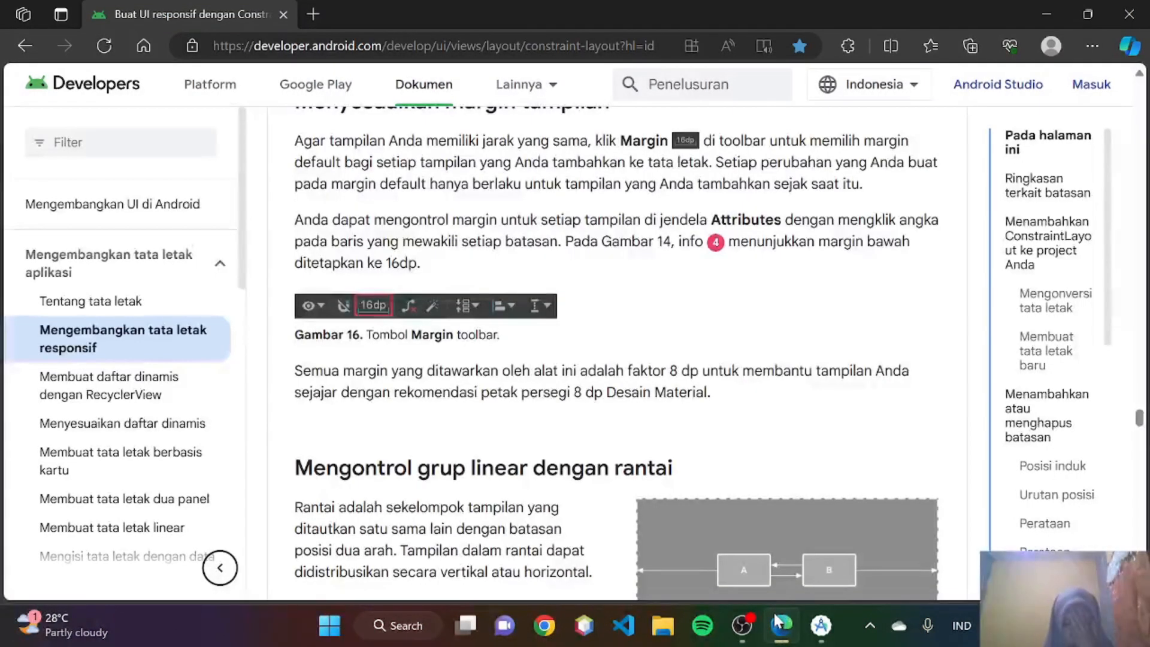
{"action": "scroll", "coordinate": [670, 367], "scroll_direction": "down", "scroll_amount": 2}
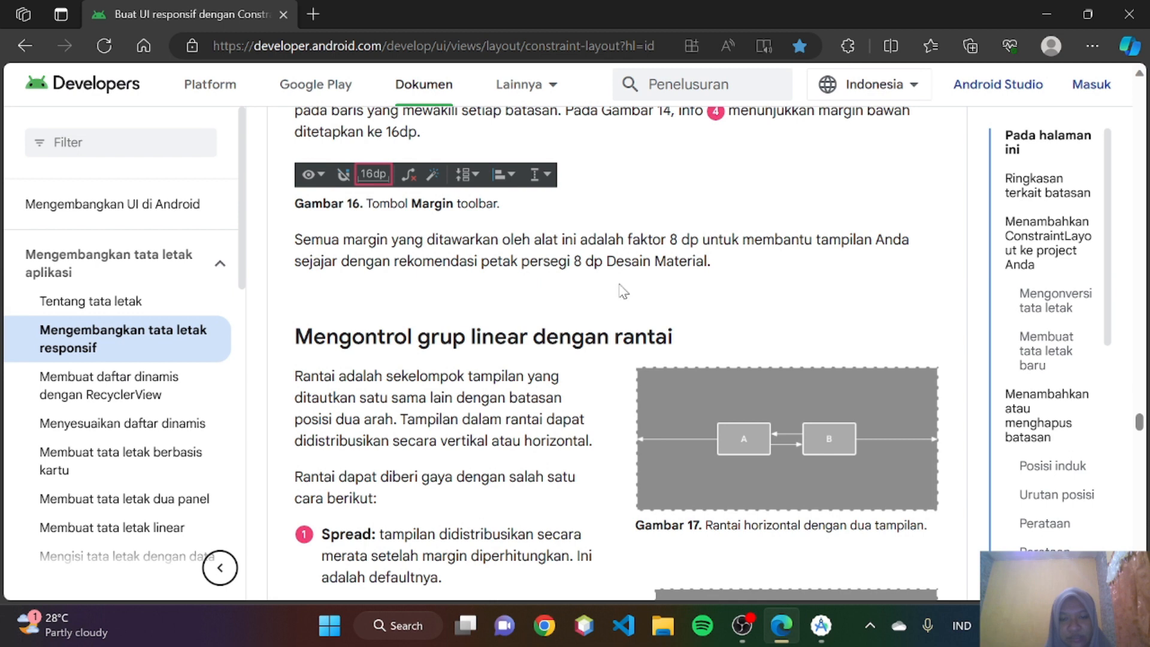
{"action": "scroll", "coordinate": [623, 291], "scroll_direction": "down", "scroll_amount": 1}
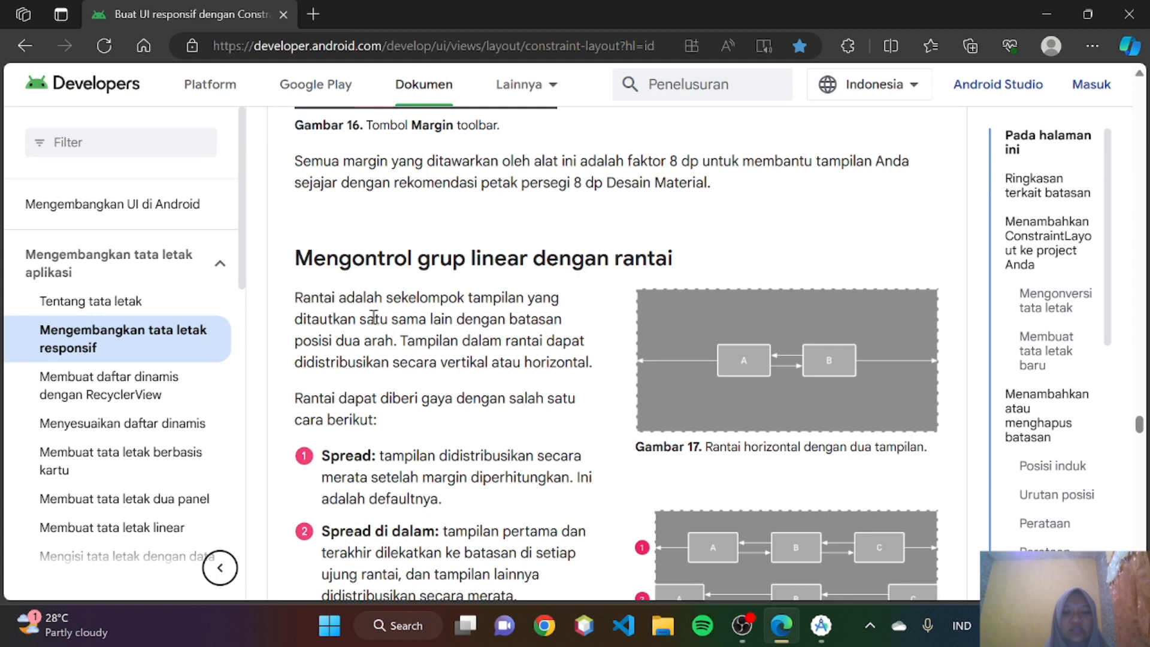
{"action": "scroll", "coordinate": [374, 318], "scroll_direction": "down", "scroll_amount": 1}
{"action": "scroll", "coordinate": [374, 317], "scroll_direction": "down", "scroll_amount": 1}
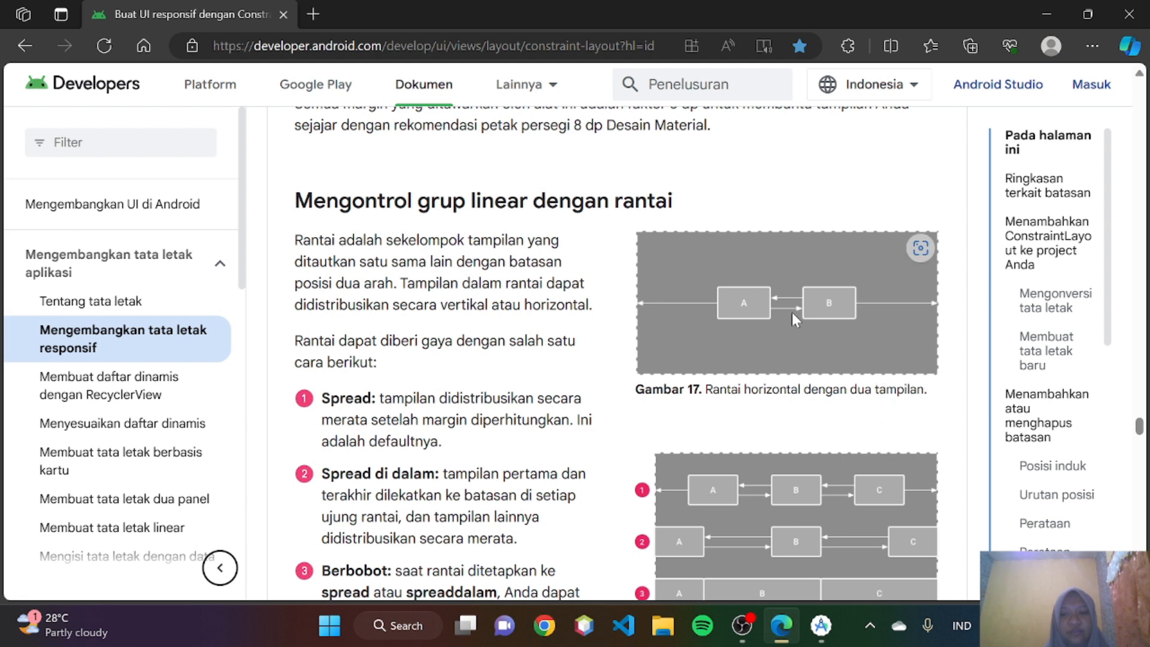
{"action": "scroll", "coordinate": [410, 371], "scroll_direction": "down", "scroll_amount": 2}
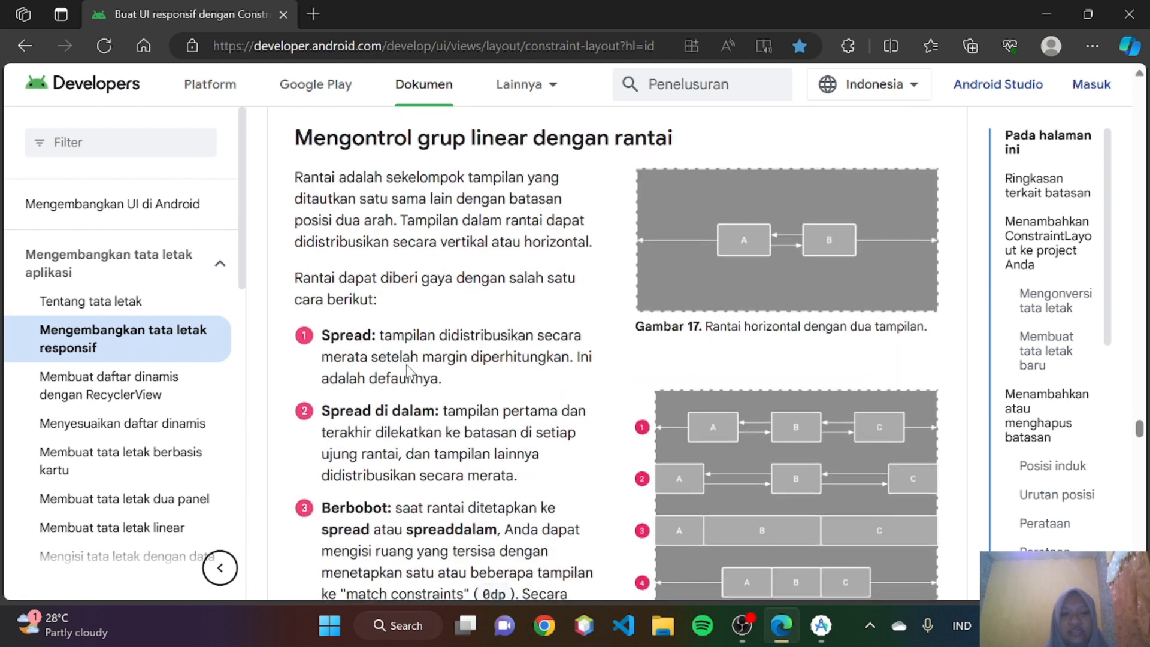
{"action": "scroll", "coordinate": [359, 309], "scroll_direction": "down", "scroll_amount": 1}
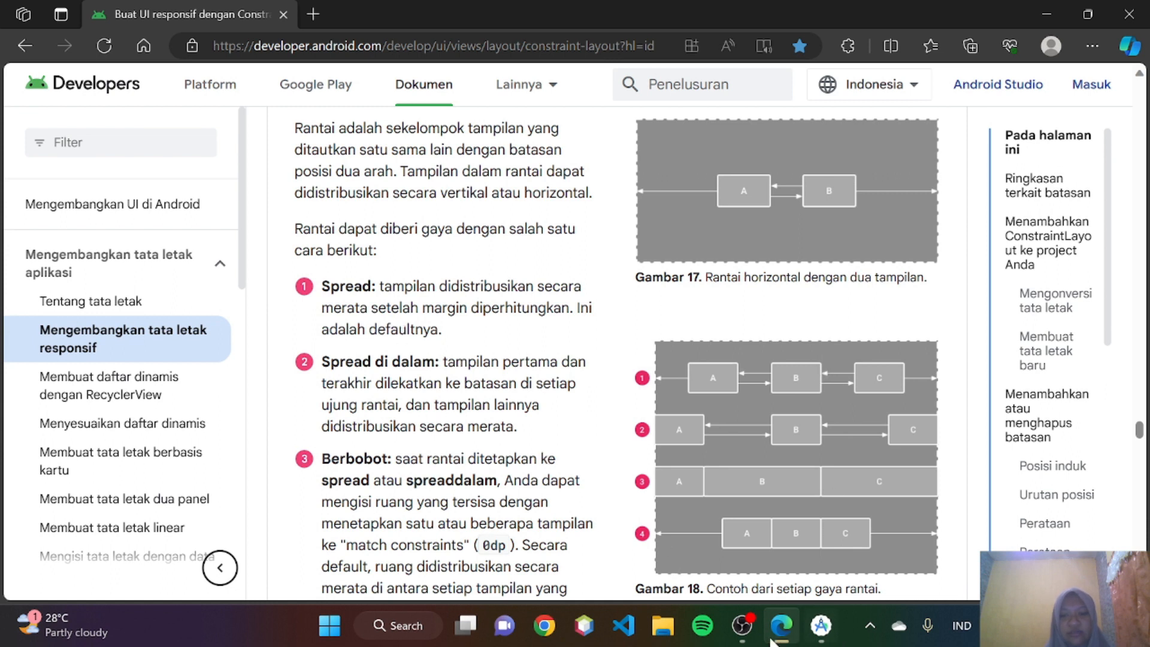
- In Android Studio, delete the ImageView from the constraintlayout.xml layout
{"action": "left_click", "coordinate": [821, 625]}
{"action": "left_click_drag", "start_coordinate": [731, 308], "coordinate": [707, 291]}
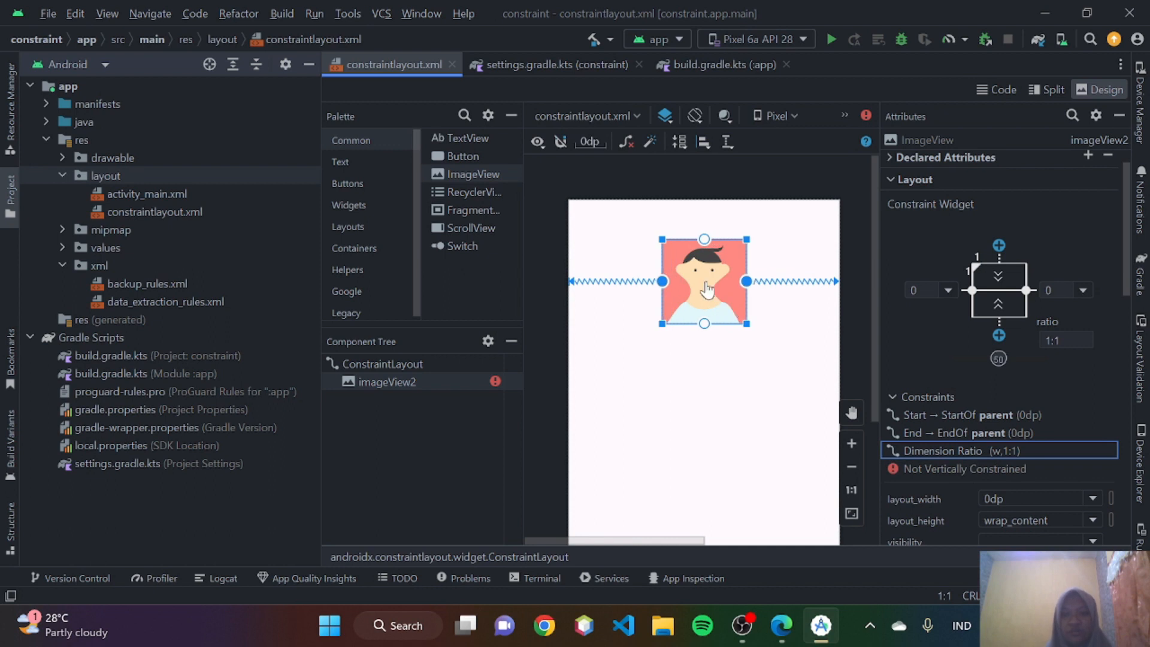
{"action": "key", "text": "Delete"}
- Place three Buttons side by side in the upper part of the layout and compare them with the chain styles in Gambar 18 in Edge
{"action": "left_click_drag", "start_coordinate": [448, 156], "coordinate": [617, 293]}
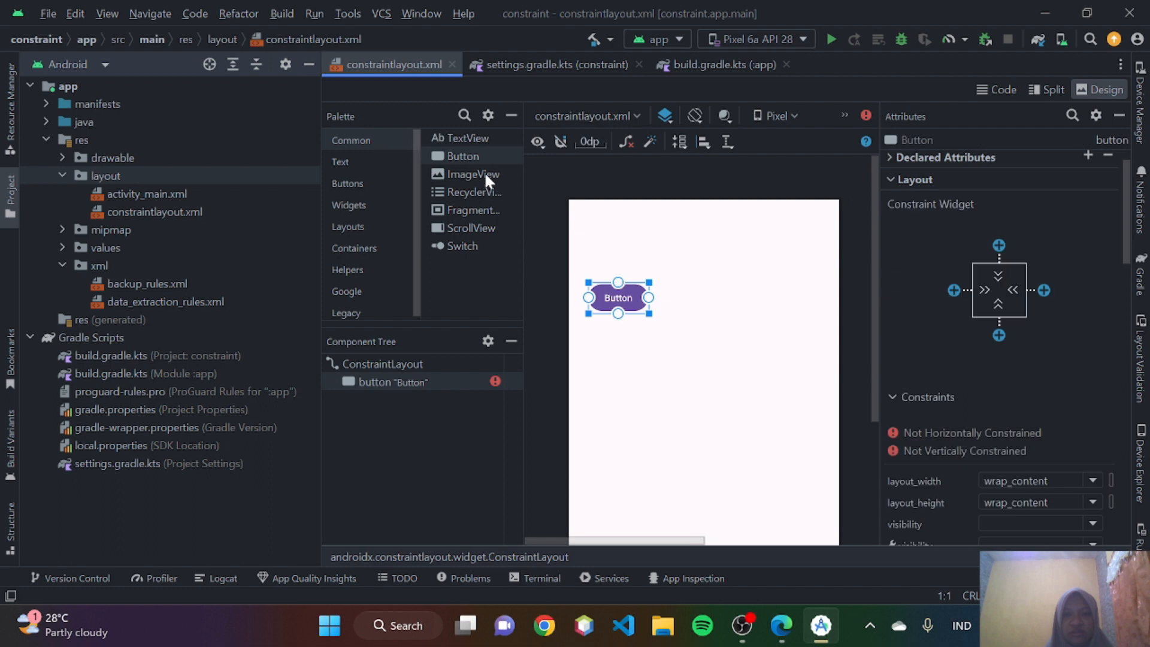
{"action": "left_click_drag", "start_coordinate": [473, 151], "coordinate": [703, 297]}
{"action": "left_click_drag", "start_coordinate": [470, 157], "coordinate": [799, 302]}
{"action": "left_click", "coordinate": [784, 636]}
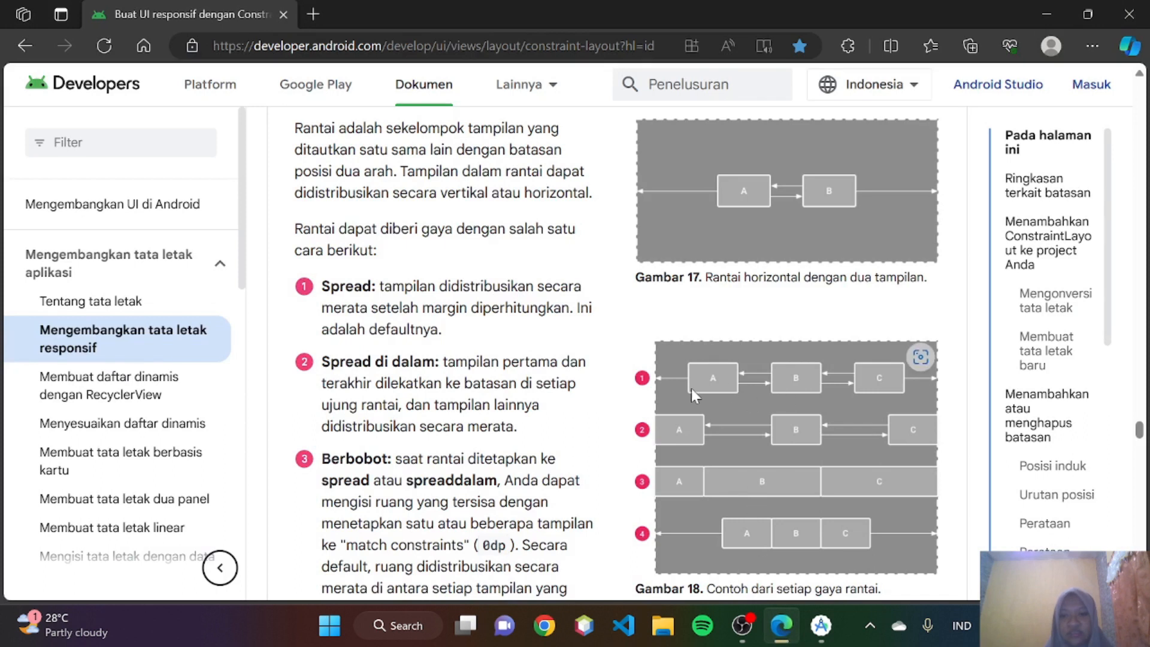
- In Android Studio, constrain the first button's start to the parent with a 30dp margin and its end to button2's start with 37dp
{"action": "left_click", "coordinate": [821, 625]}
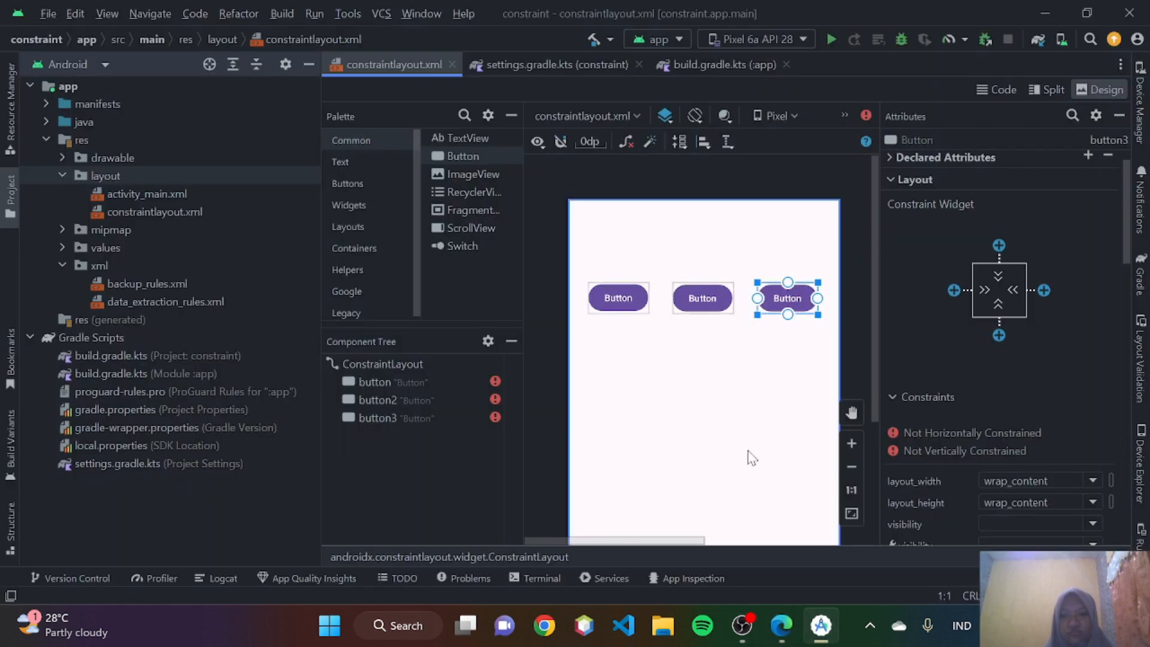
{"action": "left_click", "coordinate": [620, 298]}
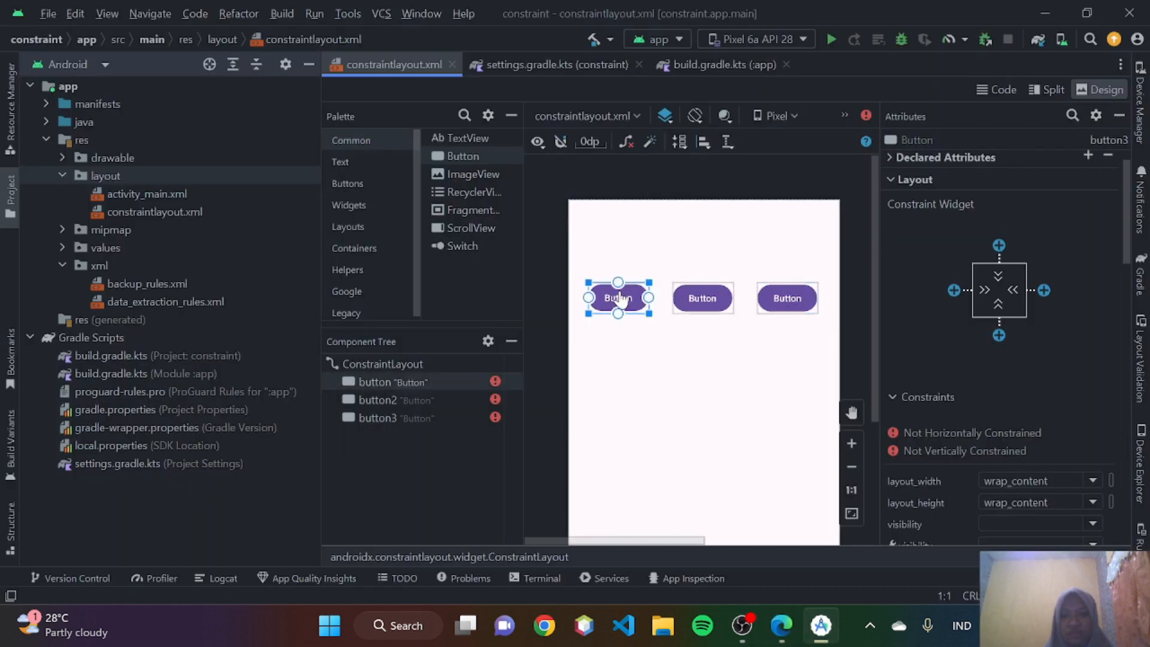
{"action": "left_click", "coordinate": [953, 291]}
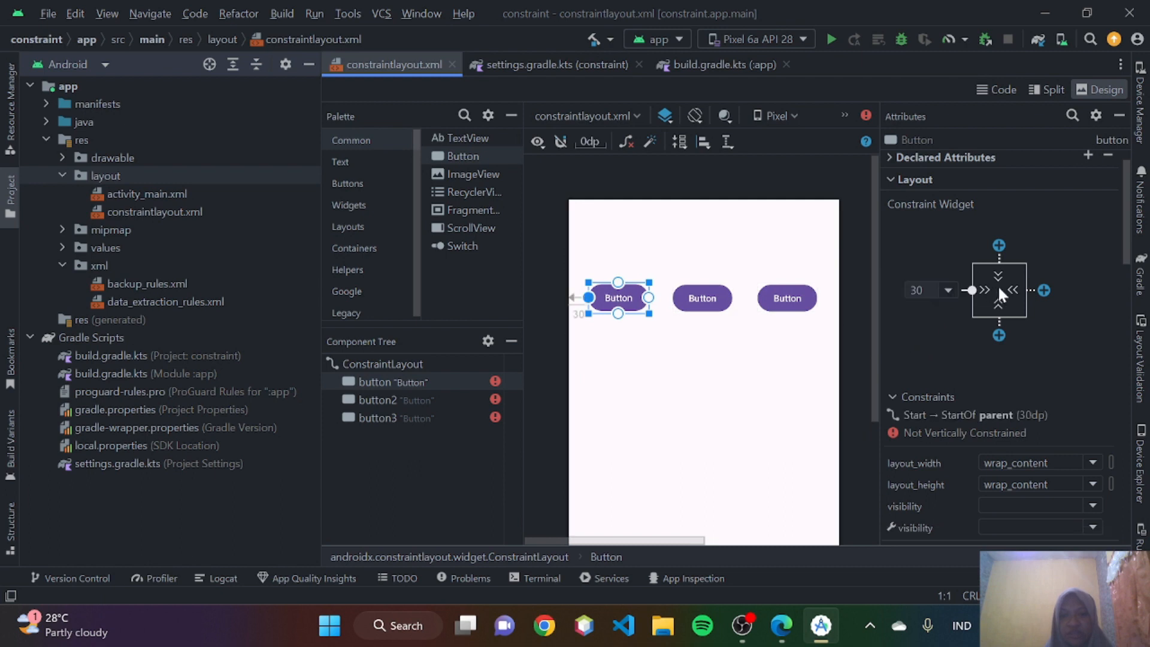
{"action": "left_click", "coordinate": [1044, 290]}
- Constrain button2's start to the first button's end with a 37dp margin and its end to button3's start with 38dp
{"action": "left_click", "coordinate": [720, 309]}
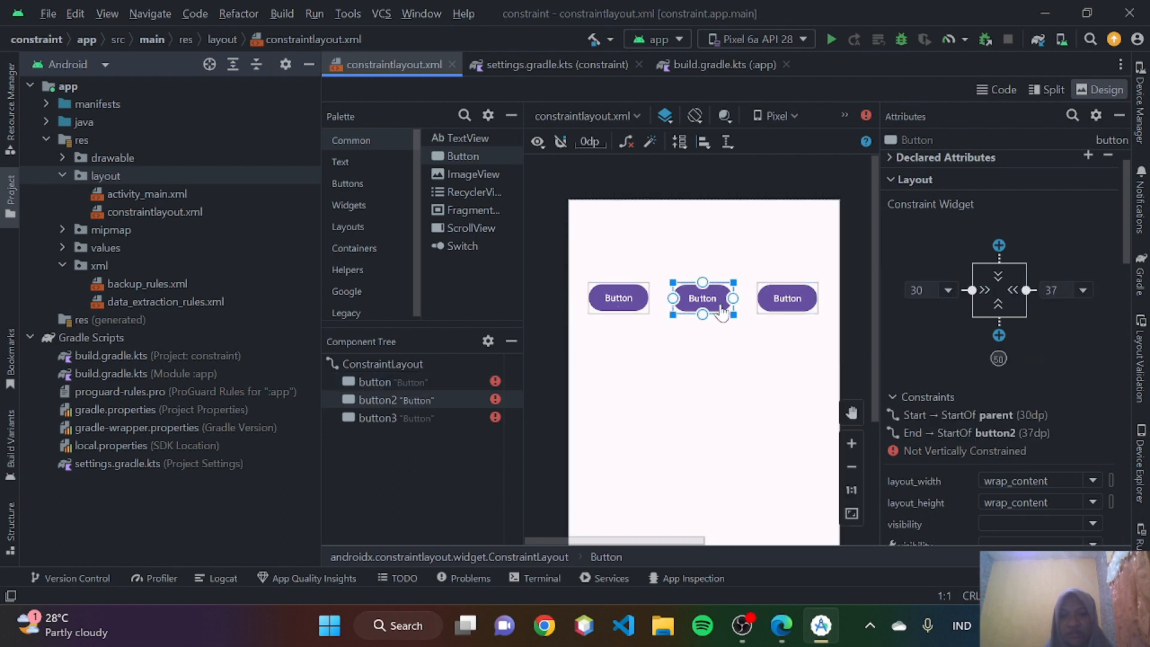
{"action": "left_click", "coordinate": [953, 291]}
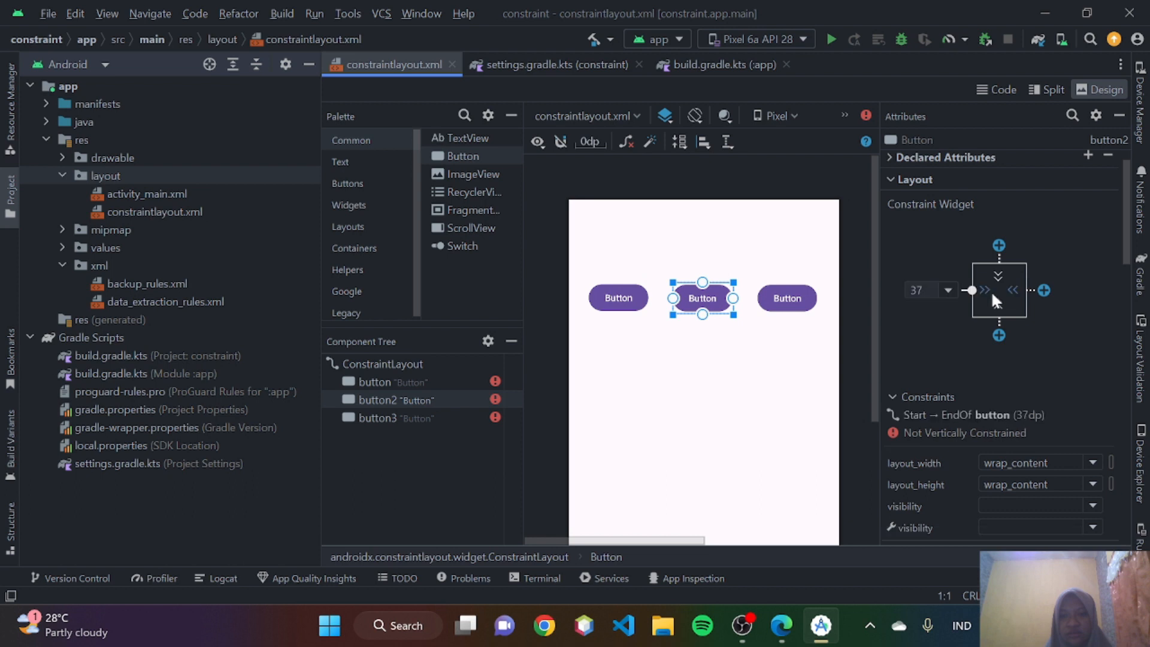
{"action": "left_click", "coordinate": [1044, 290]}
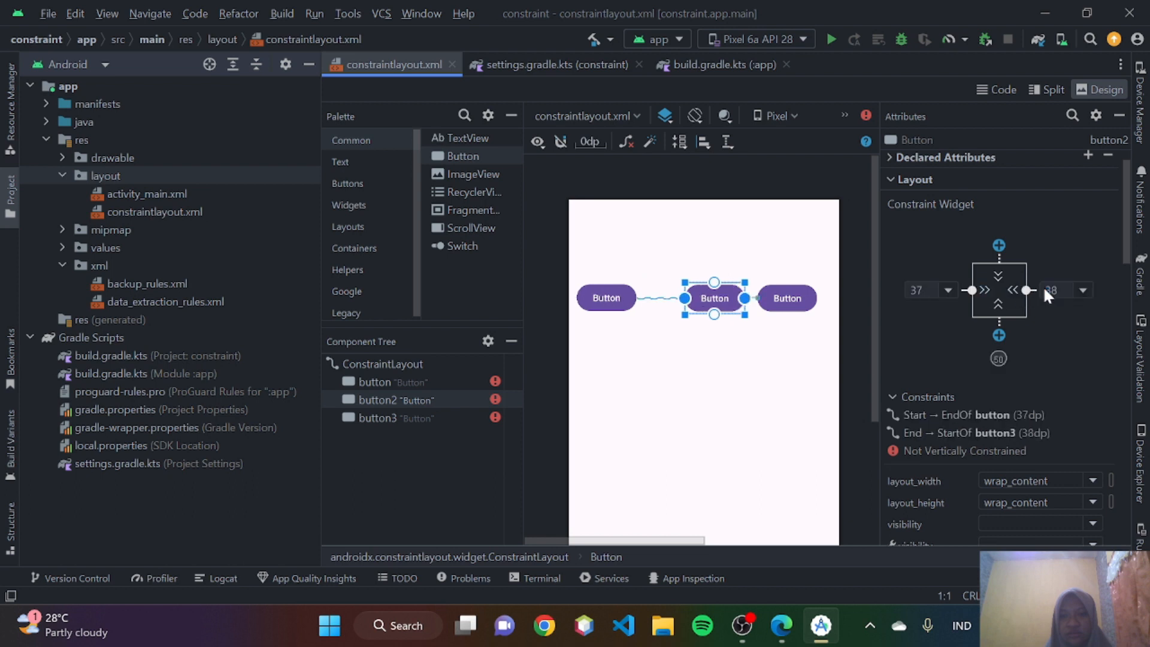
- Switch button2 and the first button from wrap_content to a fixed layout width of 91dp
{"action": "left_click", "coordinate": [982, 287]}
{"action": "left_click", "coordinate": [617, 310]}
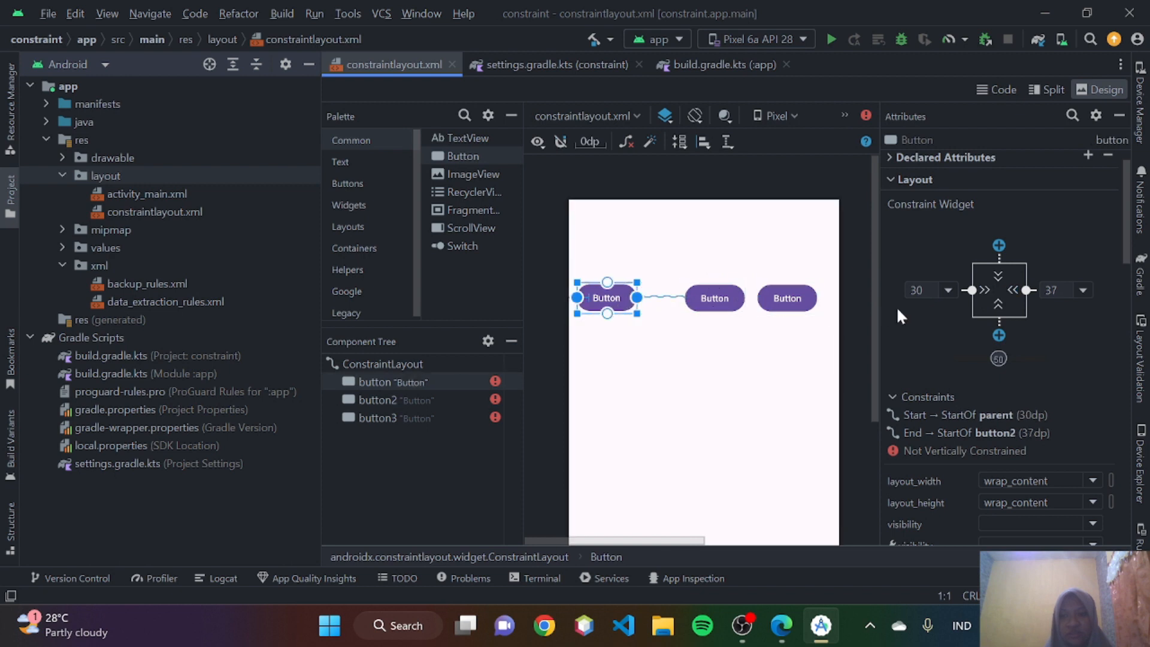
{"action": "left_click", "coordinate": [984, 285]}
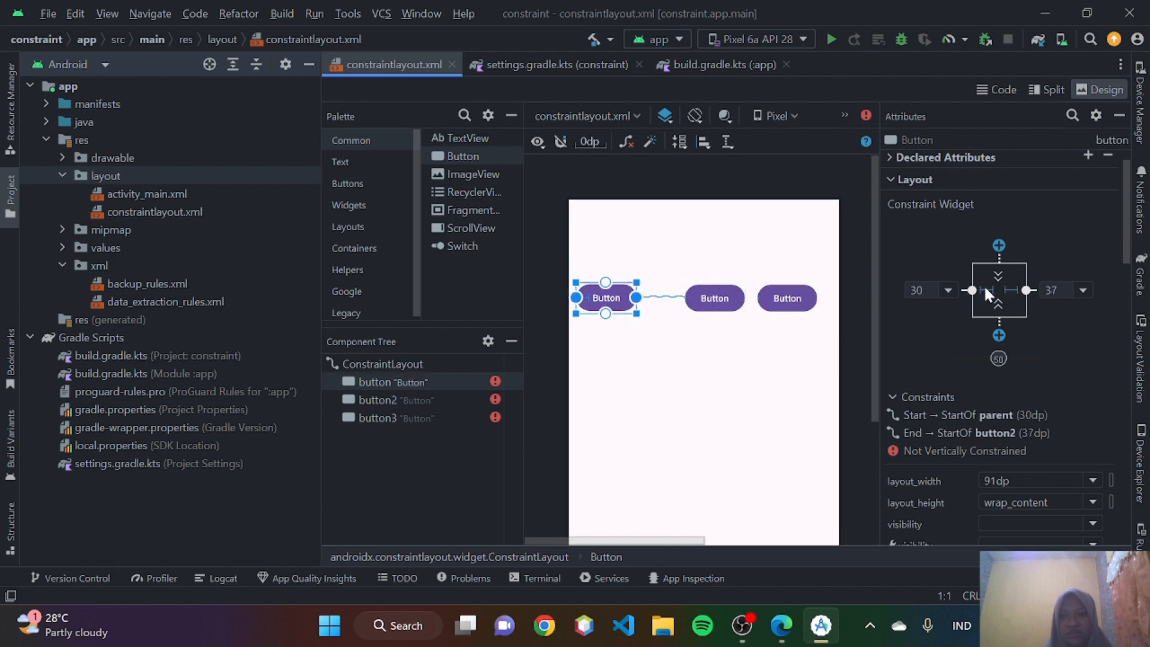
{"action": "left_click", "coordinate": [716, 308]}
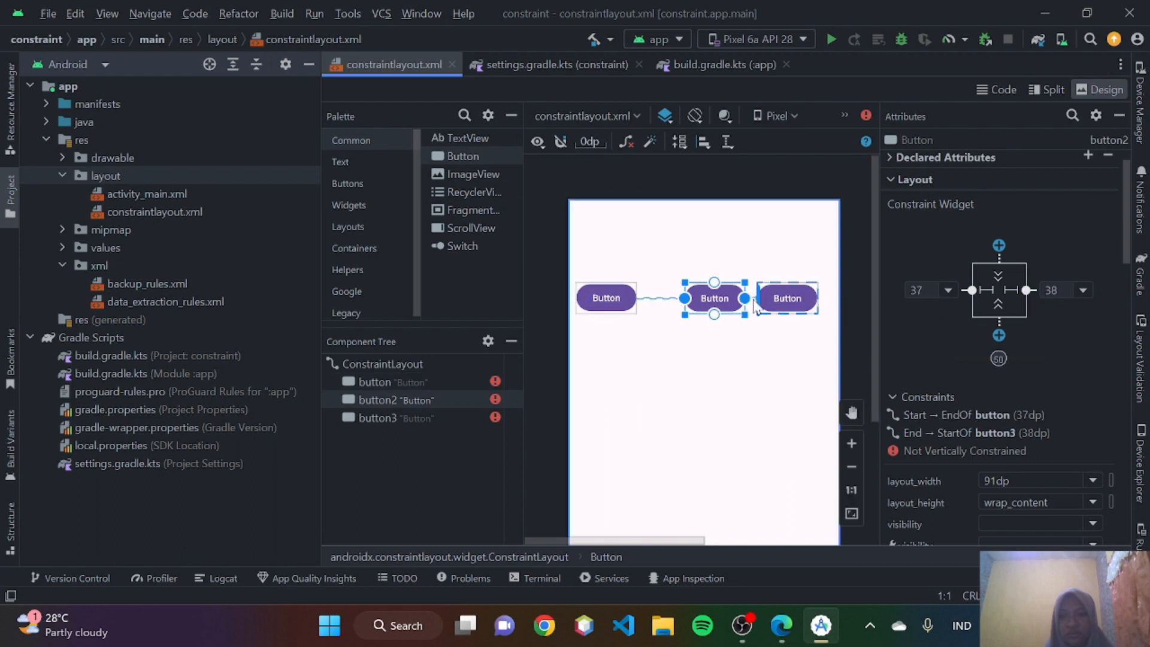
- Constrain button3's start to button2's end with 20dp and its end to the parent with 14dp, and fix its width at 91dp
{"action": "left_click", "coordinate": [776, 304]}
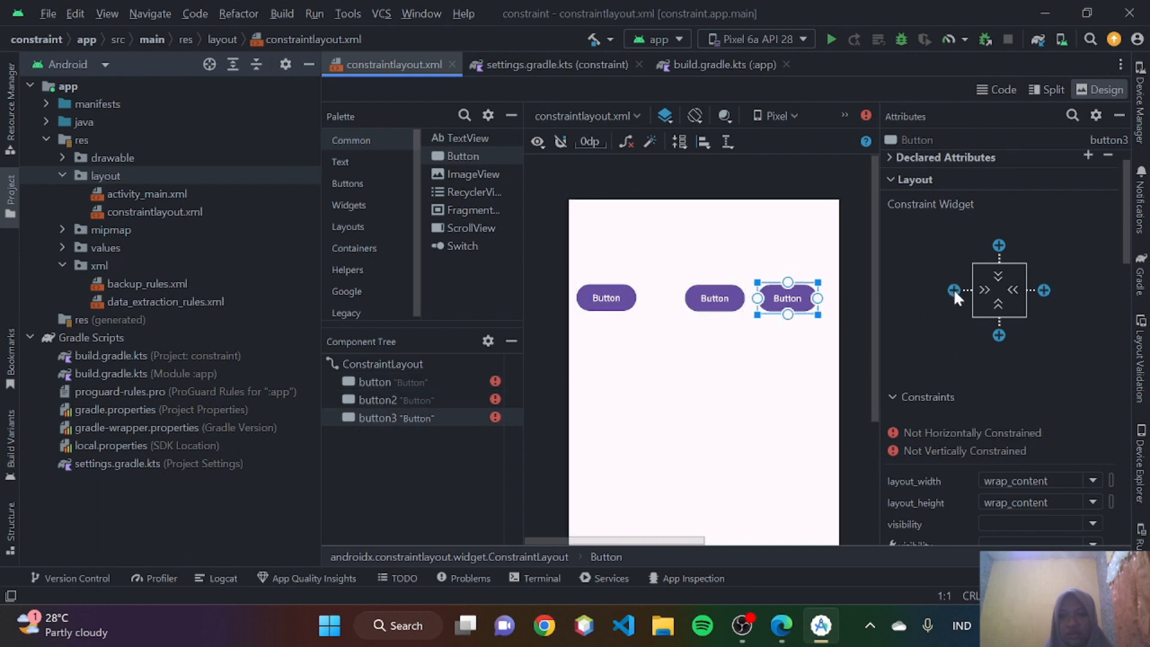
{"action": "left_click", "coordinate": [954, 290]}
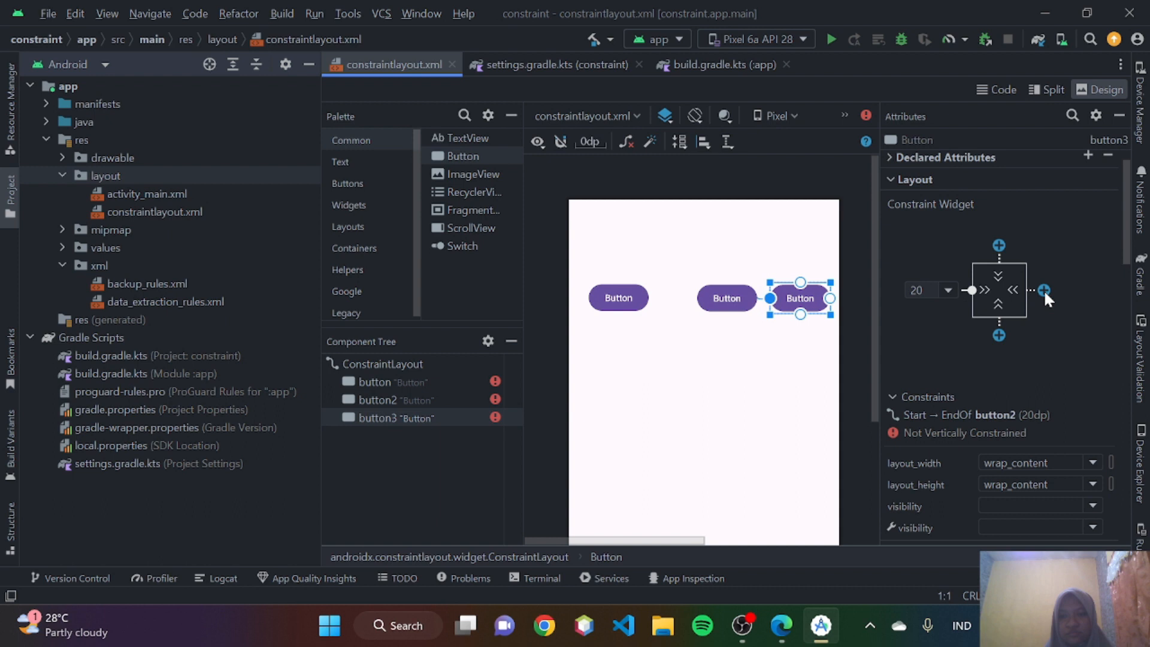
{"action": "left_click", "coordinate": [1043, 290]}
{"action": "left_click", "coordinate": [989, 290]}
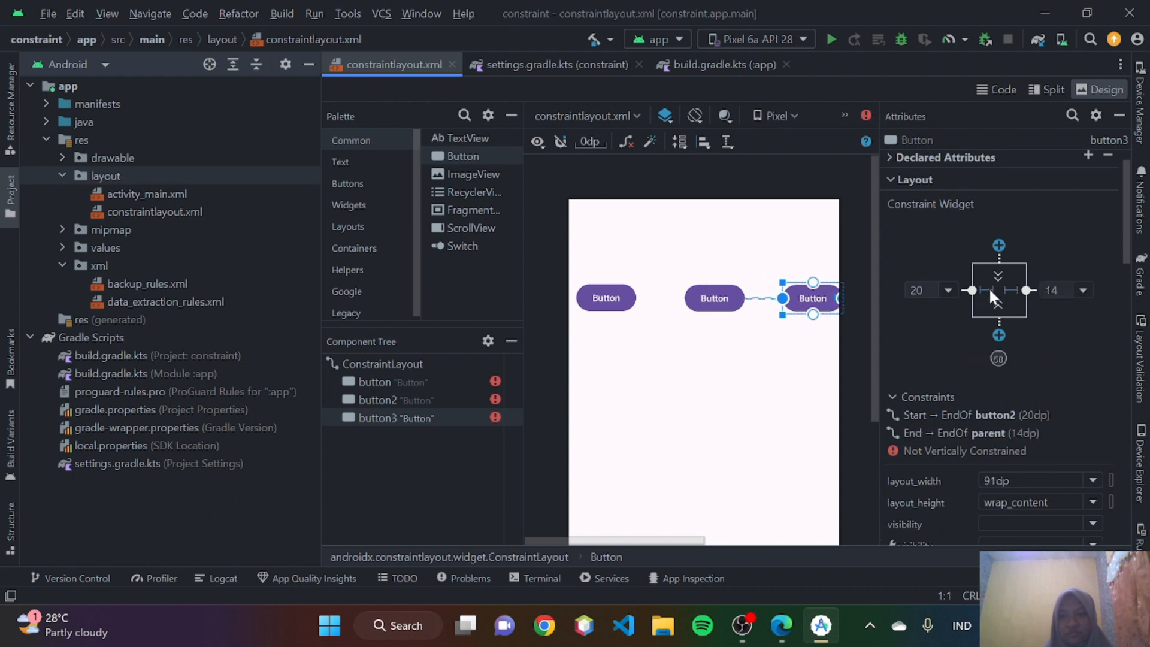
- Set both the start and end margins of button3 to 8dp
{"action": "left_click", "coordinate": [948, 289]}
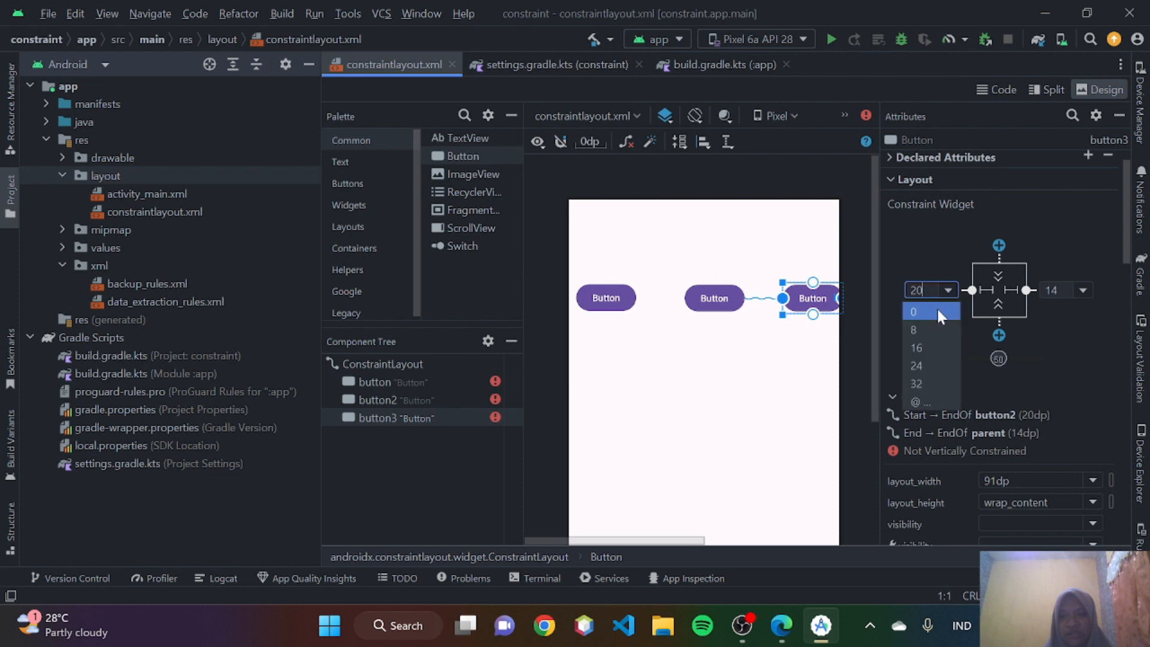
{"action": "left_click", "coordinate": [929, 331]}
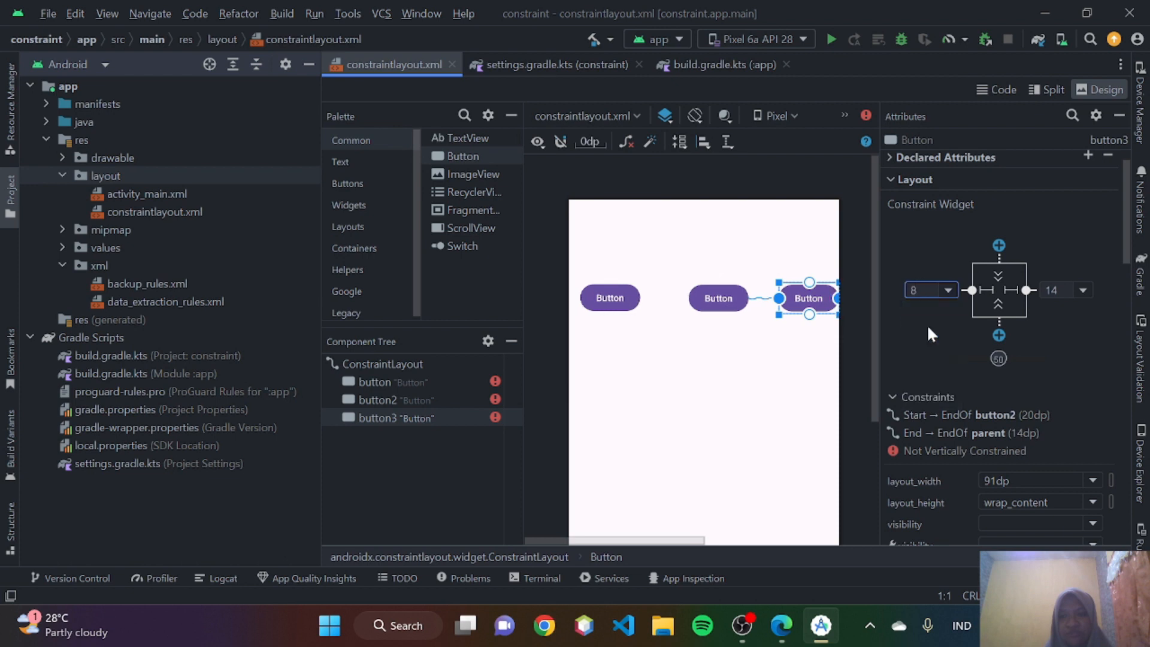
{"action": "left_click", "coordinate": [1087, 286]}
{"action": "left_click", "coordinate": [1061, 321]}
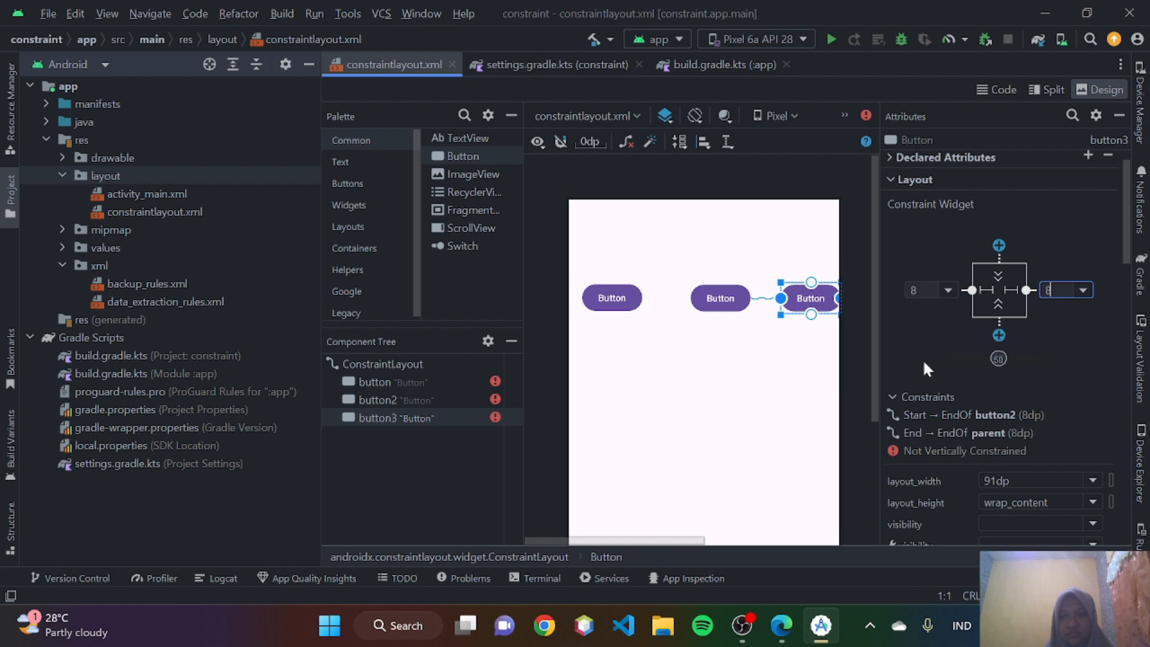
- Set the first button's start margin and button3's end margin to 16dp
{"action": "left_click", "coordinate": [725, 304]}
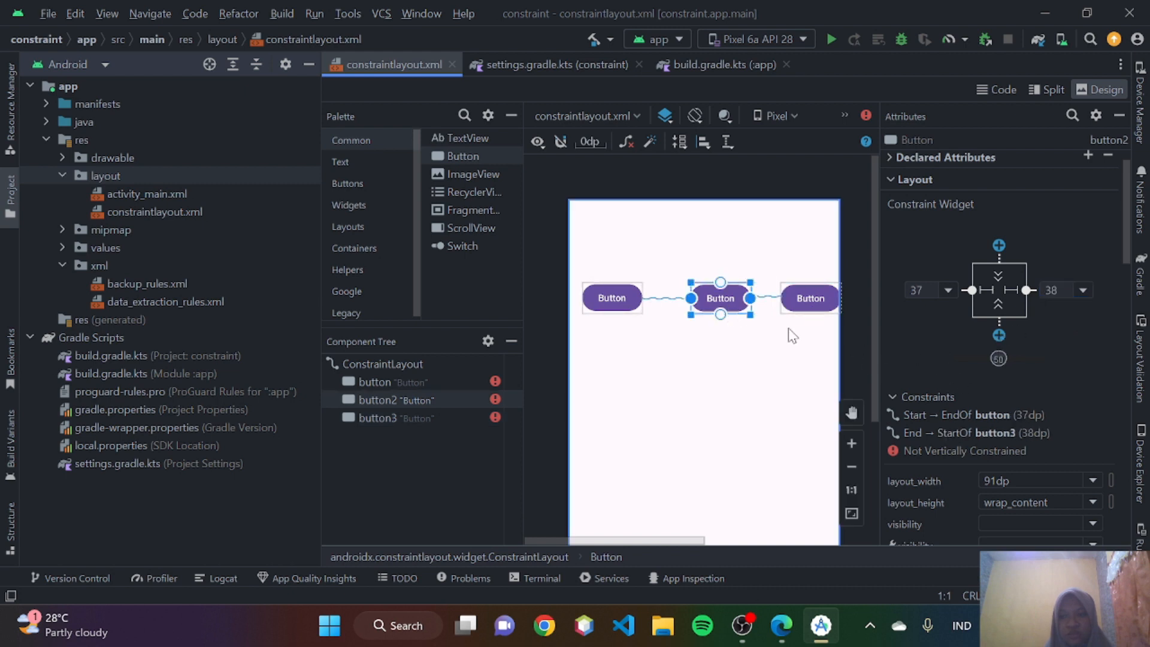
{"action": "left_click", "coordinate": [613, 305]}
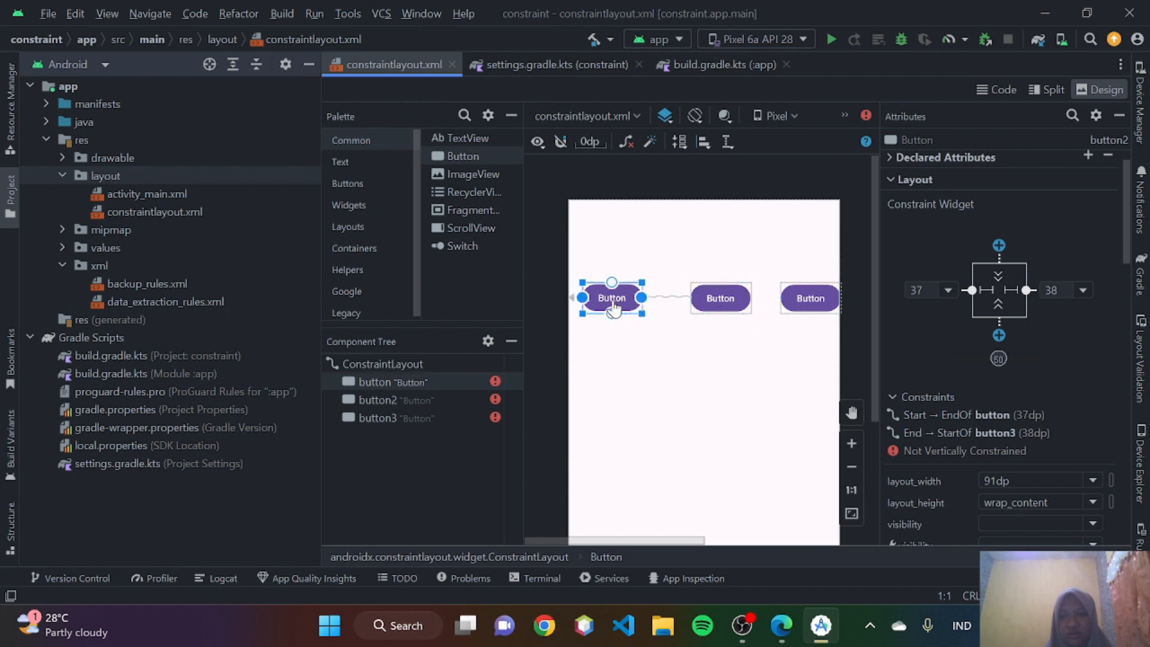
{"action": "left_click", "coordinate": [947, 290]}
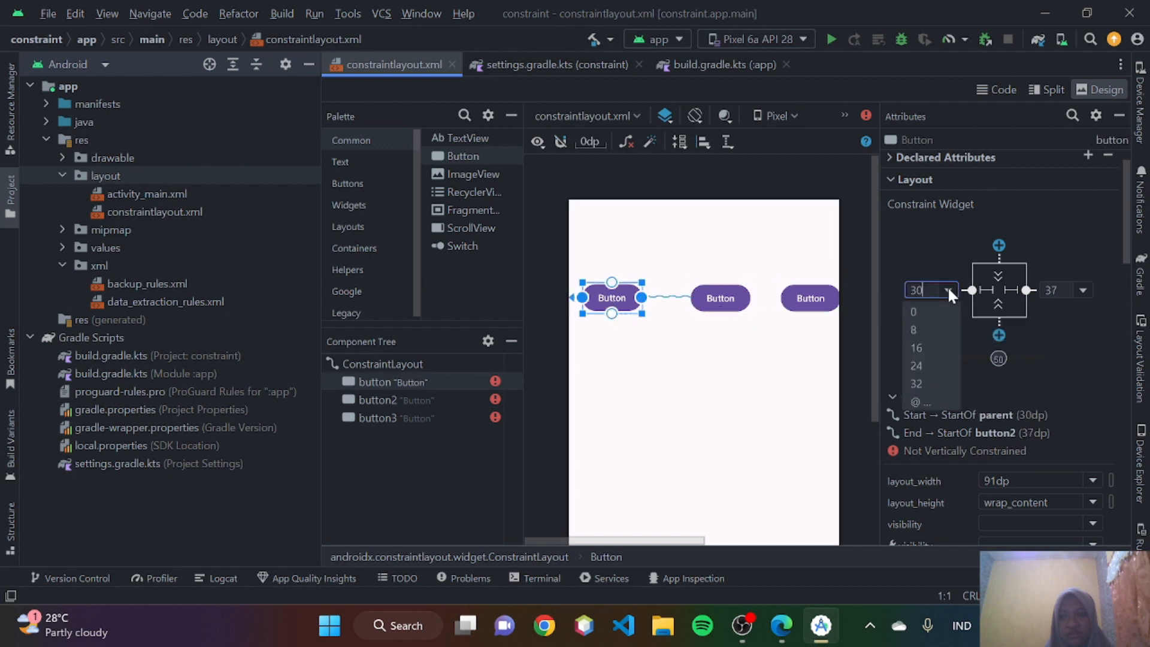
{"action": "left_click", "coordinate": [930, 347]}
{"action": "left_click", "coordinate": [807, 301]}
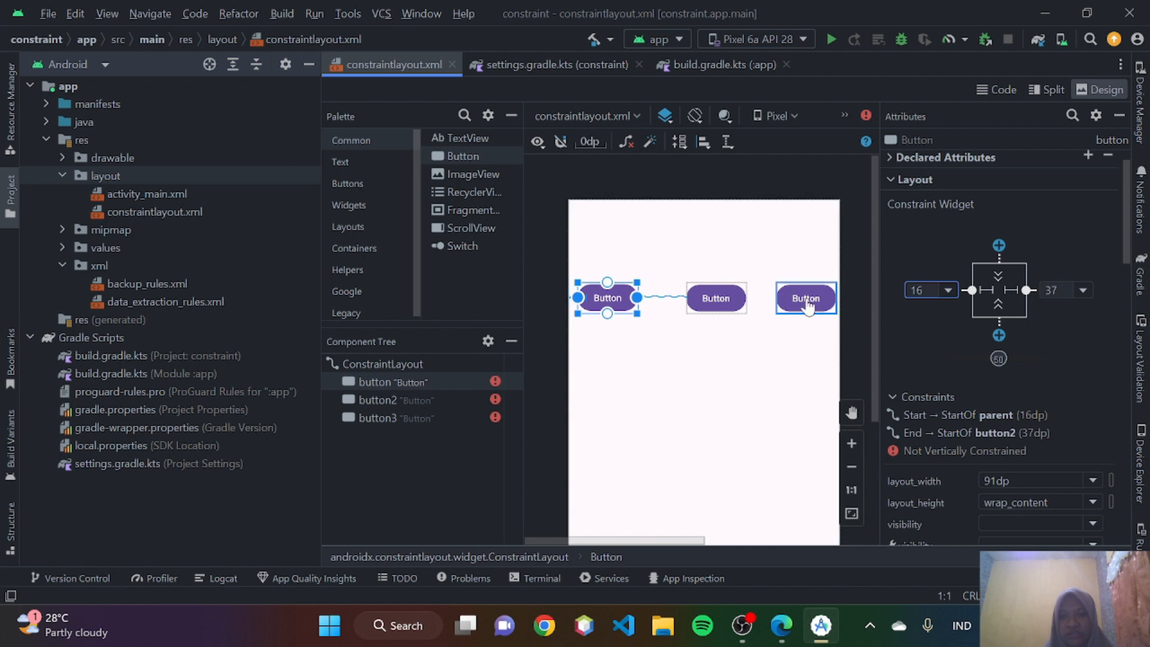
{"action": "left_click", "coordinate": [1084, 290]}
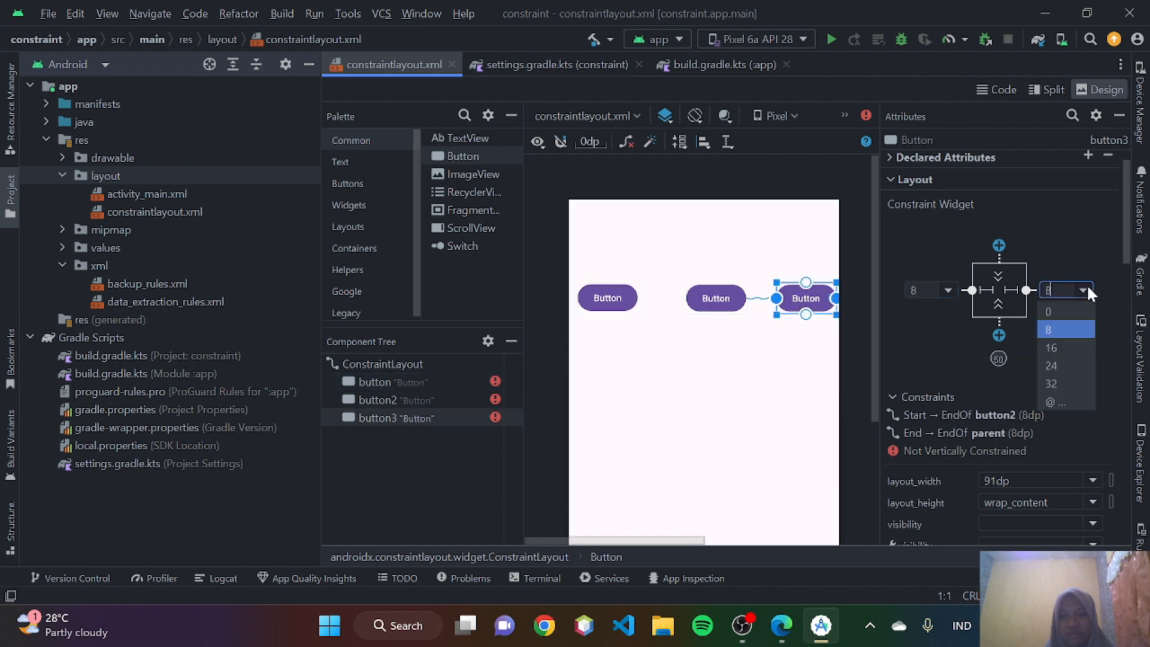
{"action": "left_click", "coordinate": [1068, 340]}
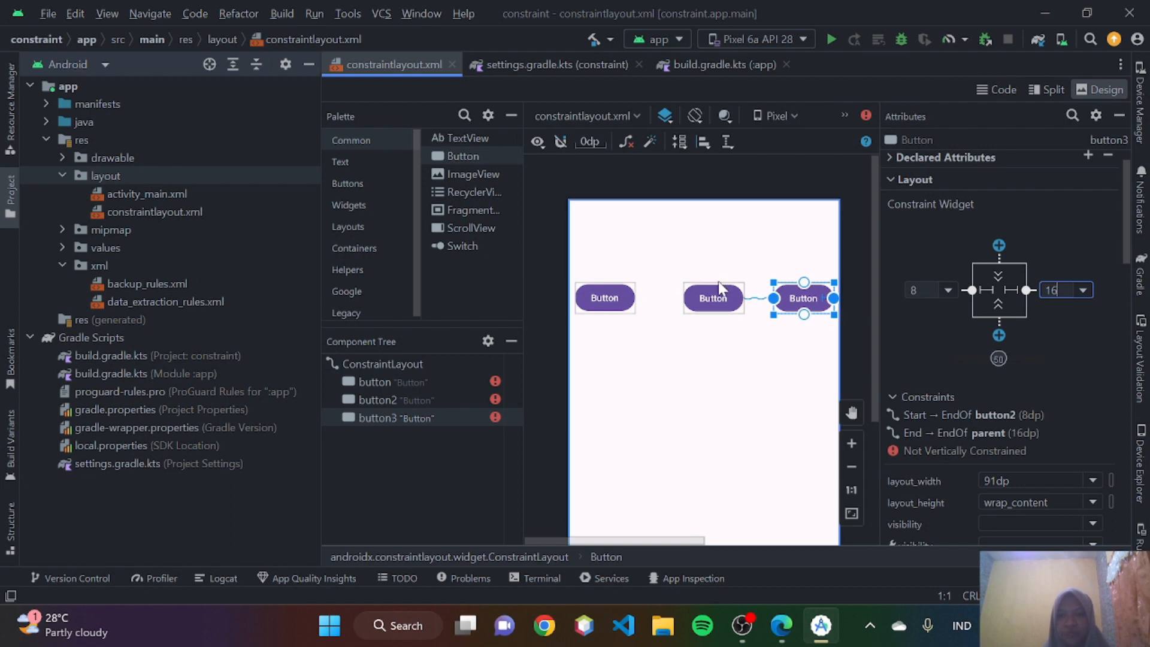
- Select all three buttons and compare their chain with the Spread style in Gambar 18 in Edge
{"action": "left_click", "coordinate": [734, 378]}
{"action": "left_click_drag", "start_coordinate": [810, 379], "coordinate": [623, 258]}
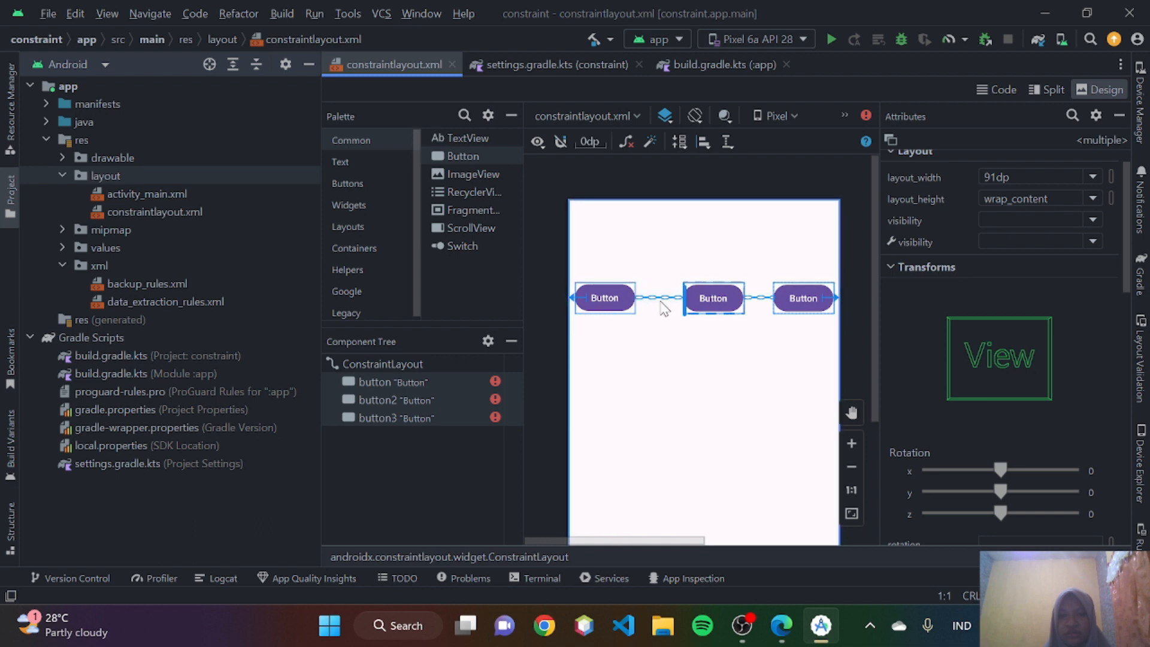
{"action": "left_click", "coordinate": [779, 625]}
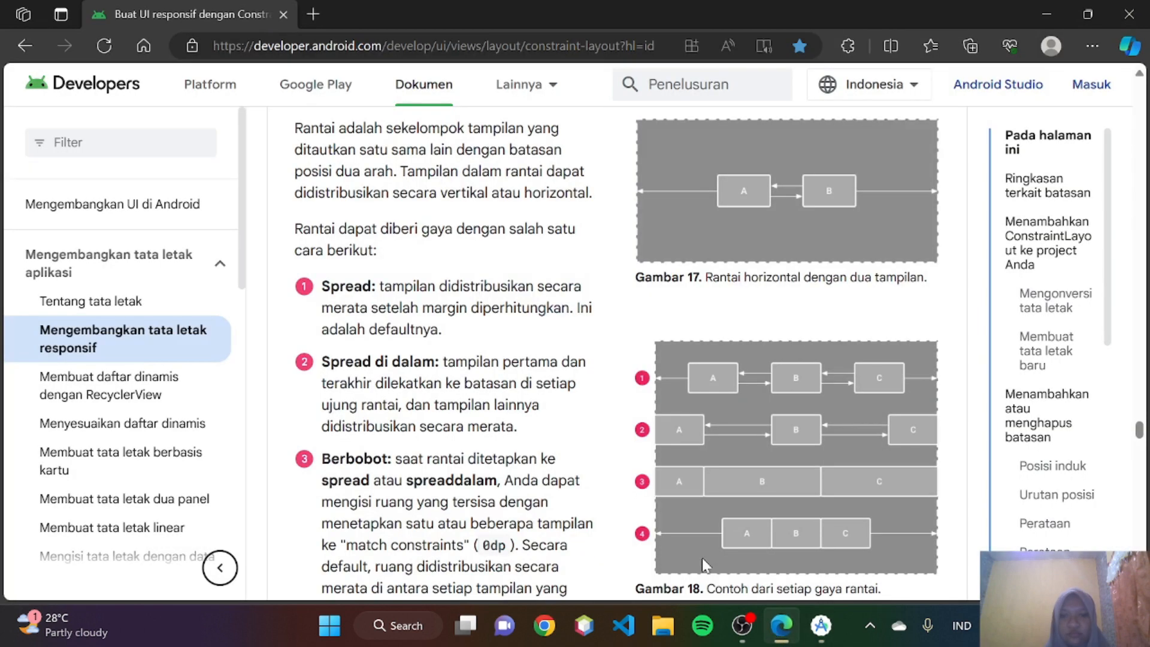
{"action": "scroll", "coordinate": [491, 395], "scroll_direction": "down", "scroll_amount": 1}
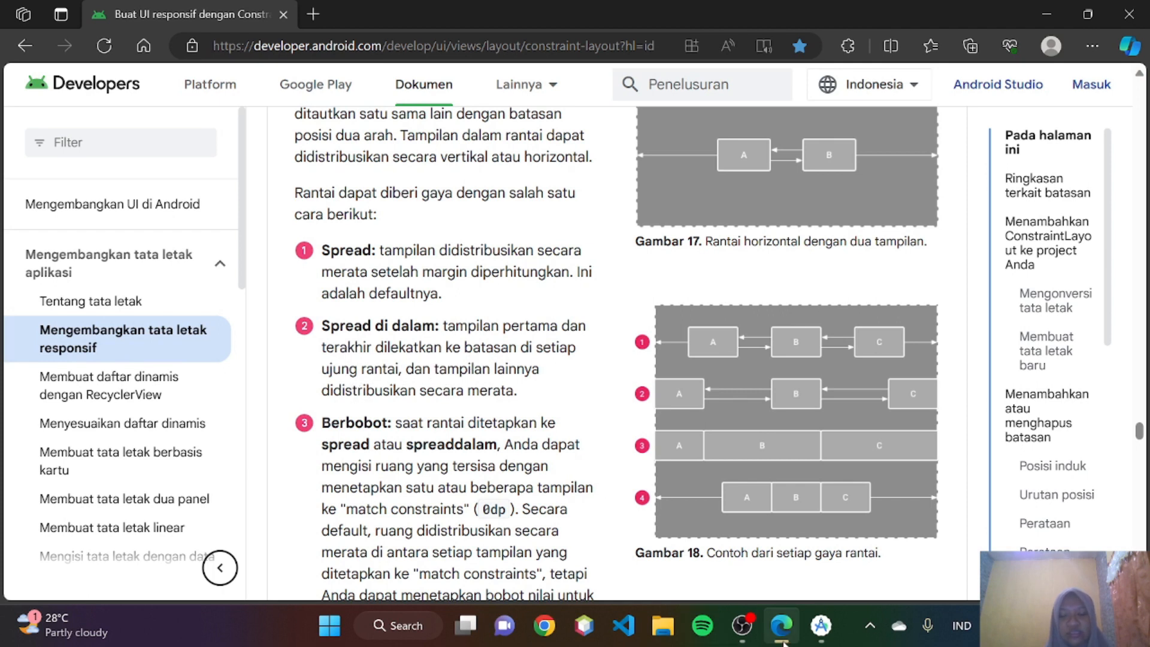
- In Android Studio, set the first button's start margin and button3's end margin to 0dp
{"action": "left_click", "coordinate": [821, 625]}
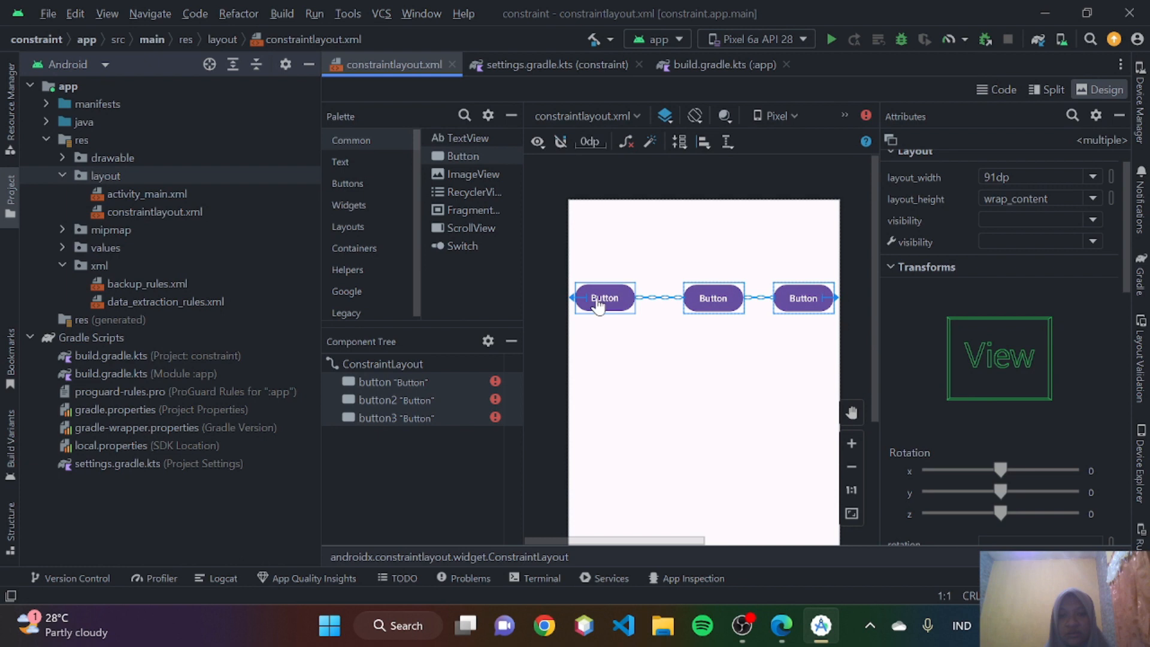
{"action": "left_click", "coordinate": [617, 308]}
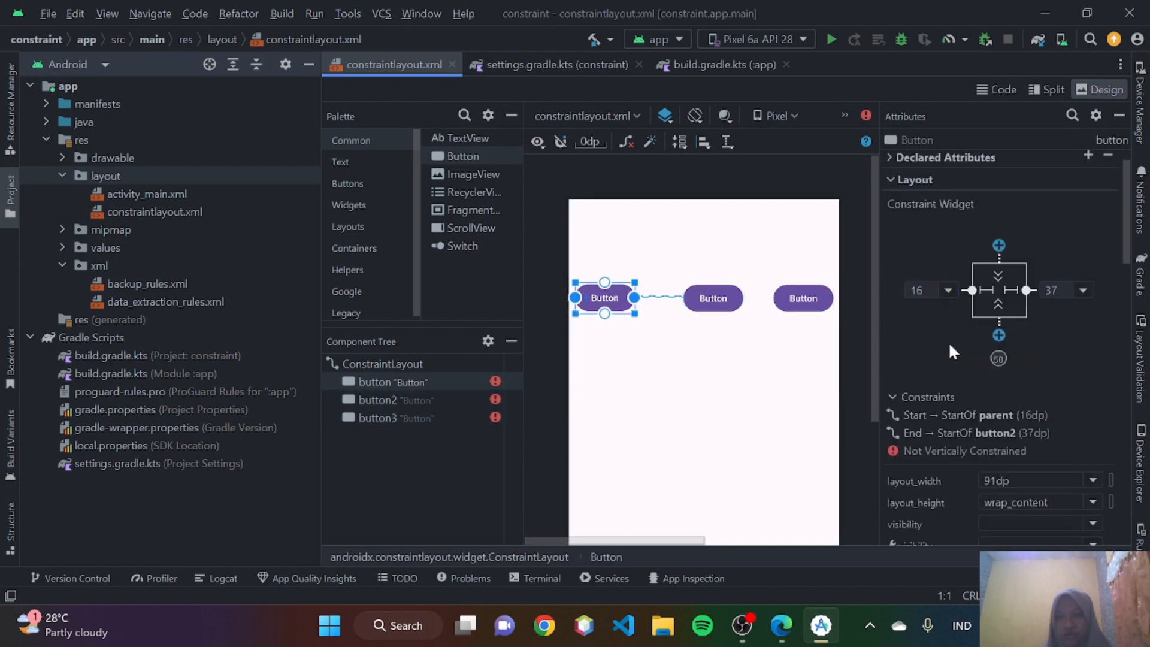
{"action": "left_click", "coordinate": [949, 289]}
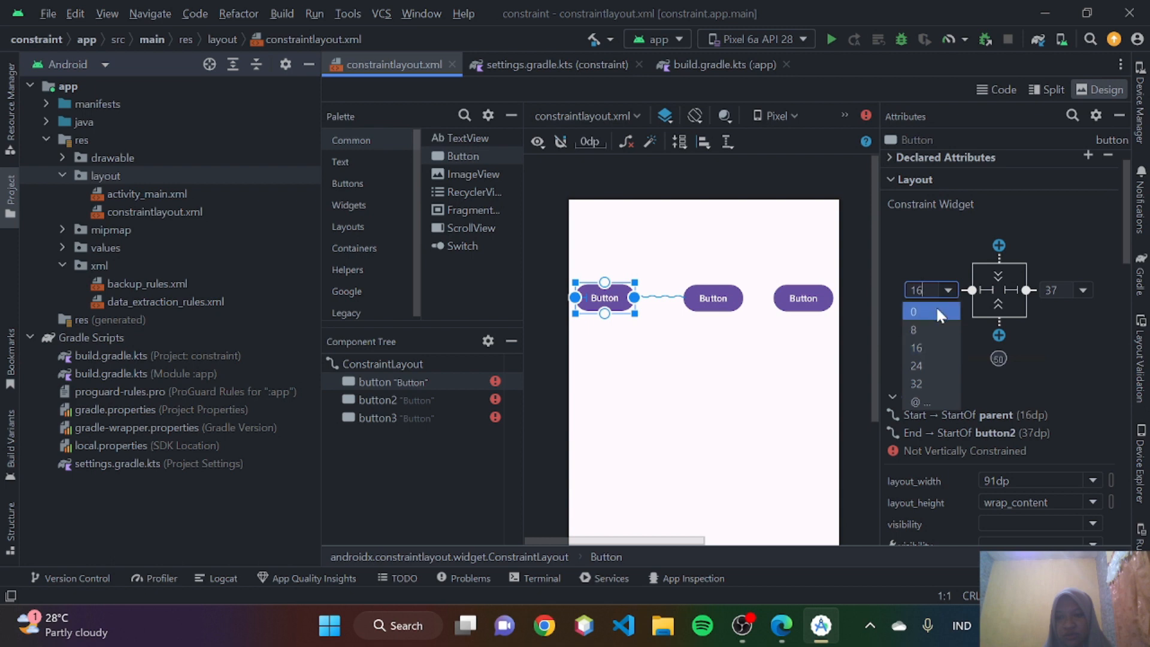
{"action": "left_click", "coordinate": [935, 306]}
{"action": "left_click", "coordinate": [796, 298]}
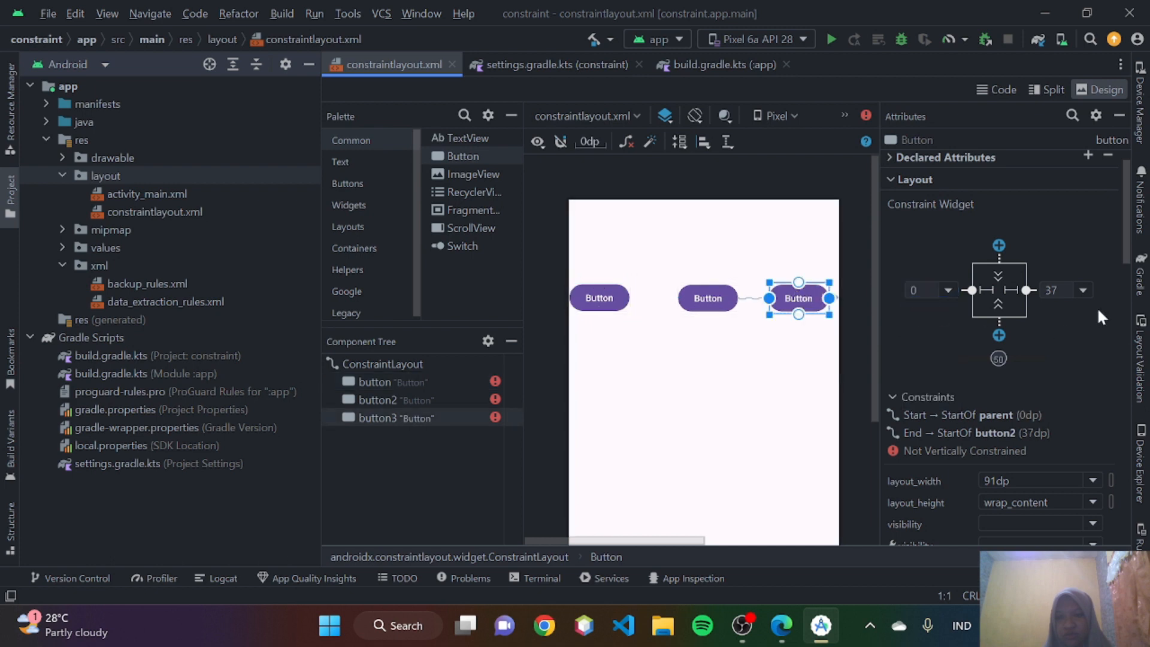
{"action": "left_click", "coordinate": [1088, 290]}
{"action": "left_click", "coordinate": [1069, 311]}
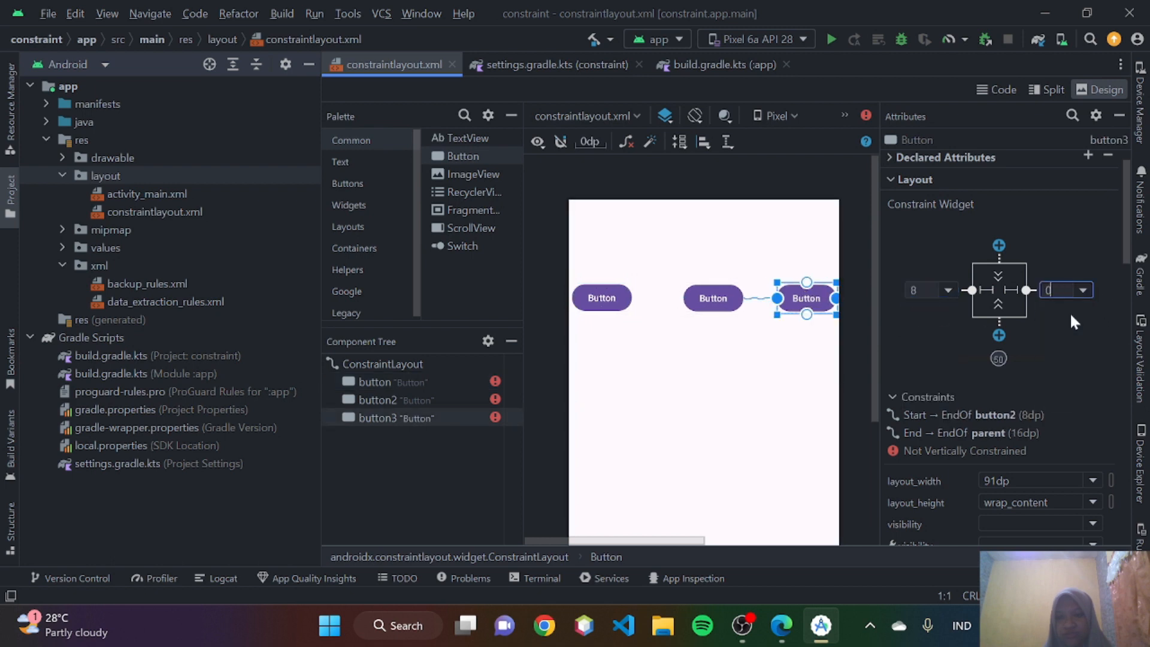
- Select all three buttons, compare them with the Spread di dalam style in Edge, and read the guide's Berbobot chain style
{"action": "left_click_drag", "start_coordinate": [834, 380], "coordinate": [561, 274]}
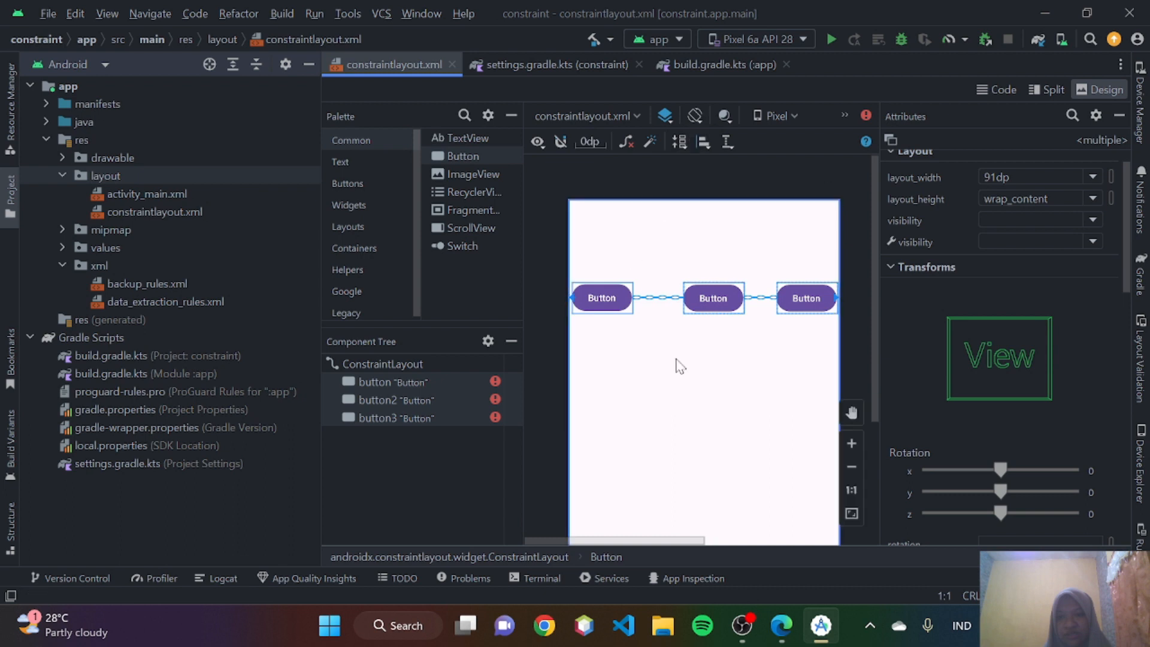
{"action": "left_click", "coordinate": [777, 627]}
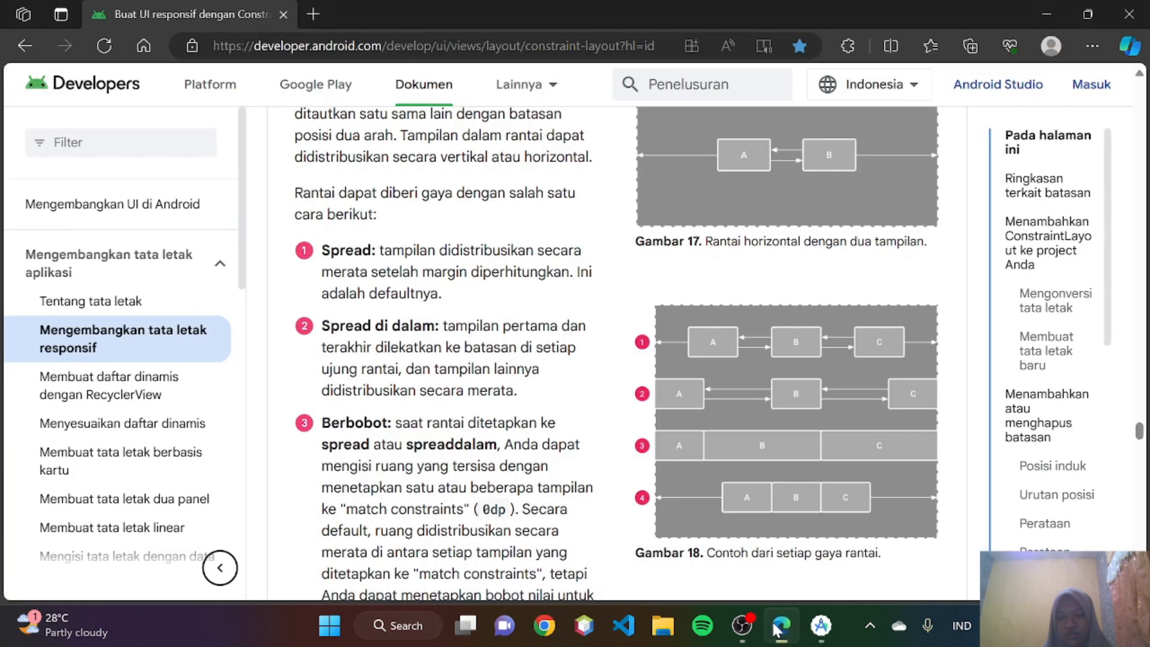
{"action": "scroll", "coordinate": [691, 376], "scroll_direction": "down", "scroll_amount": 2}
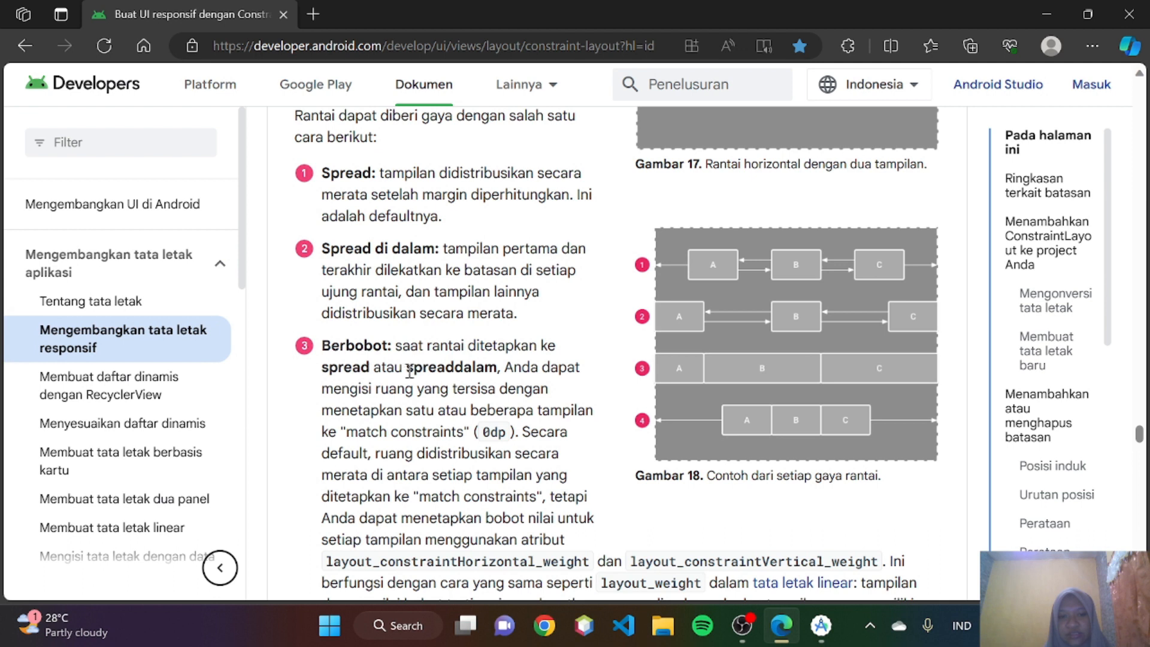
{"action": "scroll", "coordinate": [477, 365], "scroll_direction": "down", "scroll_amount": 1}
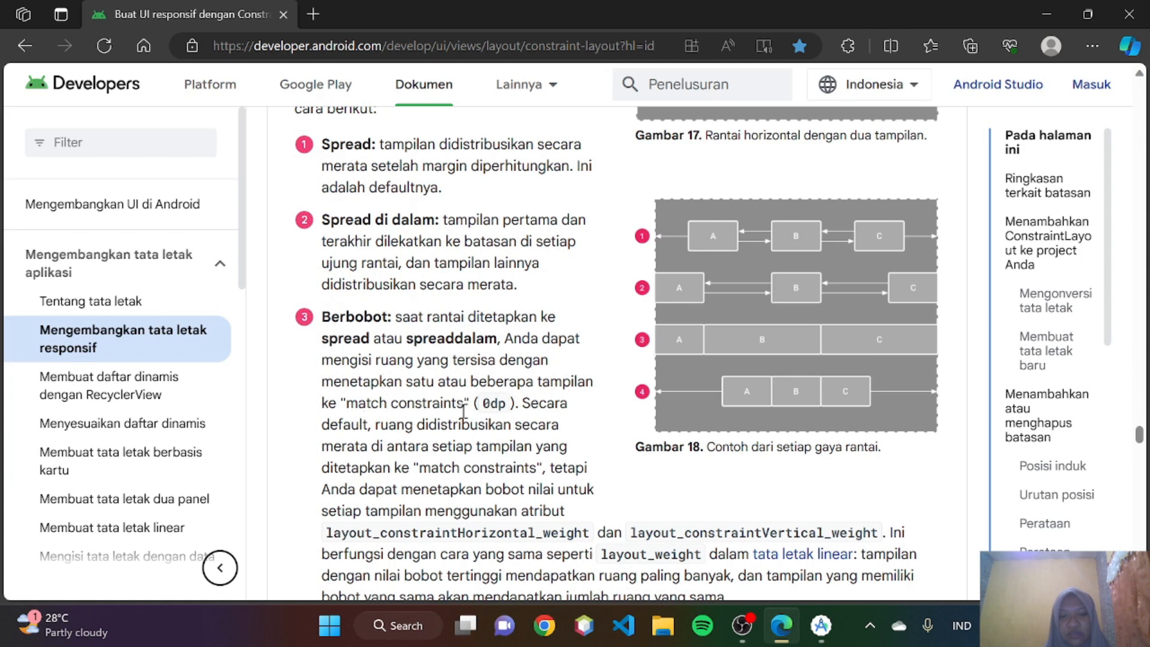
{"action": "scroll", "coordinate": [463, 412], "scroll_direction": "down", "scroll_amount": 1}
{"action": "scroll", "coordinate": [537, 397], "scroll_direction": "down", "scroll_amount": 1}
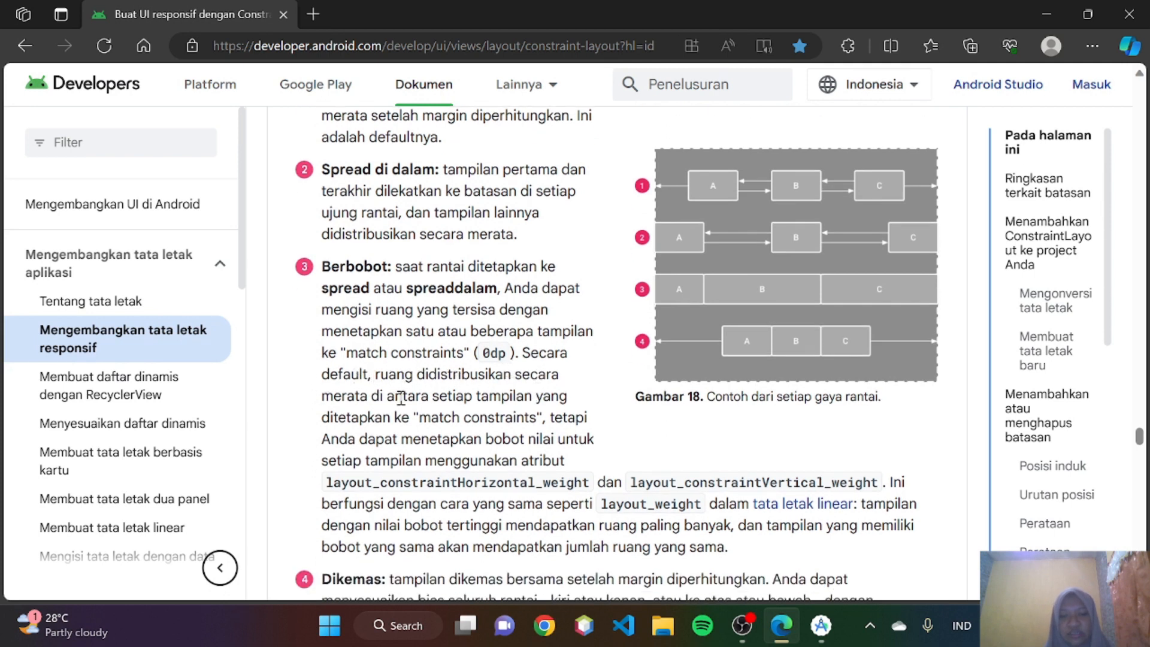
{"action": "scroll", "coordinate": [461, 401], "scroll_direction": "down", "scroll_amount": 1}
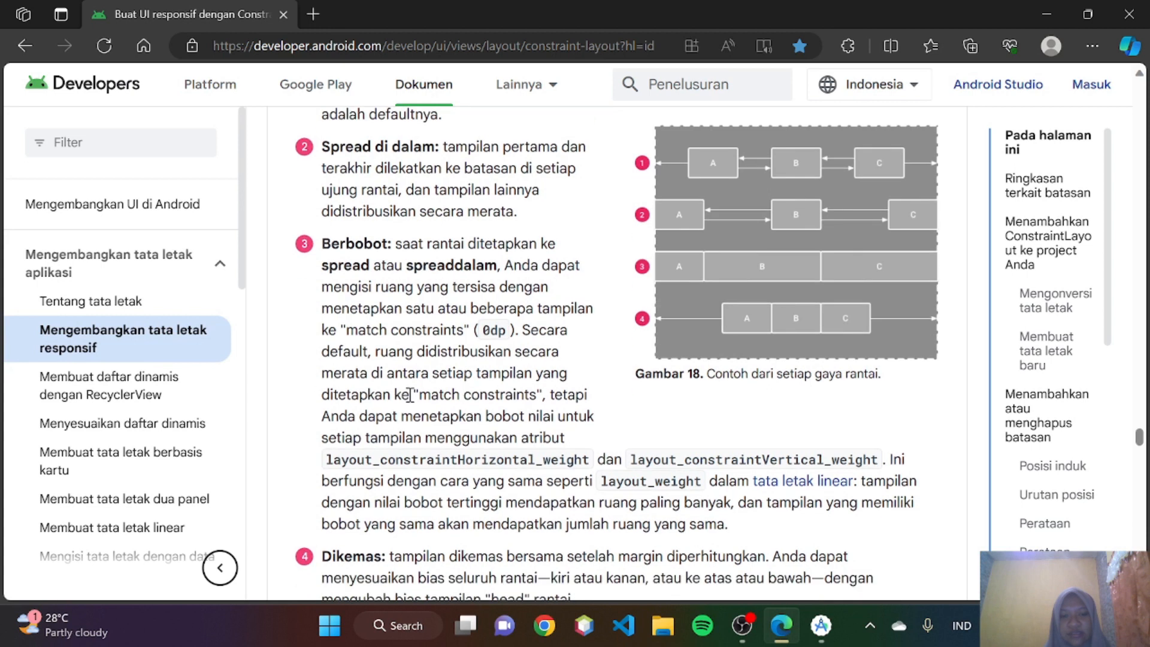
{"action": "scroll", "coordinate": [412, 395], "scroll_direction": "down", "scroll_amount": 1}
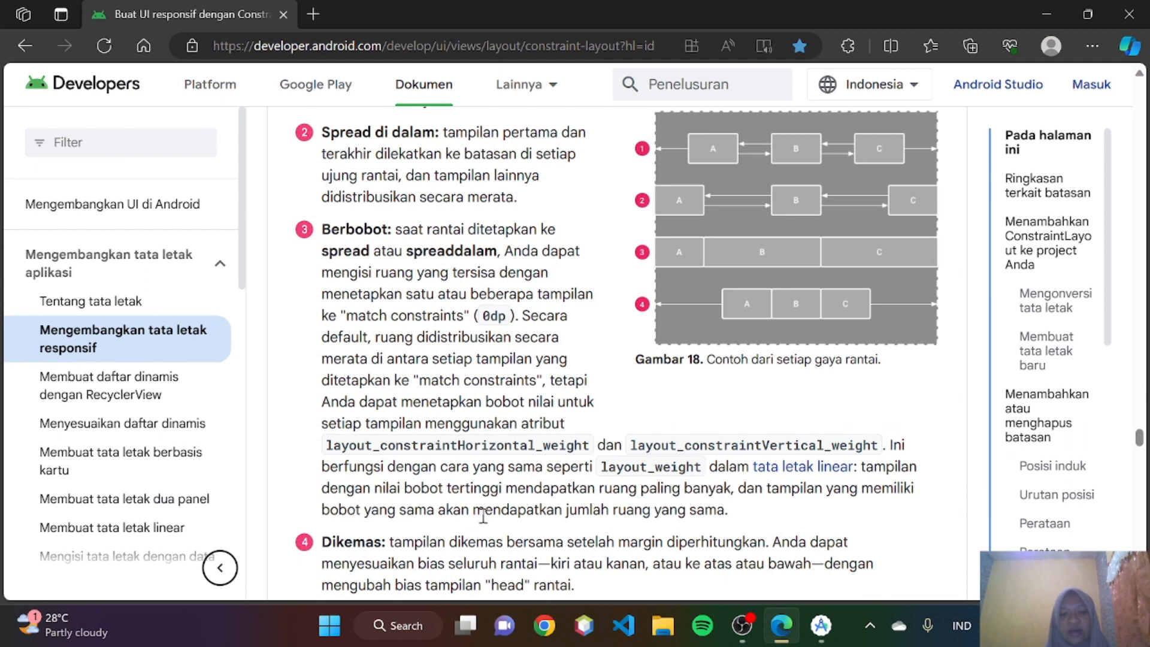
{"action": "scroll", "coordinate": [675, 505], "scroll_direction": "up", "scroll_amount": 1}
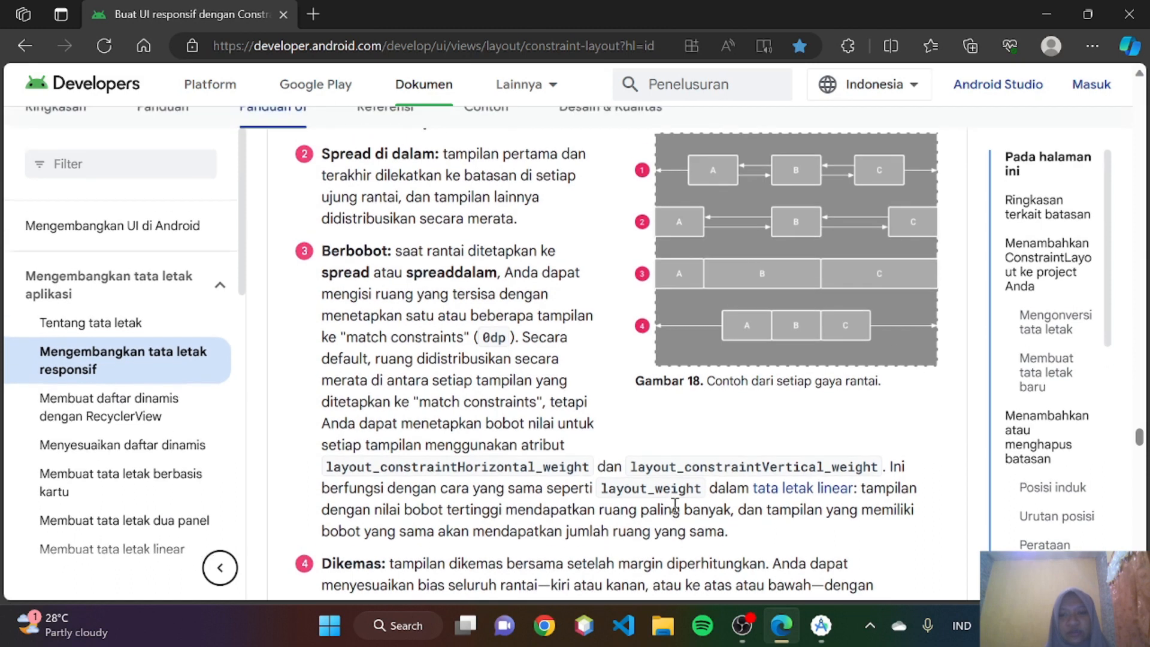
- In Android Studio, resize the first button to 134dp by 48dp and set its end margin to 0dp
{"action": "left_click", "coordinate": [825, 635]}
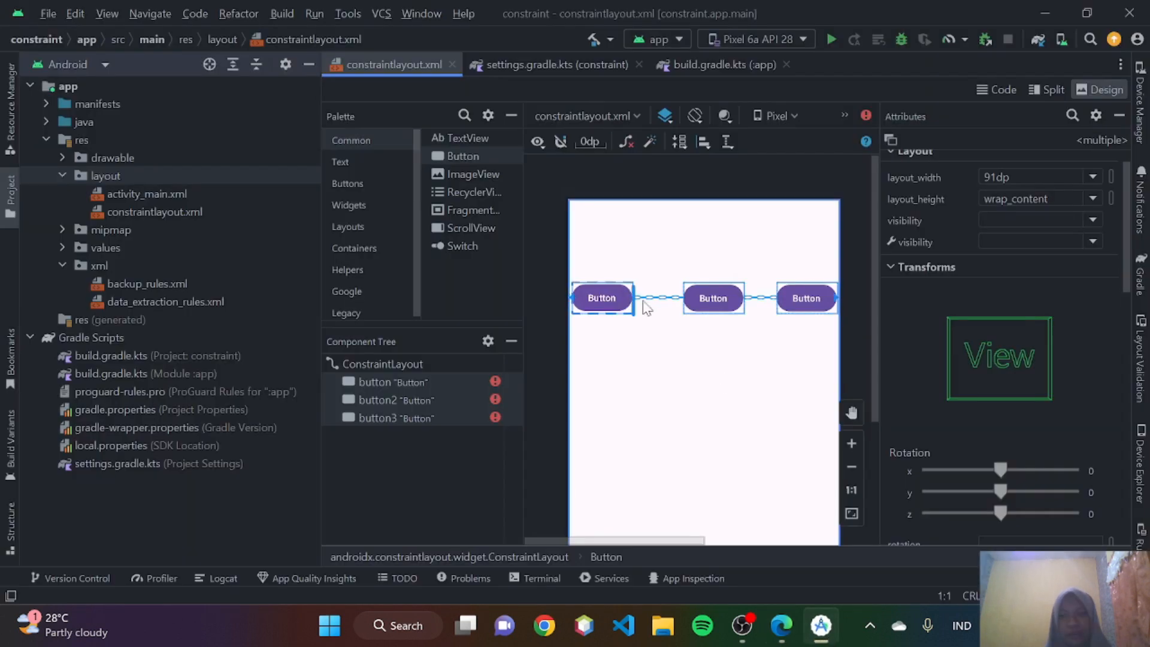
{"action": "left_click", "coordinate": [627, 307]}
{"action": "mouse_move", "coordinate": [630, 311]}
{"action": "left_mouse_down"}
{"action": "mouse_move", "coordinate": [663, 320]}
{"action": "mouse_move", "coordinate": [613, 295]}
{"action": "mouse_move", "coordinate": [628, 297]}
{"action": "left_mouse_up"}
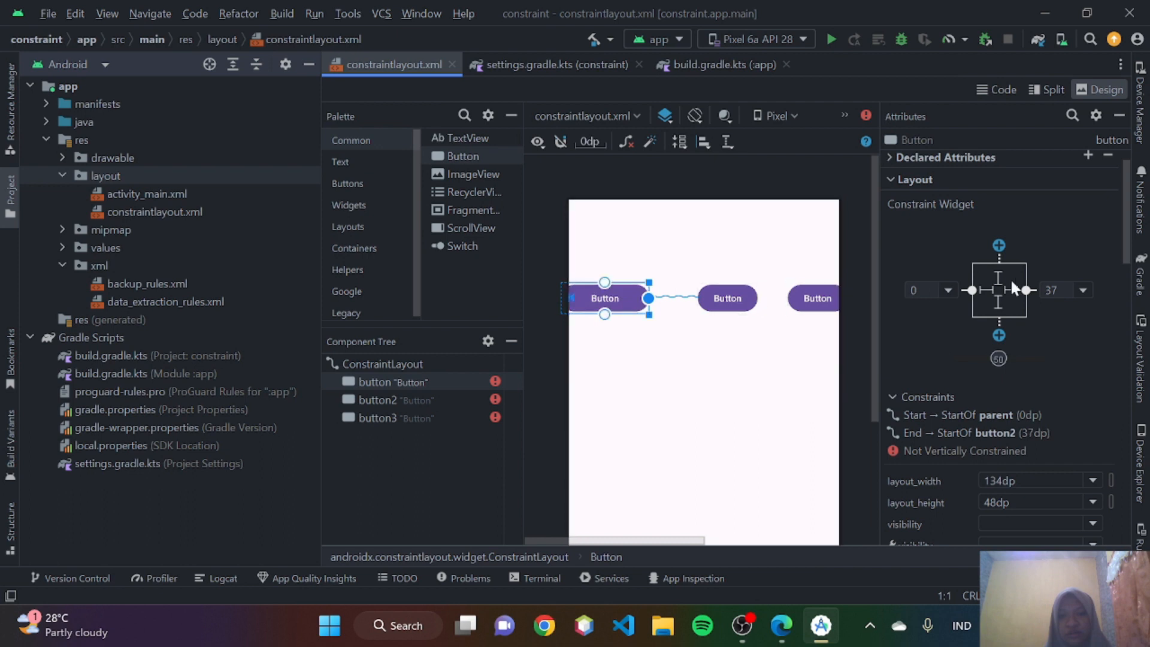
{"action": "left_click", "coordinate": [1083, 290]}
{"action": "left_click", "coordinate": [1070, 311]}
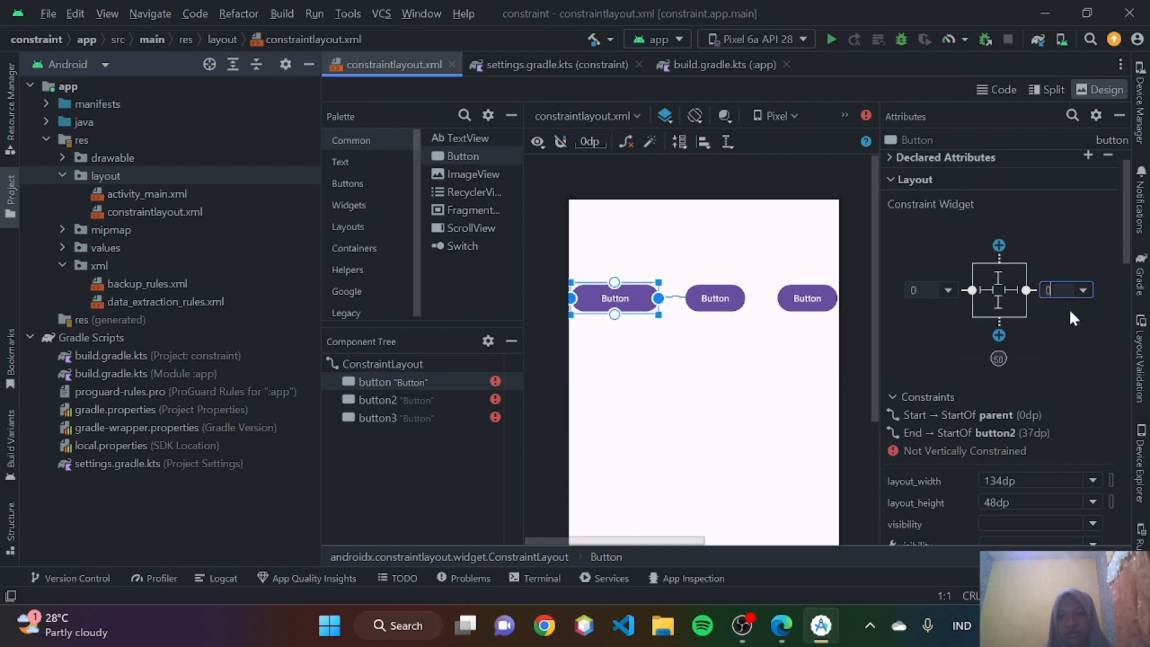
- Set button2's end margin to 0dp and switch the widths of button2 and the first button to match constraints (0dp)
{"action": "left_click", "coordinate": [721, 302]}
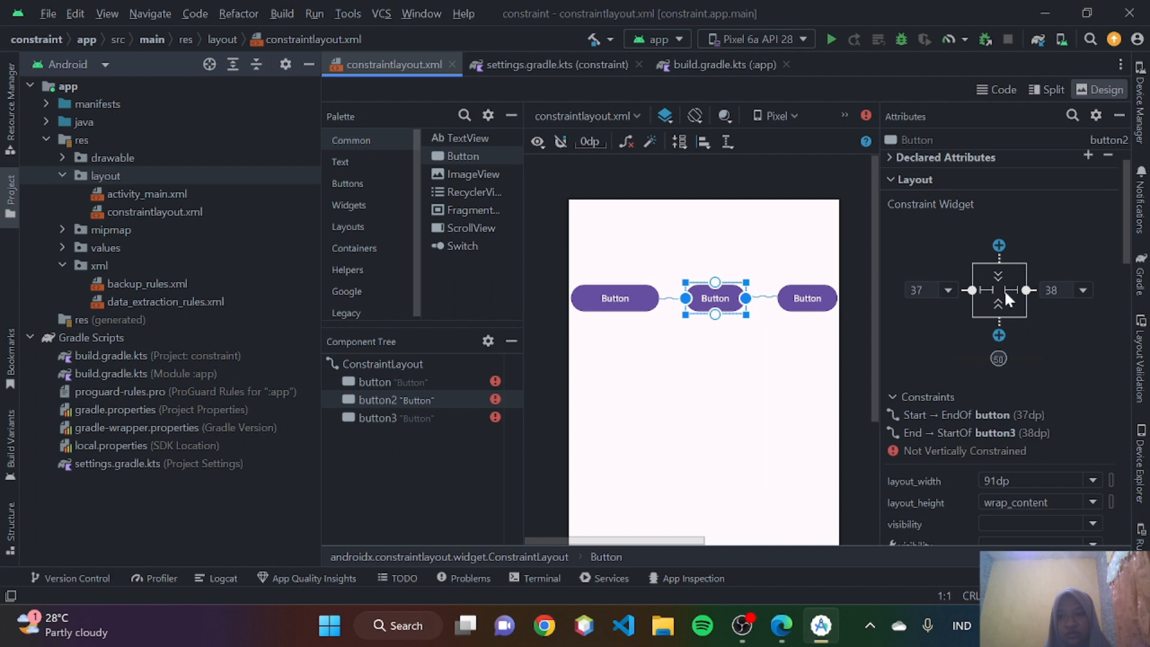
{"action": "left_click", "coordinate": [1082, 291]}
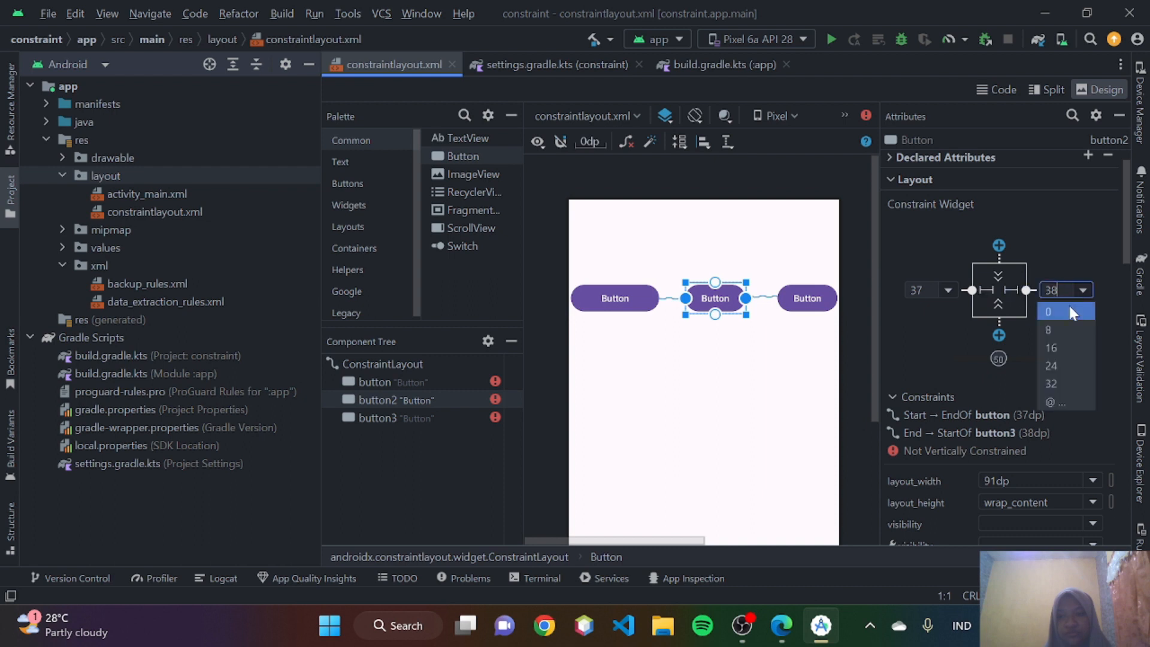
{"action": "left_click", "coordinate": [1069, 306]}
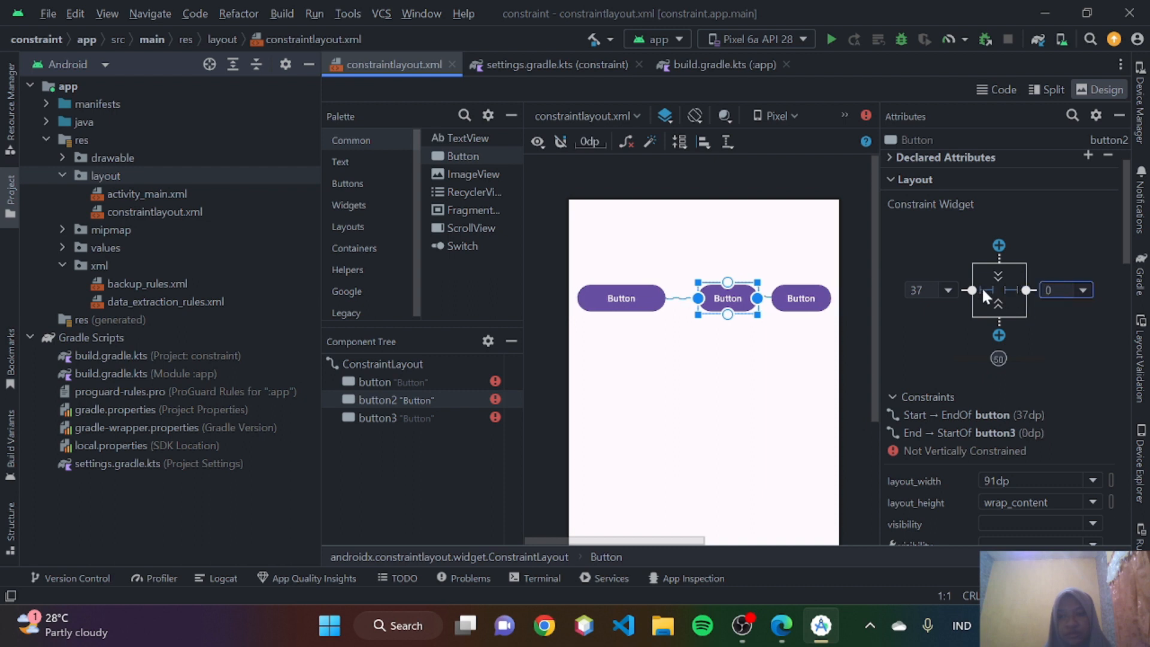
{"action": "left_click", "coordinate": [982, 287]}
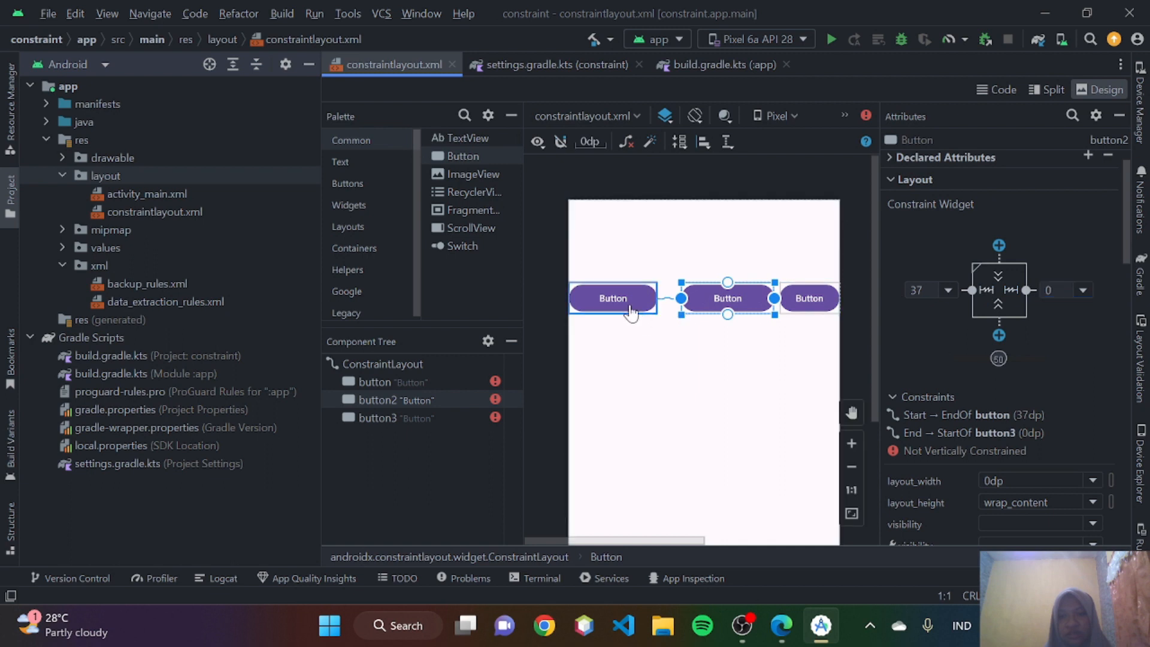
{"action": "left_click", "coordinate": [627, 313]}
{"action": "left_click", "coordinate": [987, 286]}
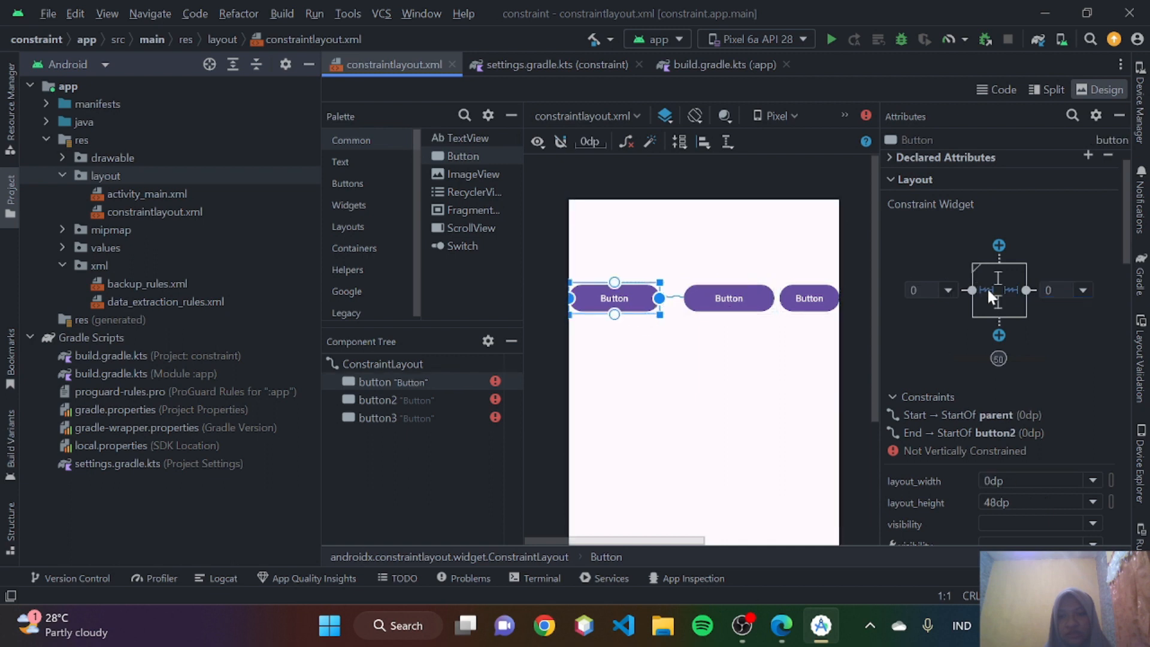
- Switch button3's width to match constraints (0dp) and set its start margin to 0dp
{"action": "left_click", "coordinate": [825, 308]}
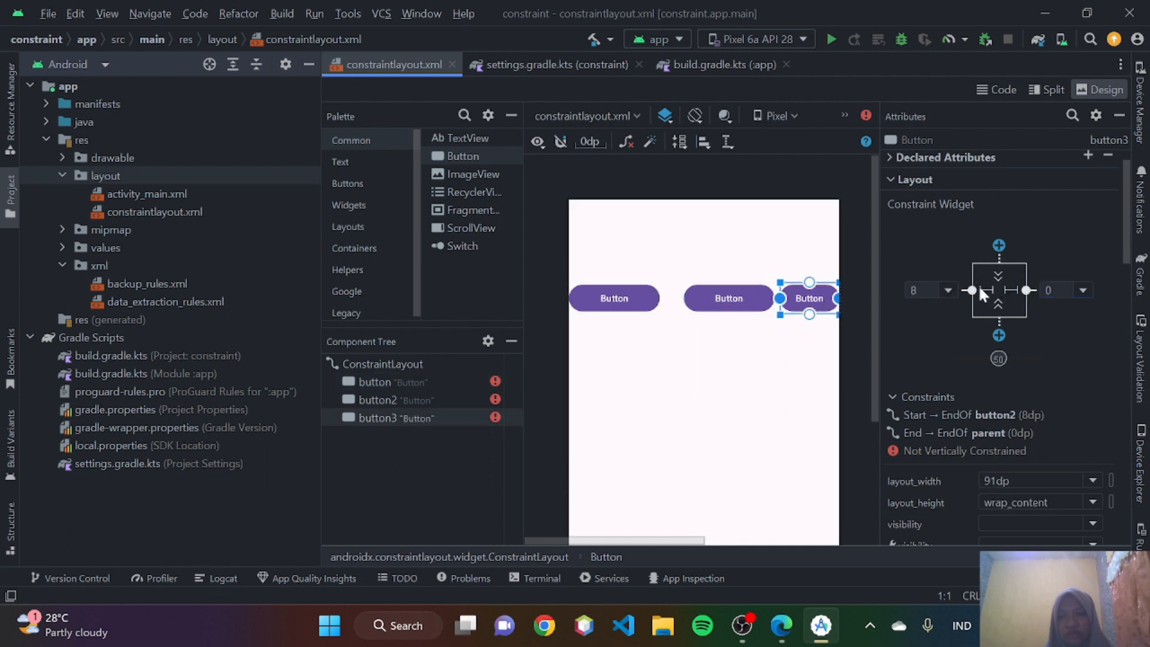
{"action": "left_click", "coordinate": [982, 288]}
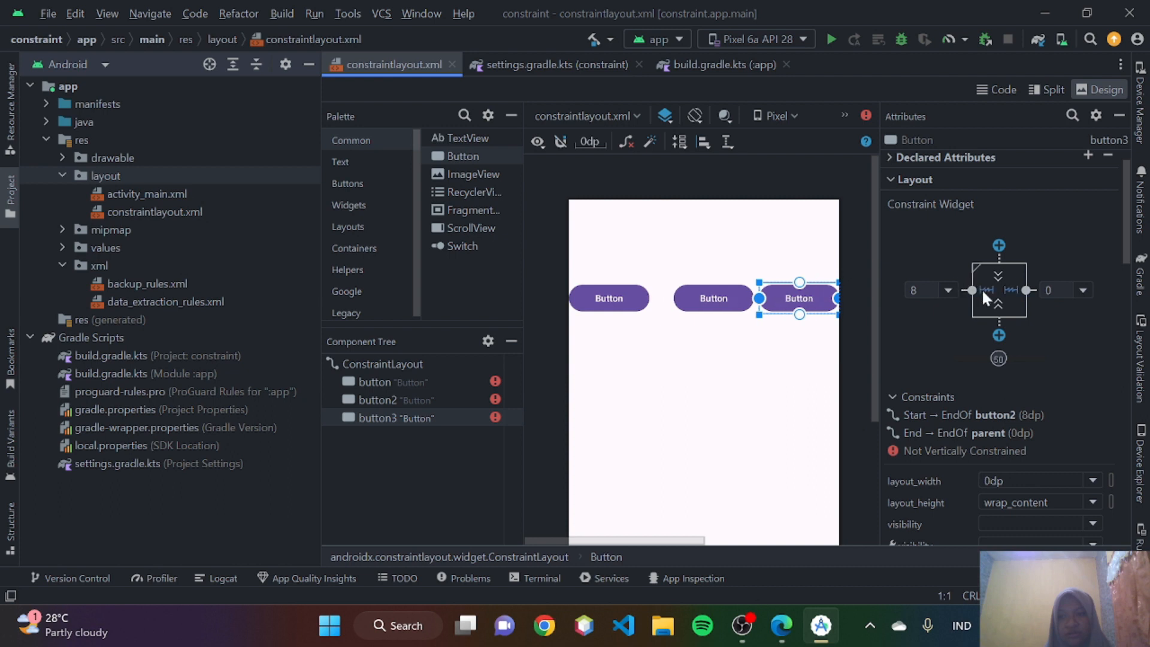
{"action": "left_click", "coordinate": [946, 291]}
{"action": "left_click", "coordinate": [934, 309]}
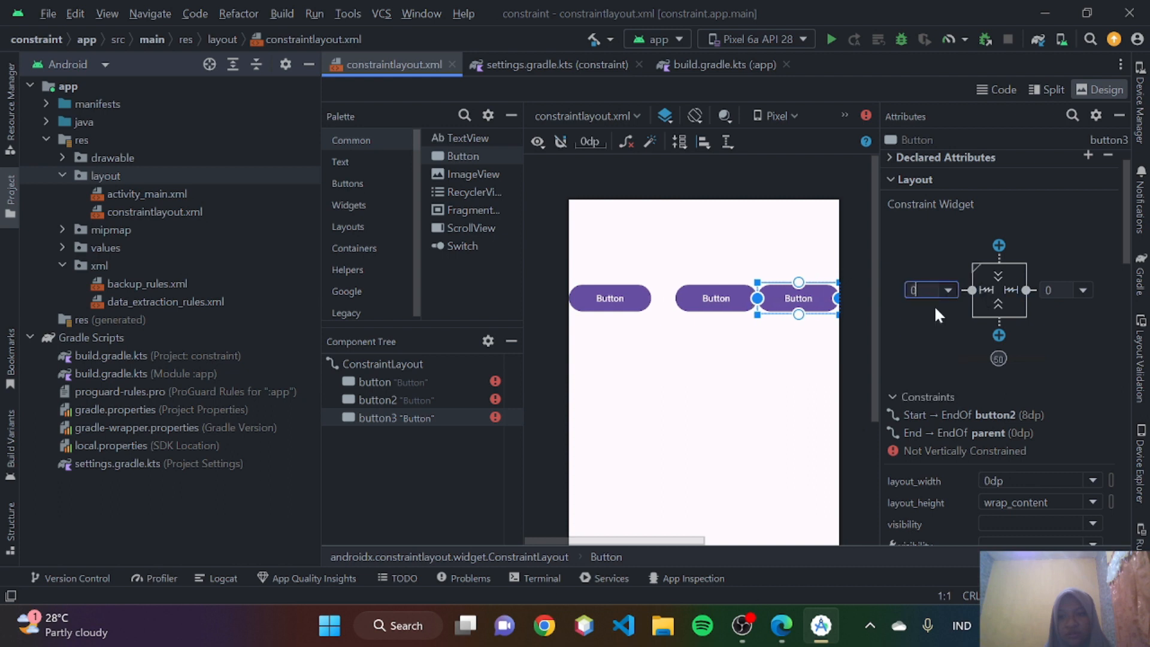
- Inspect the constraints of button2 and the first button, and select button2 and button3 together to view their chain
{"action": "left_click", "coordinate": [707, 294]}
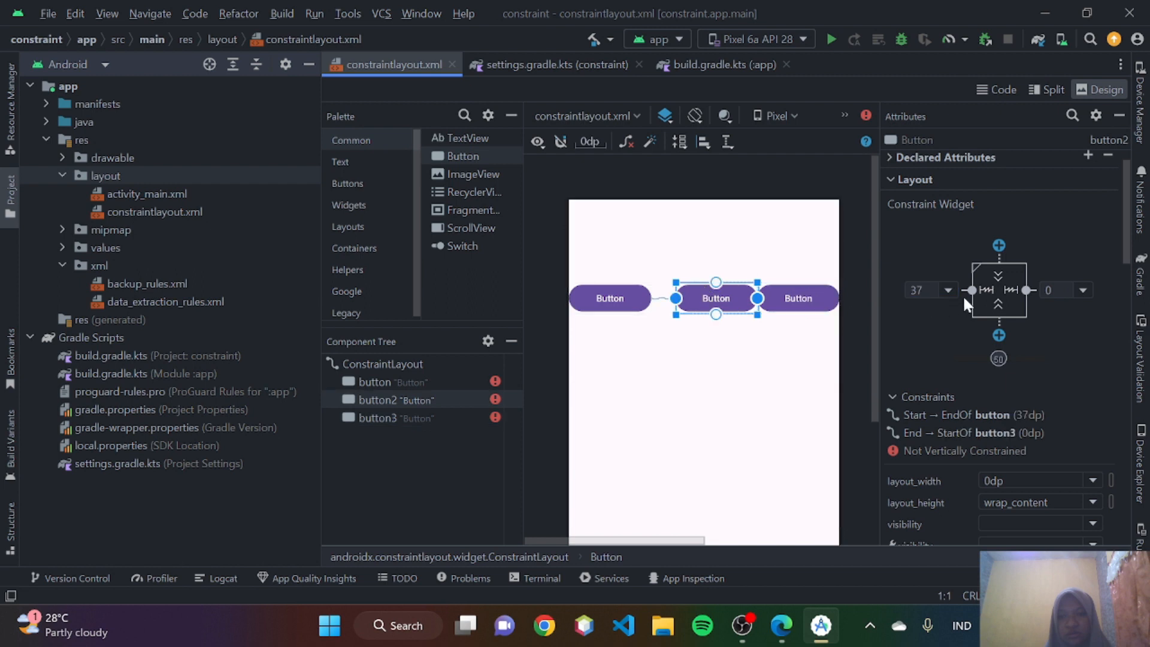
{"action": "left_click", "coordinate": [633, 301]}
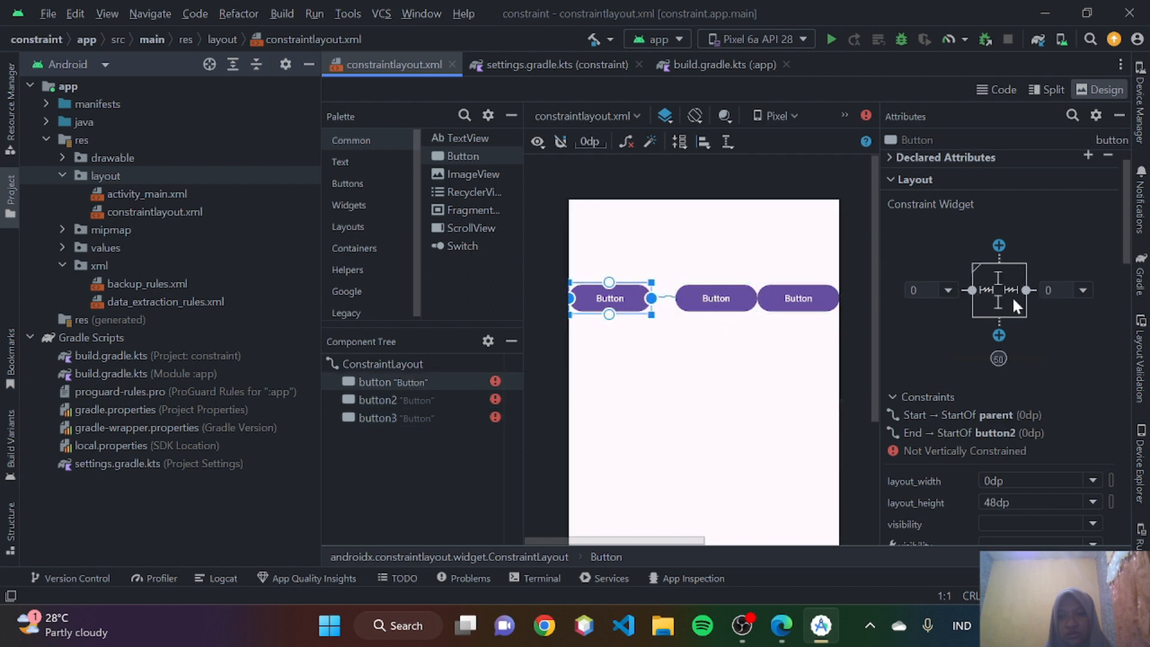
{"action": "left_click", "coordinate": [750, 387]}
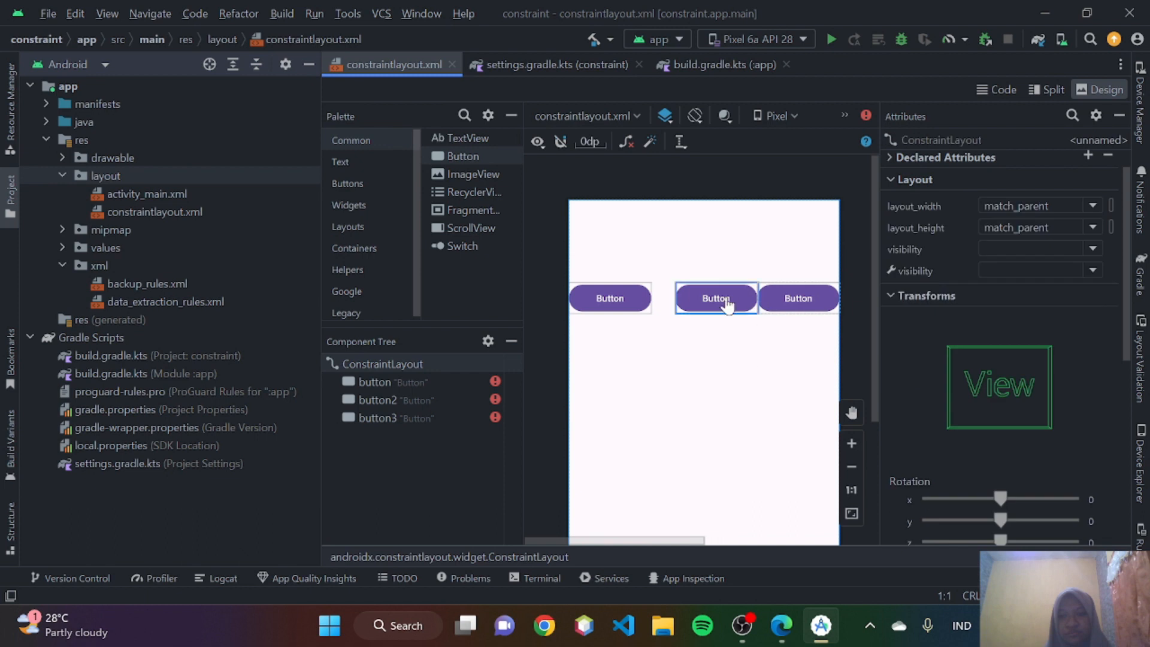
{"action": "left_click_drag", "start_coordinate": [664, 260], "coordinate": [840, 322]}
{"action": "scroll", "coordinate": [839, 322], "scroll_direction": "right", "scroll_amount": 3}
{"action": "scroll", "coordinate": [597, 354], "scroll_direction": "left", "scroll_amount": 2}
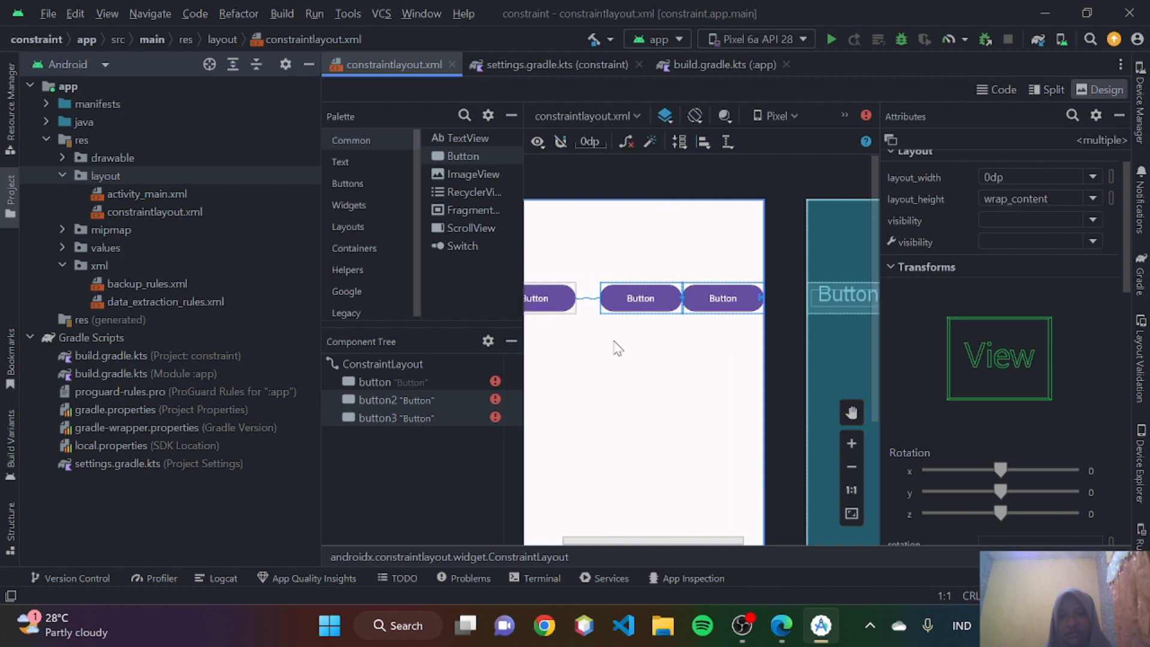
- Read the Berbobot and Dikemas chain styles in Edge and compare Gambar 18 with the buttons in Android Studio
{"action": "left_click", "coordinate": [780, 625]}
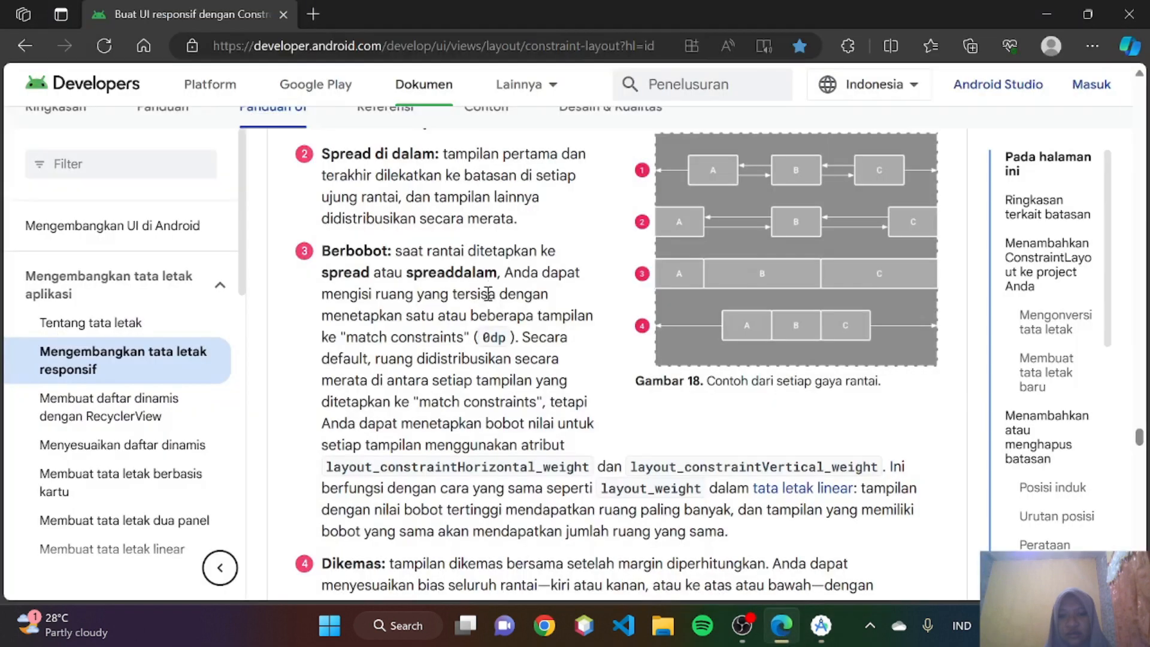
{"action": "scroll", "coordinate": [487, 289], "scroll_direction": "down", "scroll_amount": 2}
{"action": "scroll", "coordinate": [487, 293], "scroll_direction": "down", "scroll_amount": 3}
{"action": "scroll", "coordinate": [687, 234], "scroll_direction": "up", "scroll_amount": 3}
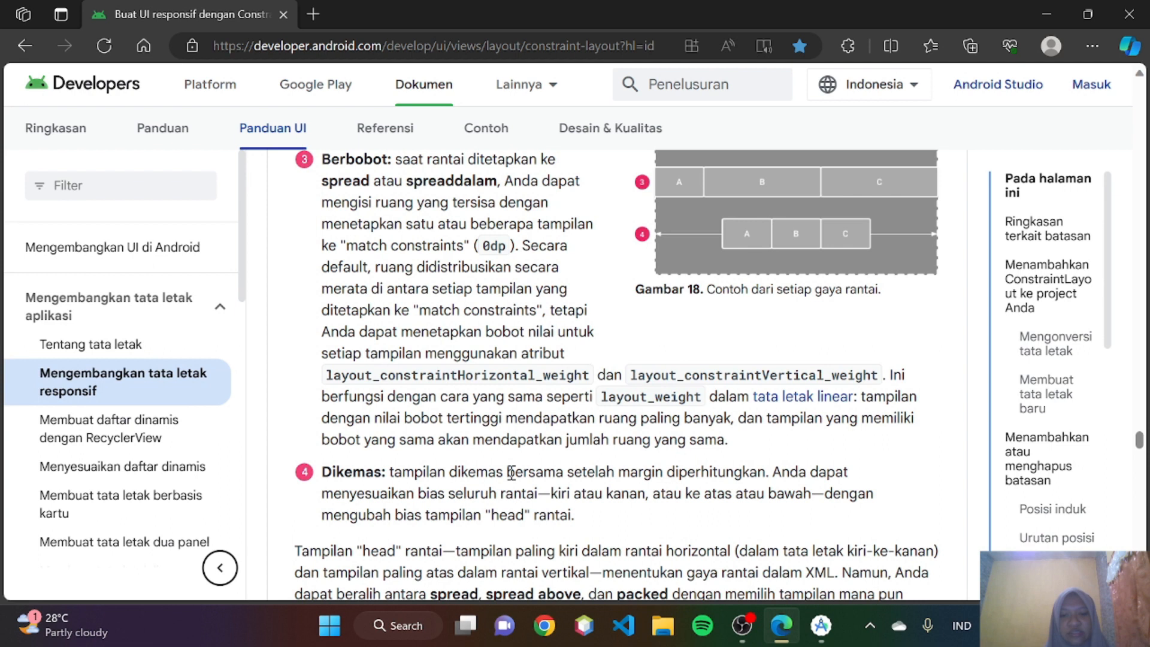
{"action": "scroll", "coordinate": [511, 473], "scroll_direction": "down", "scroll_amount": 1}
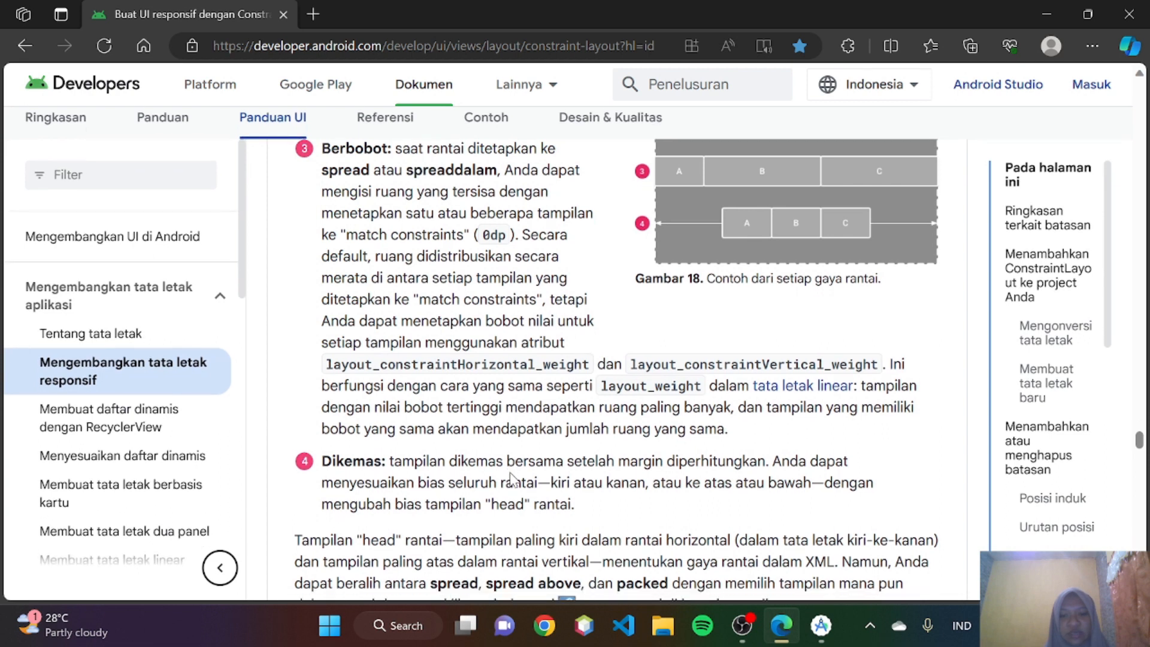
{"action": "scroll", "coordinate": [510, 473], "scroll_direction": "up", "scroll_amount": 1}
{"action": "scroll", "coordinate": [511, 473], "scroll_direction": "up", "scroll_amount": 2}
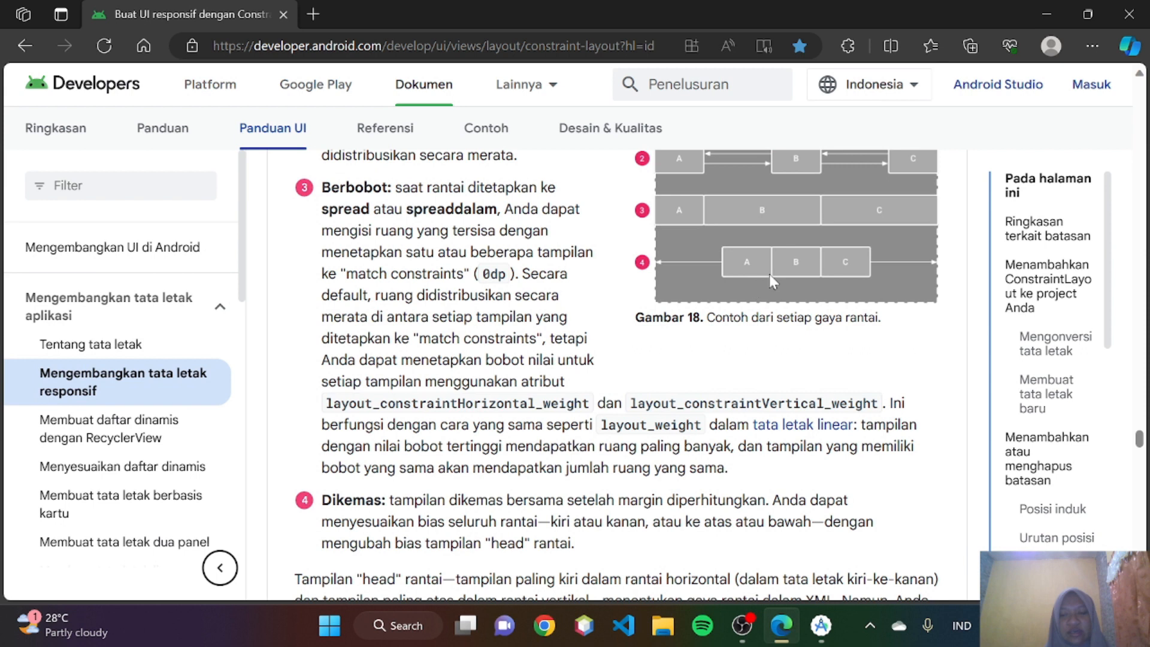
{"action": "left_click", "coordinate": [809, 639]}
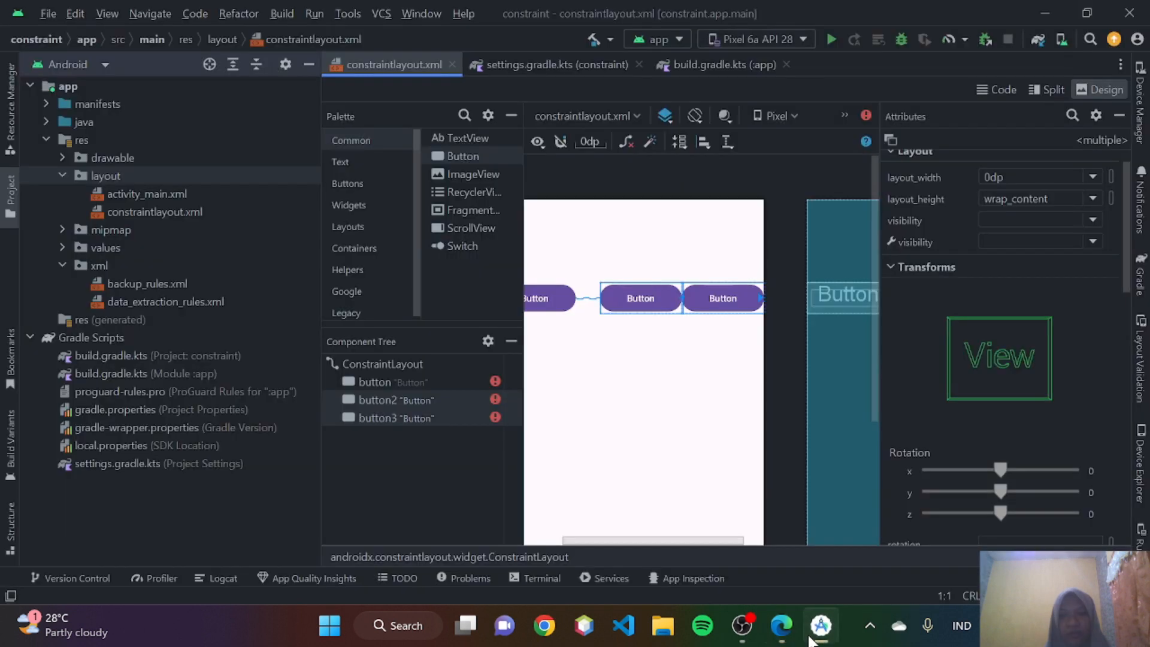
{"action": "left_click", "coordinate": [810, 638]}
- In Edge, read the guide's passage on the chain's head view and the steps for creating a chain, including video 4
{"action": "scroll", "coordinate": [688, 524], "scroll_direction": "down", "scroll_amount": 5}
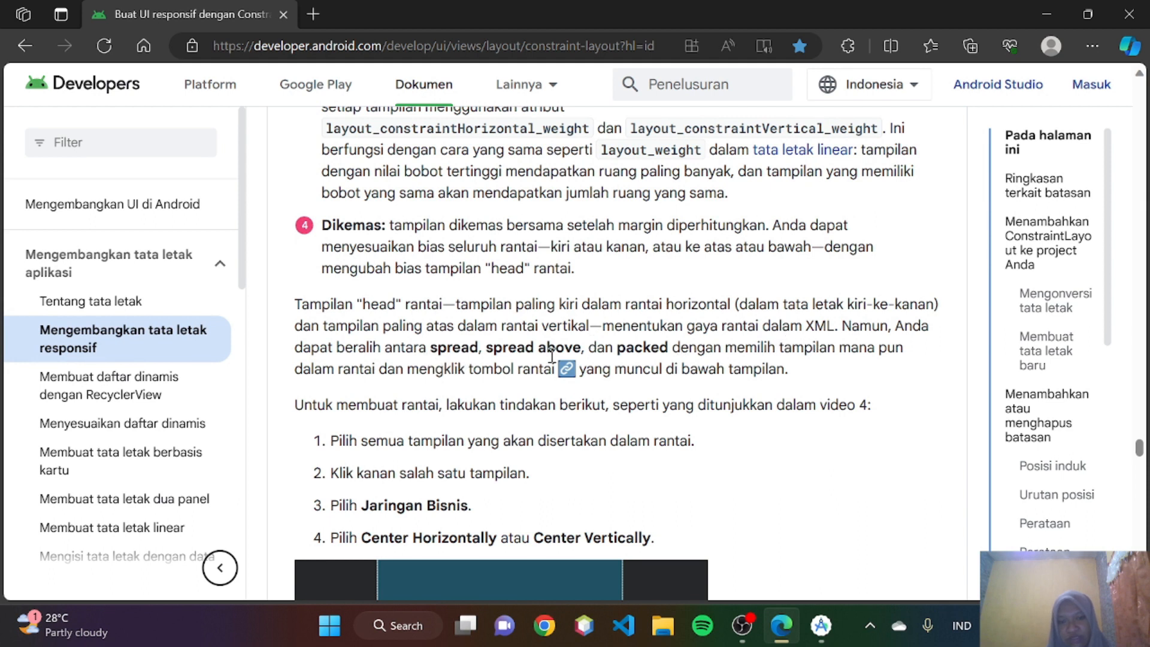
{"action": "scroll", "coordinate": [631, 355], "scroll_direction": "up", "scroll_amount": 2}
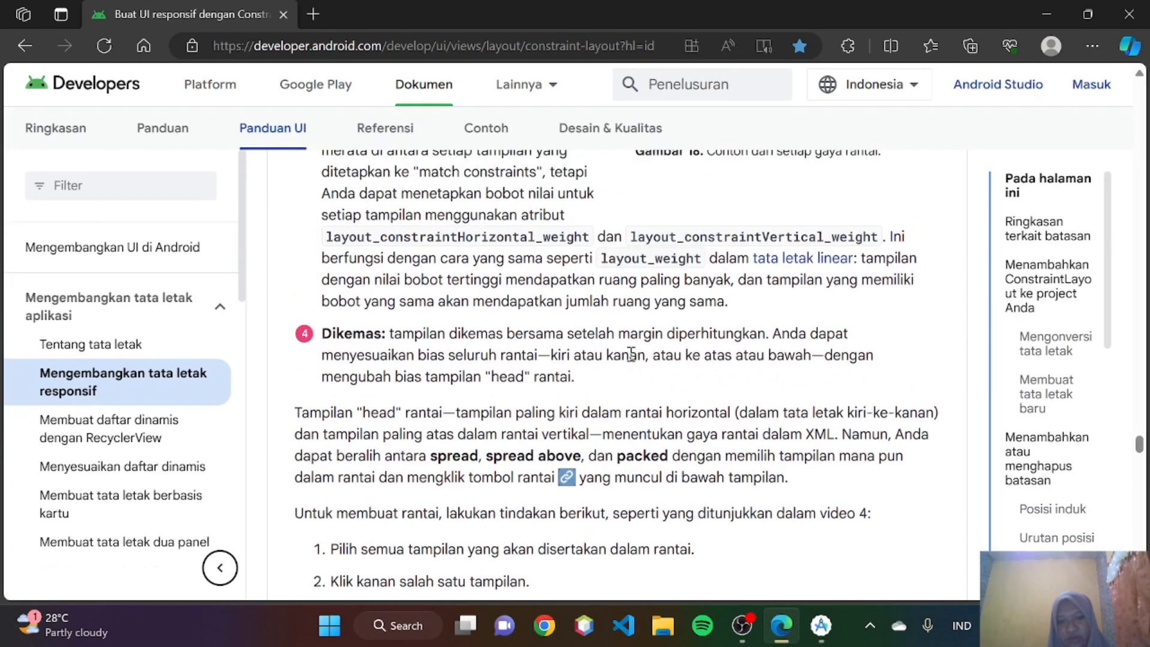
{"action": "scroll", "coordinate": [631, 354], "scroll_direction": "down", "scroll_amount": 2}
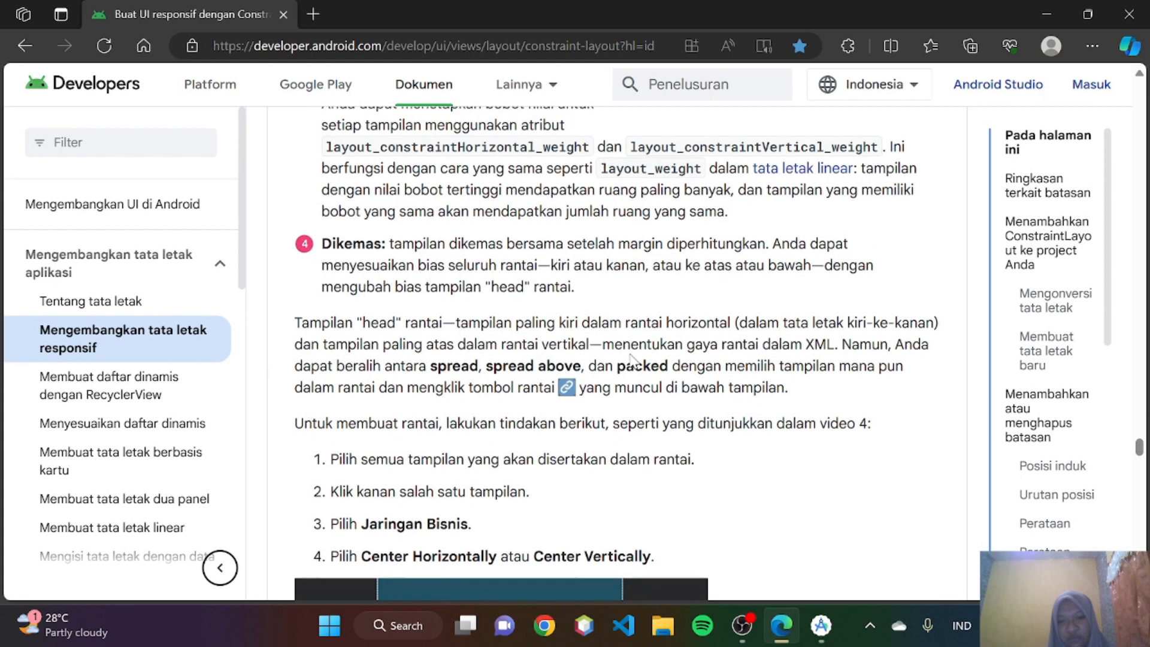
{"action": "scroll", "coordinate": [646, 438], "scroll_direction": "down", "scroll_amount": 1}
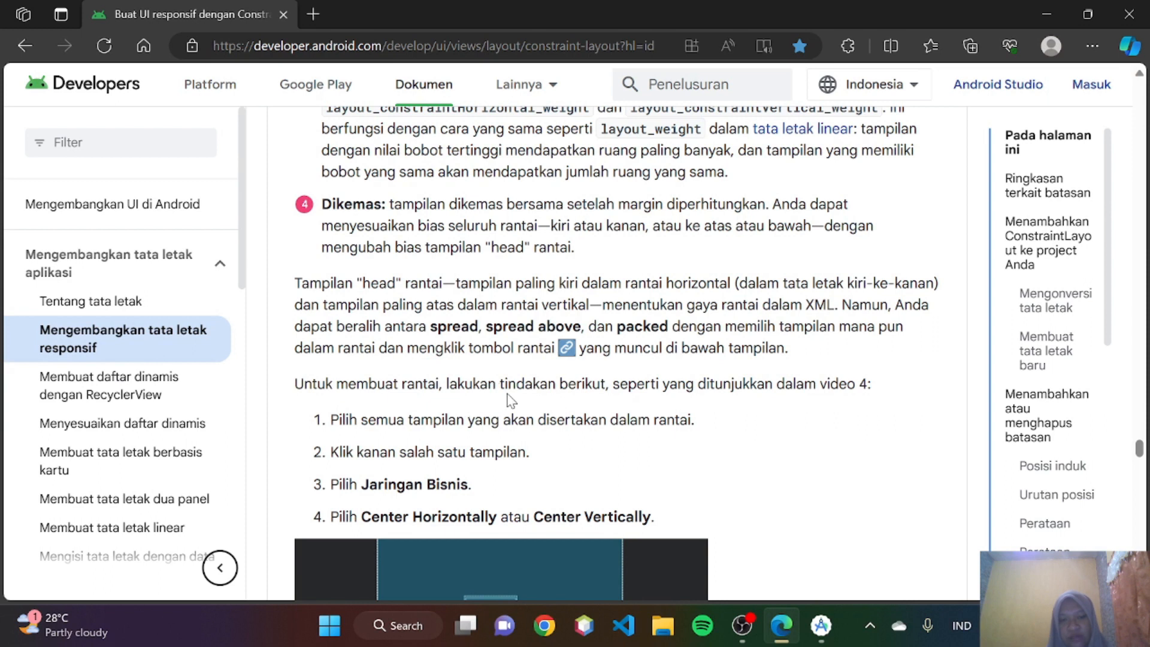
{"action": "scroll", "coordinate": [510, 400], "scroll_direction": "down", "scroll_amount": 1}
{"action": "scroll", "coordinate": [510, 400], "scroll_direction": "down", "scroll_amount": 2}
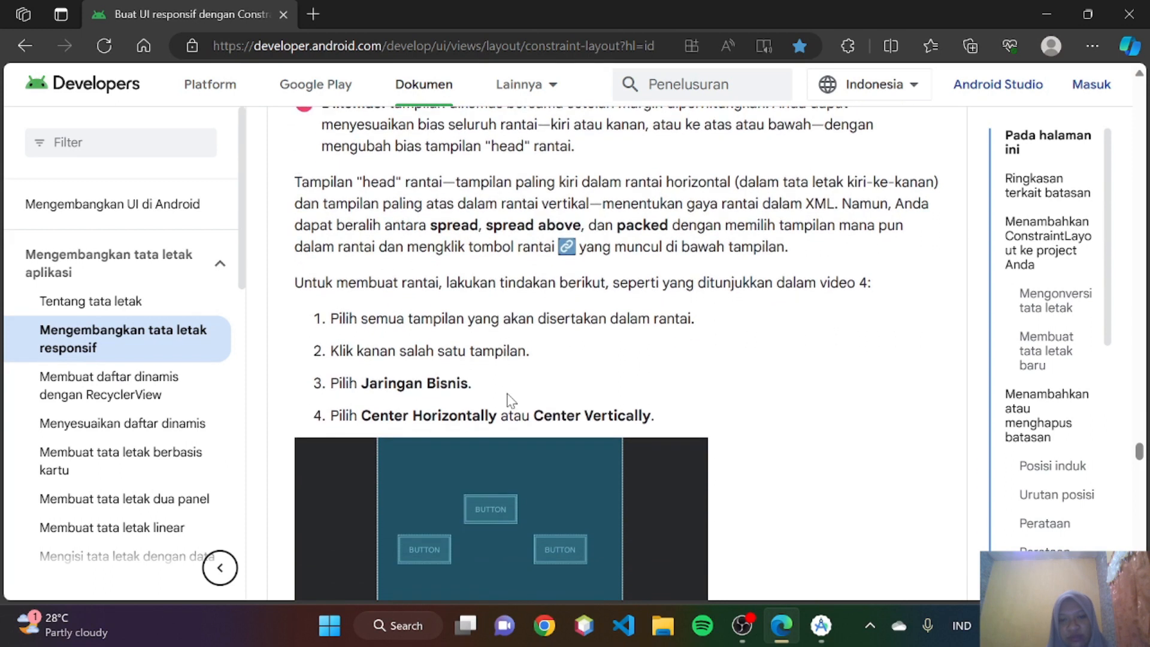
{"action": "scroll", "coordinate": [510, 400], "scroll_direction": "down", "scroll_amount": 2}
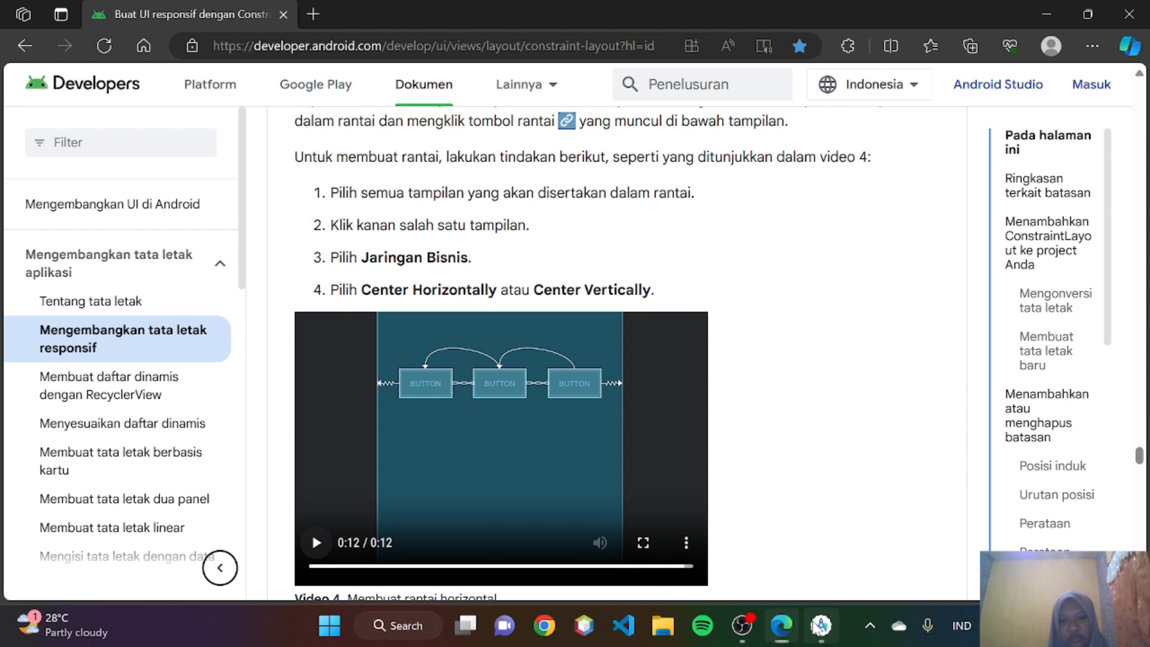
- In Android Studio, undo button3's start margin and width changes, and move button2 up above the other two buttons
{"action": "left_click", "coordinate": [821, 625]}
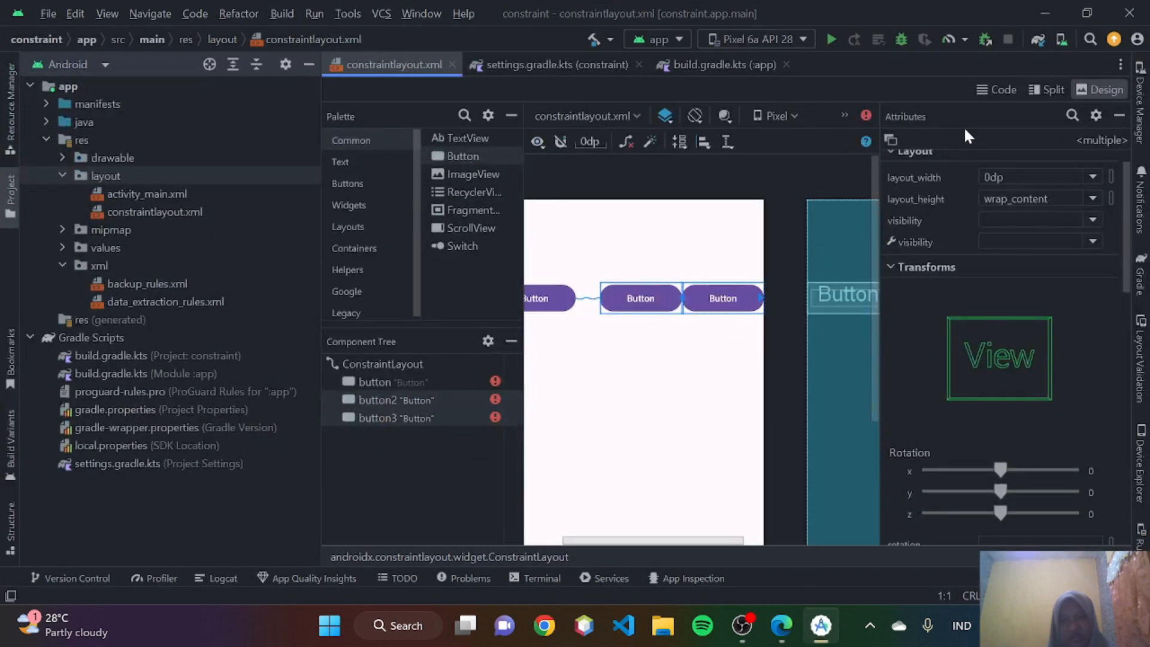
{"action": "key", "text": "ctrl+z"}
{"action": "key", "text": "ctrl+z"}
{"action": "key", "text": "ctrl+z"}
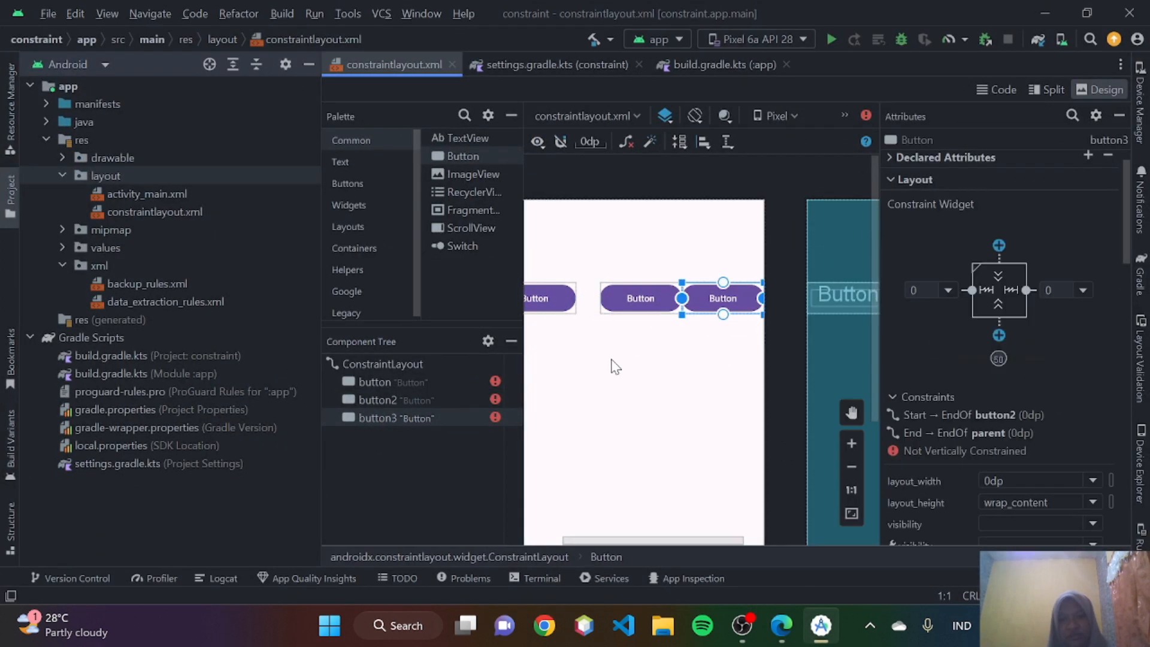
{"action": "key", "text": "ctrl+z"}
{"action": "key", "text": "ctrl+z"}
{"action": "key", "text": "ctrl+z"}
{"action": "key", "text": "ctrl+z"}
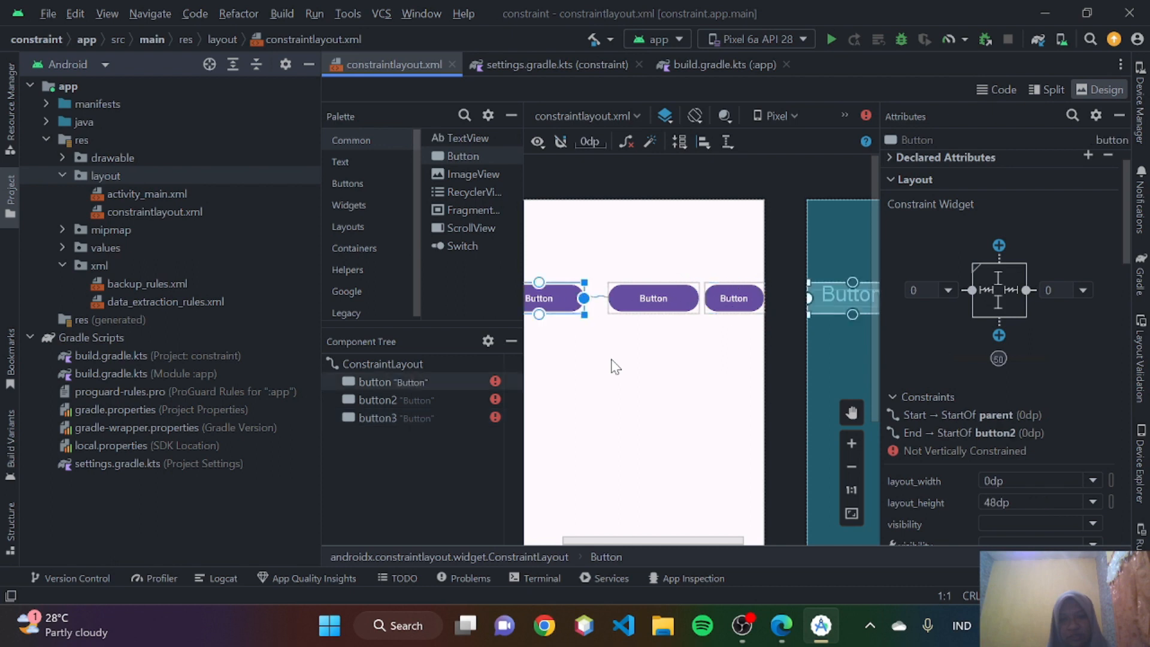
{"action": "key", "text": "ctrl+z"}
{"action": "key", "text": "ctrl+minus"}
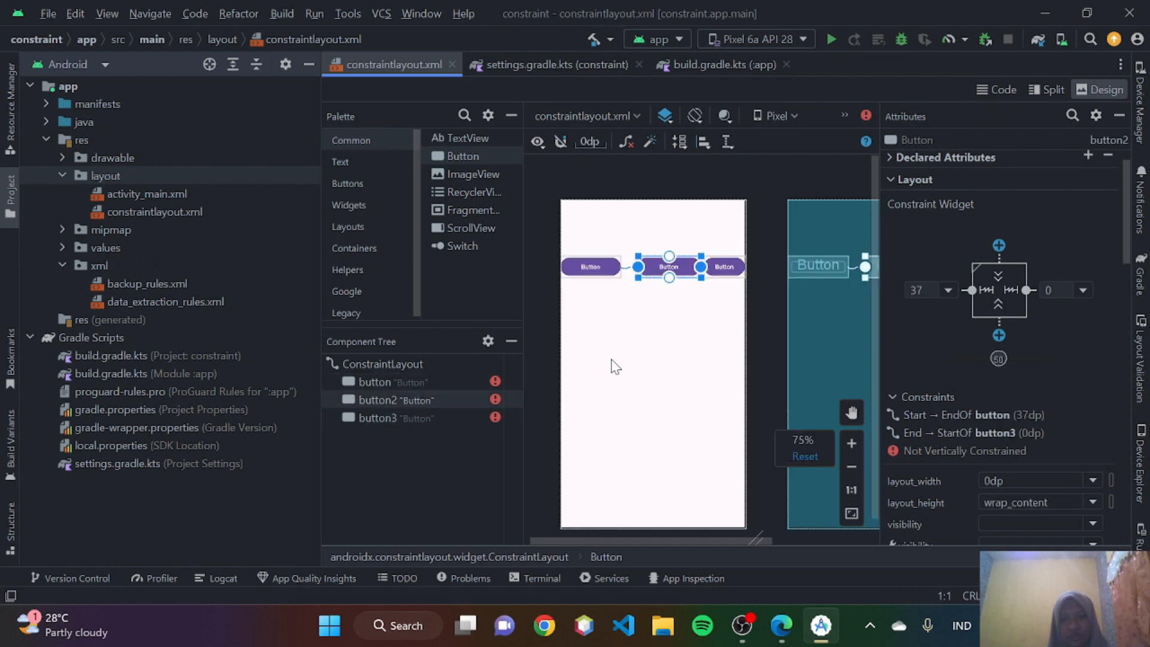
{"action": "key", "text": "ctrl+z"}
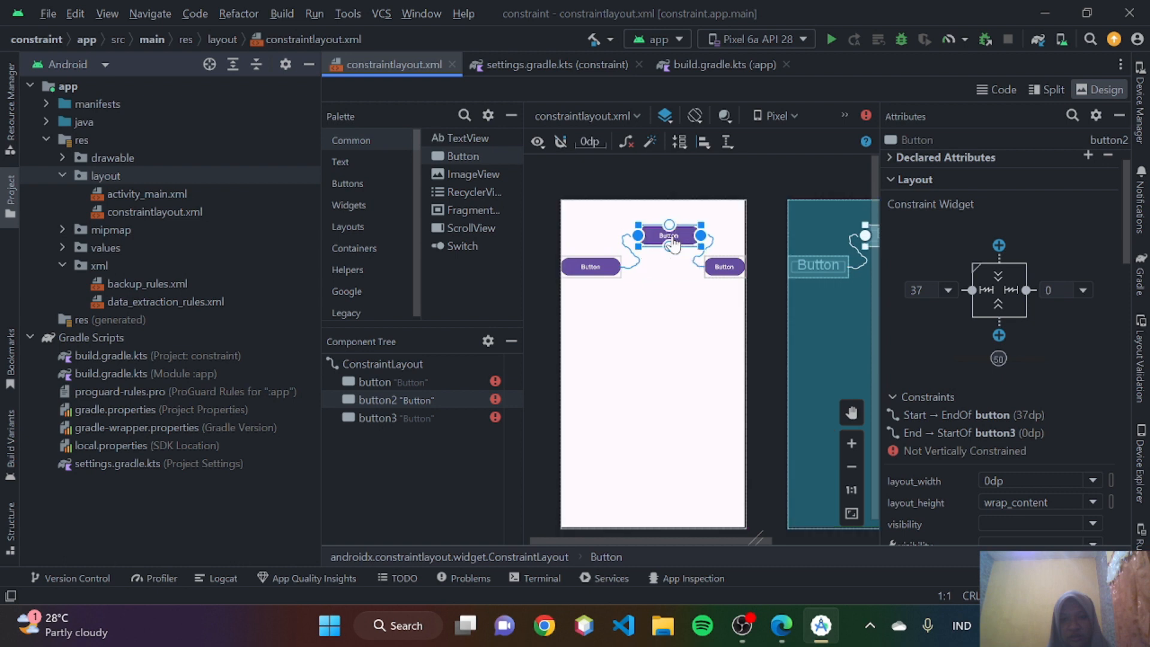
- Select all three buttons, open their context menu, and check the guide's chain creation steps in Edge before returning to Android Studio
{"action": "left_click_drag", "start_coordinate": [737, 307], "coordinate": [564, 209]}
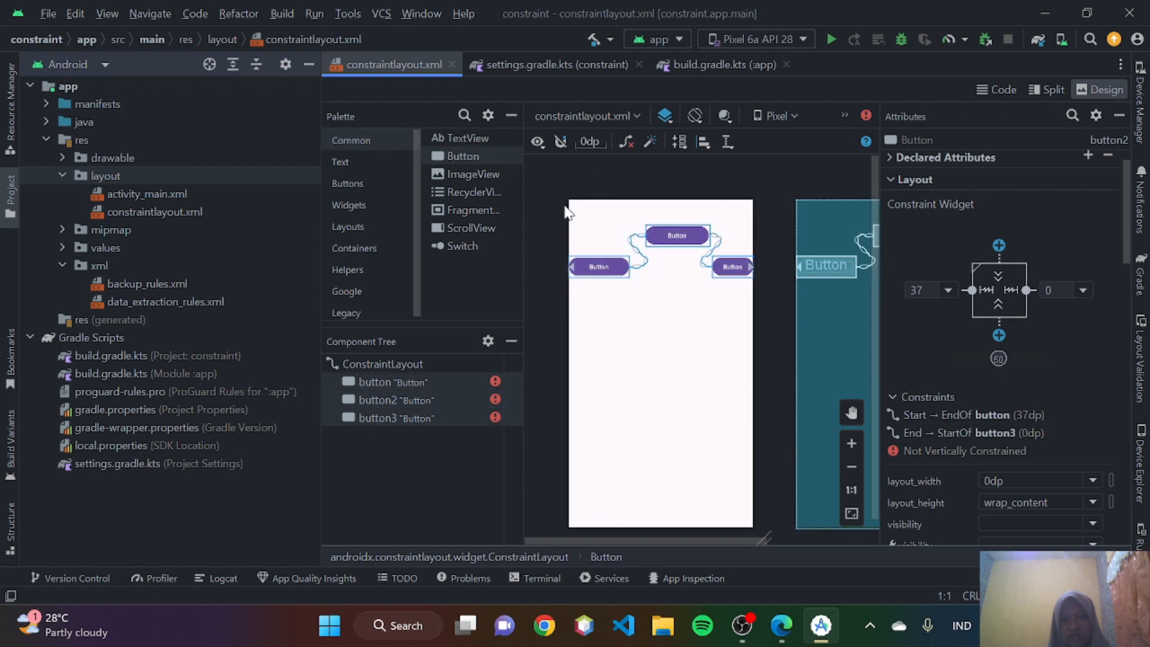
{"action": "right_click", "coordinate": [688, 240]}
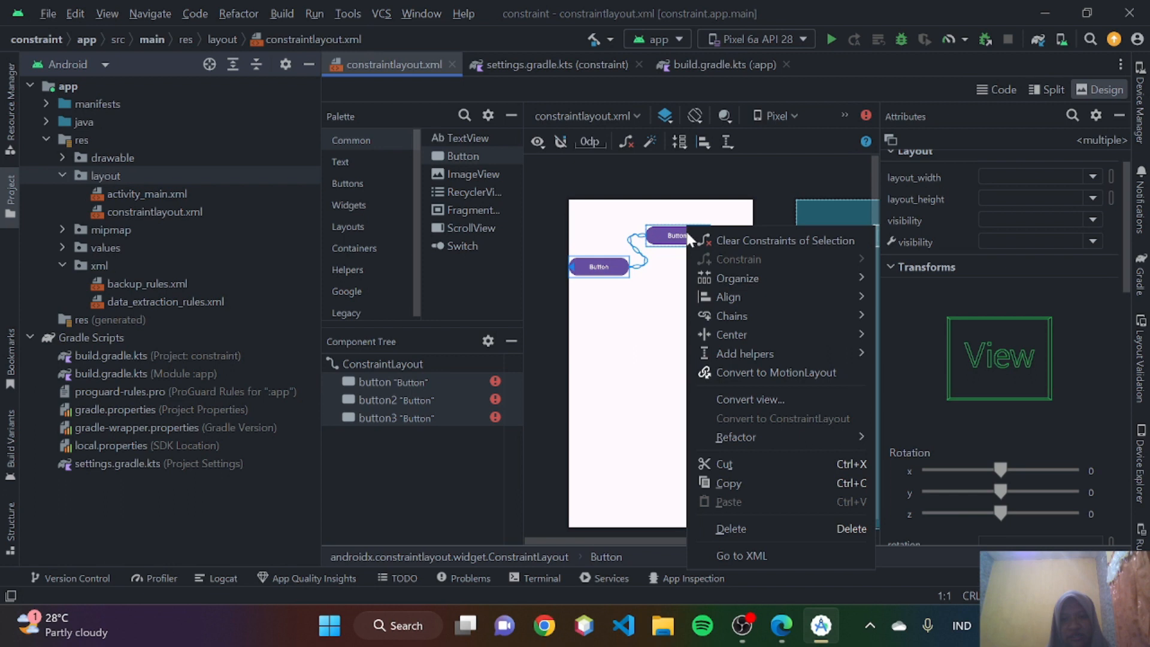
{"action": "left_click", "coordinate": [781, 637]}
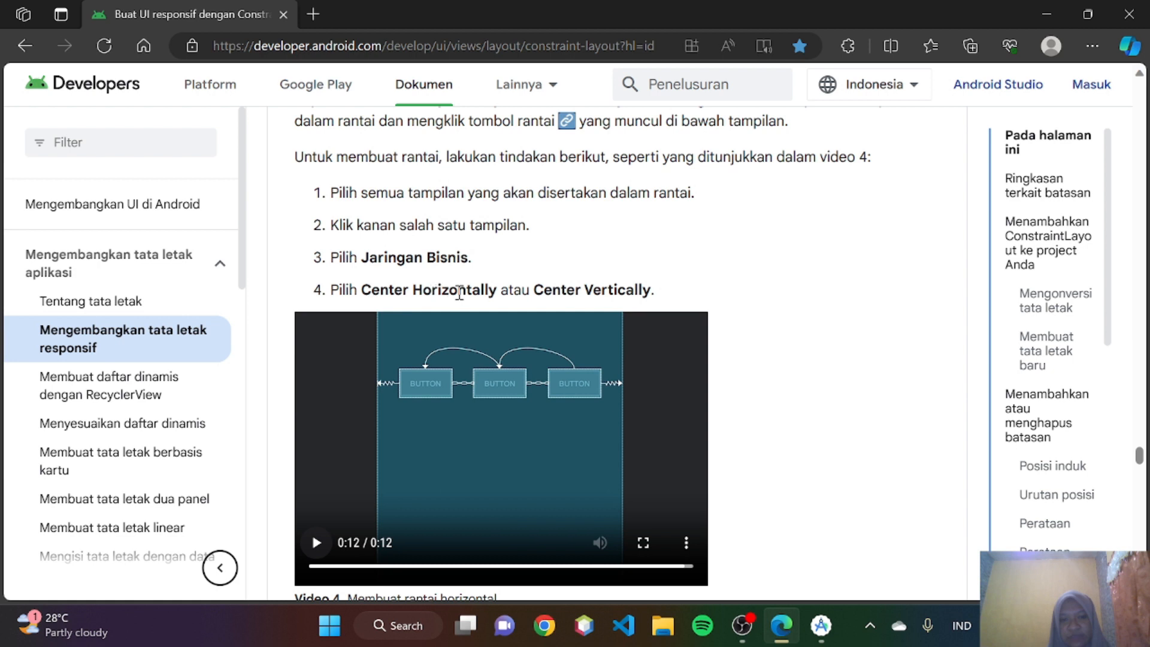
{"action": "left_click", "coordinate": [821, 625]}
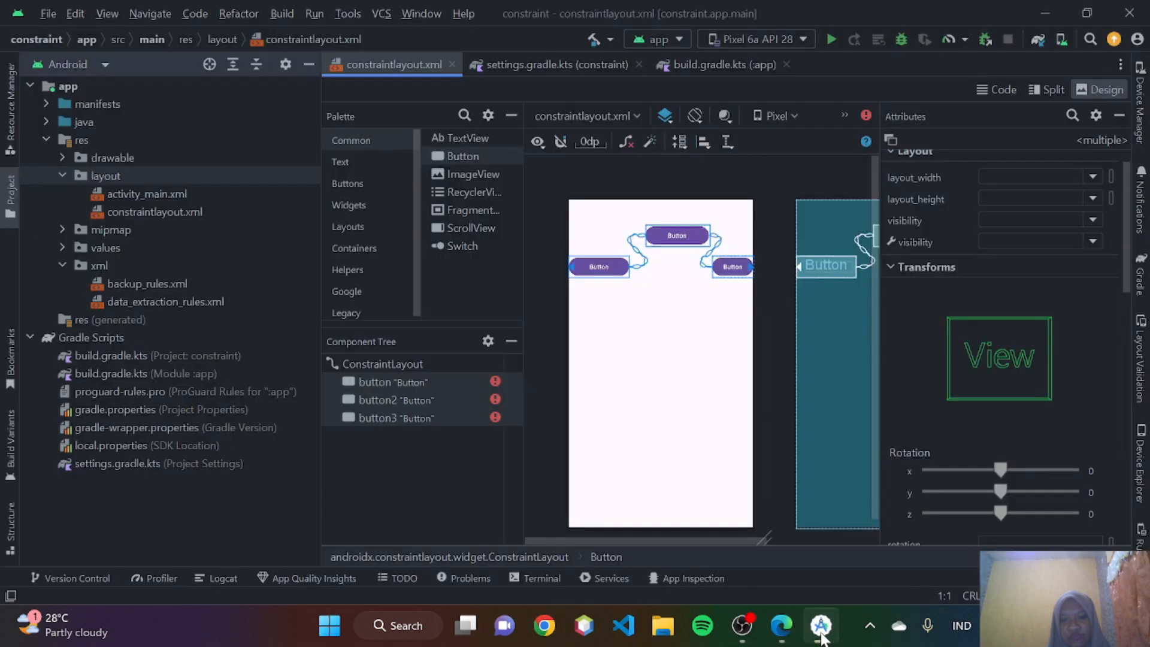
- Switch to Edge, play video 4 on creating a horizontal chain, and pause it where the context menu opens
{"action": "left_click", "coordinate": [781, 625]}
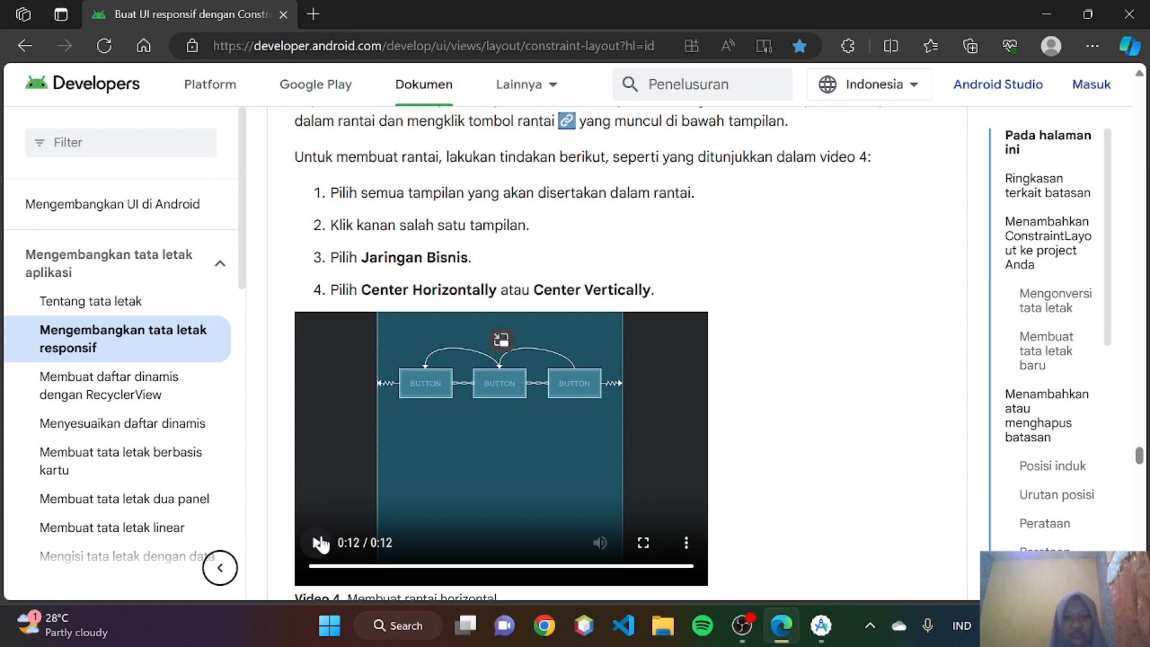
{"action": "left_click", "coordinate": [316, 543]}
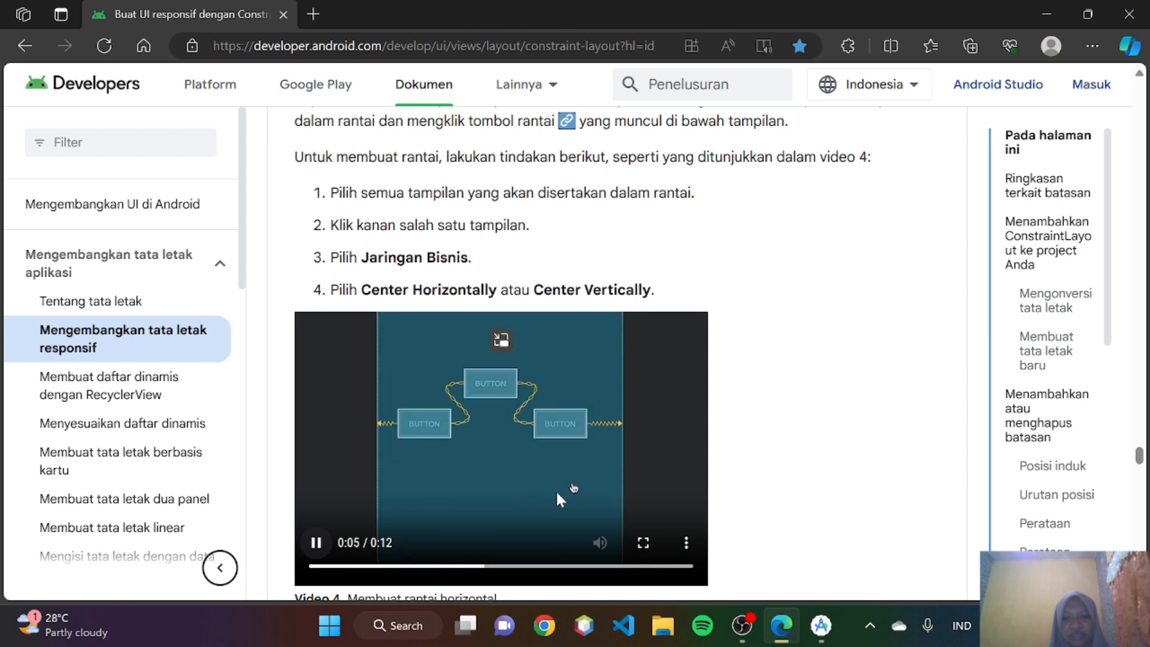
{"action": "left_click", "coordinate": [316, 542]}
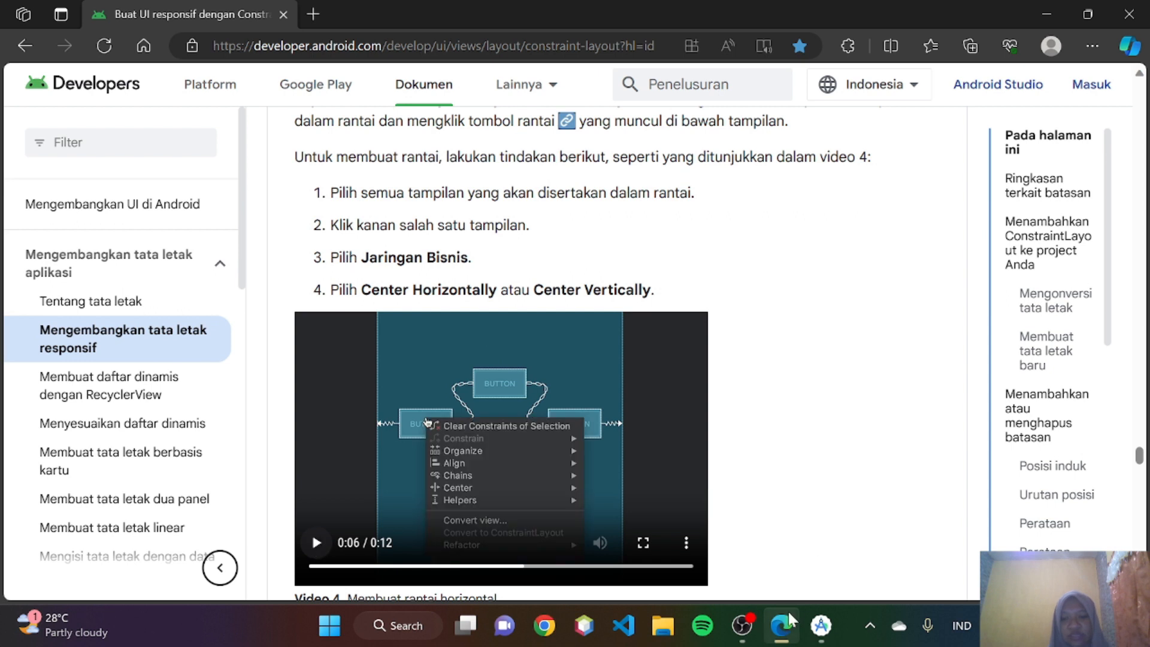
- Switch to Android Studio and create a vertical chain from the three selected buttons
{"action": "left_click", "coordinate": [821, 626]}
{"action": "right_click", "coordinate": [730, 267]}
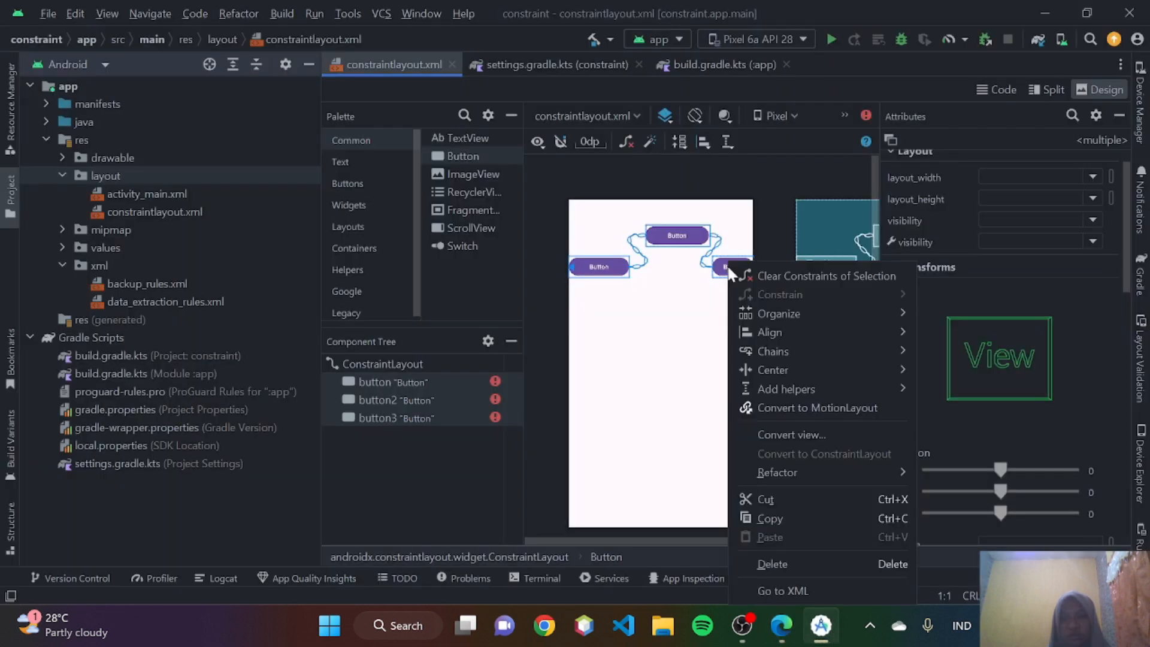
{"action": "mouse_move", "coordinate": [761, 353]}
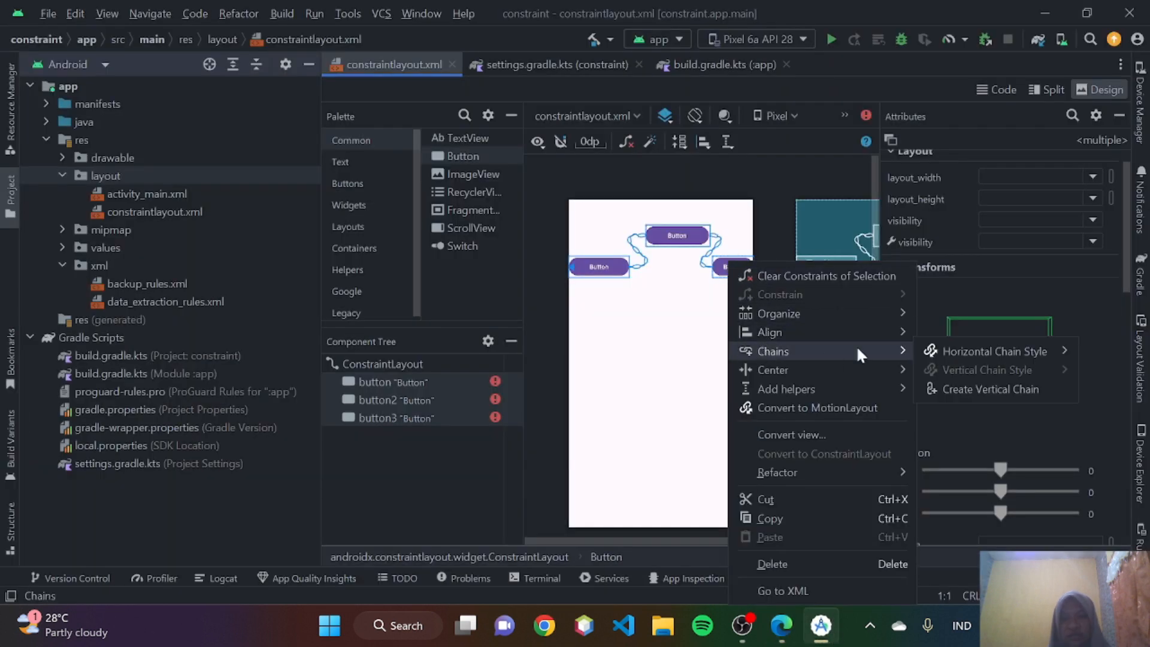
{"action": "mouse_move", "coordinate": [939, 349]}
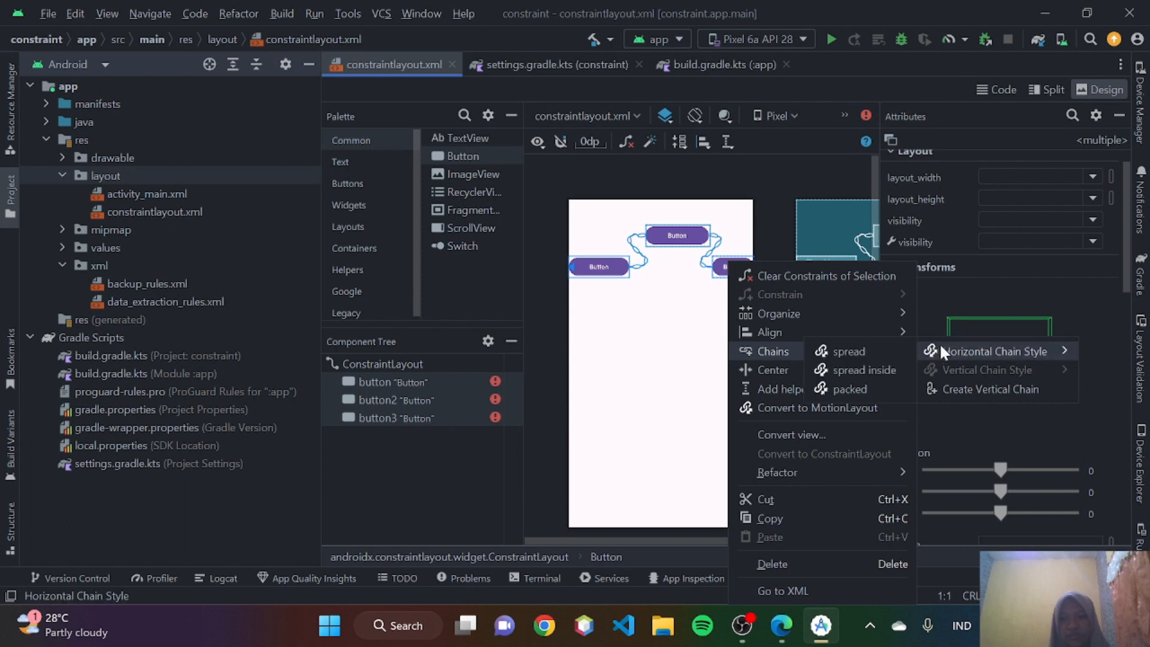
{"action": "left_click", "coordinate": [951, 383]}
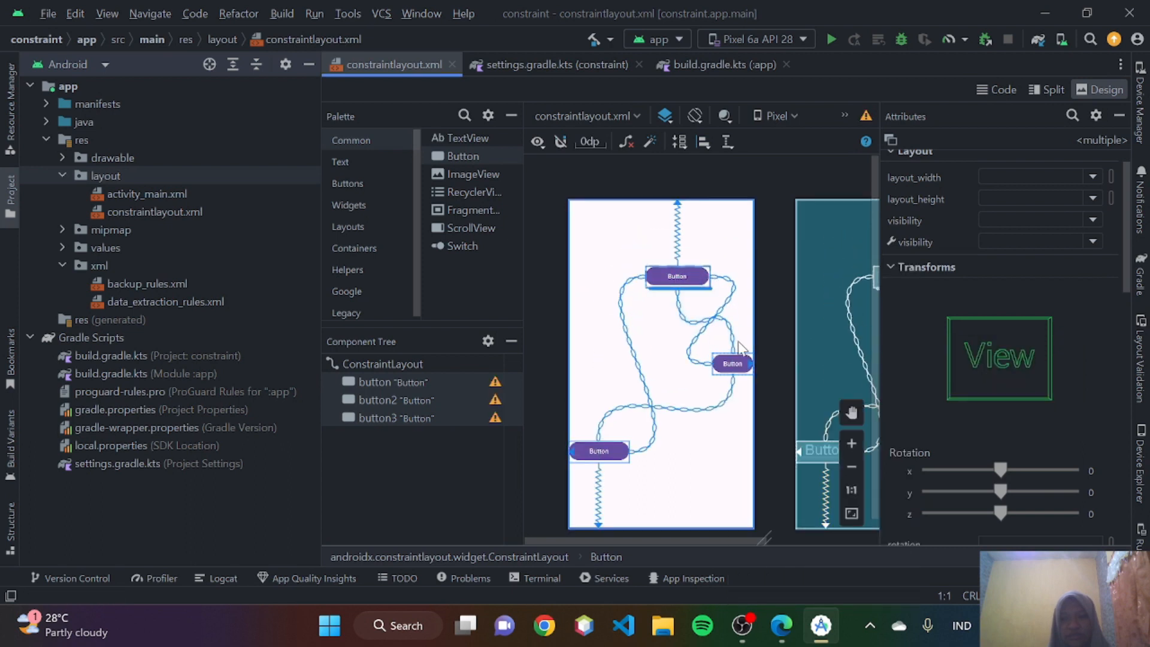
- Try the spread inside horizontal chain style on button3, and undo the vertical chain on the buttons
{"action": "right_click", "coordinate": [678, 282]}
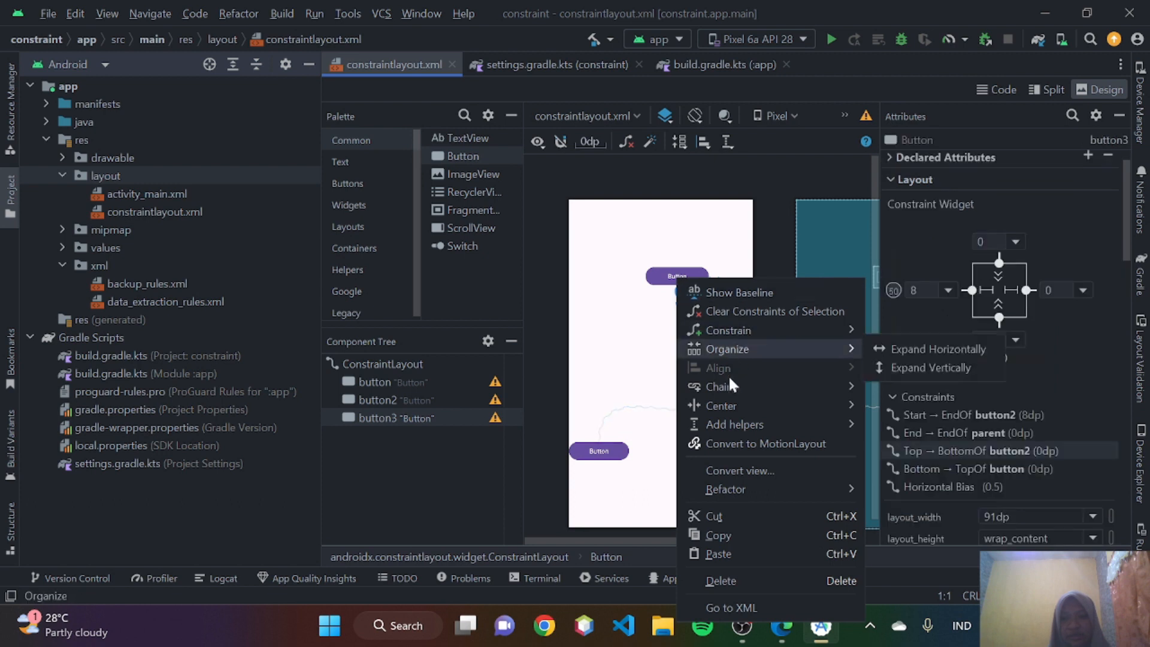
{"action": "mouse_move", "coordinate": [727, 383]}
{"action": "mouse_move", "coordinate": [912, 388]}
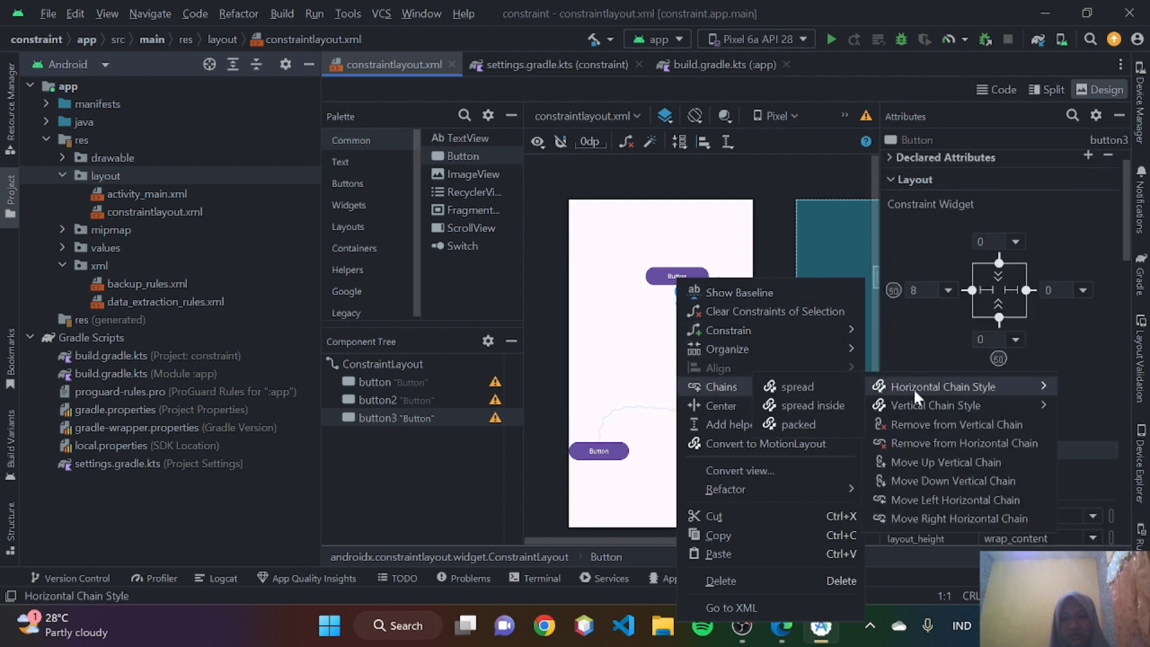
{"action": "left_click", "coordinate": [819, 405]}
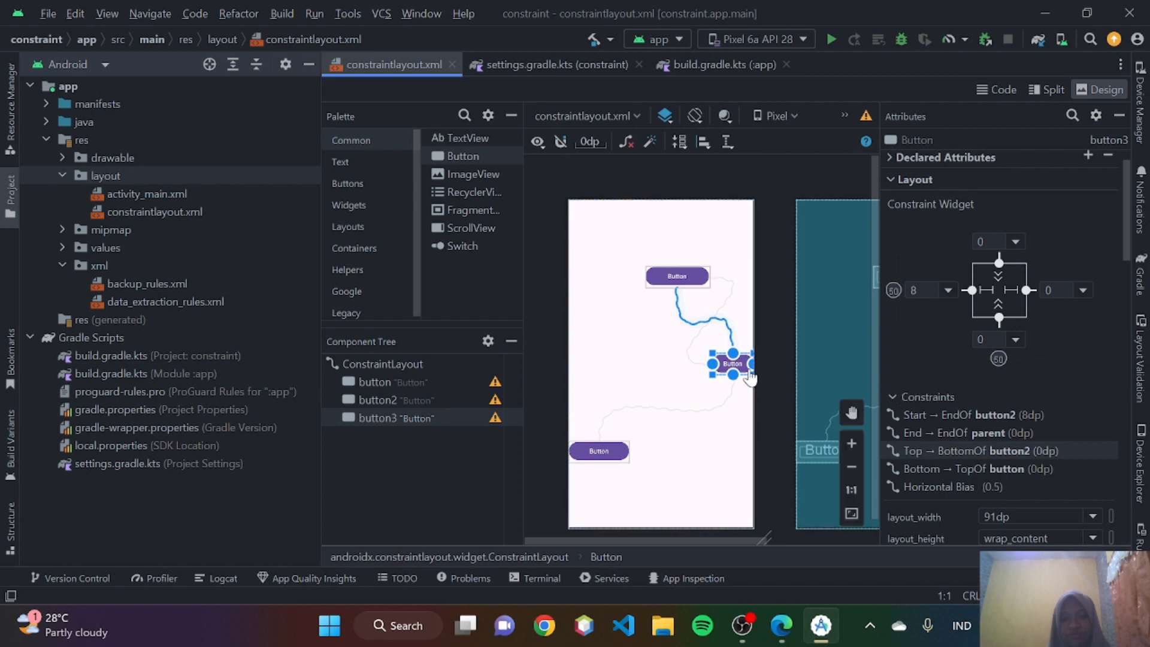
{"action": "key", "text": "ctrl+z"}
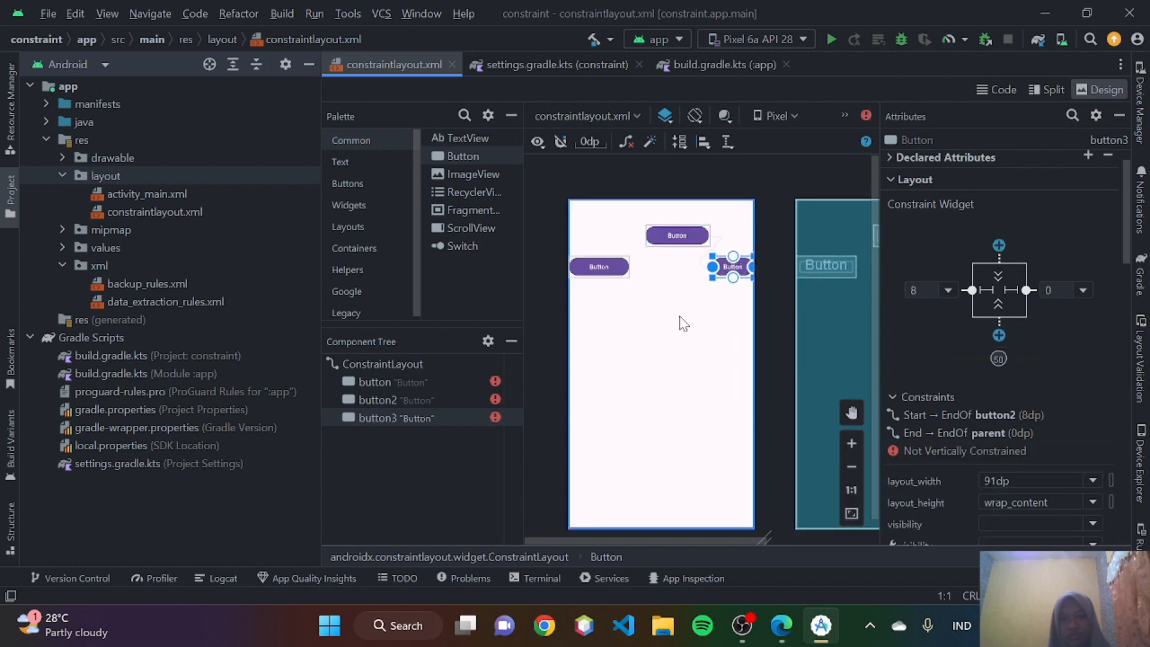
- Reselect all three buttons and set their horizontal chain style to spread inside
{"action": "left_click_drag", "start_coordinate": [713, 321], "coordinate": [569, 225]}
{"action": "left_click_drag", "start_coordinate": [730, 306], "coordinate": [597, 216]}
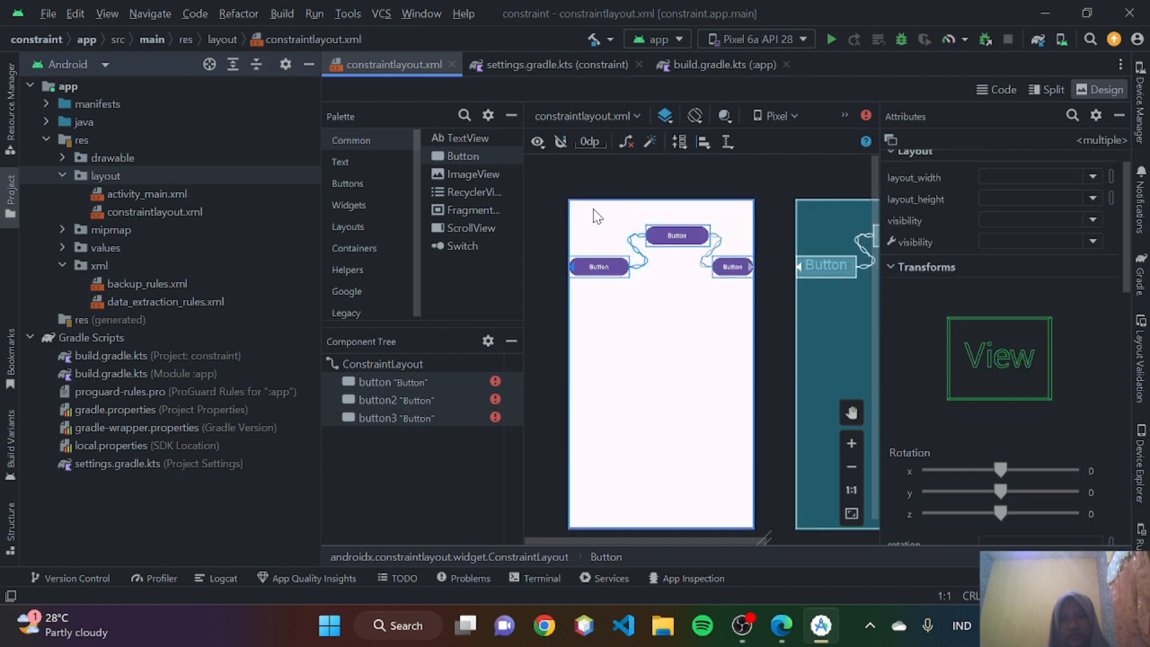
{"action": "right_click", "coordinate": [668, 227]}
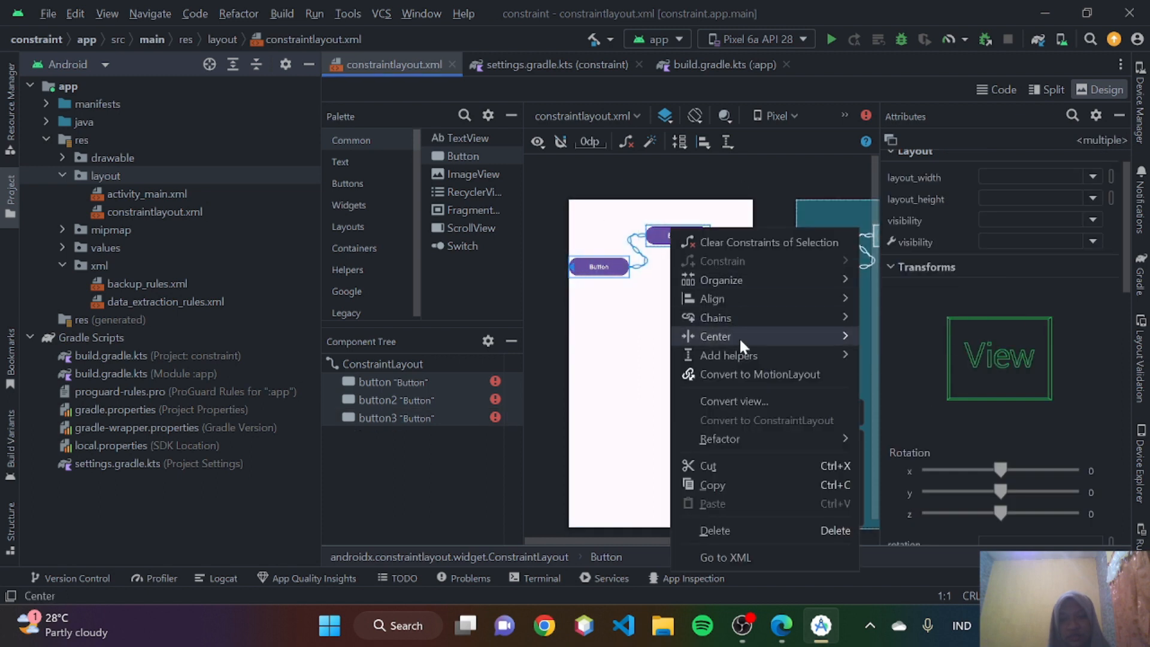
{"action": "mouse_move", "coordinate": [742, 318]}
{"action": "mouse_move", "coordinate": [904, 321]}
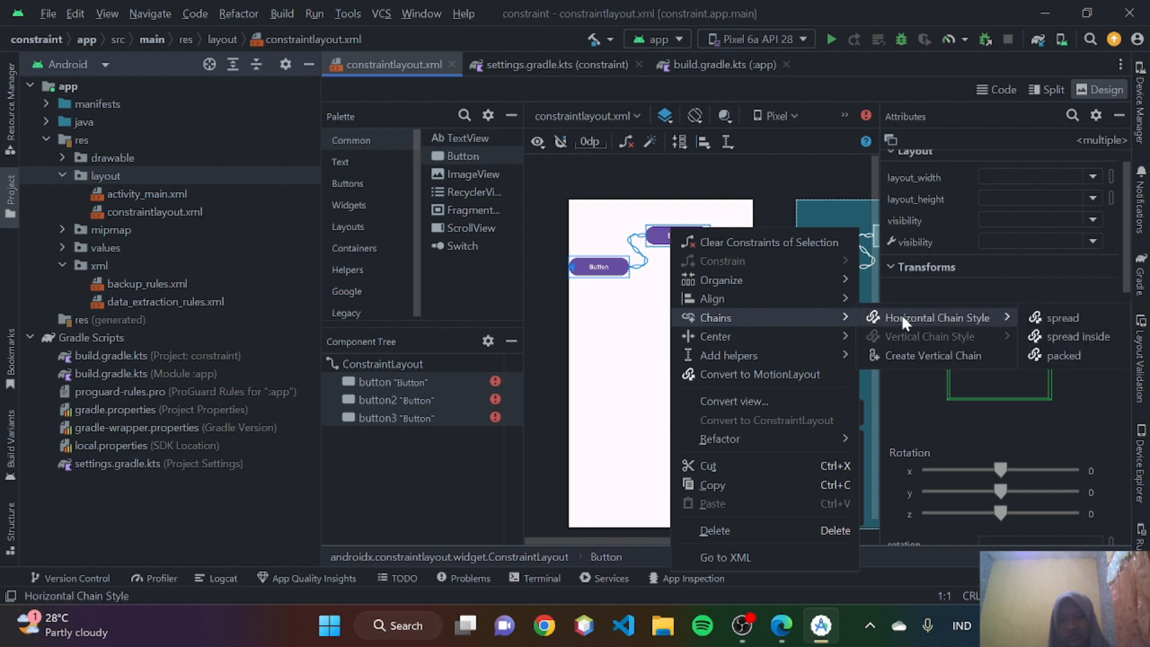
{"action": "left_click", "coordinate": [1052, 336]}
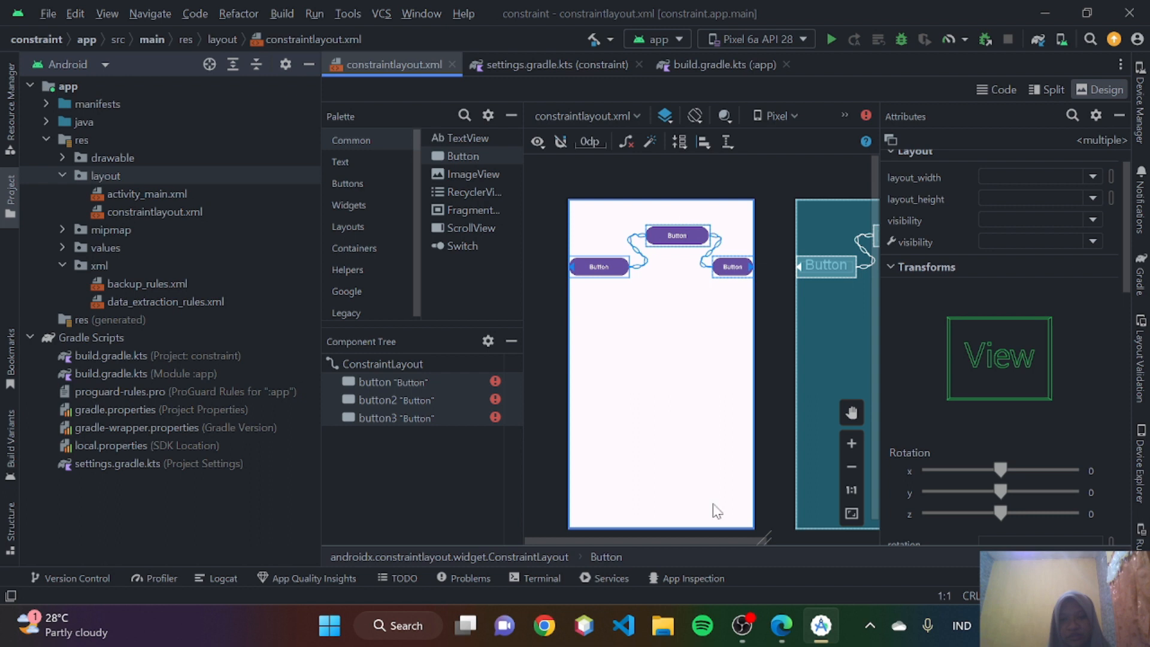
- Switch to Edge and read the guide's list of considerations for using chains below video 4
{"action": "left_click", "coordinate": [781, 626]}
{"action": "scroll", "coordinate": [619, 389], "scroll_direction": "down", "scroll_amount": 6}
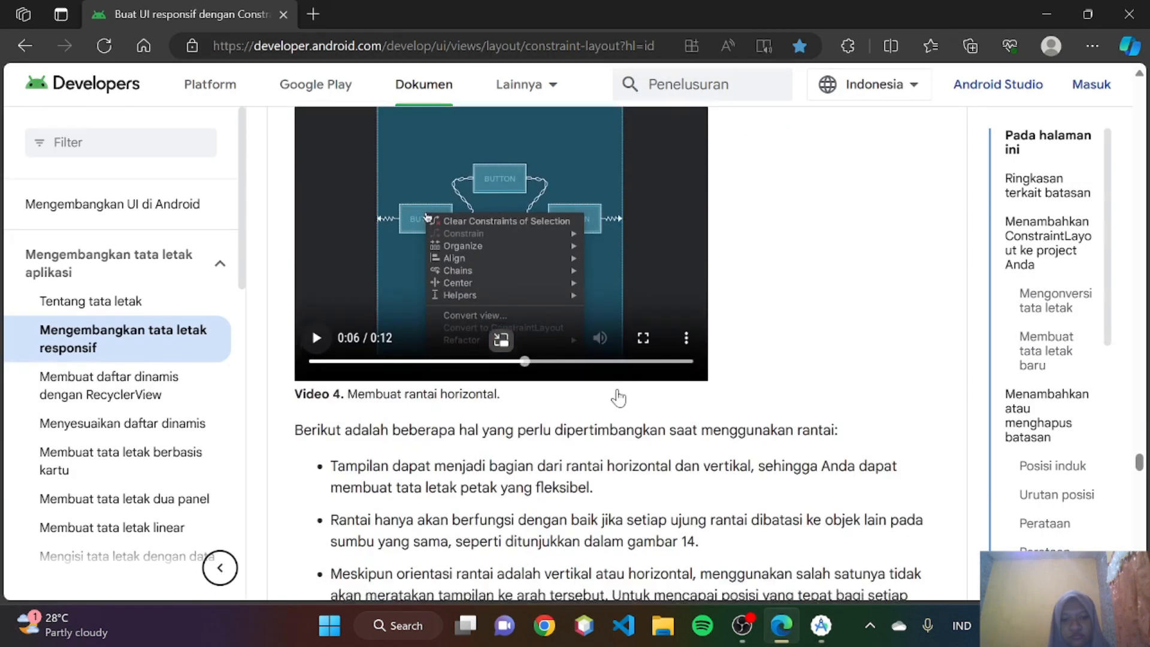
{"action": "scroll", "coordinate": [618, 389], "scroll_direction": "up", "scroll_amount": 3}
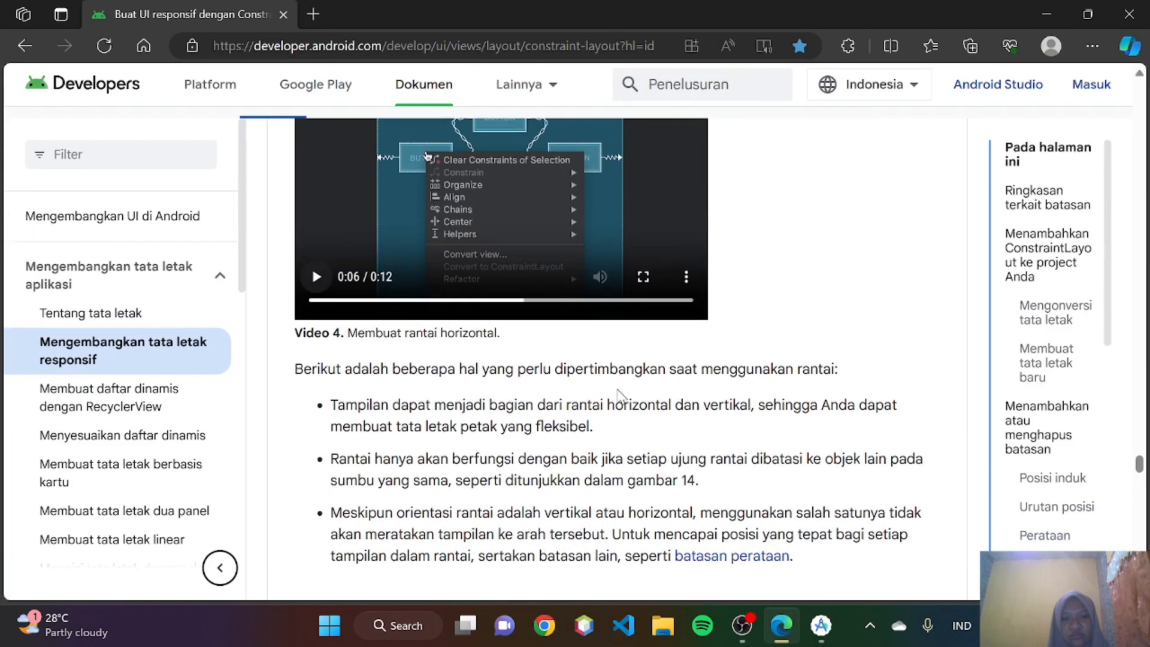
{"action": "scroll", "coordinate": [622, 397], "scroll_direction": "down", "scroll_amount": 1}
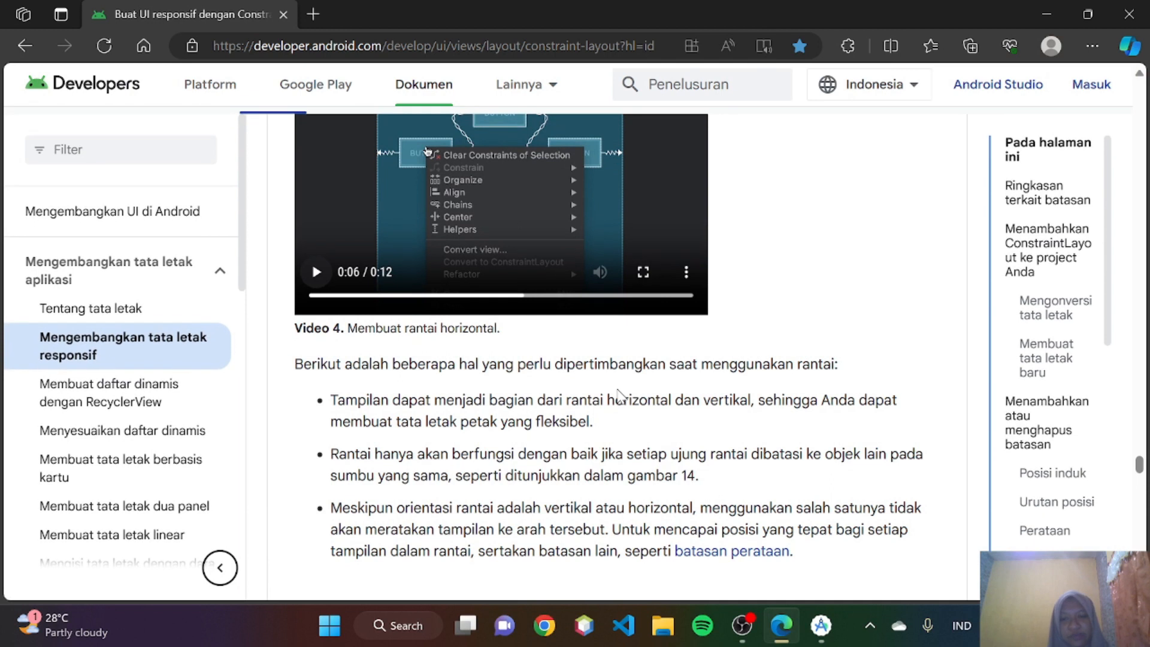
{"action": "scroll", "coordinate": [619, 394], "scroll_direction": "down", "scroll_amount": 1}
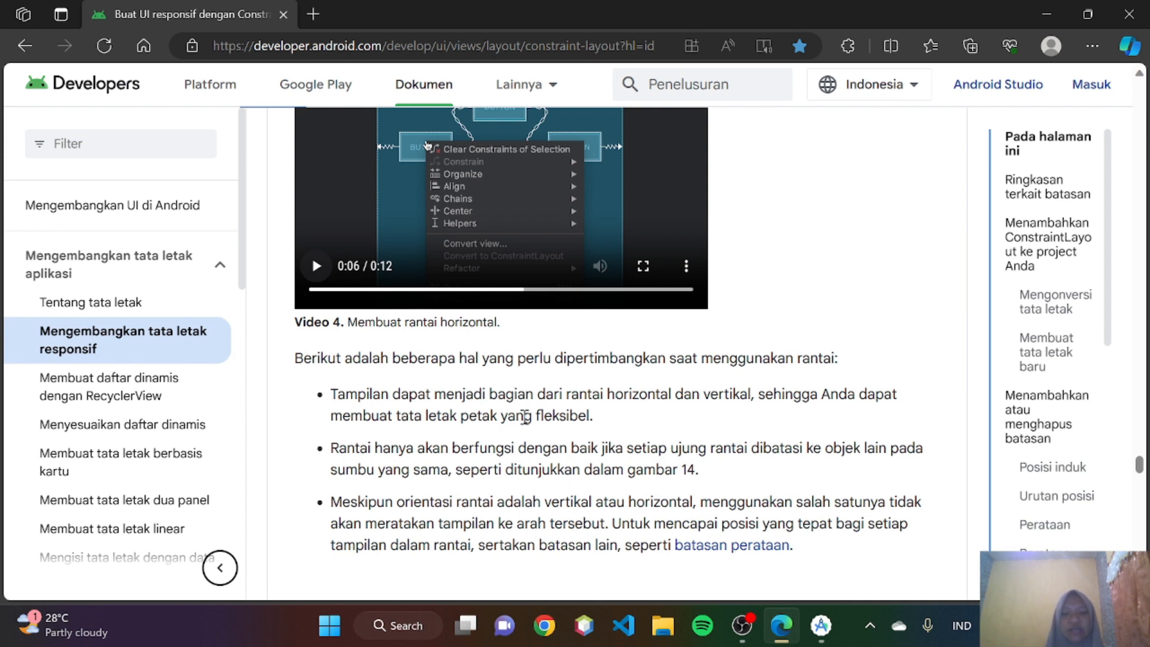
{"action": "scroll", "coordinate": [525, 417], "scroll_direction": "down", "scroll_amount": 1}
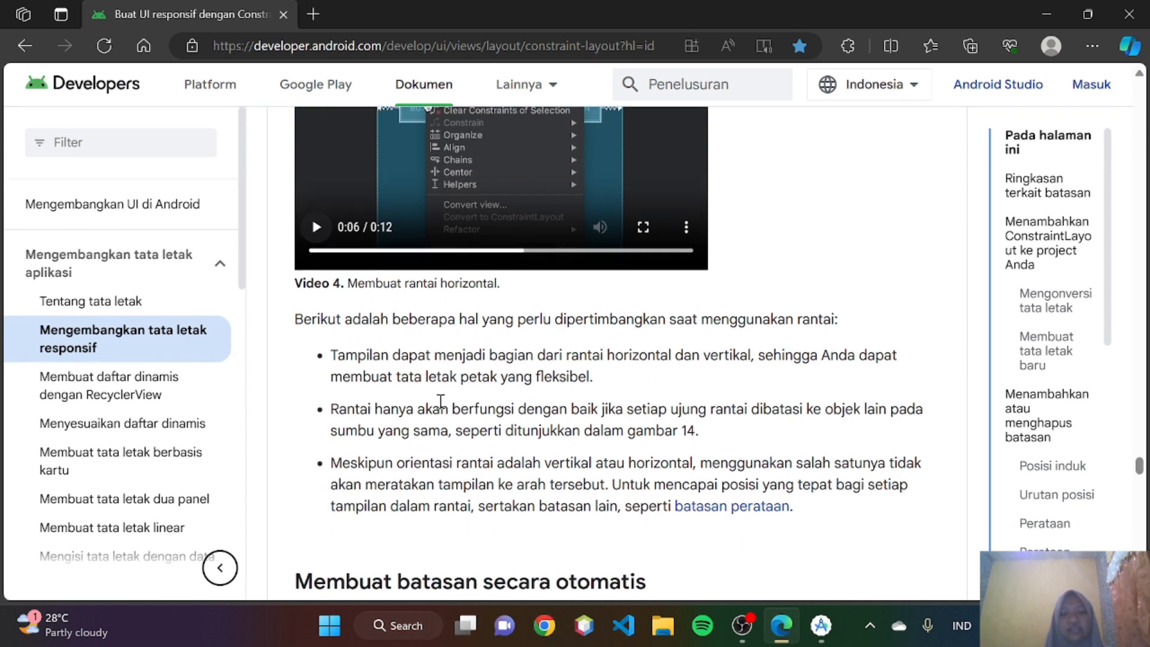
{"action": "scroll", "coordinate": [441, 401], "scroll_direction": "up", "scroll_amount": 1}
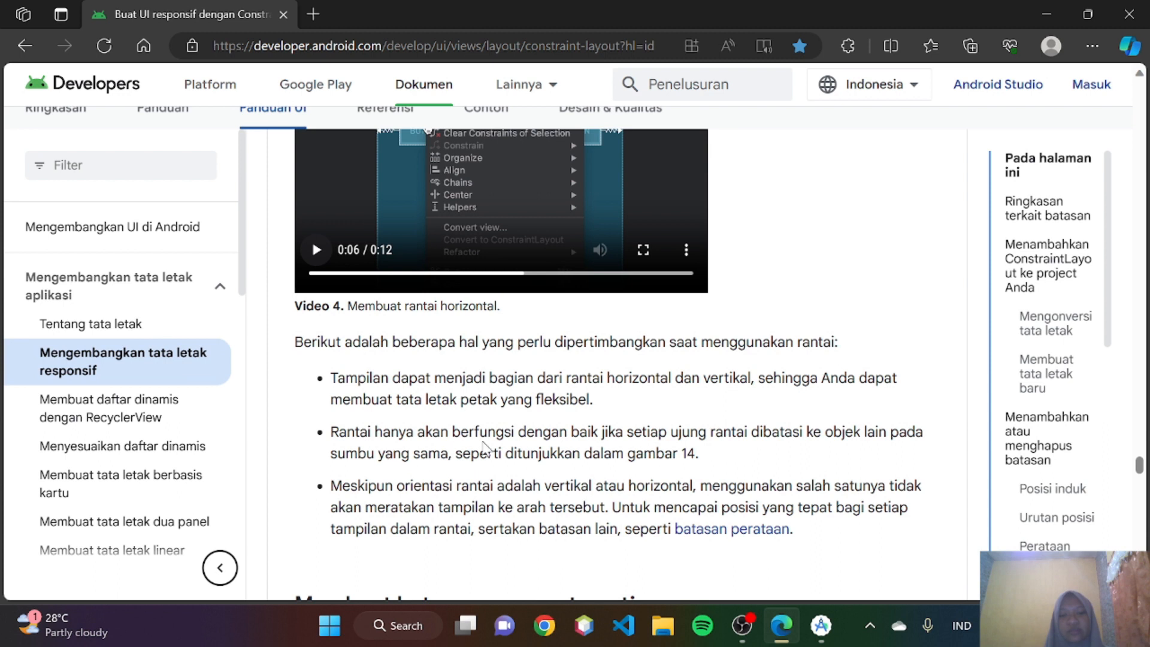
{"action": "scroll", "coordinate": [482, 447], "scroll_direction": "up", "scroll_amount": 10}
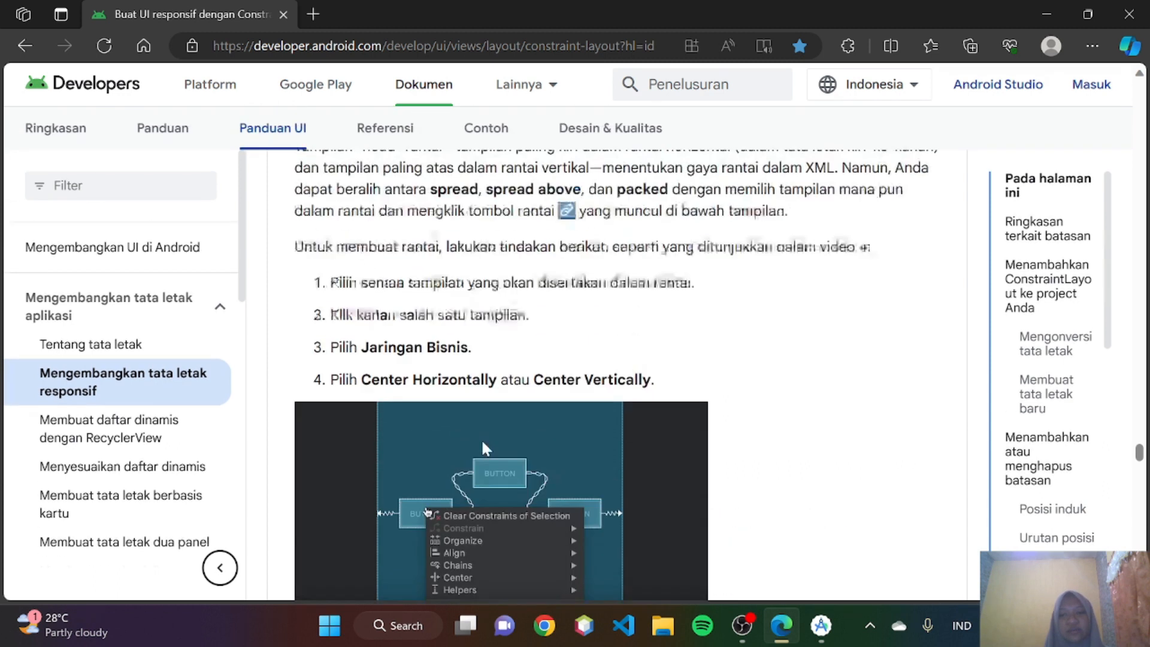
{"action": "scroll", "coordinate": [483, 447], "scroll_direction": "down", "scroll_amount": 10}
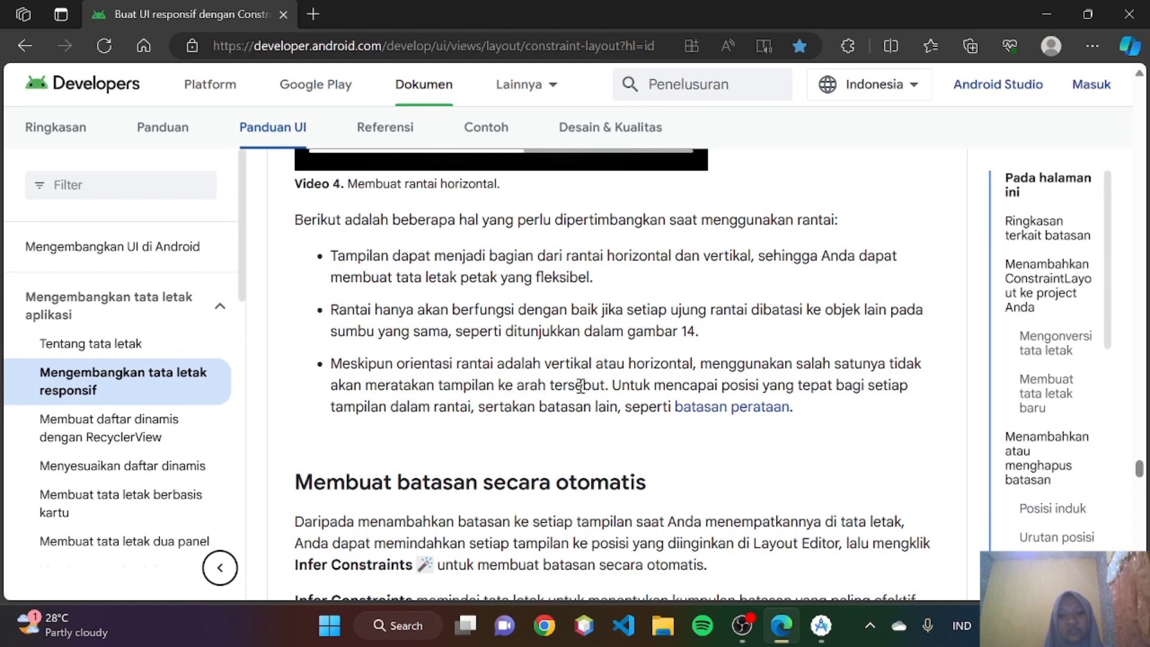
- Read the guide's section on creating constraints automatically, covering Infer Constraints and Autoconnect to Parent
{"action": "scroll", "coordinate": [581, 385], "scroll_direction": "down", "scroll_amount": 1}
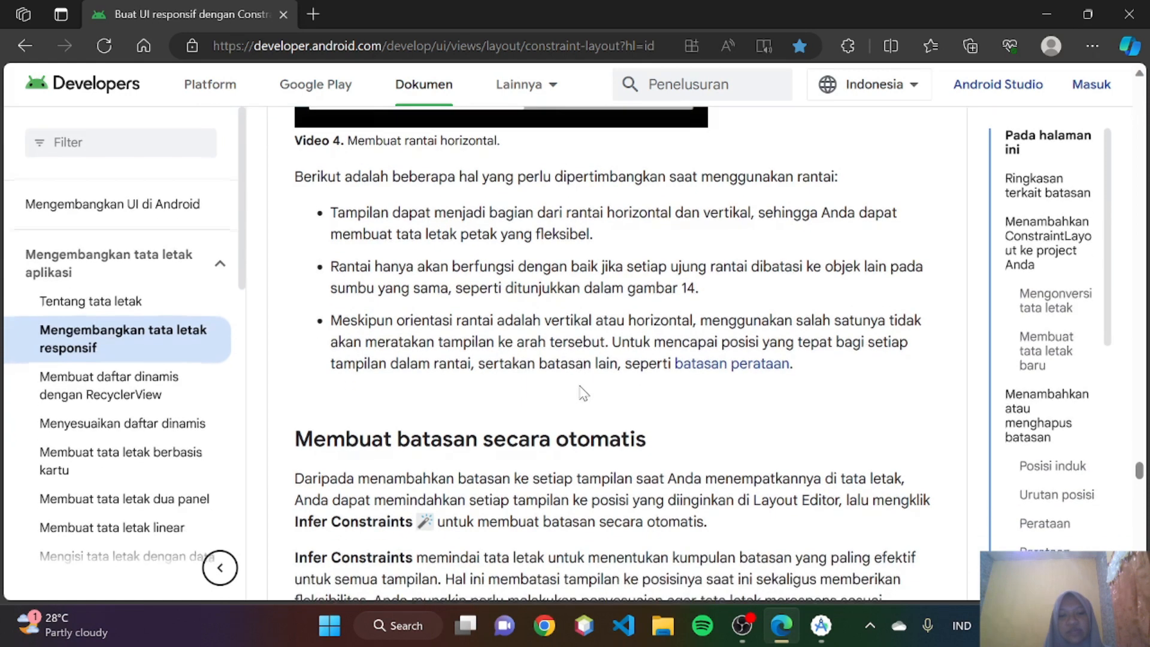
{"action": "scroll", "coordinate": [584, 393], "scroll_direction": "down", "scroll_amount": 1}
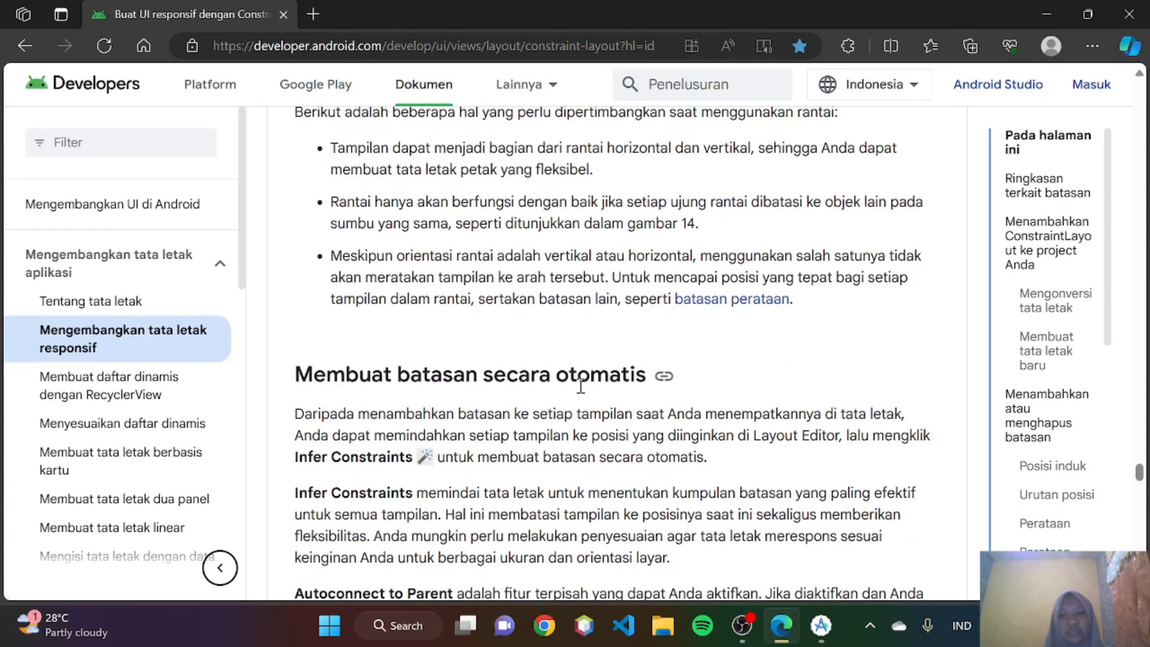
{"action": "scroll", "coordinate": [580, 386], "scroll_direction": "down", "scroll_amount": 1}
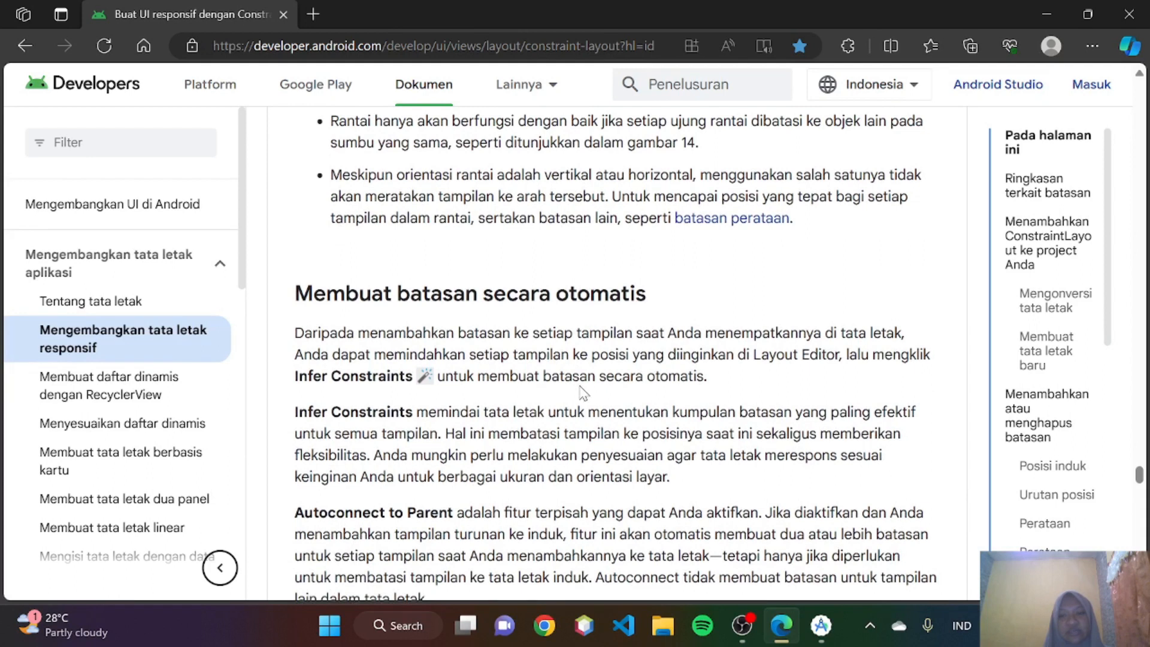
{"action": "scroll", "coordinate": [580, 392], "scroll_direction": "down", "scroll_amount": 1}
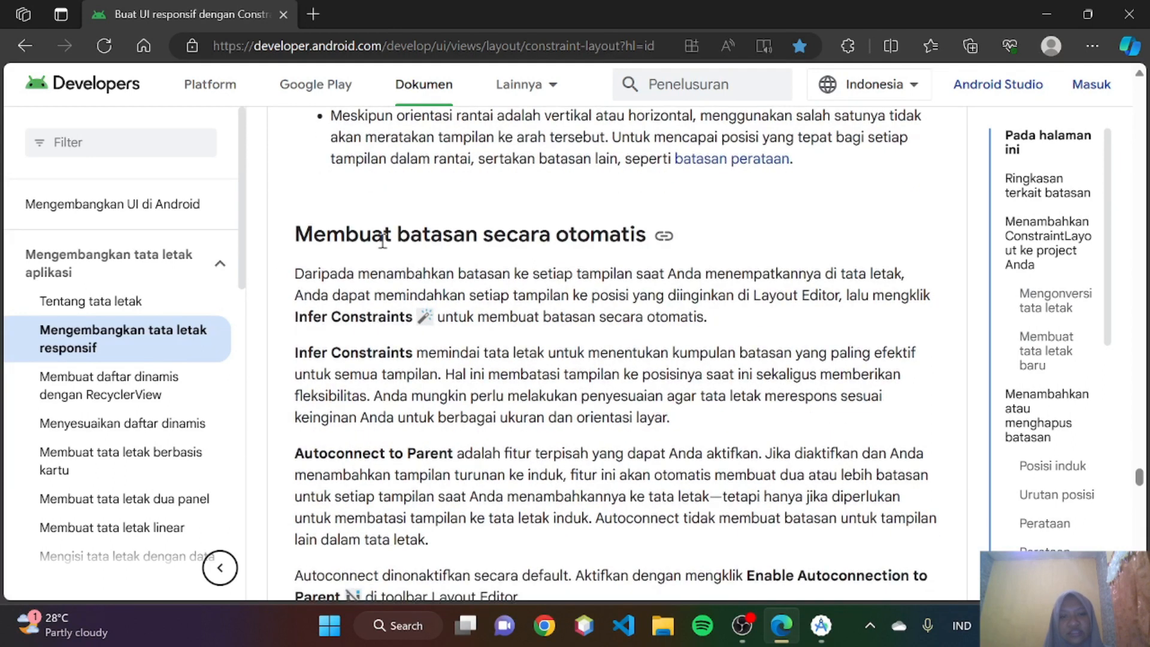
{"action": "scroll", "coordinate": [505, 257], "scroll_direction": "down", "scroll_amount": 1}
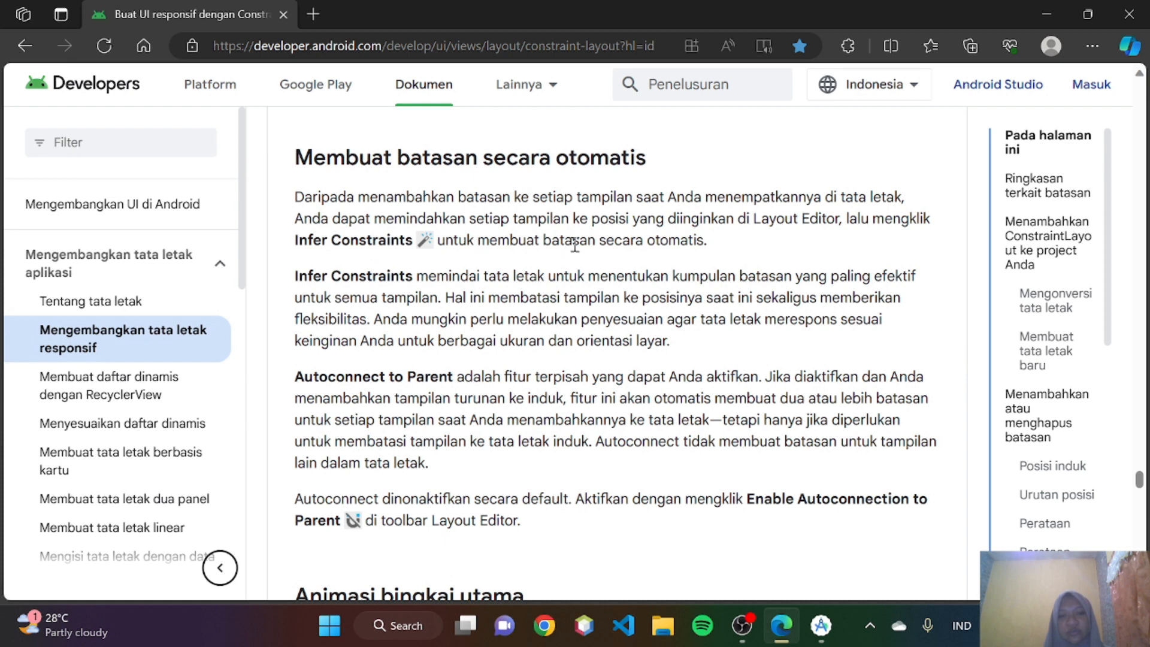
{"action": "scroll", "coordinate": [569, 245], "scroll_direction": "down", "scroll_amount": 1}
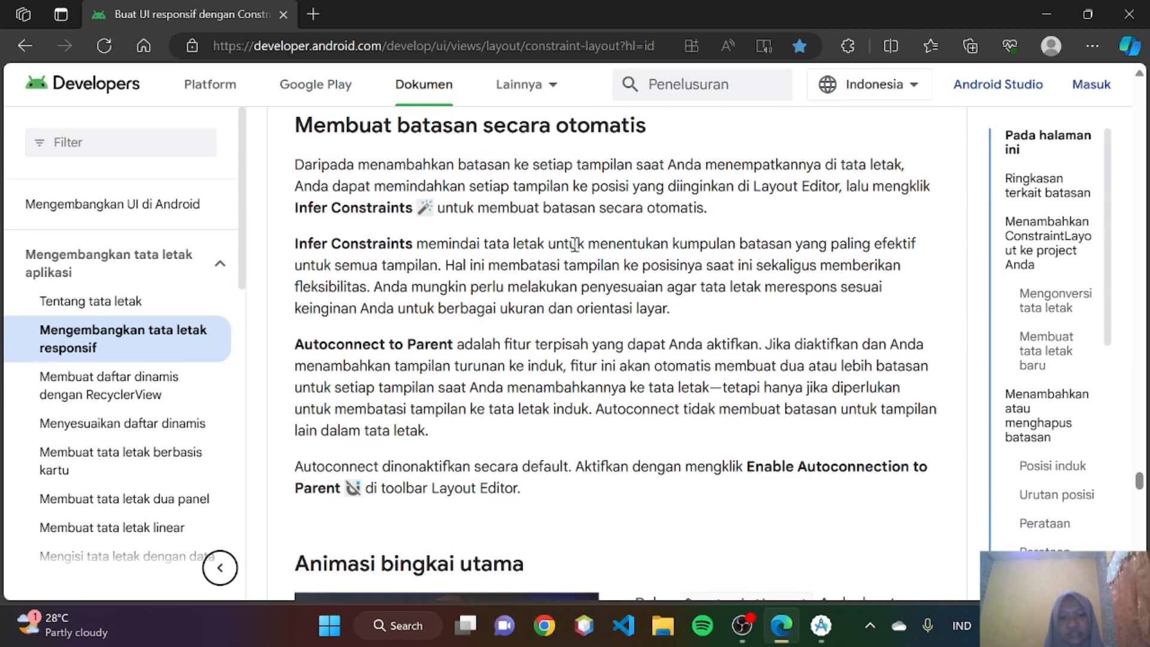
{"action": "scroll", "coordinate": [573, 243], "scroll_direction": "down", "scroll_amount": 1}
{"action": "scroll", "coordinate": [383, 233], "scroll_direction": "up", "scroll_amount": 1}
{"action": "scroll", "coordinate": [363, 239], "scroll_direction": "up", "scroll_amount": 1}
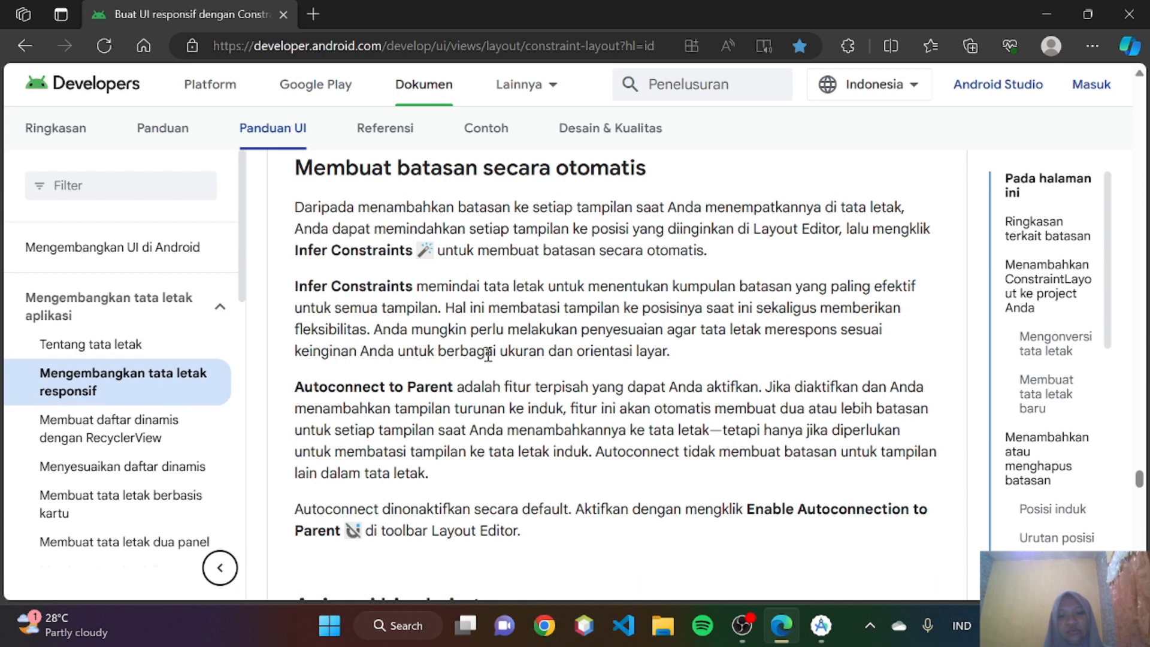
{"action": "scroll", "coordinate": [488, 354], "scroll_direction": "down", "scroll_amount": 1}
{"action": "scroll", "coordinate": [488, 354], "scroll_direction": "up", "scroll_amount": 1}
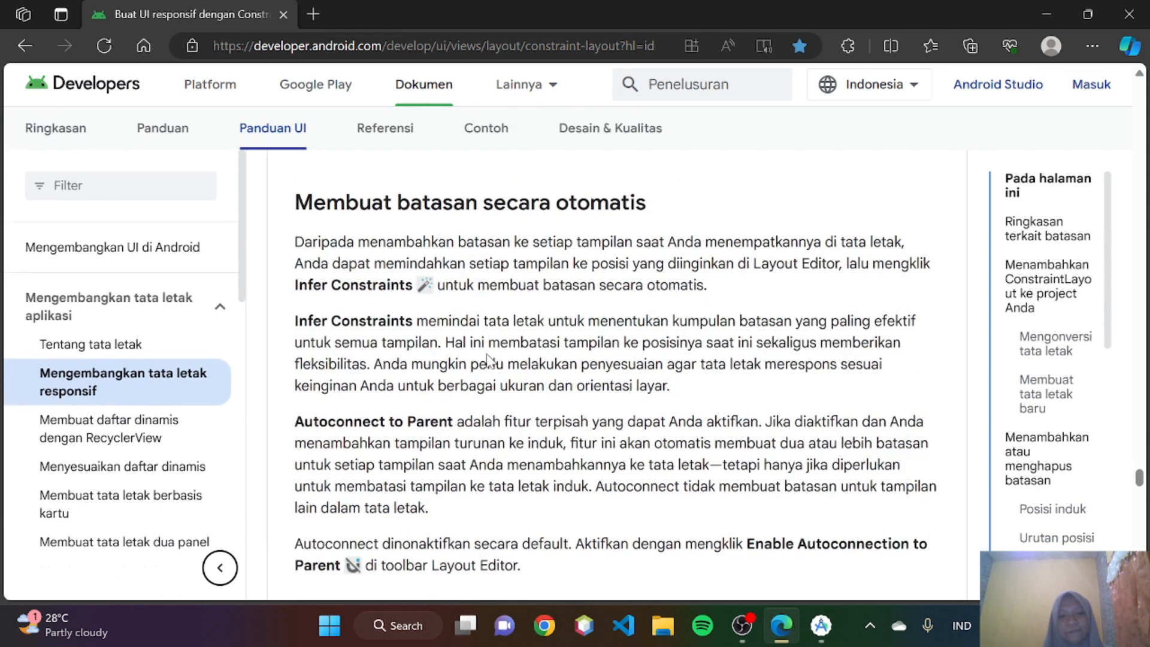
{"action": "scroll", "coordinate": [488, 354], "scroll_direction": "down", "scroll_amount": 1}
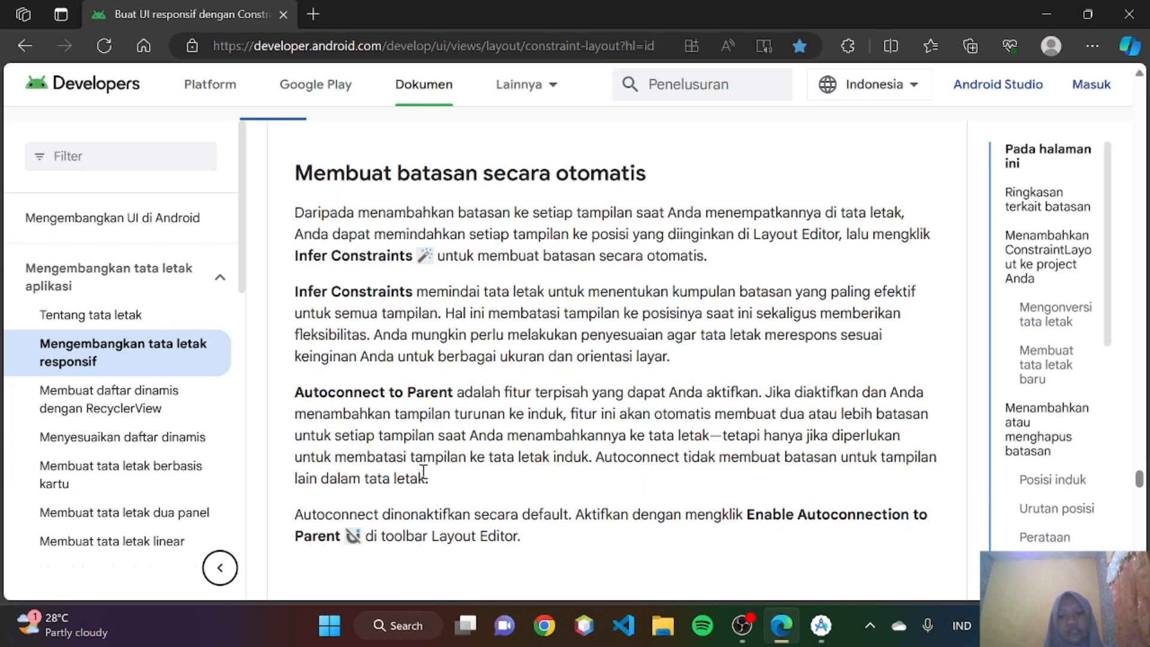
{"action": "scroll", "coordinate": [423, 473], "scroll_direction": "down", "scroll_amount": 1}
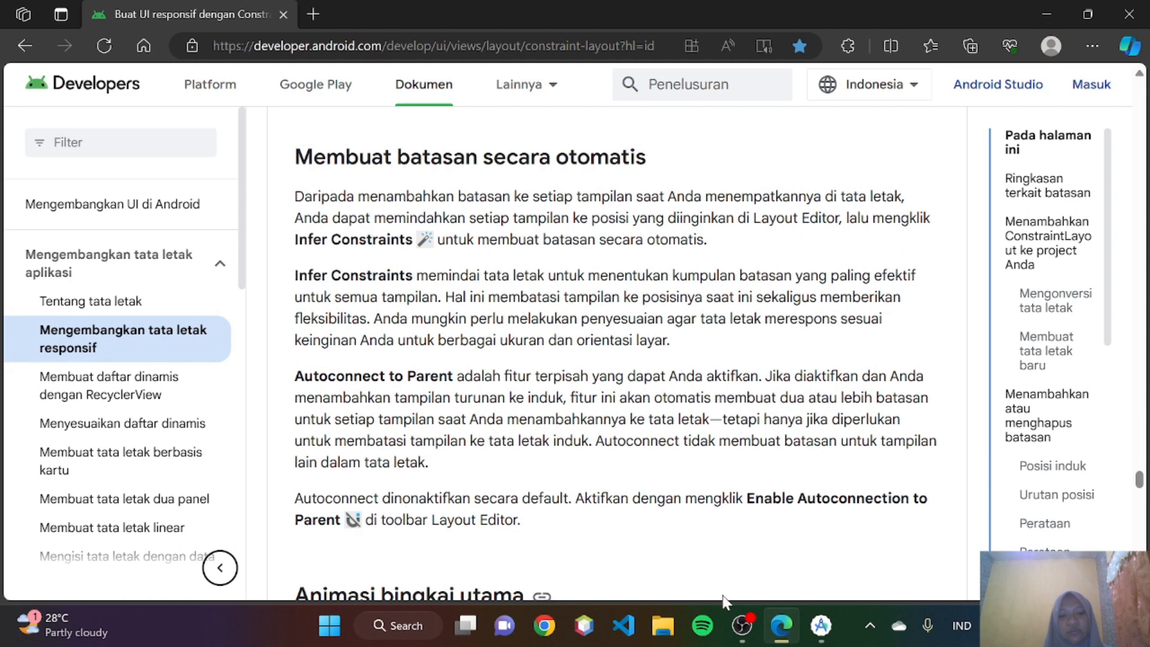
- Enable Autoconnection to Parent in Android Studio's Layout Editor and return to the guide in Edge
{"action": "left_click", "coordinate": [821, 625]}
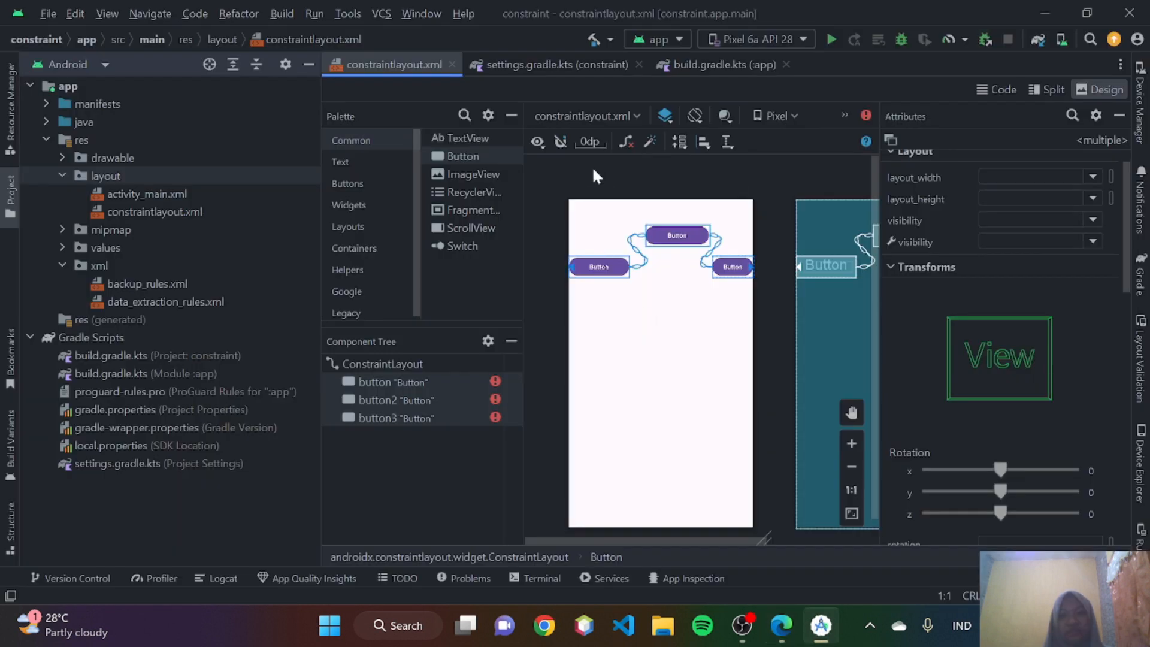
{"action": "left_click", "coordinate": [559, 148]}
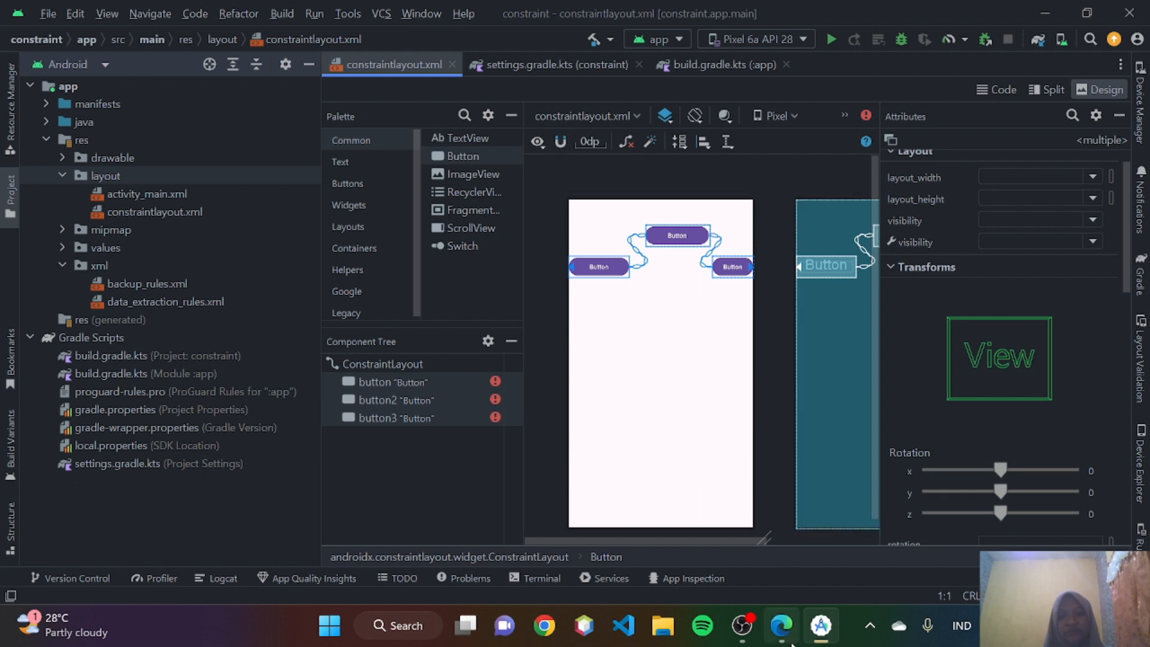
{"action": "left_click", "coordinate": [781, 625]}
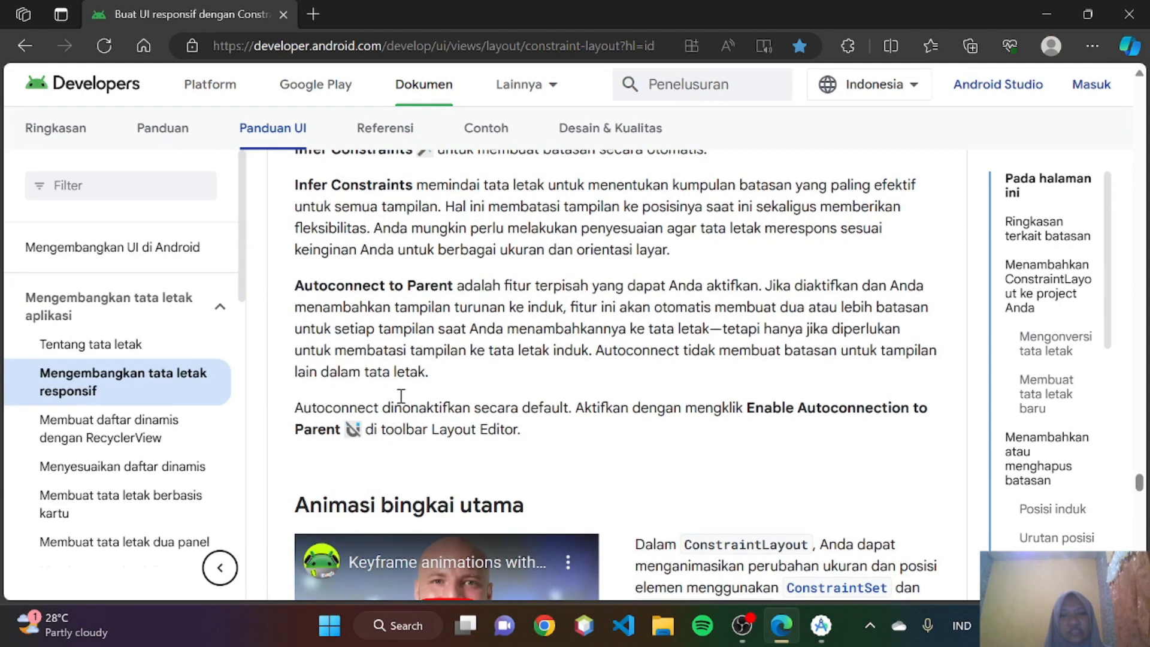